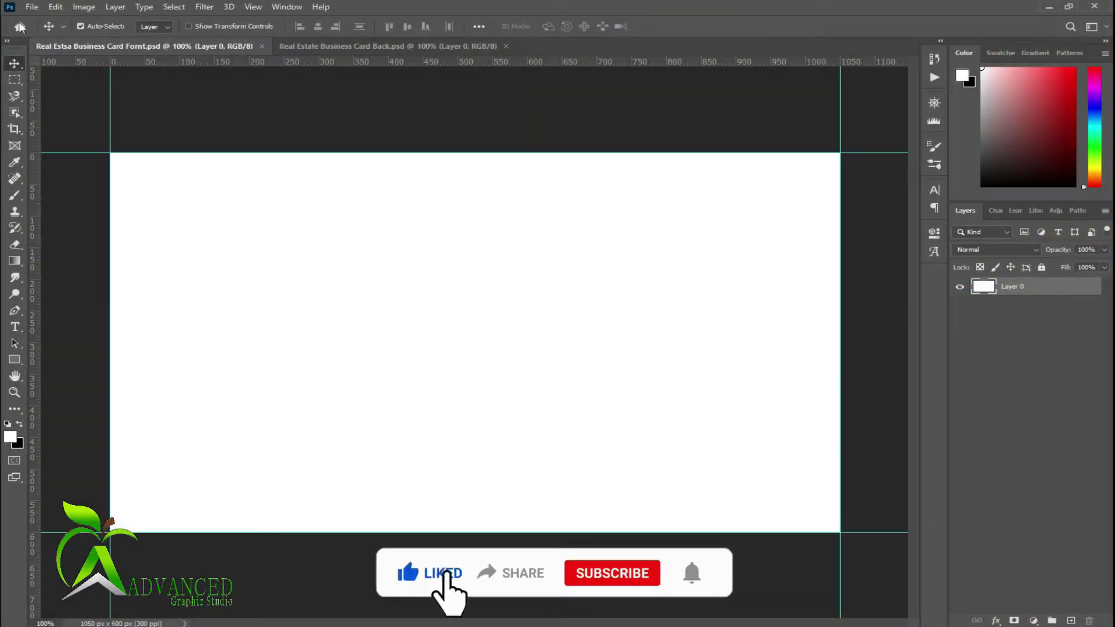
# - Name a new document 'RealDesign' in New Document, review its size, then cancel
pyautogui.click(32, 7)
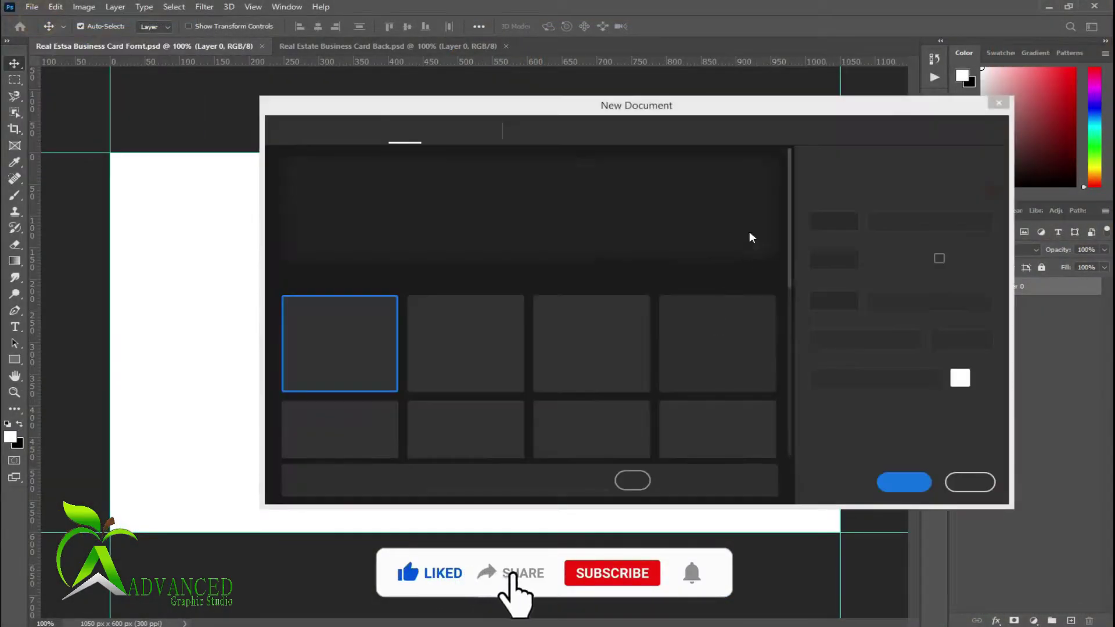
pyautogui.click(879, 176)
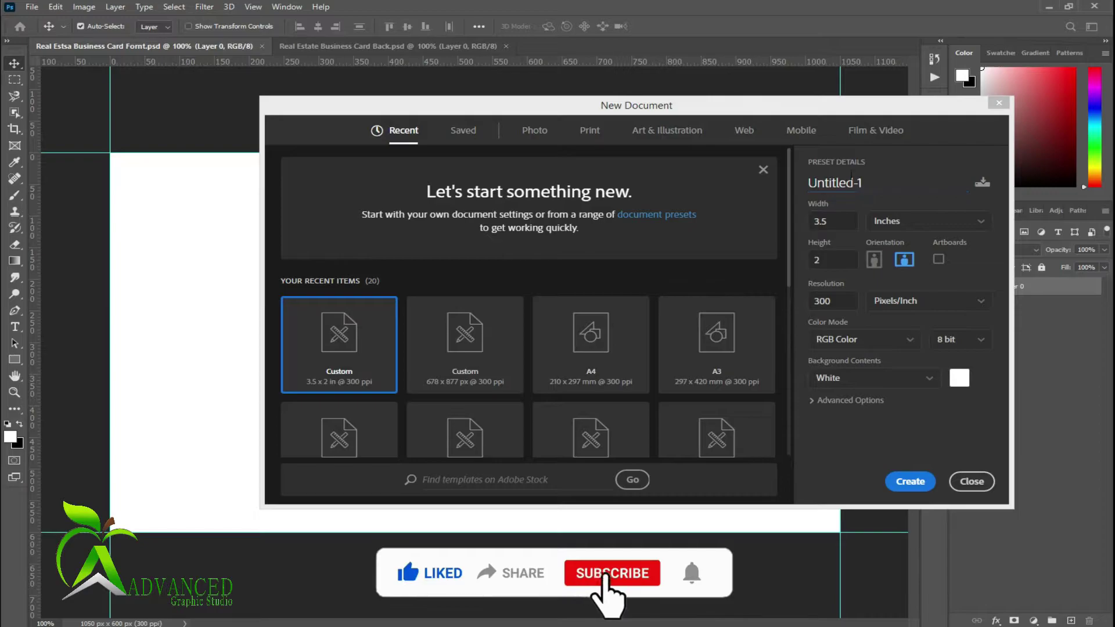
pyautogui.doubleClick(850, 184)
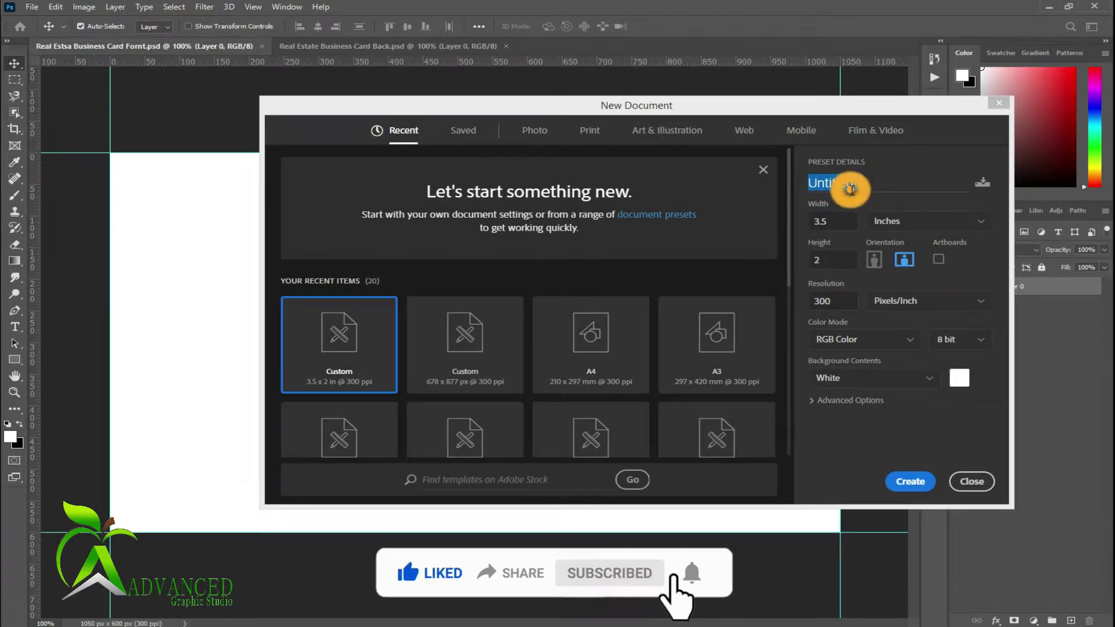
pyautogui.write('Rea')
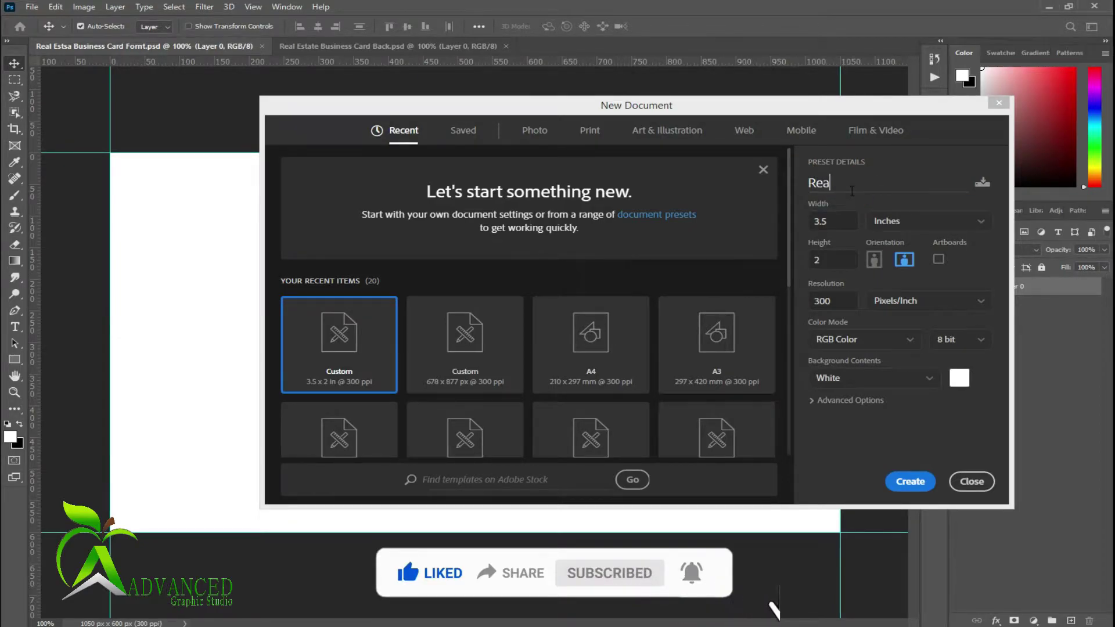
pyautogui.write('l Estate Business Card')
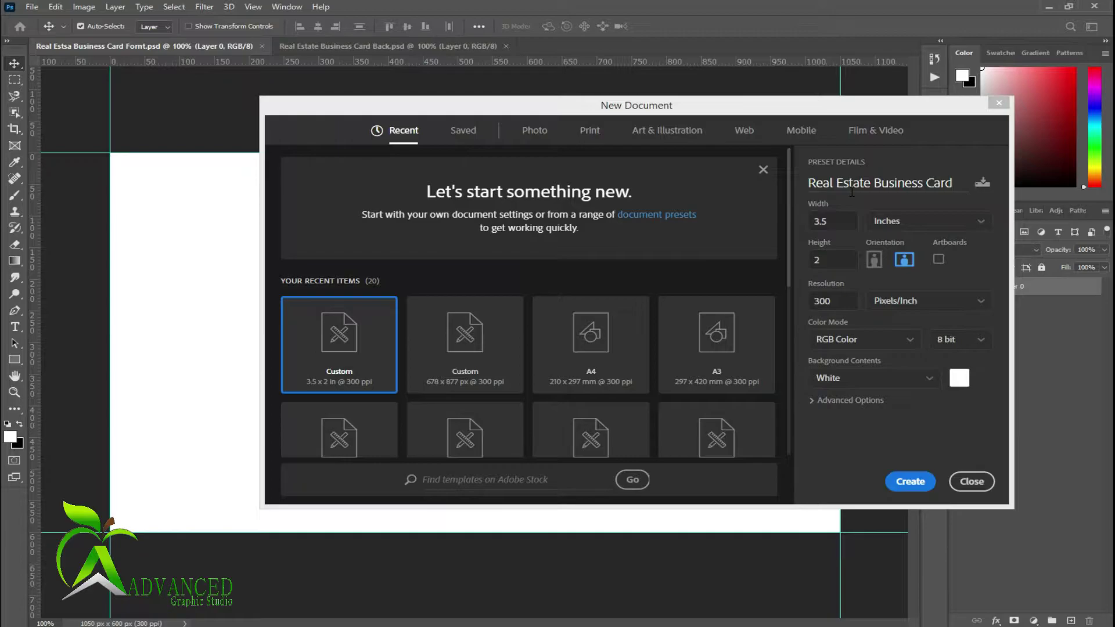
pyautogui.write('De')
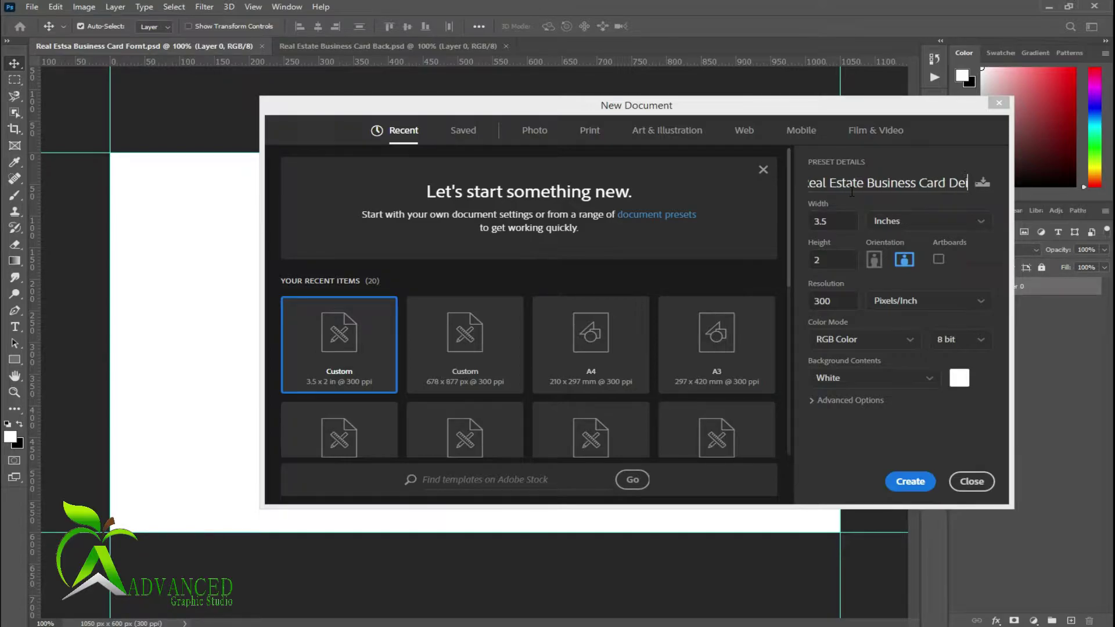
pyautogui.write('sign')
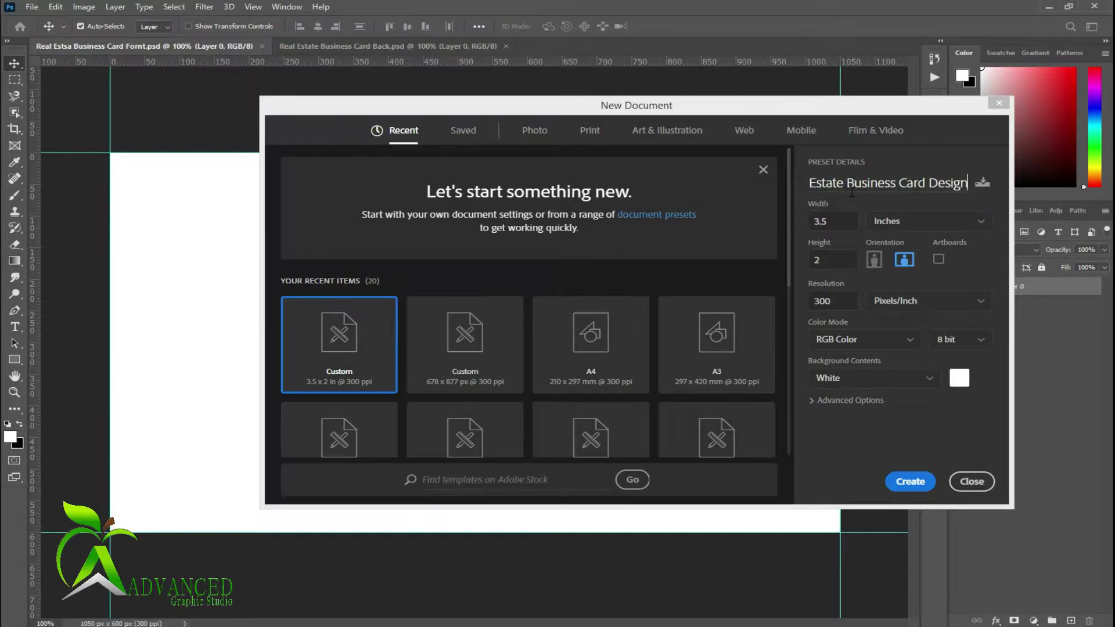
pyautogui.click(831, 222)
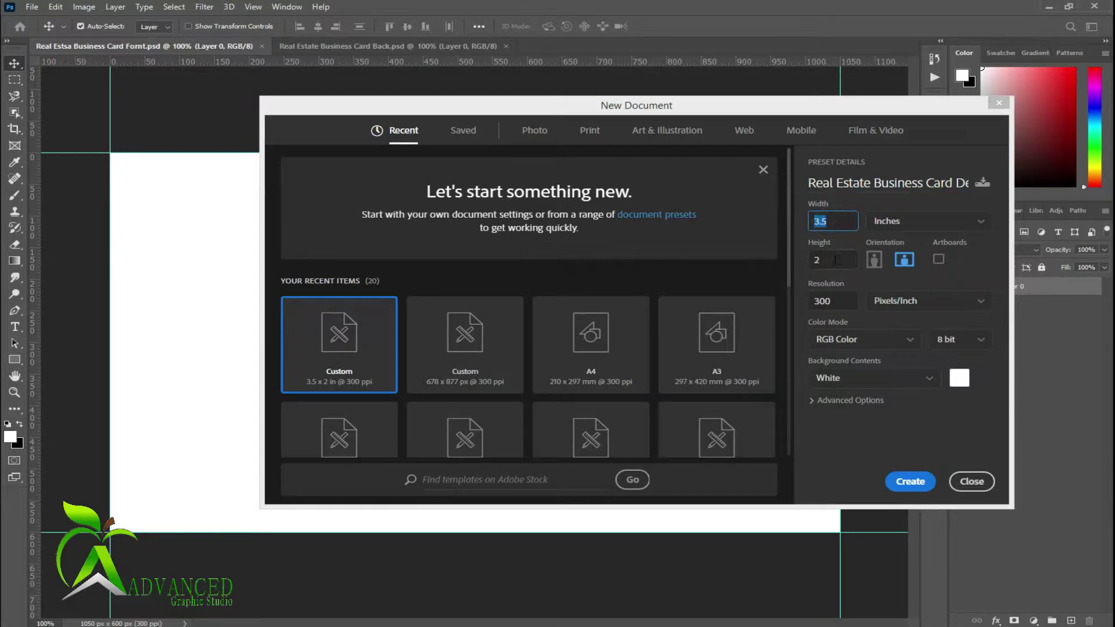
pyautogui.click(830, 260)
pyautogui.press('Tab')
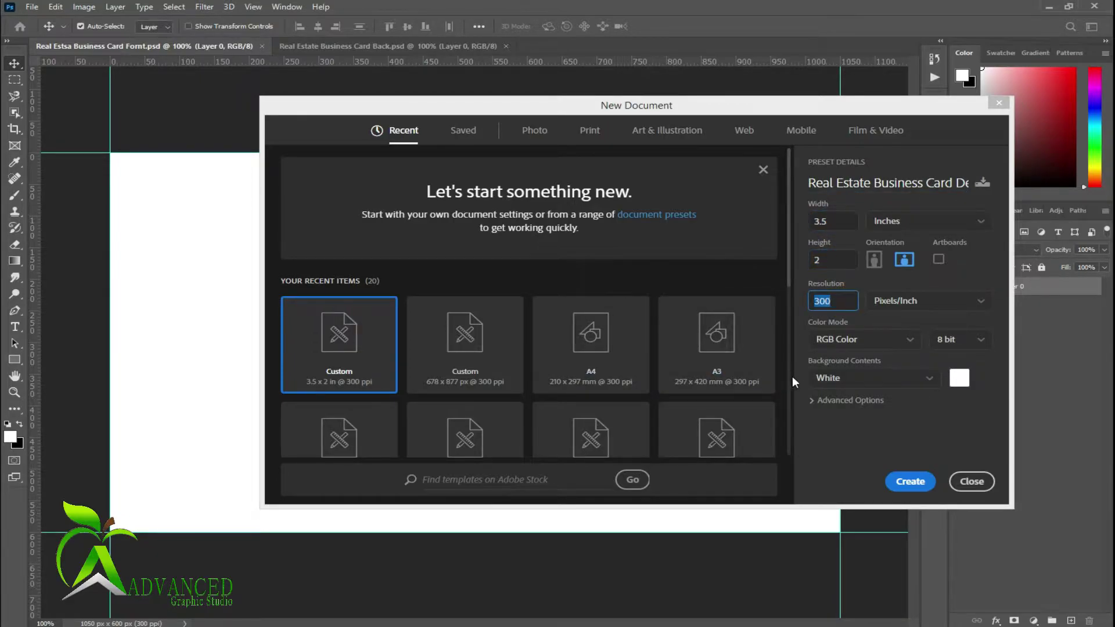
pyautogui.click(971, 481)
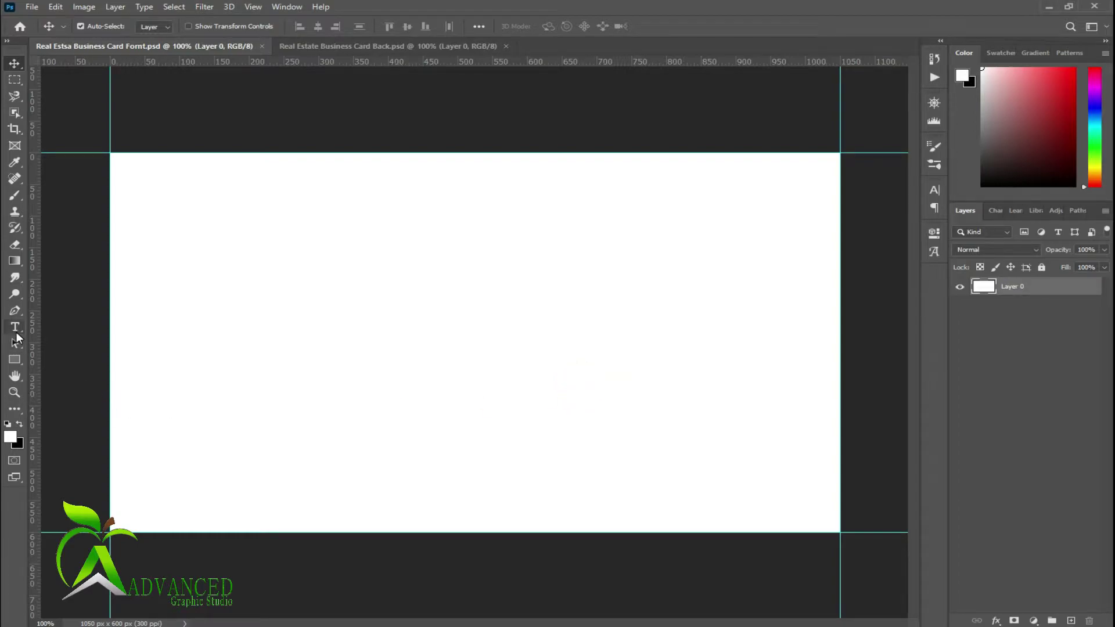
# - Draw a rectangle covering the whole card and fill it black
pyautogui.rightClick(15, 360)
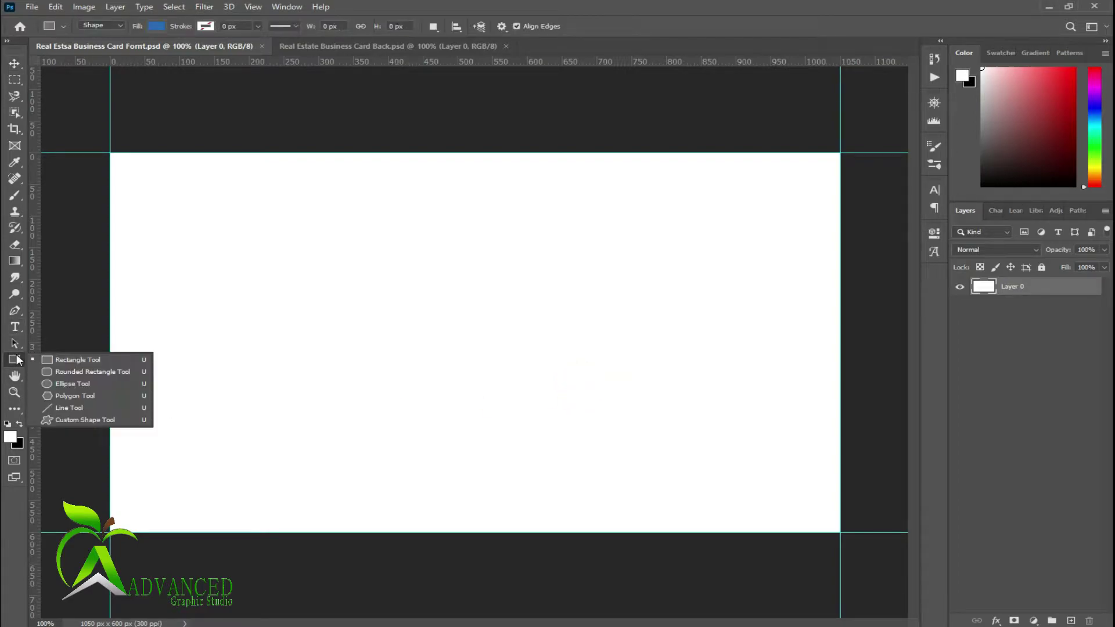
pyautogui.click(67, 359)
pyautogui.moveTo(112, 155)
pyautogui.mouseDown()
pyautogui.moveTo(849, 537)
pyautogui.moveTo(840, 533)
pyautogui.mouseUp()
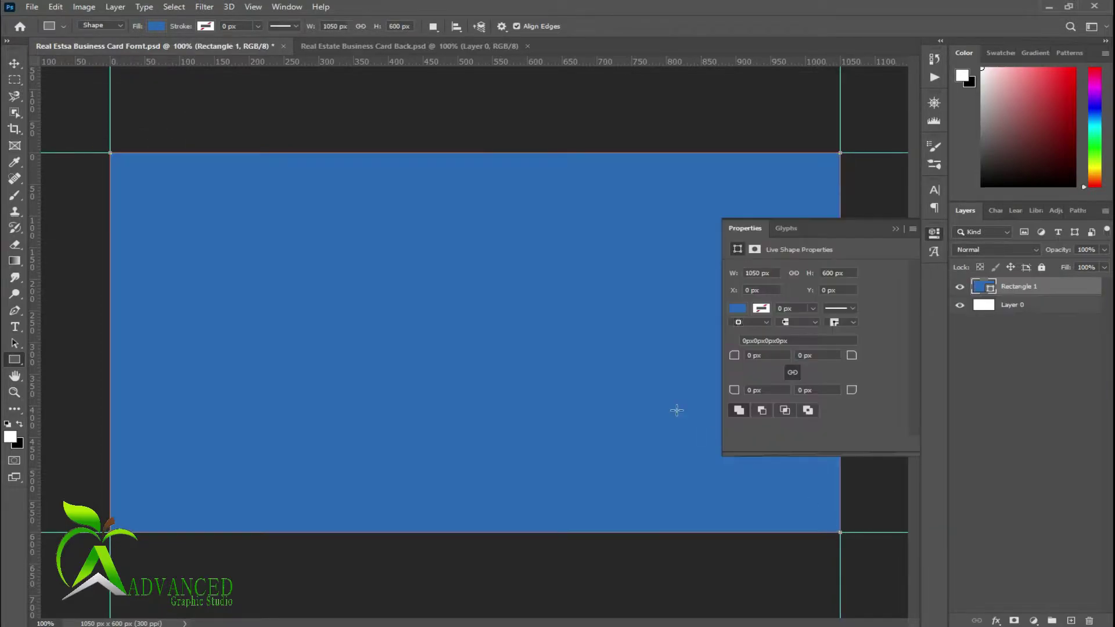
pyautogui.click(739, 309)
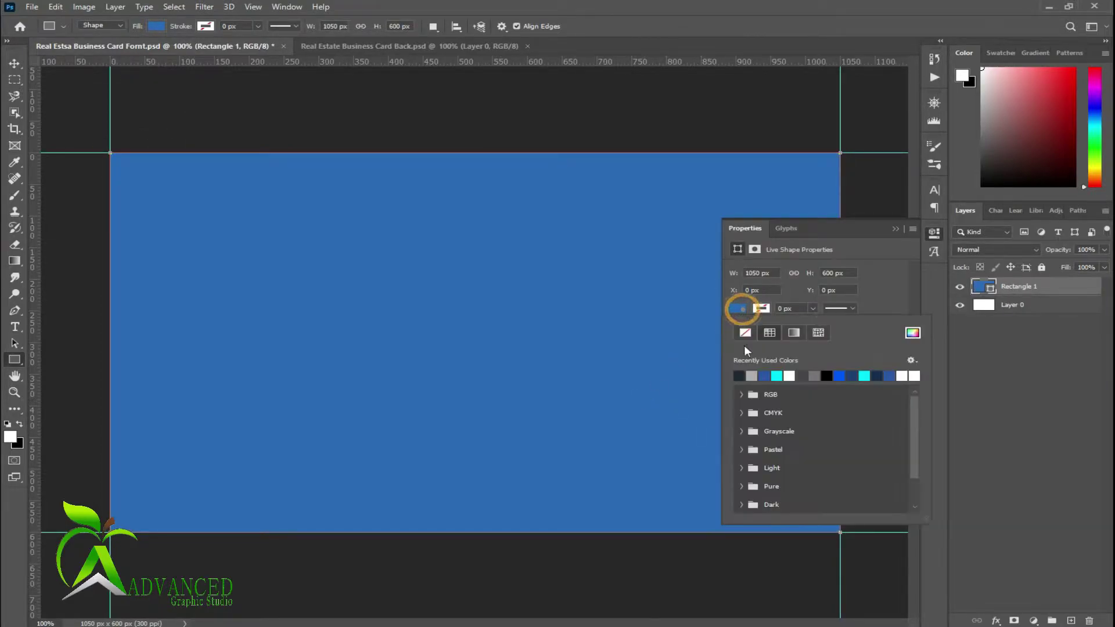
pyautogui.click(739, 376)
pyautogui.click(826, 376)
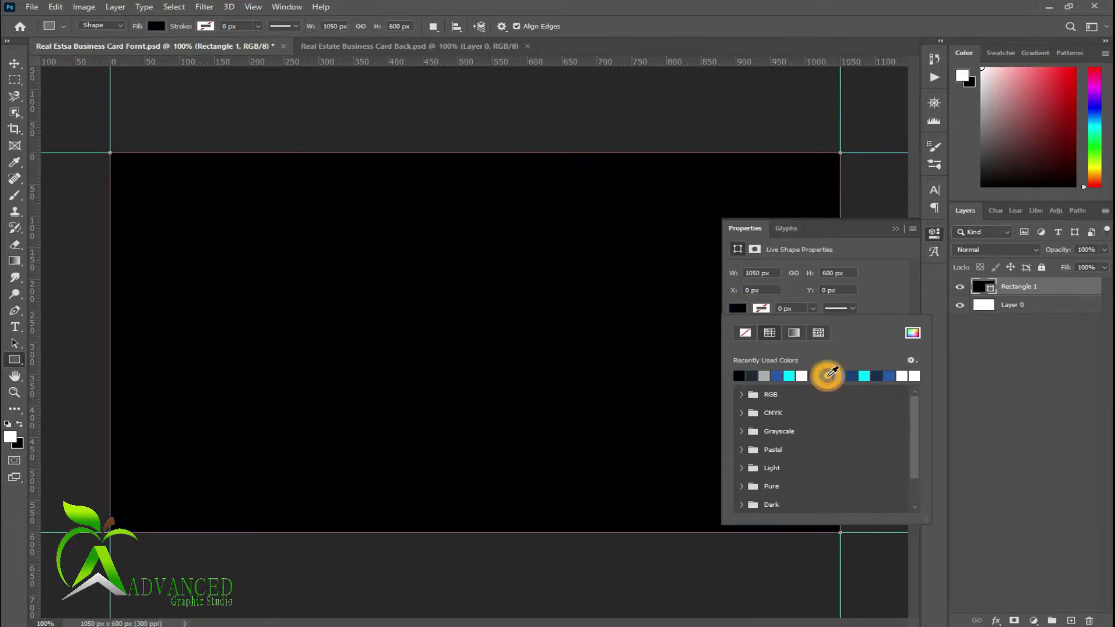
# - Change the rectangle's fill to near-black #111111
pyautogui.click(896, 228)
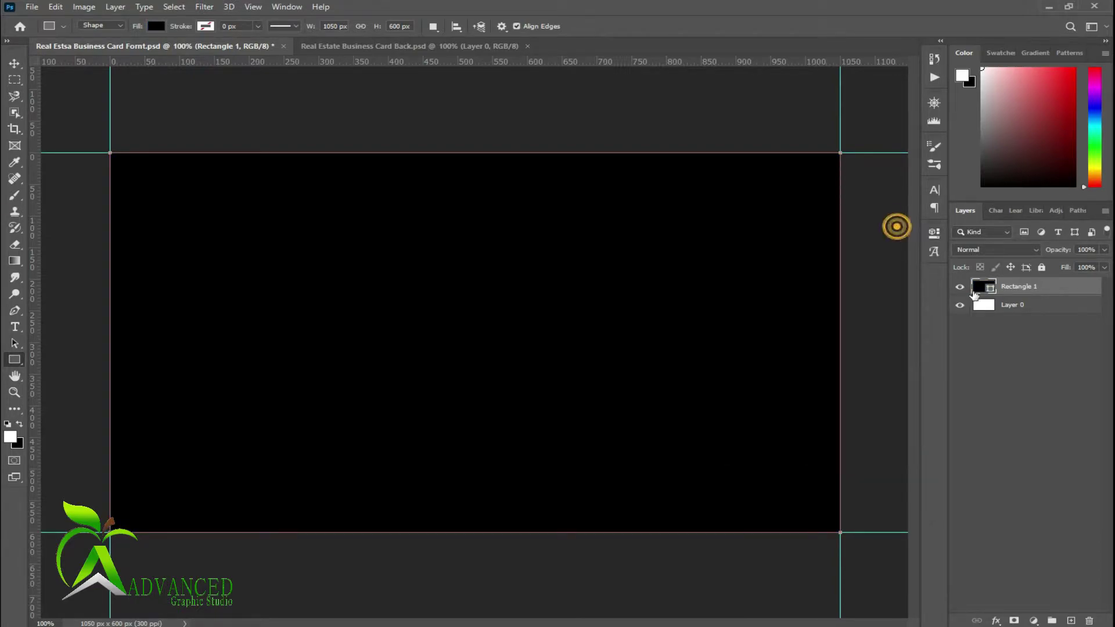
pyautogui.doubleClick(985, 287)
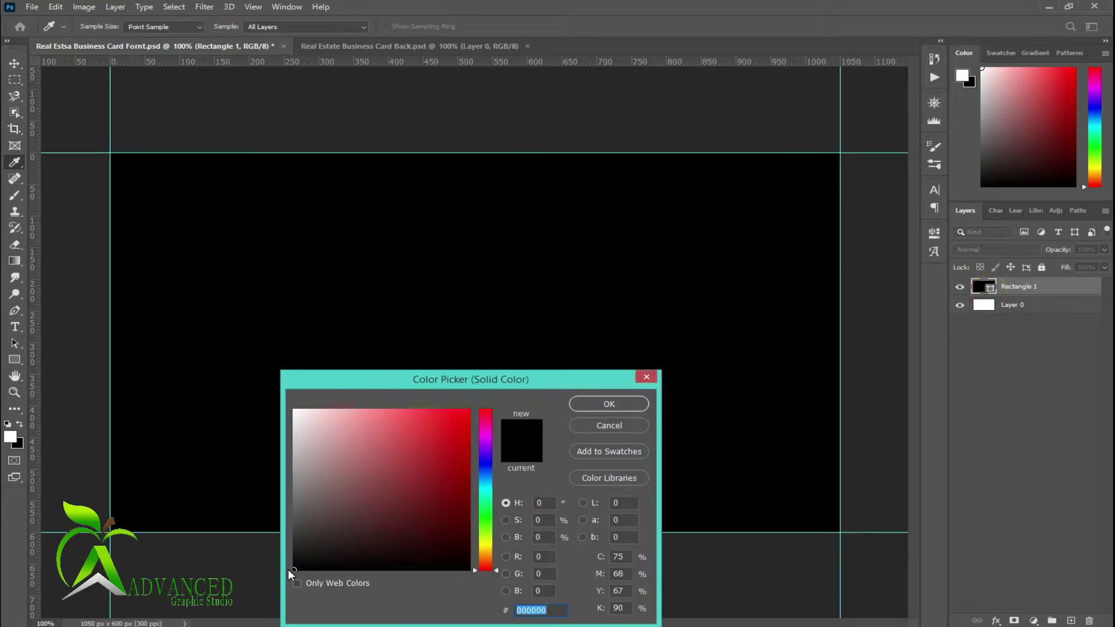
pyautogui.click(291, 561)
pyautogui.click(294, 560)
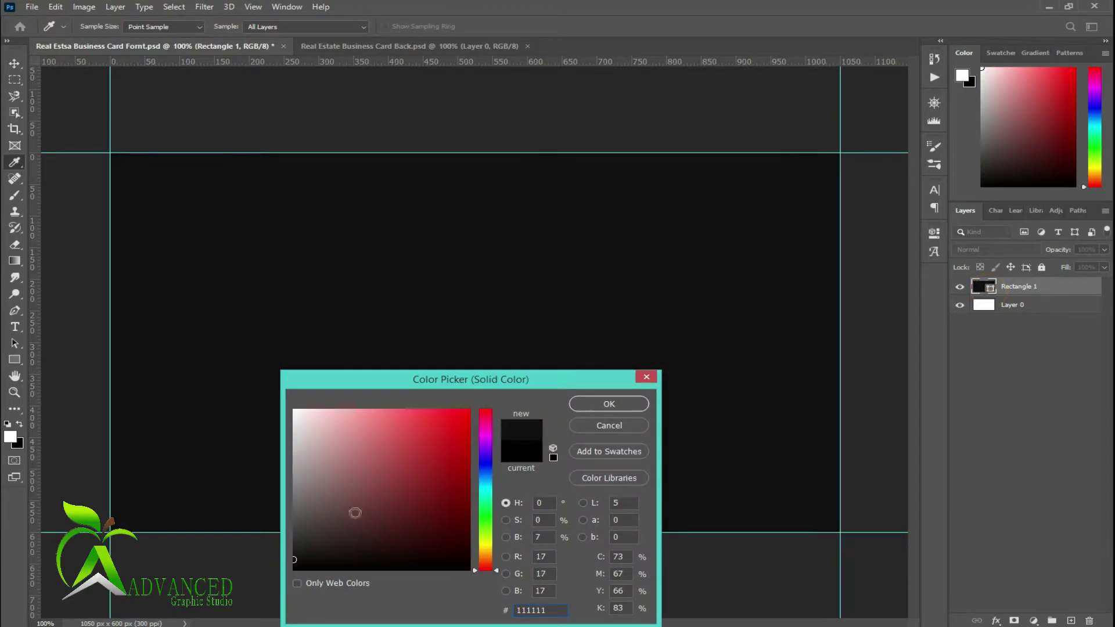
pyautogui.click(608, 403)
pyautogui.click(1041, 421)
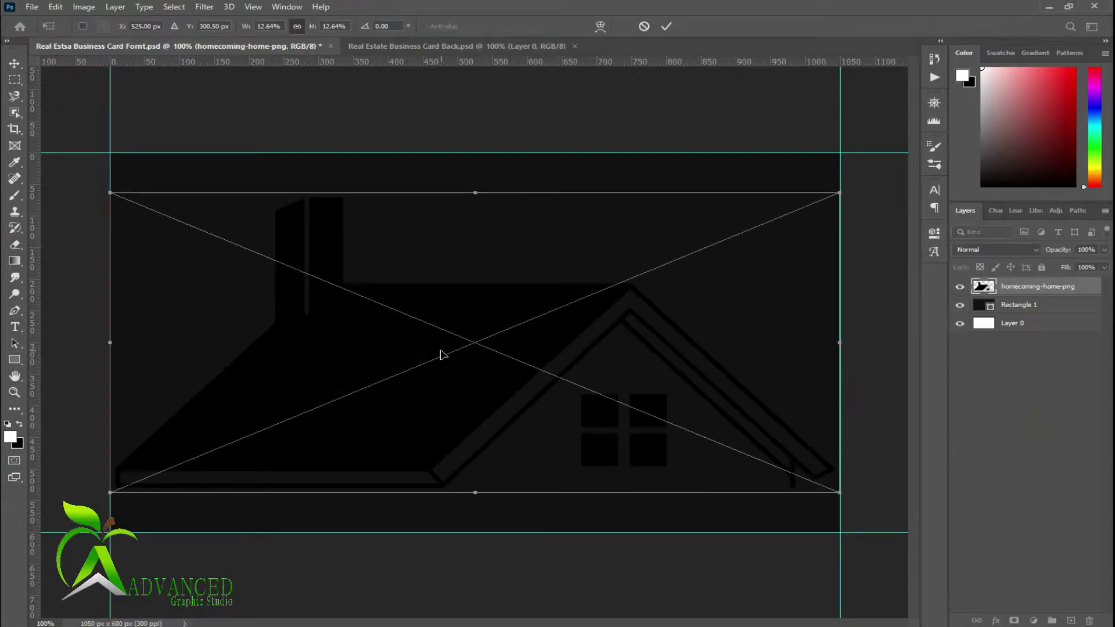
# - Commit the placed house image and erase its background with the Magic Eraser, rasterizing it
pyautogui.click(666, 27)
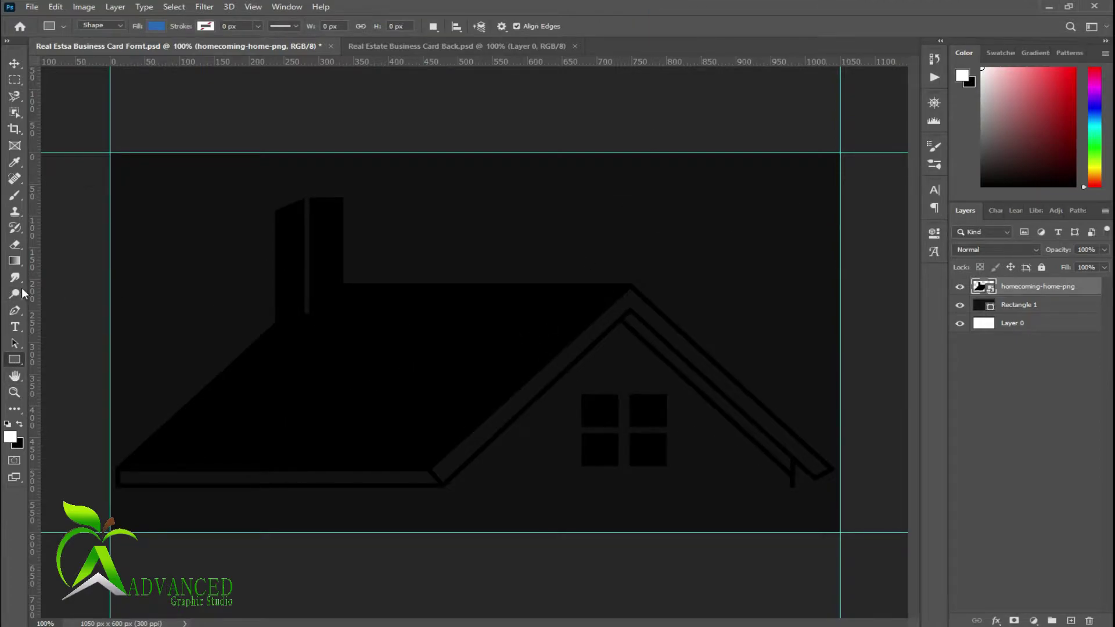
pyautogui.rightClick(15, 244)
pyautogui.click(82, 272)
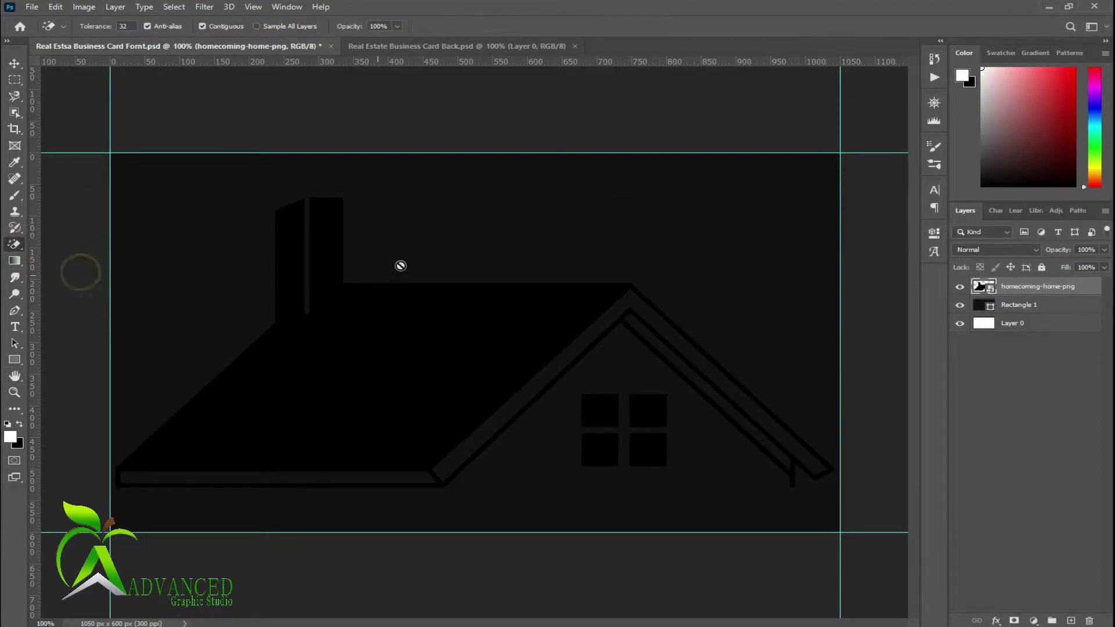
pyautogui.click(401, 265)
pyautogui.click(536, 251)
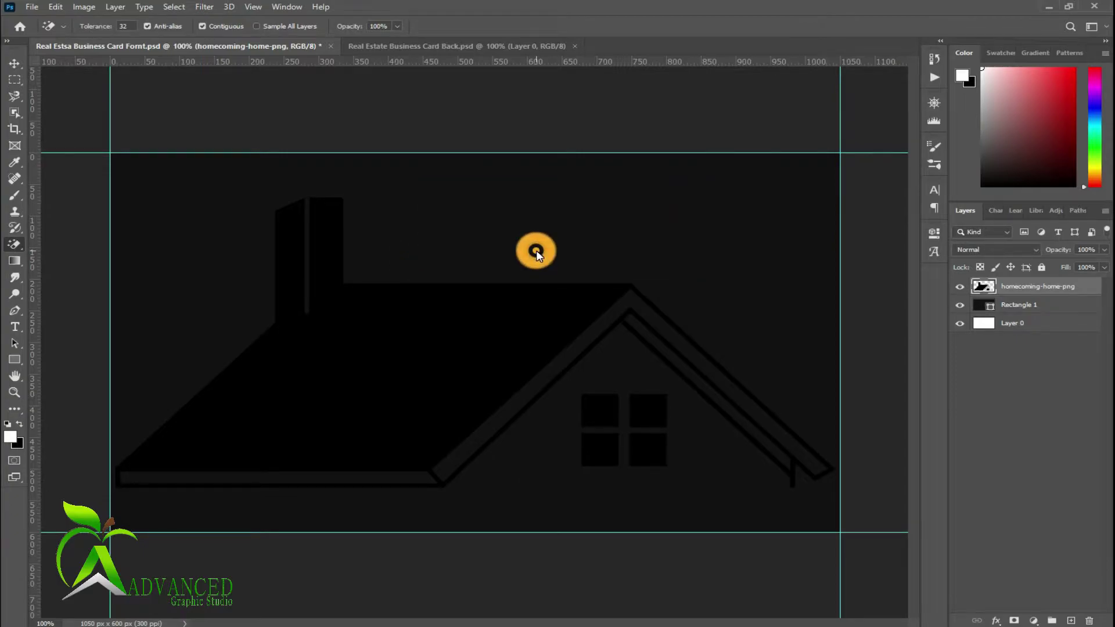
# - Open the house layer's Blending Options from the Layers panel
pyautogui.click(18, 64)
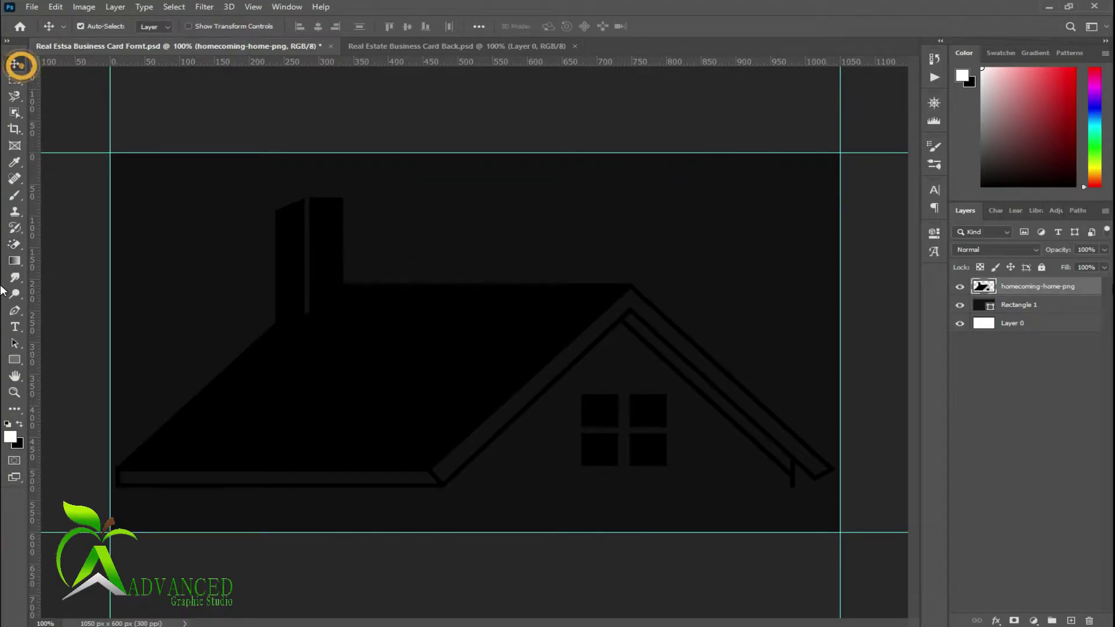
pyautogui.rightClick(1048, 287)
pyautogui.click(904, 112)
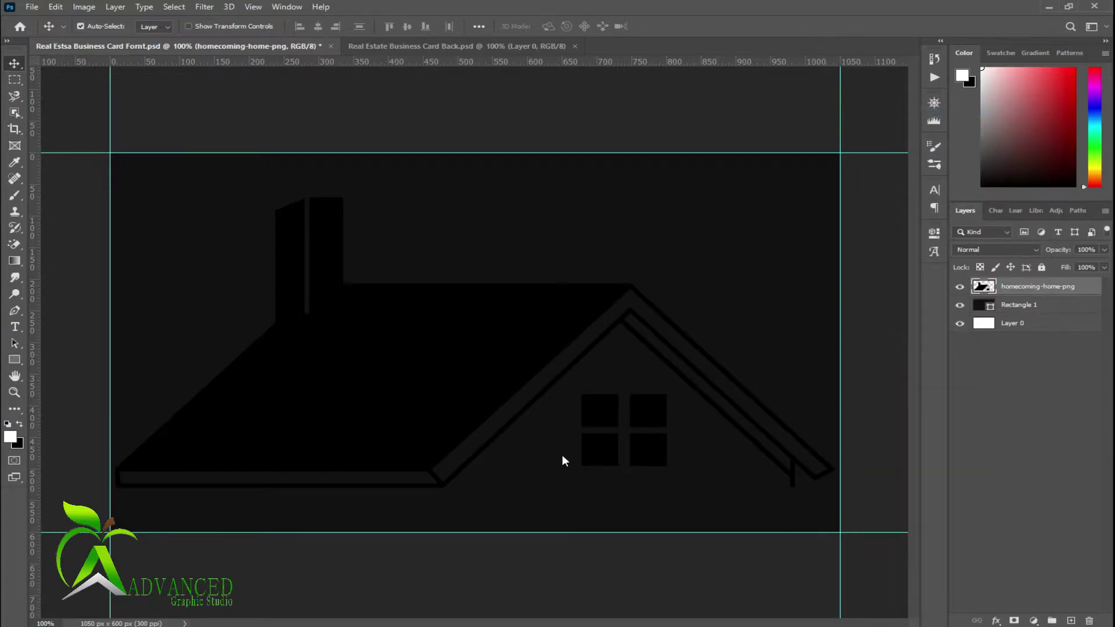
# - Give the house layer an orange #ffa200 Color Overlay
pyautogui.click(375, 494)
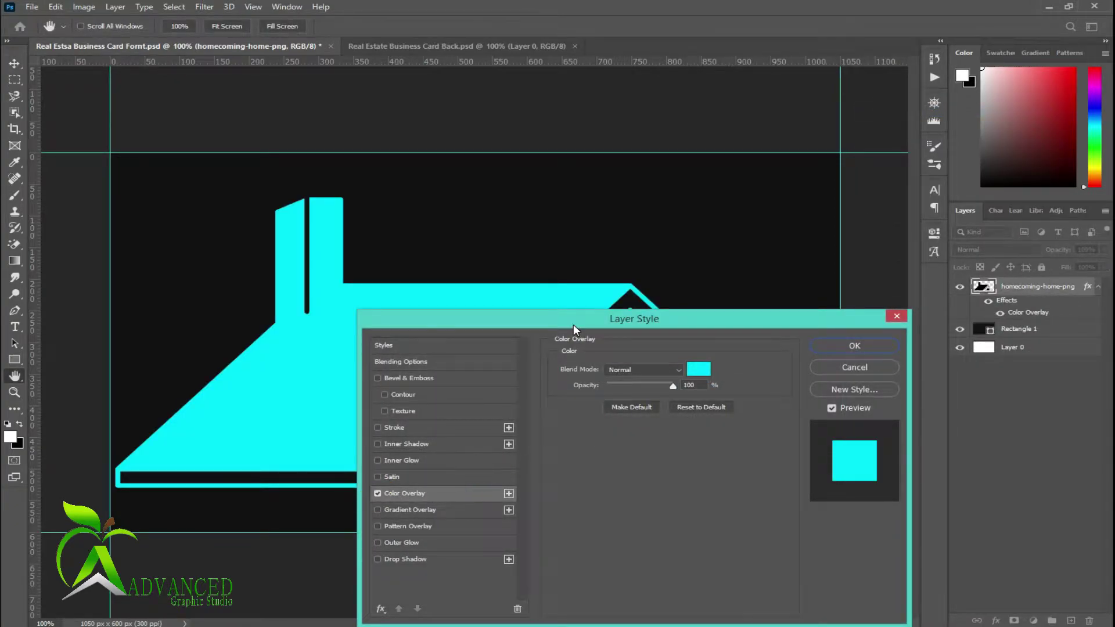
pyautogui.moveTo(574, 326); pyautogui.dragTo(501, 298)
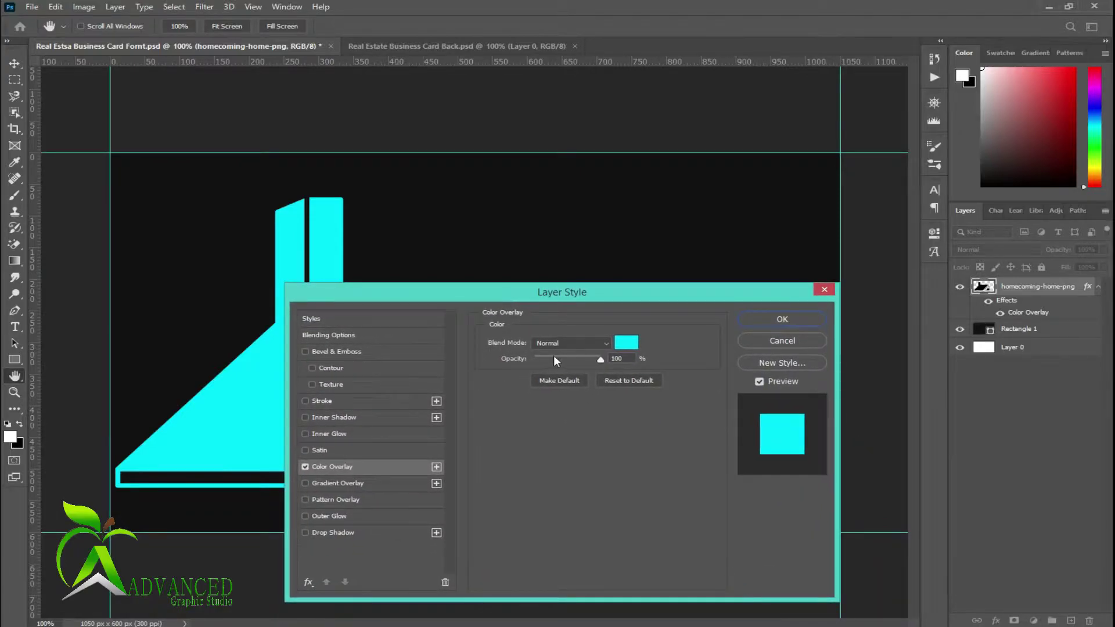
pyautogui.click(627, 343)
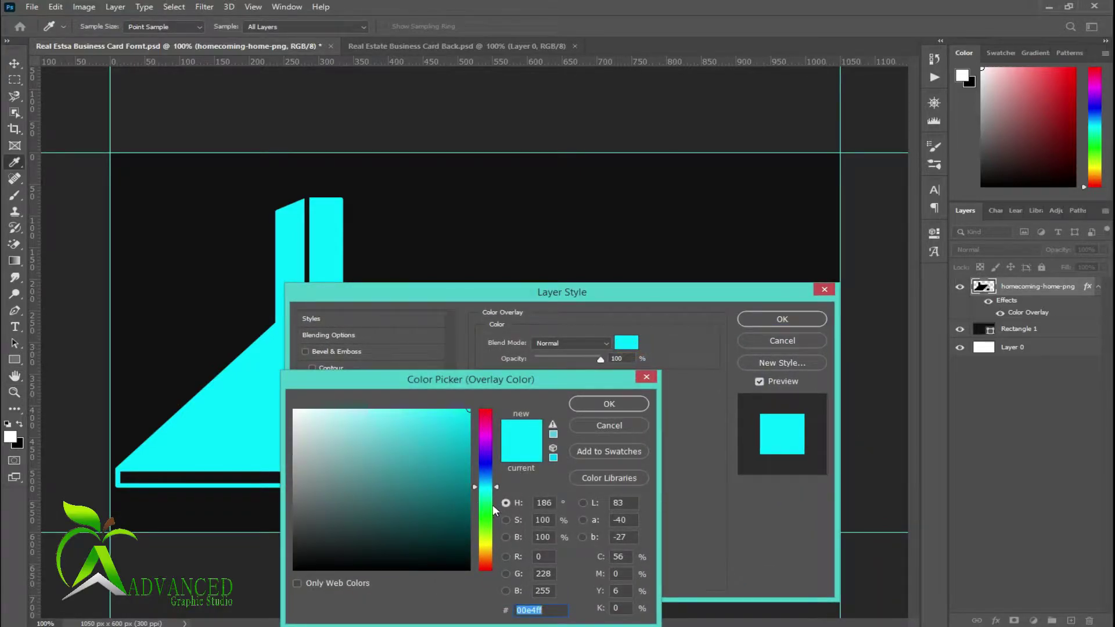
pyautogui.moveTo(486, 491); pyautogui.dragTo(489, 553)
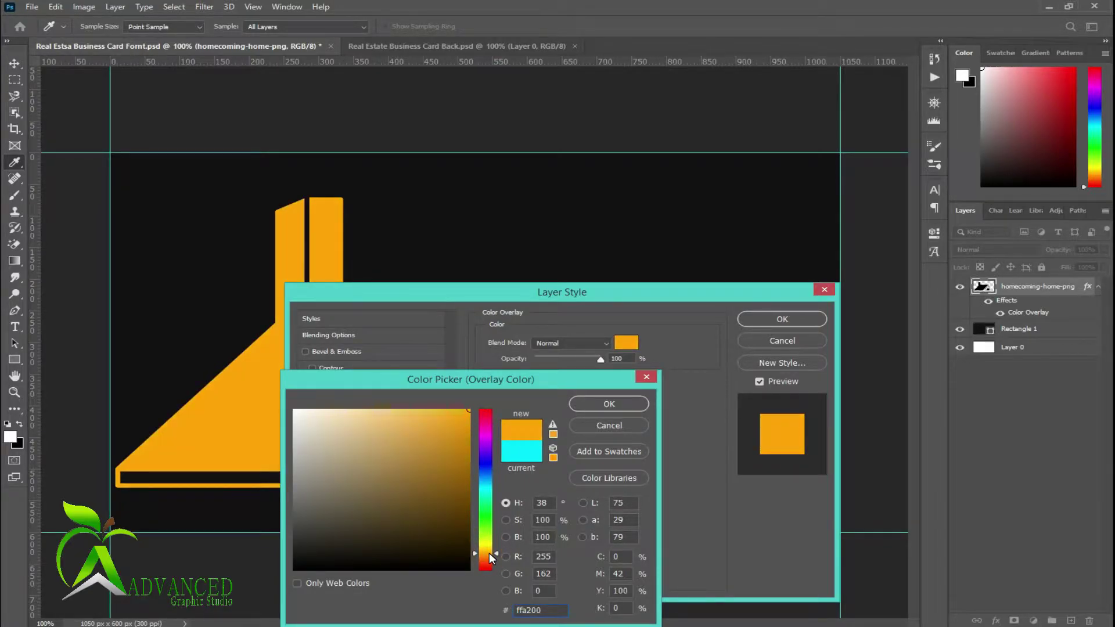
pyautogui.click(610, 404)
pyautogui.click(767, 320)
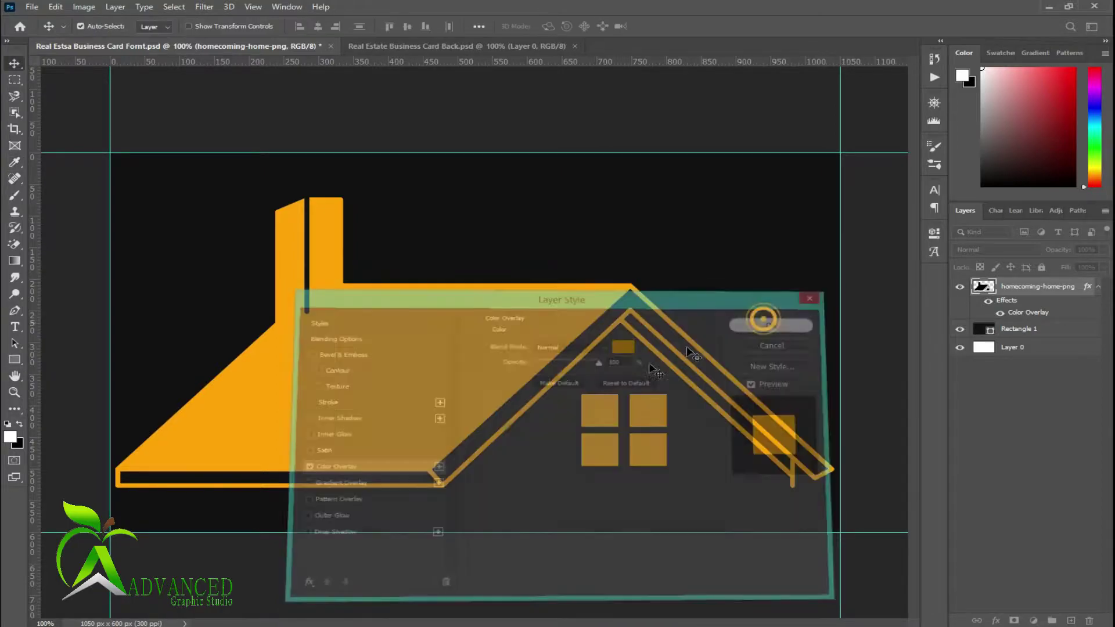
# - Scale the house logo to about 33% and centre it in the card's upper half
pyautogui.hotkey('ctrl', 't')
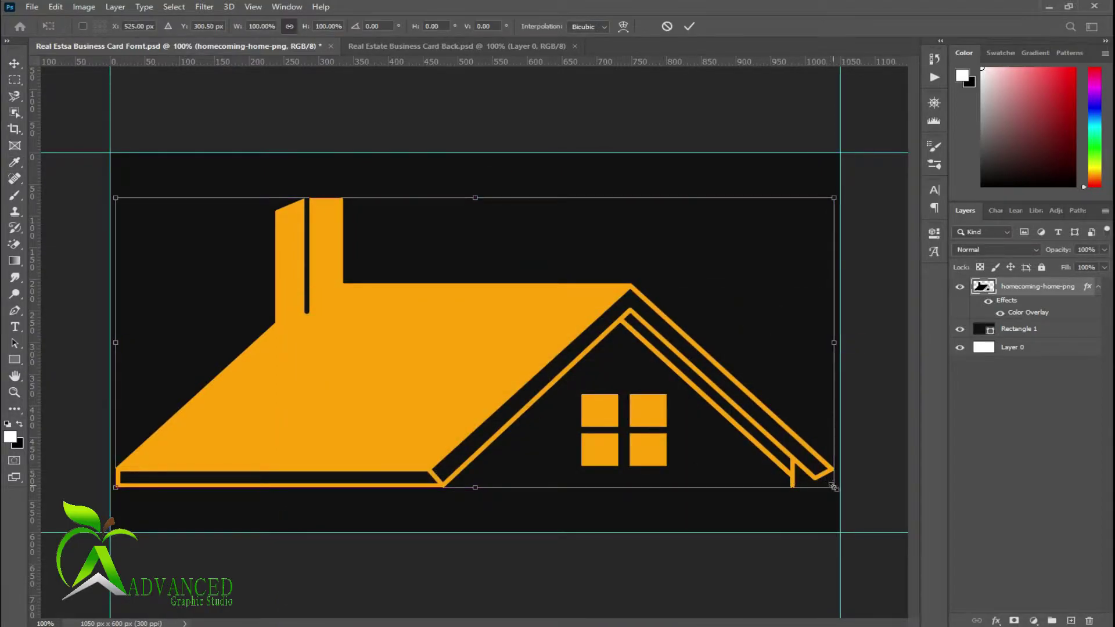
pyautogui.moveTo(834, 488); pyautogui.dragTo(570, 381)
pyautogui.moveTo(459, 330); pyautogui.dragTo(409, 260)
pyautogui.moveTo(537, 302); pyautogui.dragTo(612, 329)
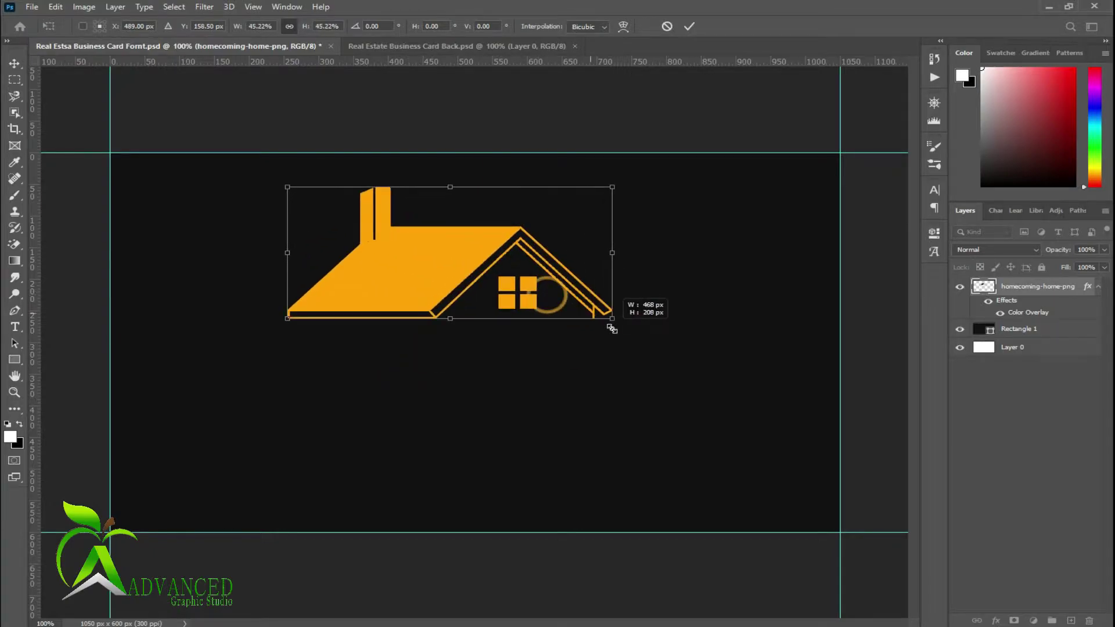
pyautogui.moveTo(452, 259); pyautogui.dragTo(475, 292)
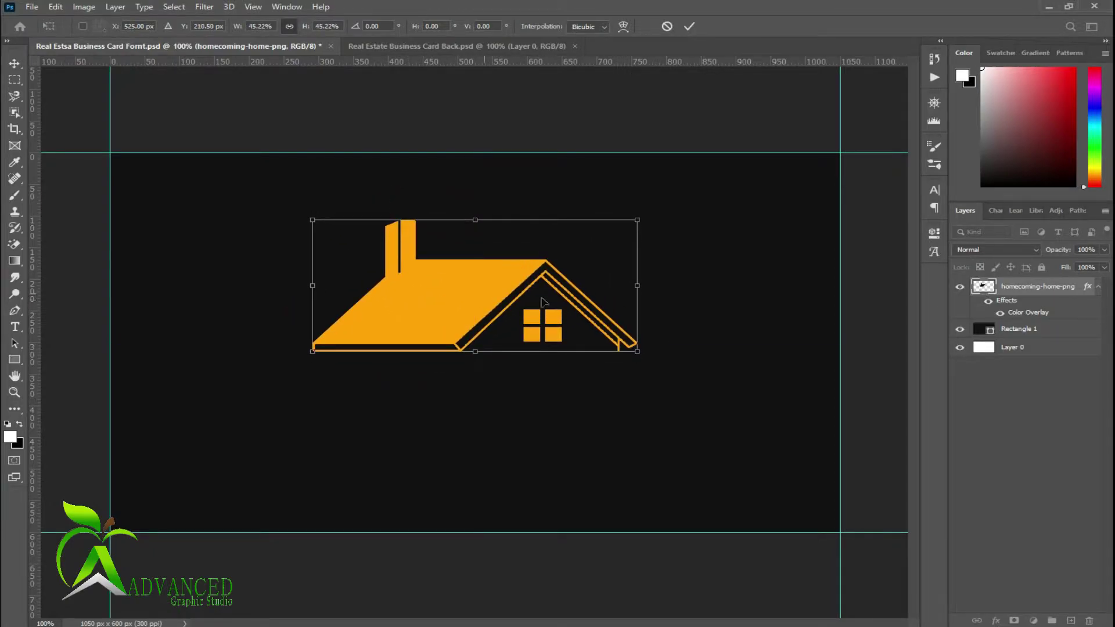
pyautogui.moveTo(637, 286); pyautogui.dragTo(595, 286)
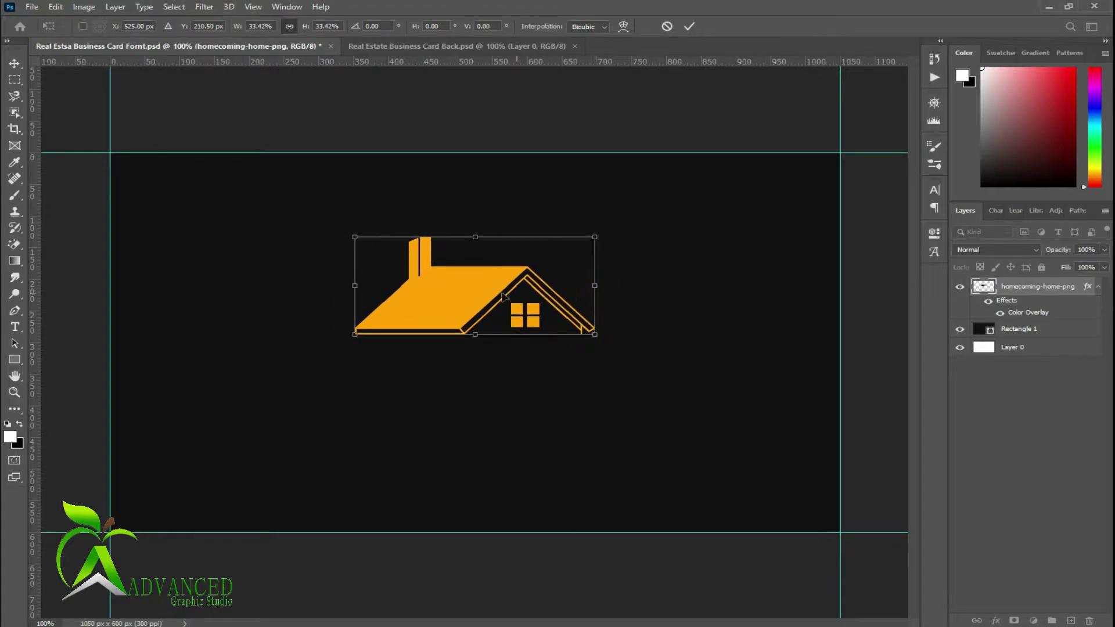
pyautogui.moveTo(503, 297); pyautogui.dragTo(503, 305)
pyautogui.click(690, 26)
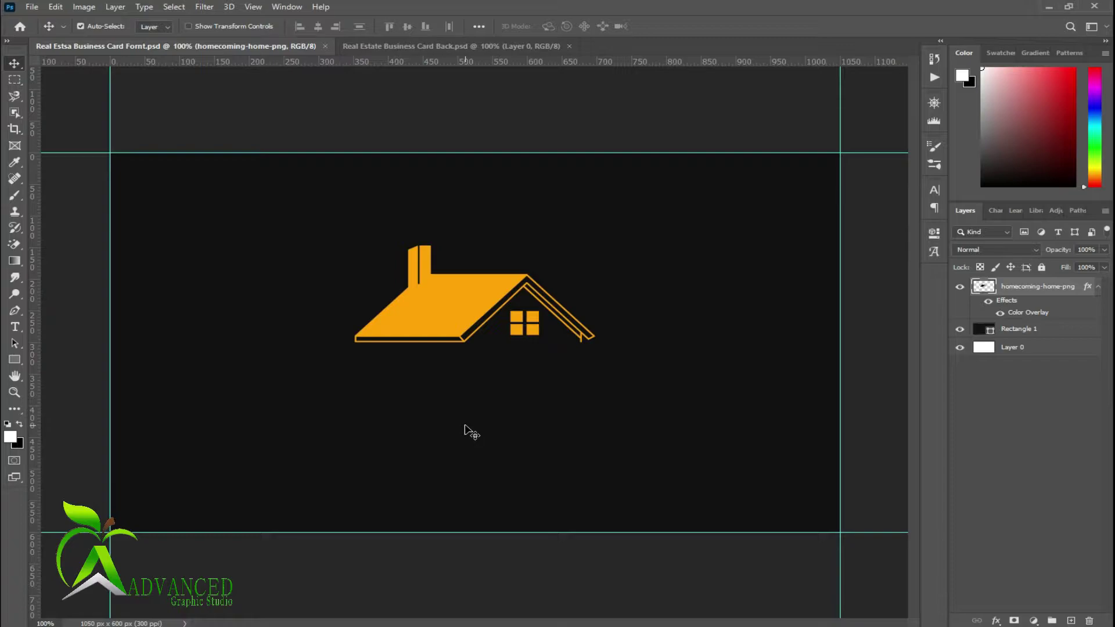
# - Add white 'Company Name' text below the house logo
pyautogui.click(15, 327)
pyautogui.click(359, 366)
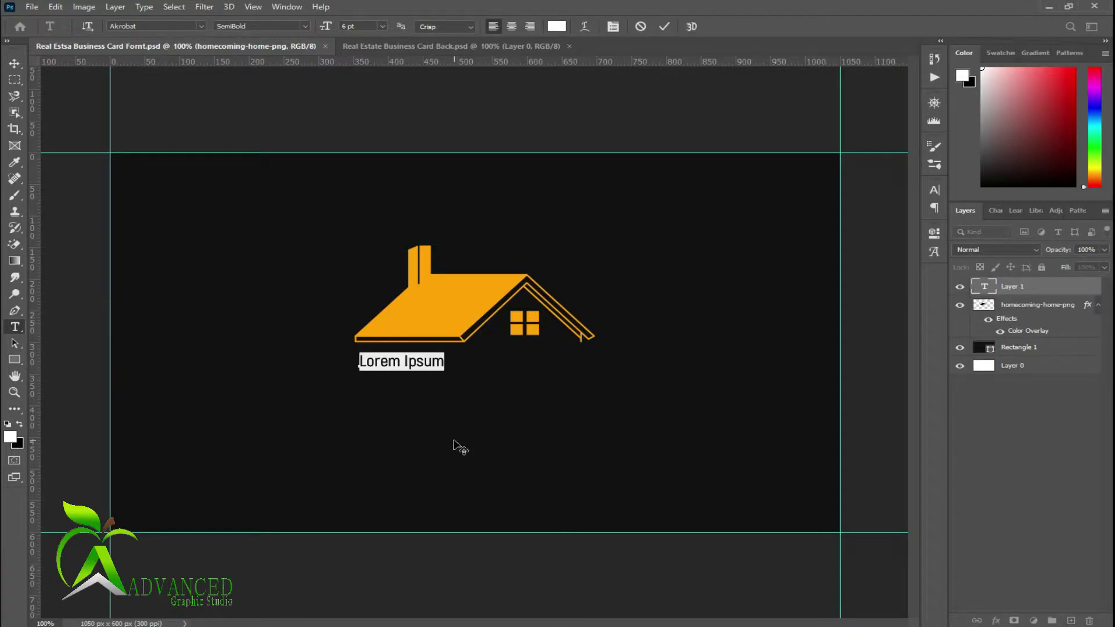
pyautogui.write('Com')
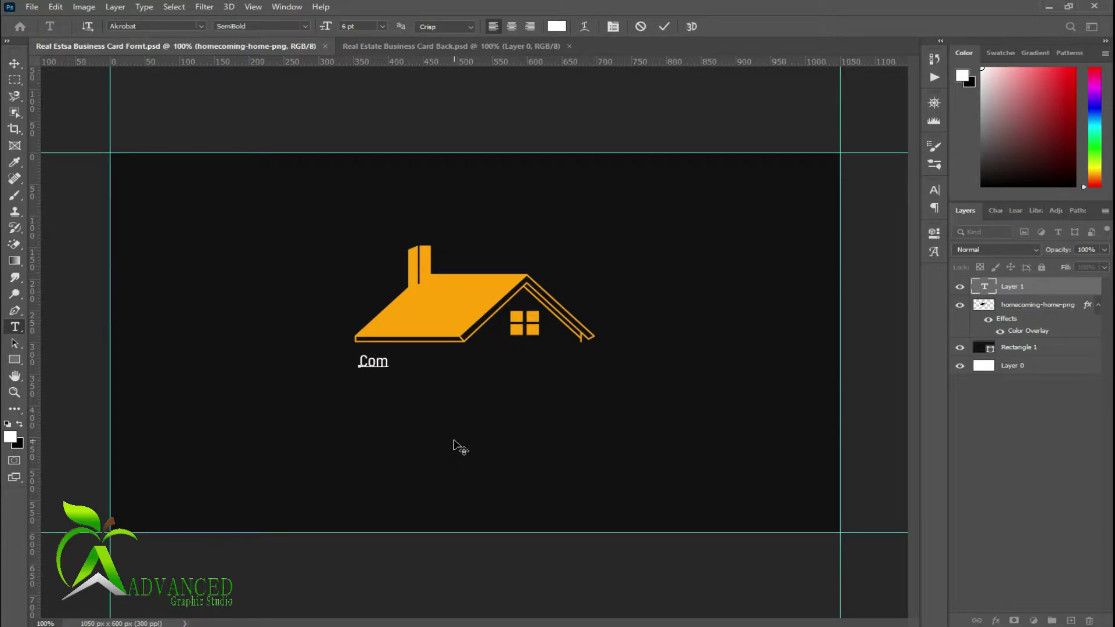
pyautogui.write('pany')
pyautogui.write(' Name')
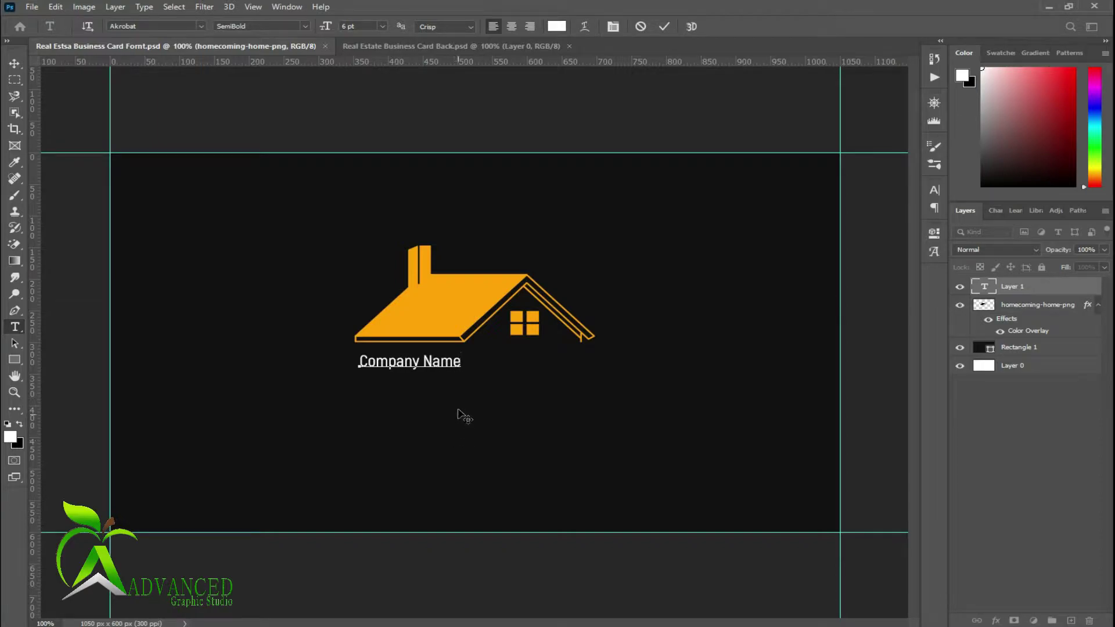
pyautogui.tripleClick(433, 362)
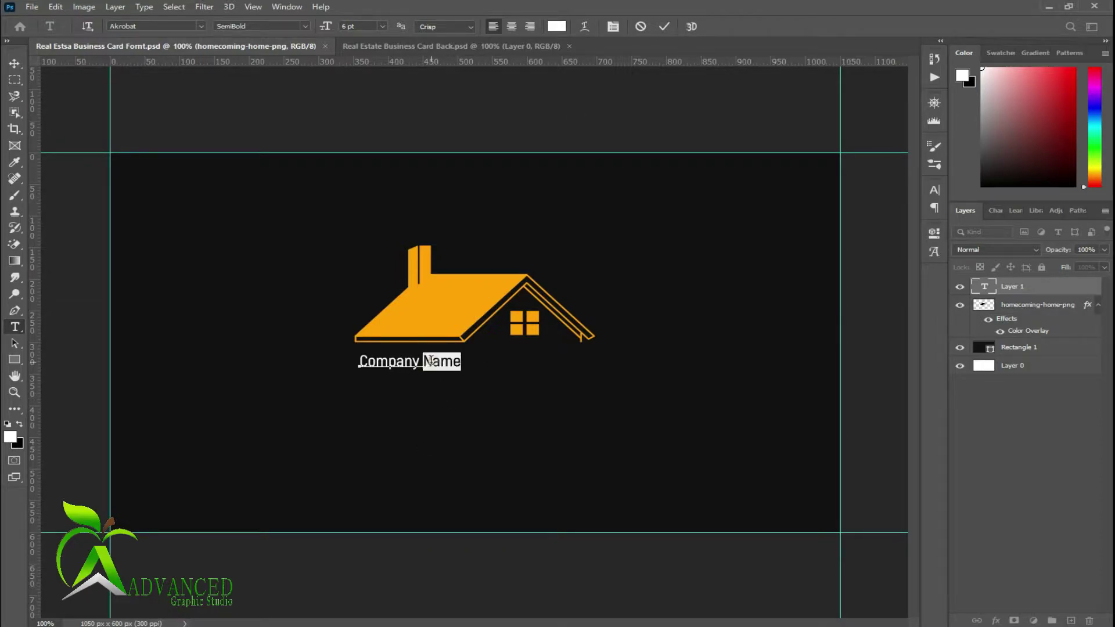
pyautogui.click(663, 26)
# - Scale the Company Name text to match the house logo's width, about 14.25 pt
pyautogui.hotkey('ctrl', 't')
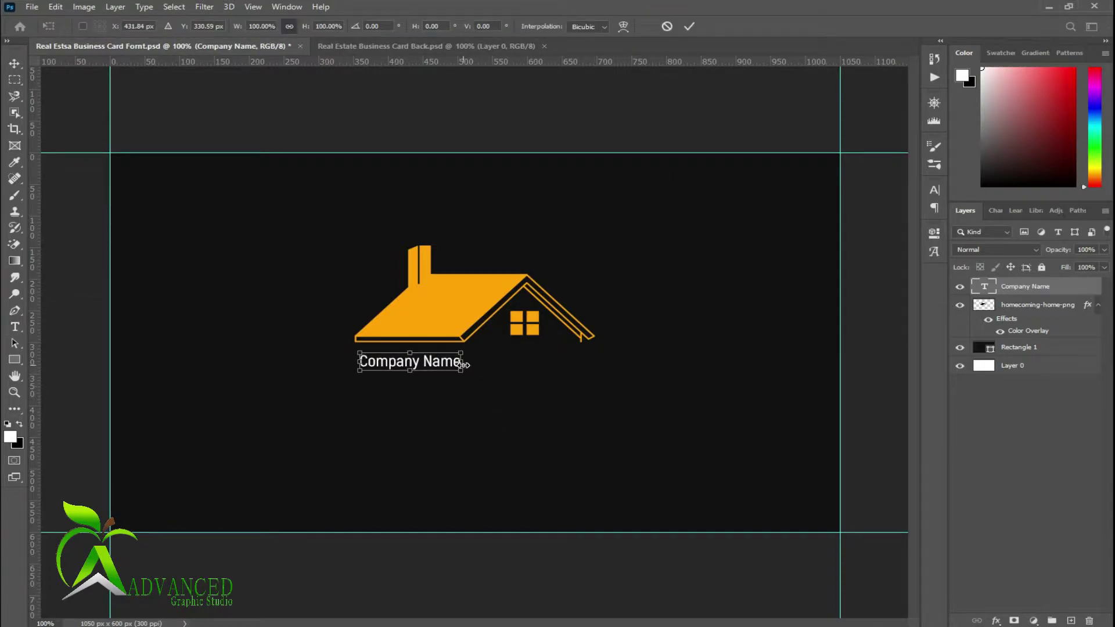
pyautogui.moveTo(462, 365); pyautogui.dragTo(619, 366)
pyautogui.moveTo(555, 377); pyautogui.dragTo(546, 386)
pyautogui.moveTo(622, 374); pyautogui.dragTo(595, 374)
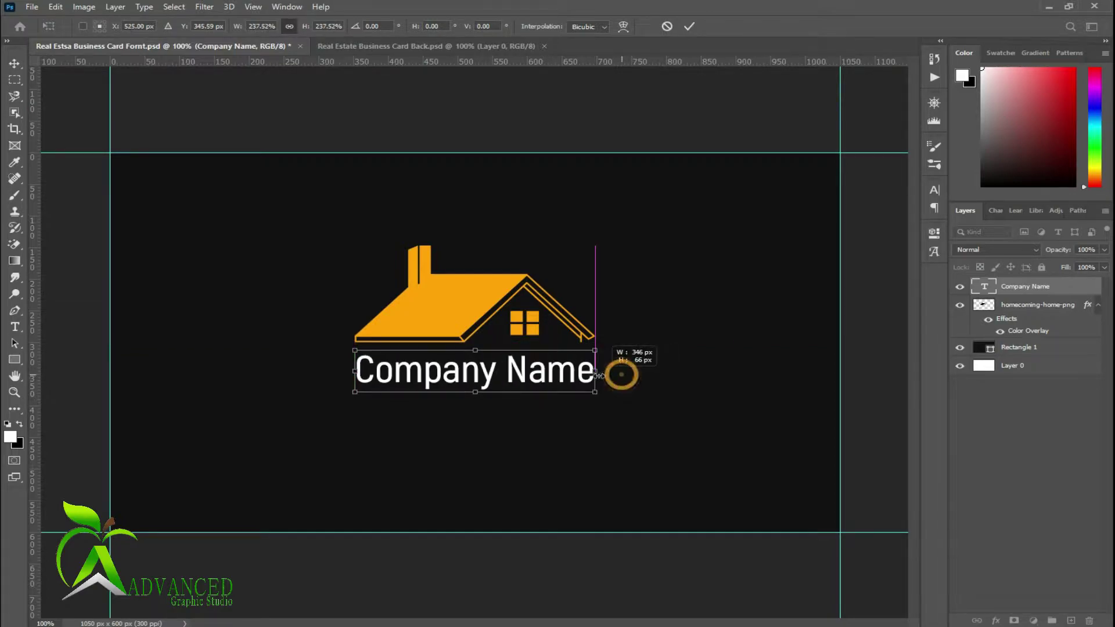
pyautogui.click(690, 26)
# - Set the word 'Name' to Light weight at 12 pt
pyautogui.press('t')
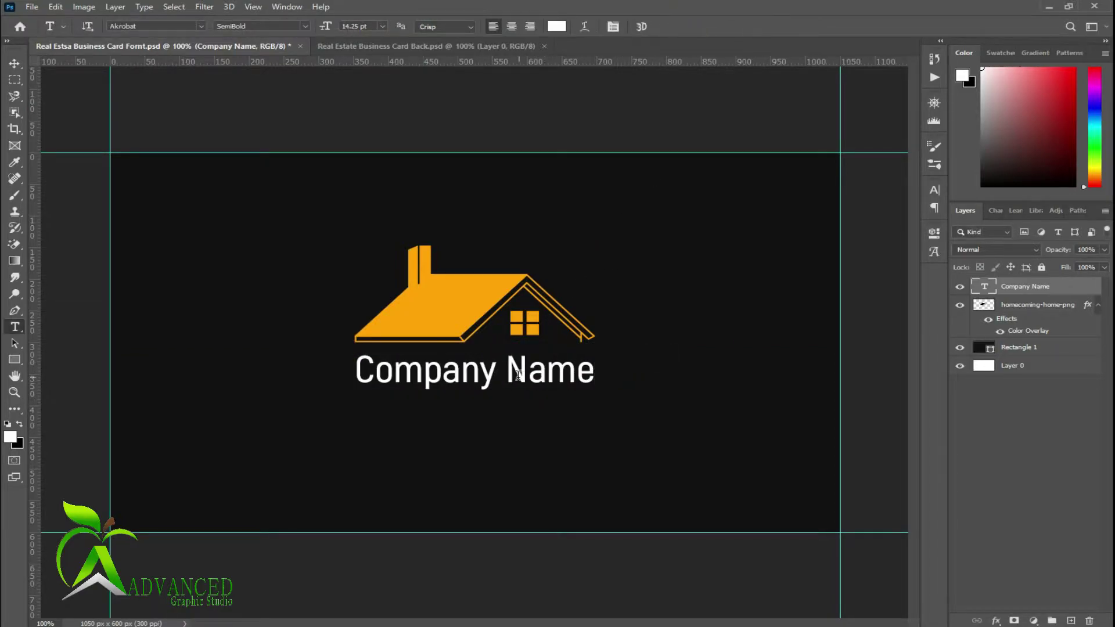
pyautogui.moveTo(506, 371); pyautogui.dragTo(595, 372)
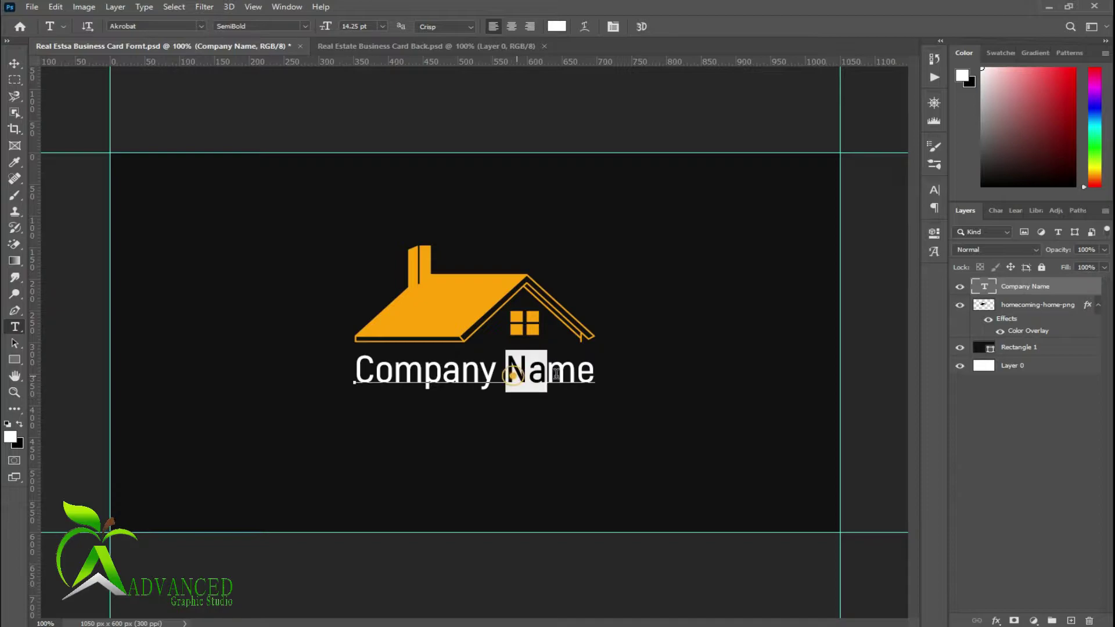
pyautogui.click(935, 190)
pyautogui.click(911, 208)
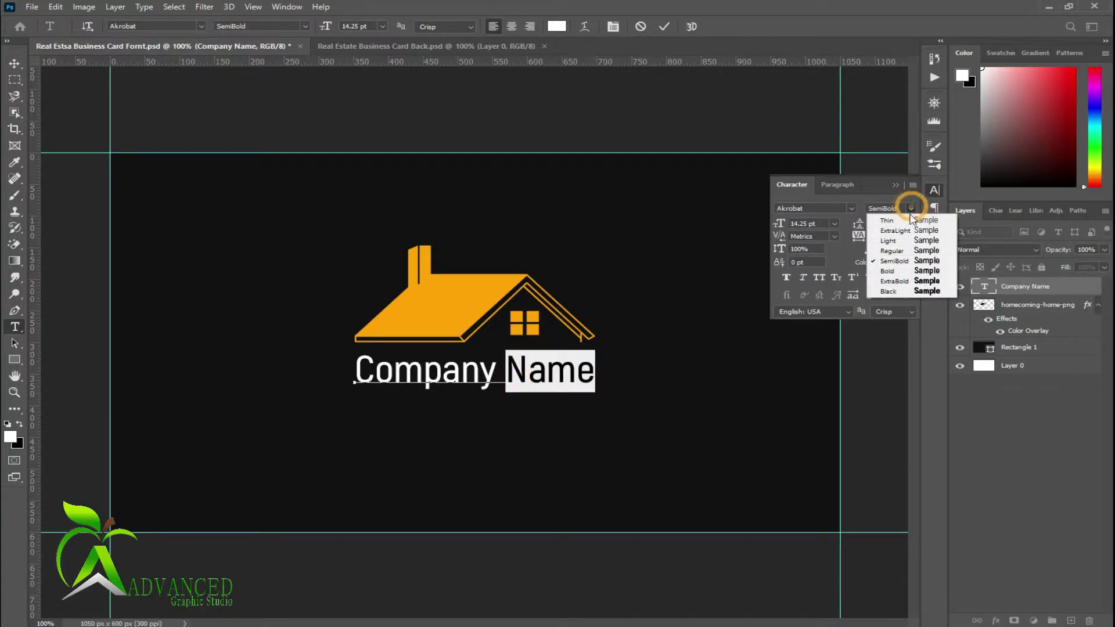
pyautogui.click(916, 251)
pyautogui.click(911, 208)
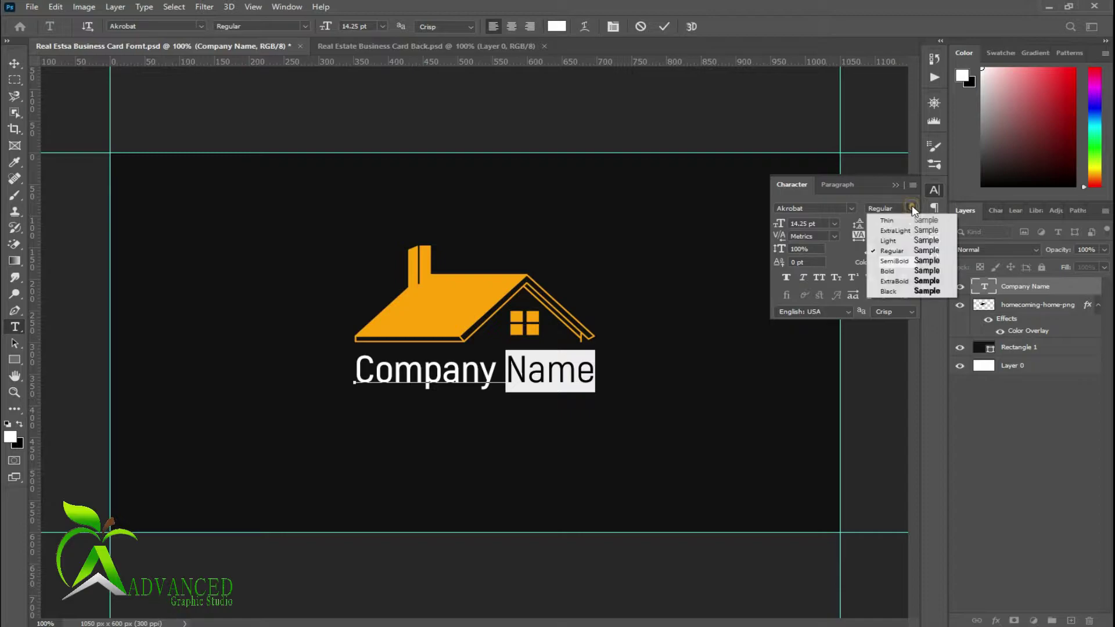
pyautogui.click(909, 239)
pyautogui.click(835, 223)
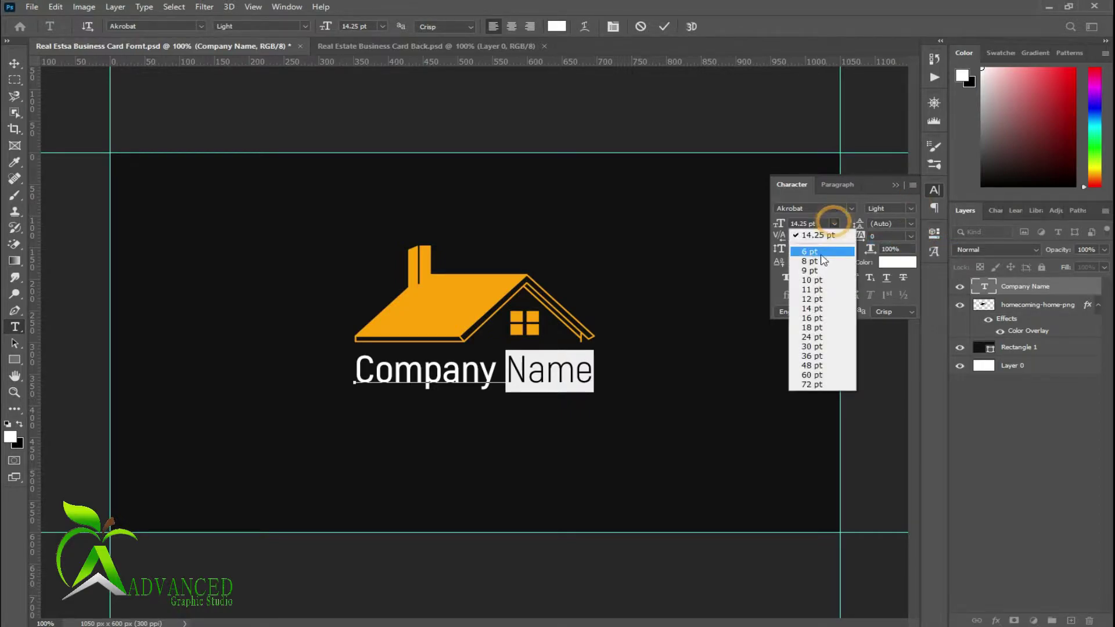
pyautogui.click(816, 302)
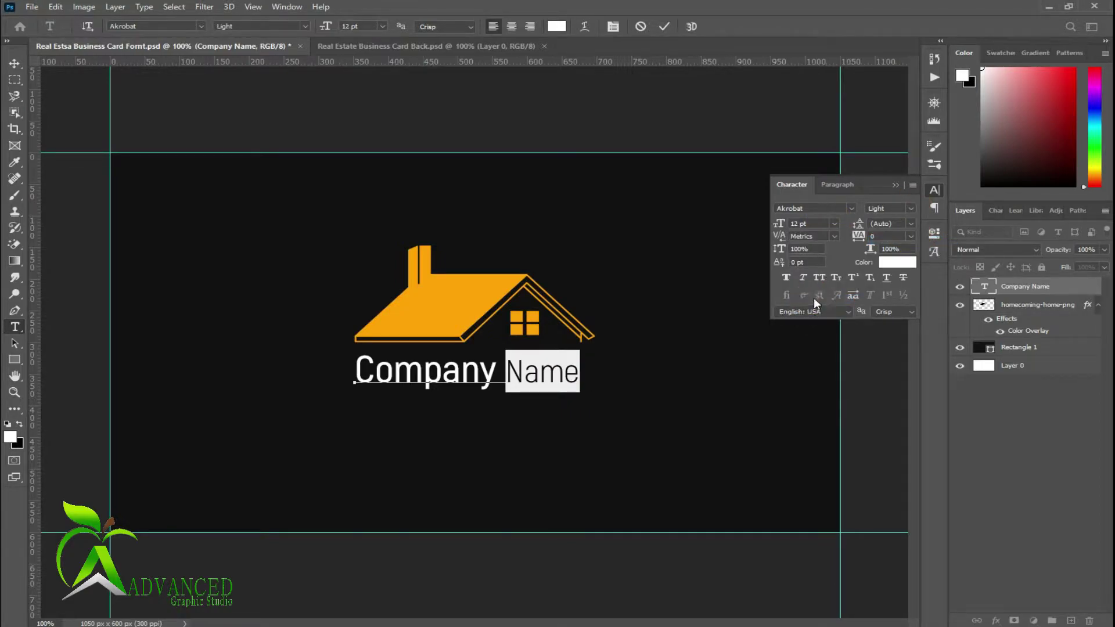
pyautogui.click(662, 26)
# - Set the word 'Company' to 12 pt as well
pyautogui.doubleClick(493, 372)
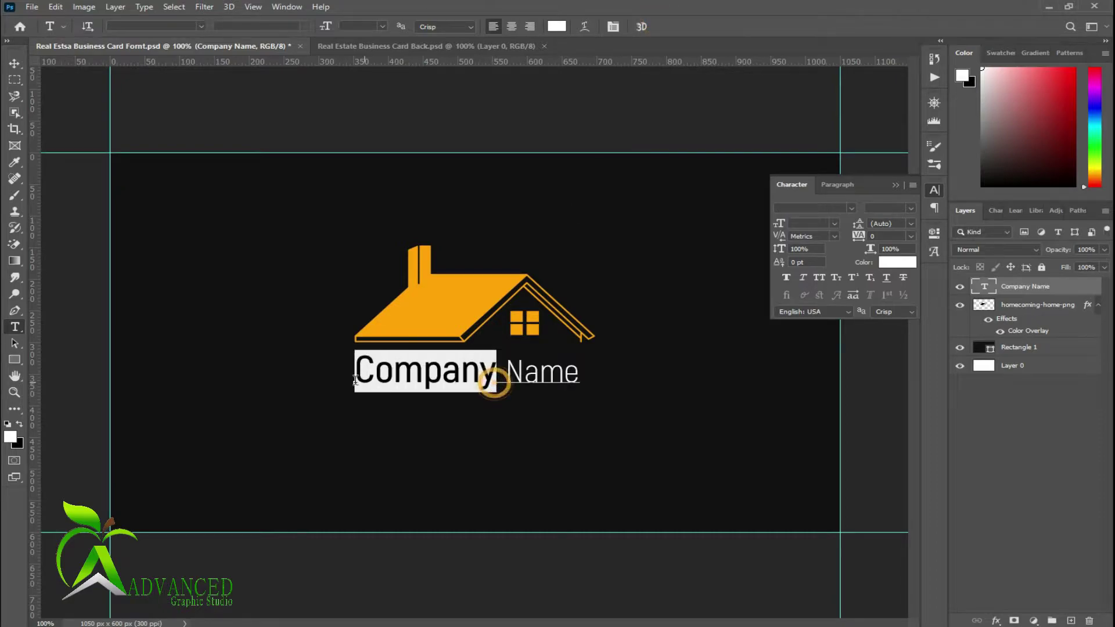
pyautogui.click(835, 224)
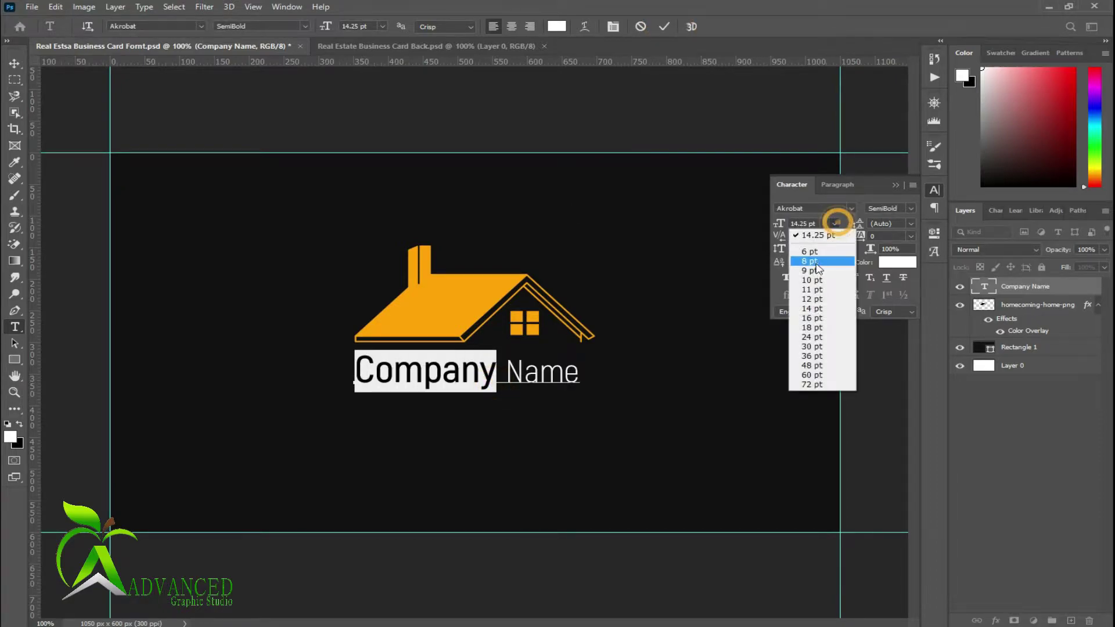
pyautogui.click(809, 294)
pyautogui.click(663, 26)
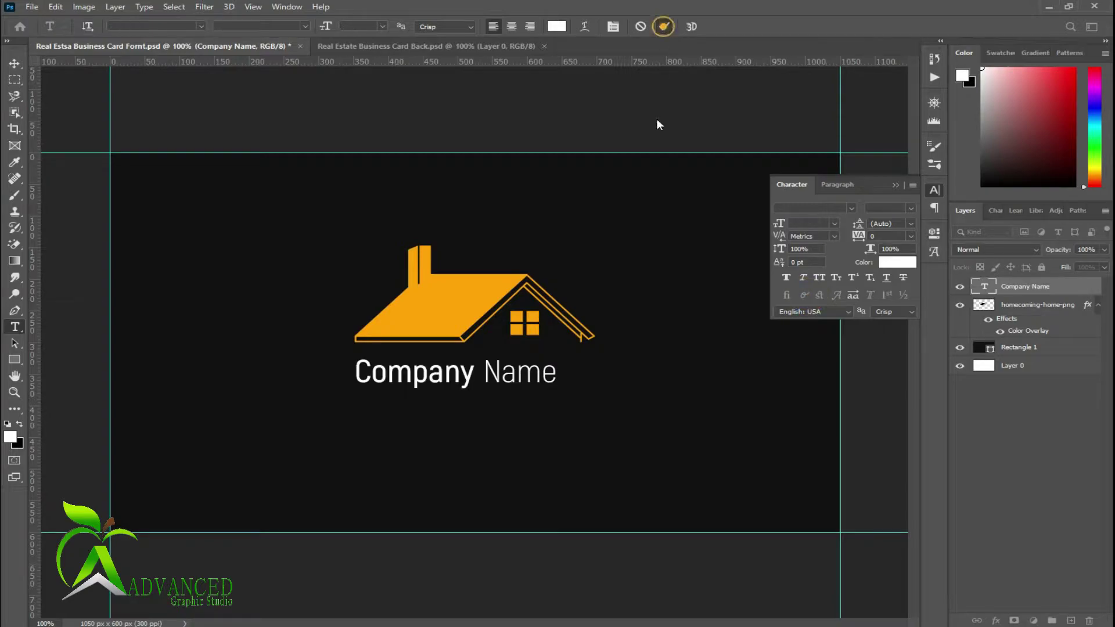
# - Widen the Company Name tracking to 80 and set the whole line to 10 pt
pyautogui.tripleClick(503, 371)
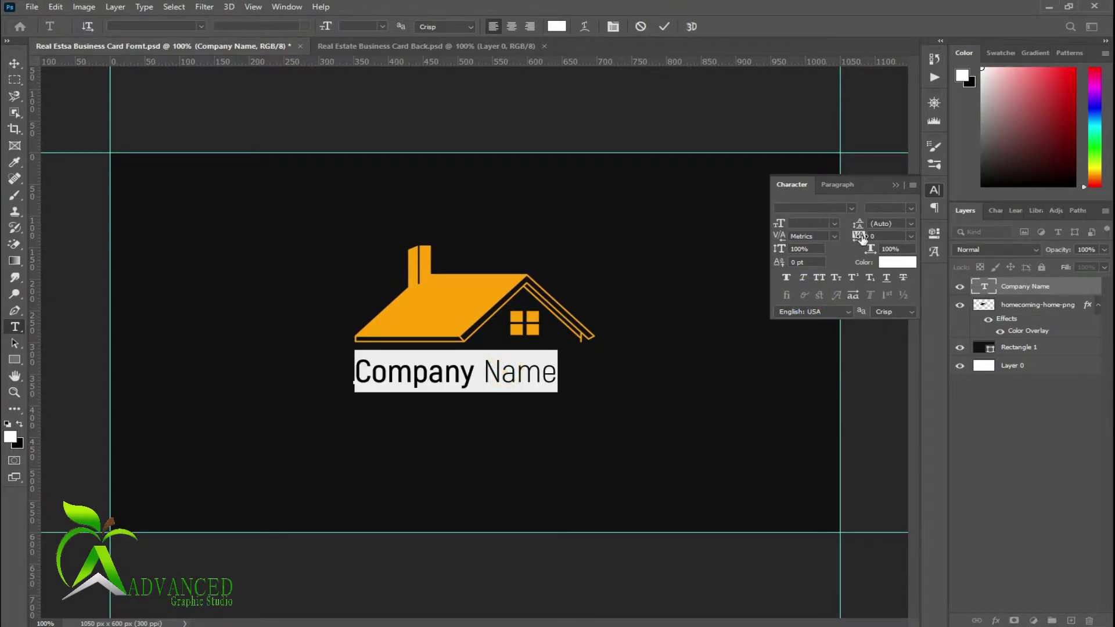
pyautogui.moveTo(858, 236); pyautogui.dragTo(873, 237)
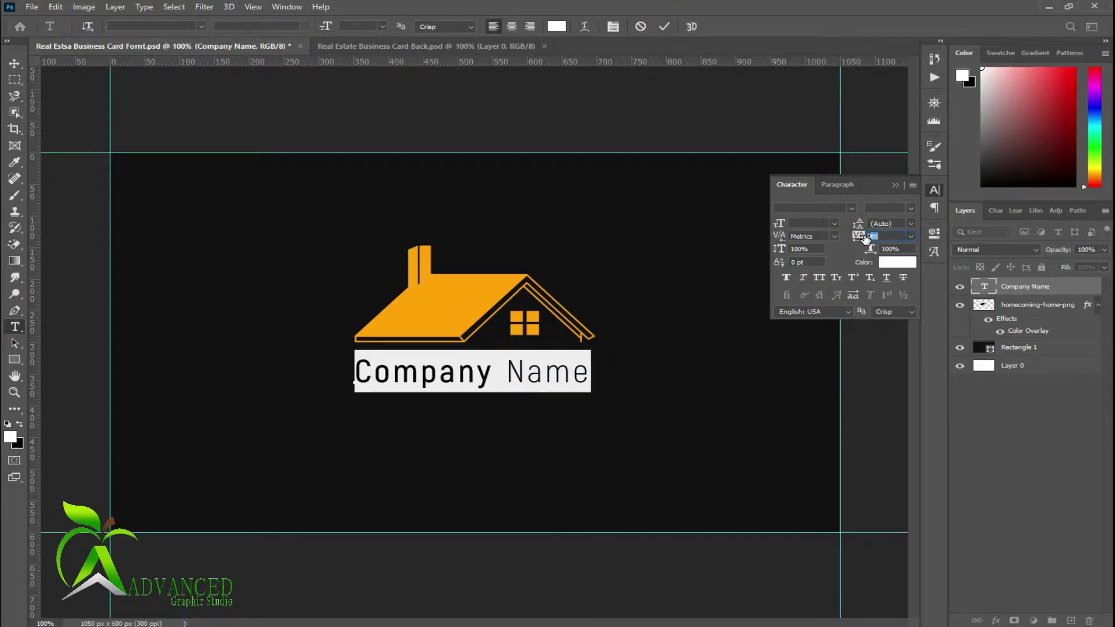
pyautogui.click(662, 26)
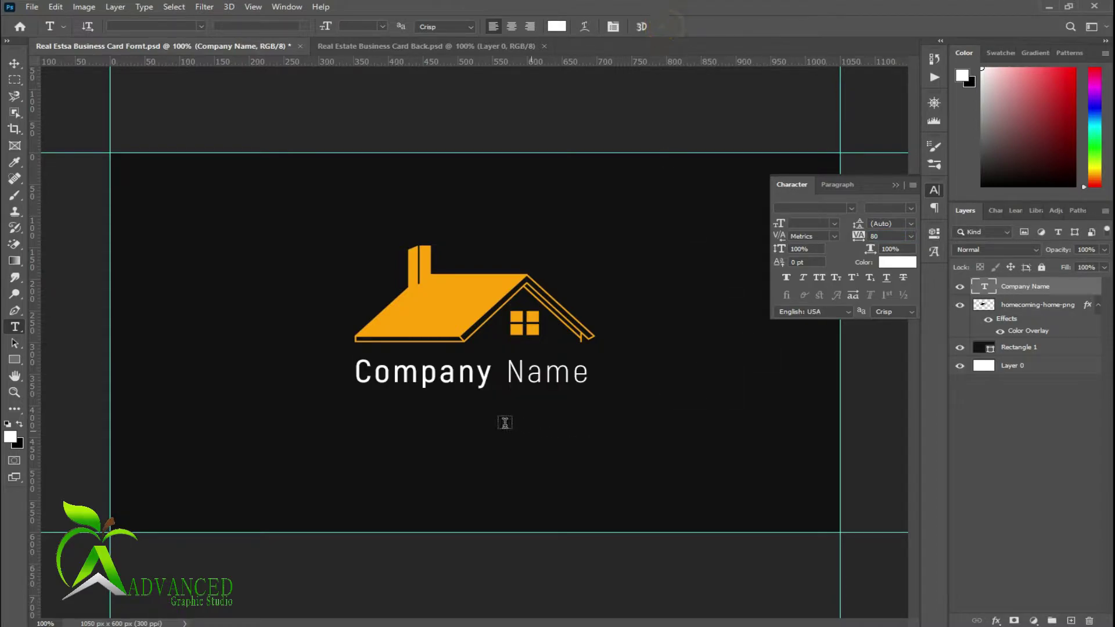
pyautogui.tripleClick(455, 379)
pyautogui.click(834, 223)
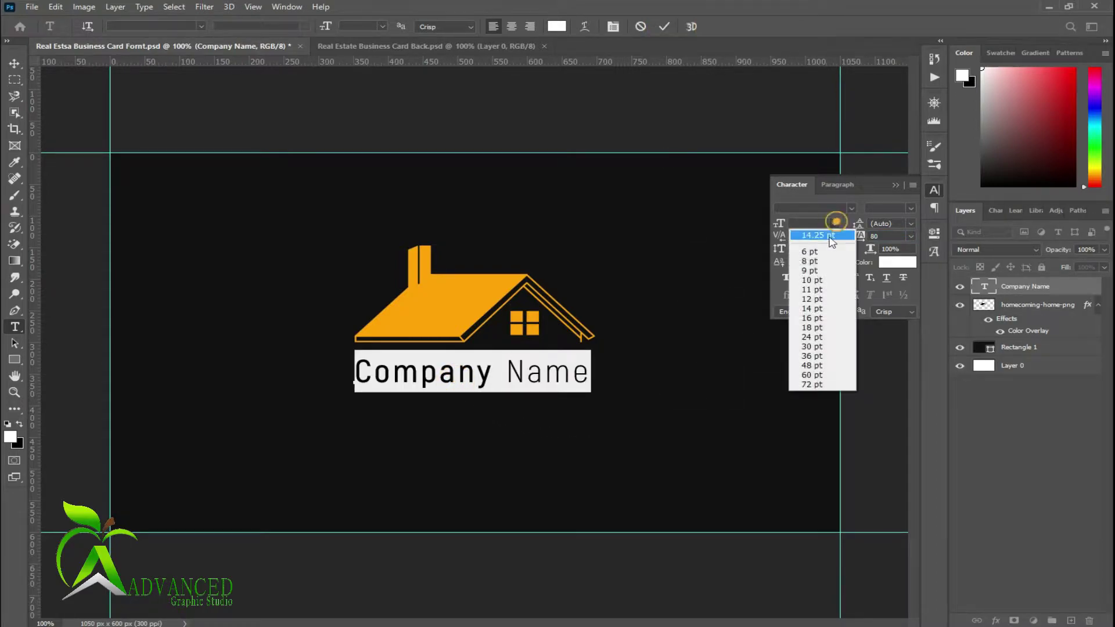
pyautogui.click(820, 284)
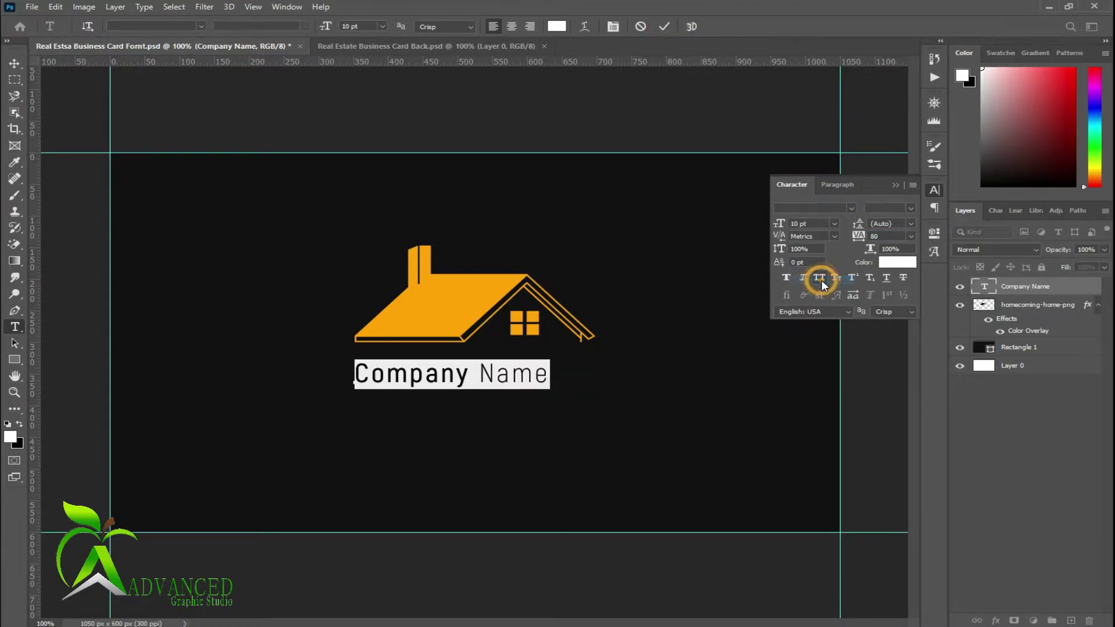
pyautogui.click(659, 26)
# - Centre Company Name under the house logo and zoom in on them
pyautogui.press('v')
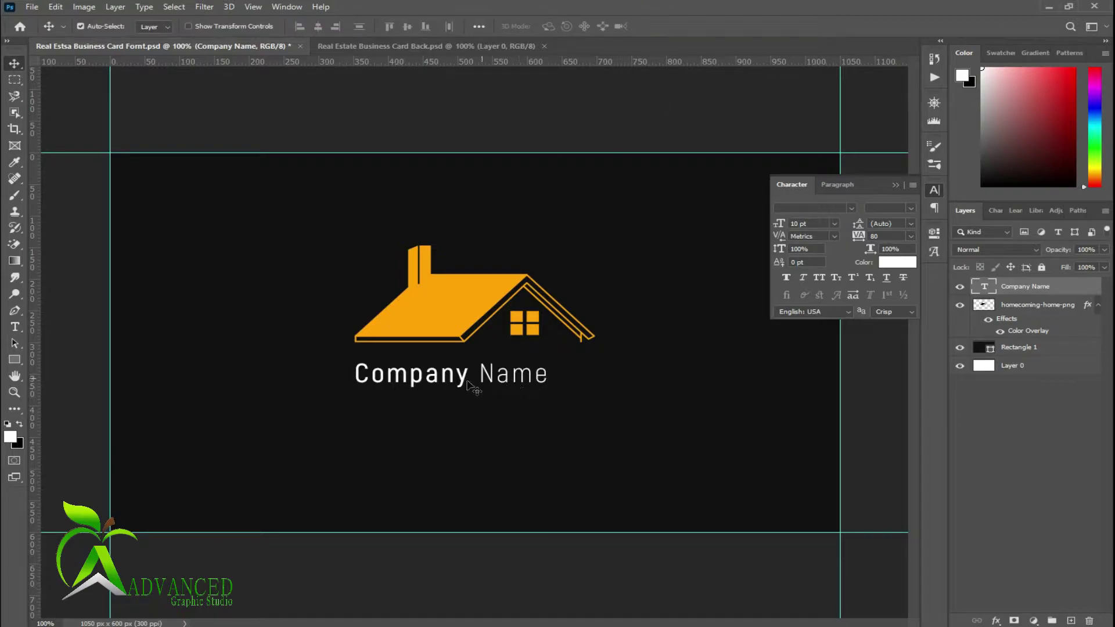
pyautogui.moveTo(464, 382); pyautogui.dragTo(489, 383)
pyautogui.click(897, 185)
pyautogui.click(987, 479)
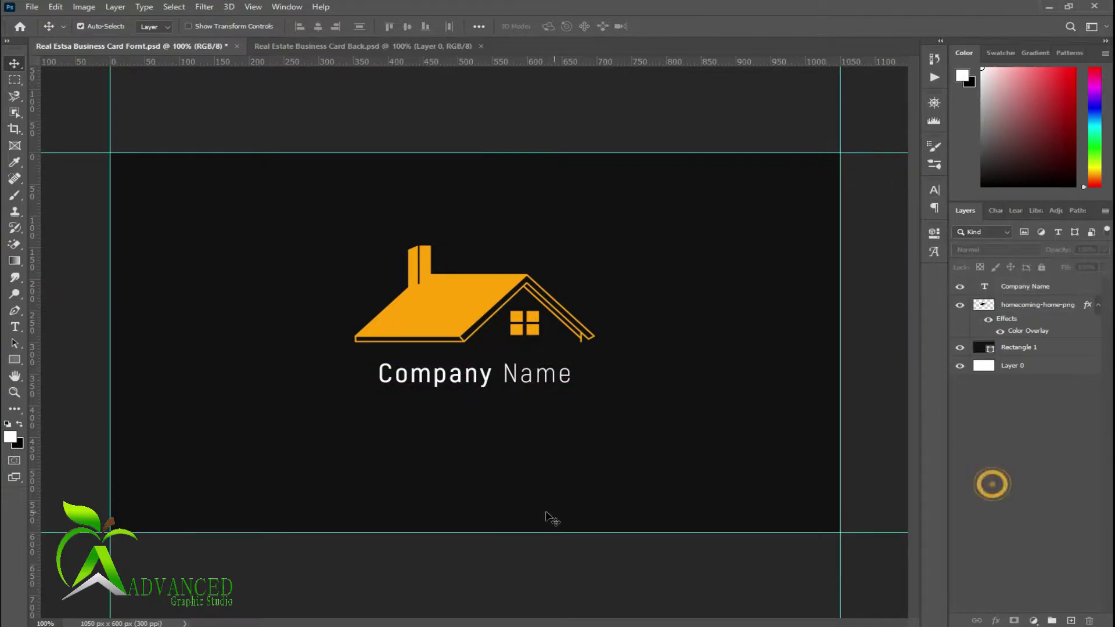
pyautogui.scroll(3, 485, 482)
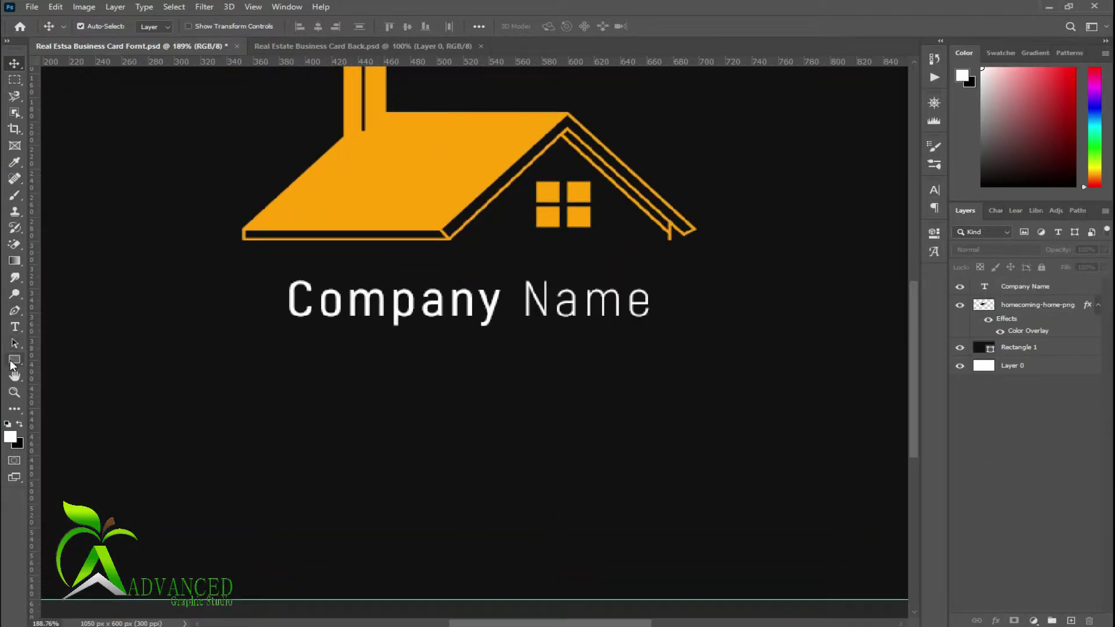
# - Draw a short orange bar below Company Name
pyautogui.click(14, 360)
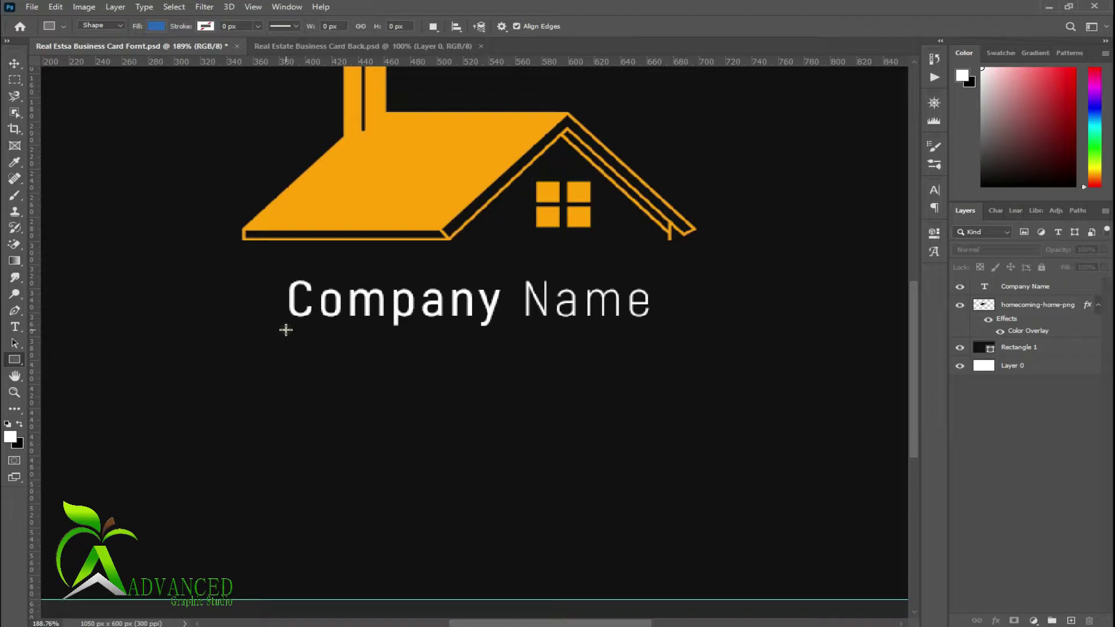
pyautogui.moveTo(286, 330); pyautogui.dragTo(379, 347)
pyautogui.click(738, 308)
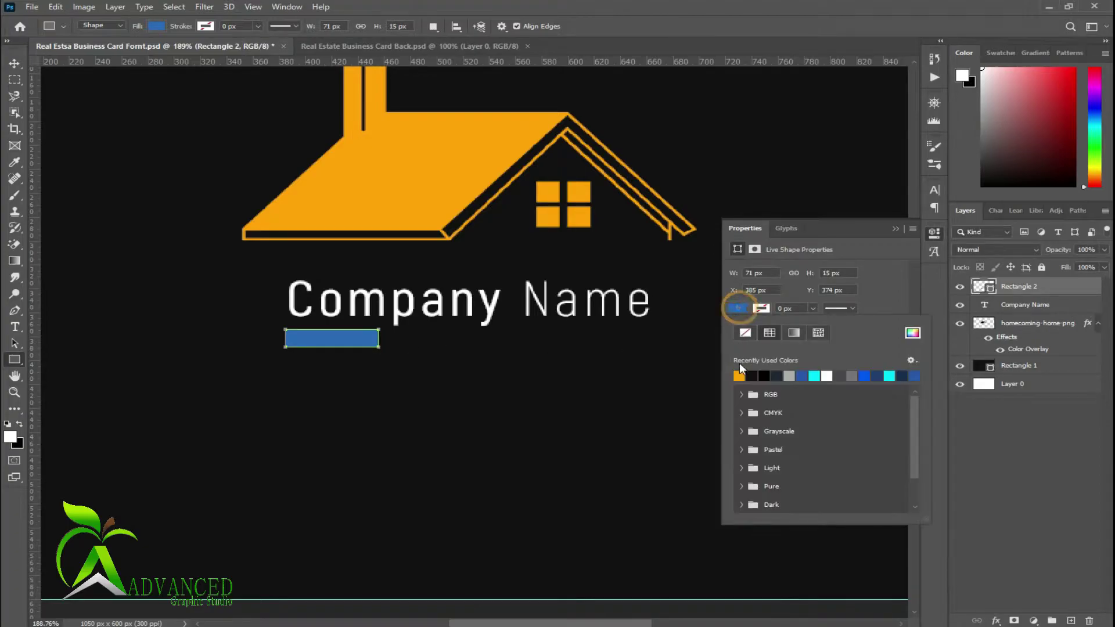
pyautogui.click(739, 375)
pyautogui.click(895, 229)
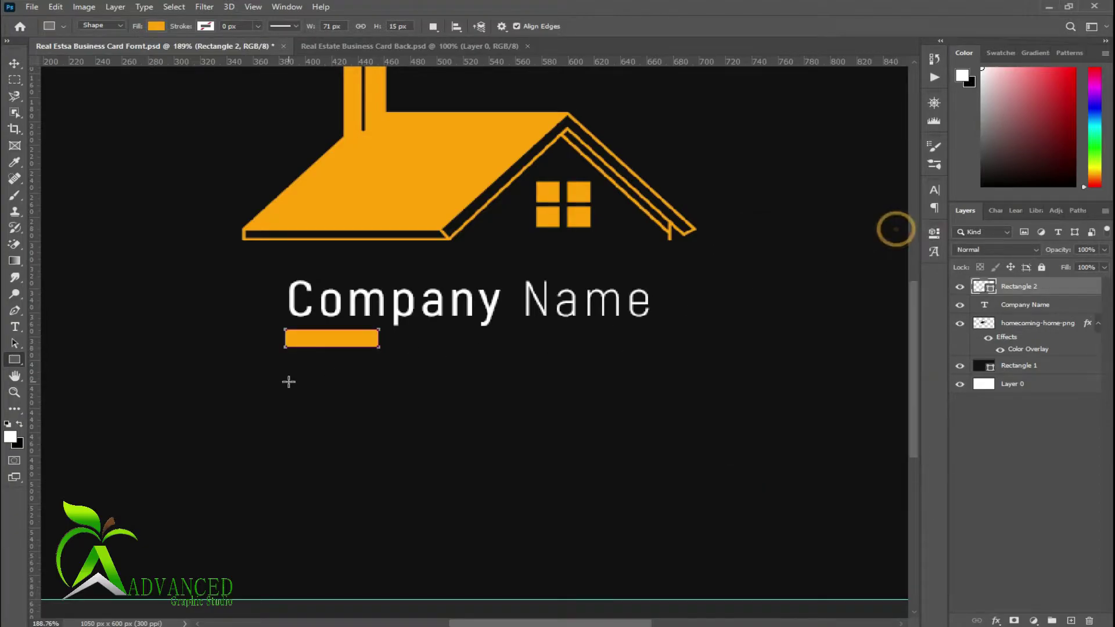
pyautogui.press('v')
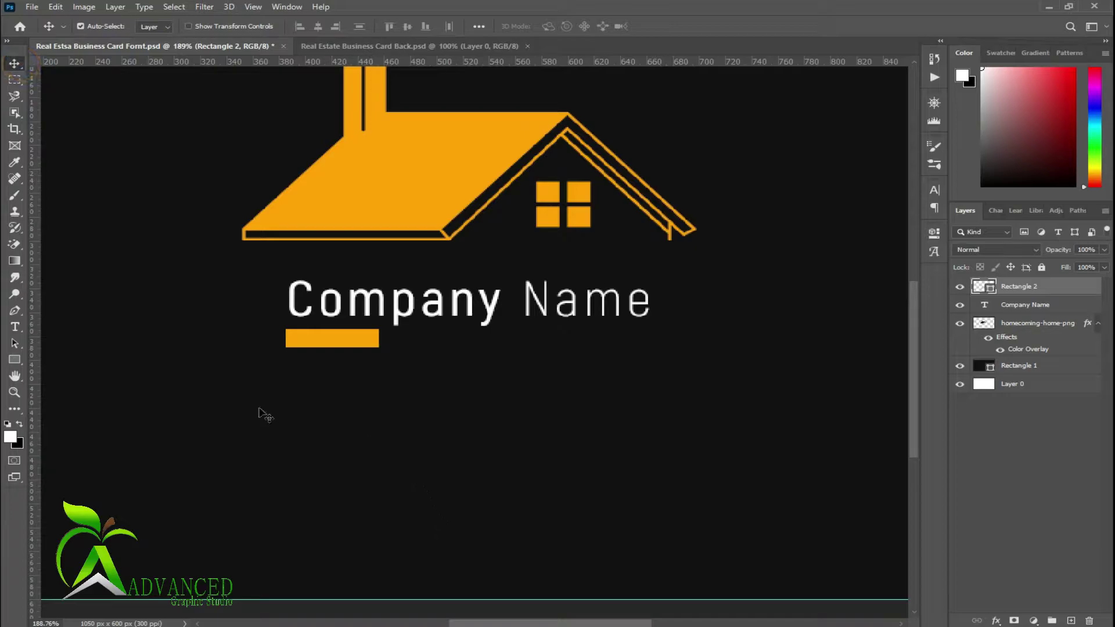
# - Draw a long thin white 268 × 8 px bar from the orange bar's corner
pyautogui.click(23, 360)
pyautogui.scroll(3, 351, 373)
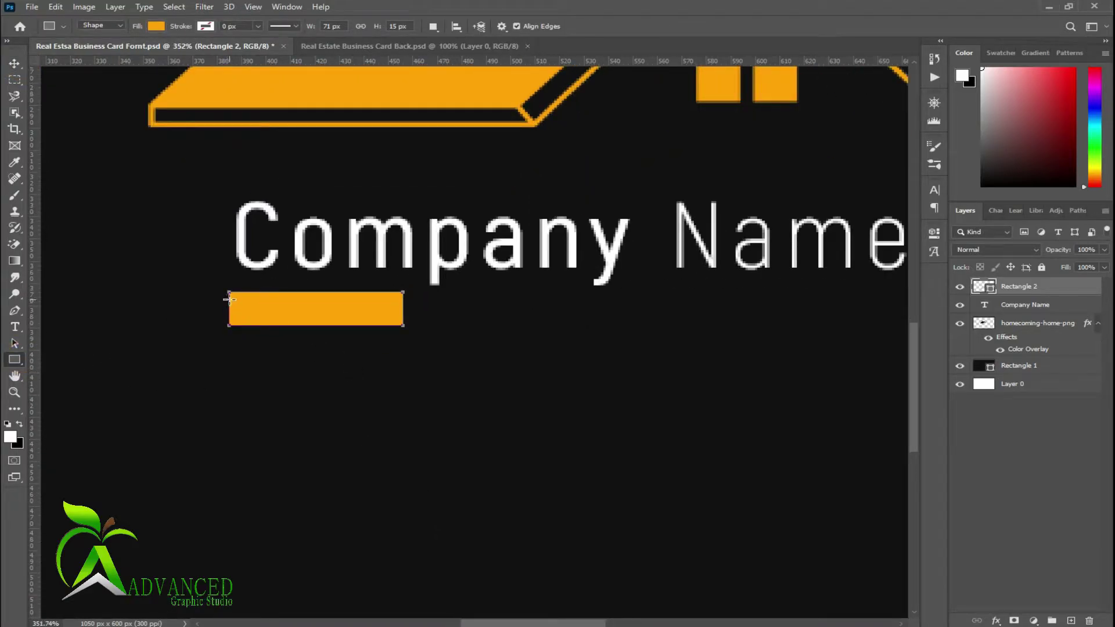
pyautogui.moveTo(230, 299)
pyautogui.mouseDown()
pyautogui.moveTo(440, 323)
pyautogui.moveTo(883, 314)
pyautogui.mouseUp()
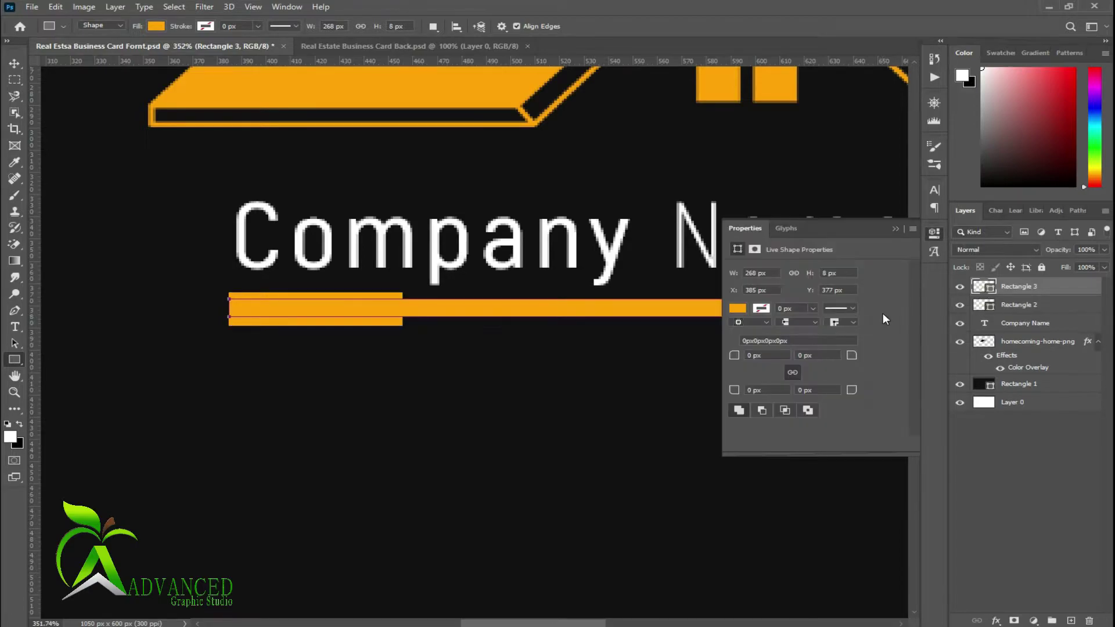
pyautogui.click(743, 307)
pyautogui.click(814, 375)
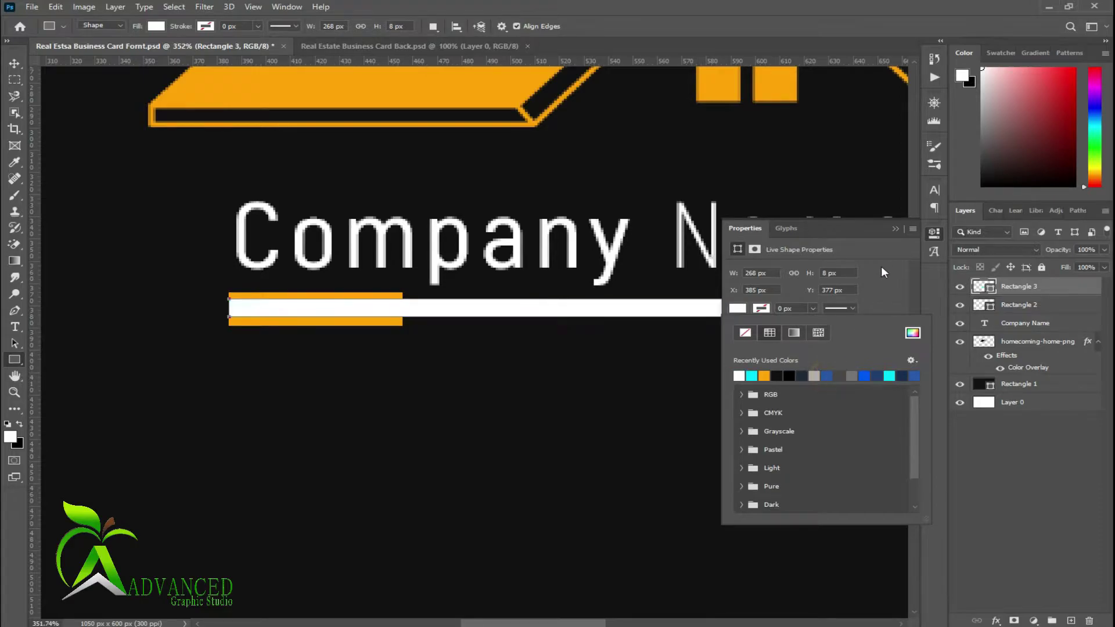
pyautogui.click(896, 229)
# - Move the orange bar layer above the white bar and zoom back out
pyautogui.moveTo(1017, 311); pyautogui.dragTo(1018, 314)
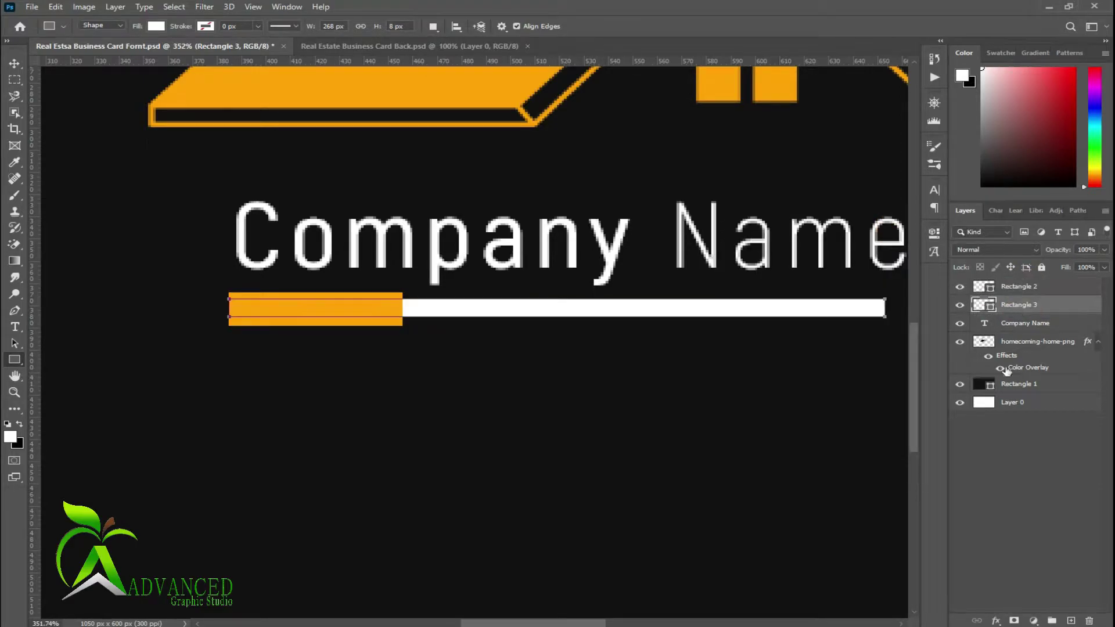
pyautogui.click(979, 538)
pyautogui.click(15, 62)
pyautogui.scroll(-2, 584, 367)
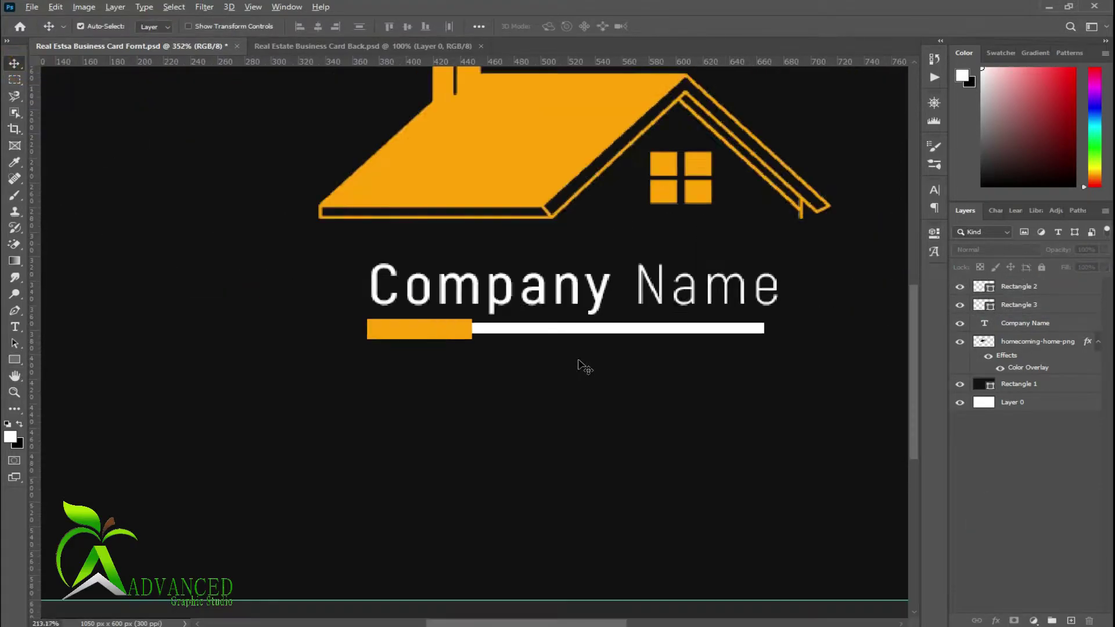
pyautogui.scroll(-2, 583, 367)
pyautogui.scroll(-2, 583, 367)
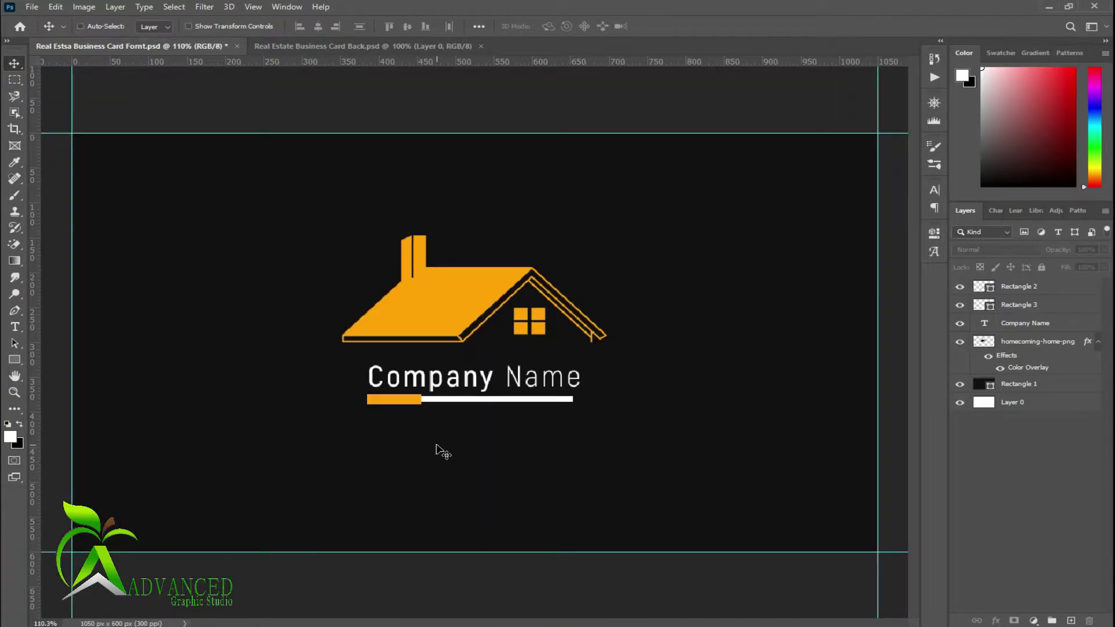
# - Save, then type the tagline 'Your TageLine Here' below the divider
pyautogui.hotkey('ctrl', 's')
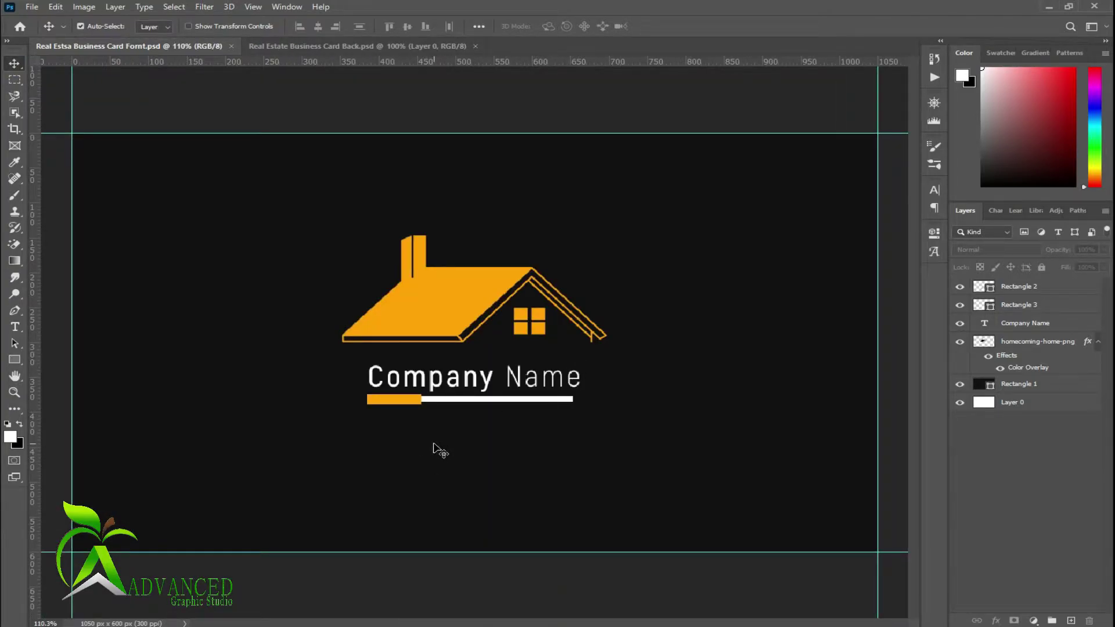
pyautogui.click(12, 327)
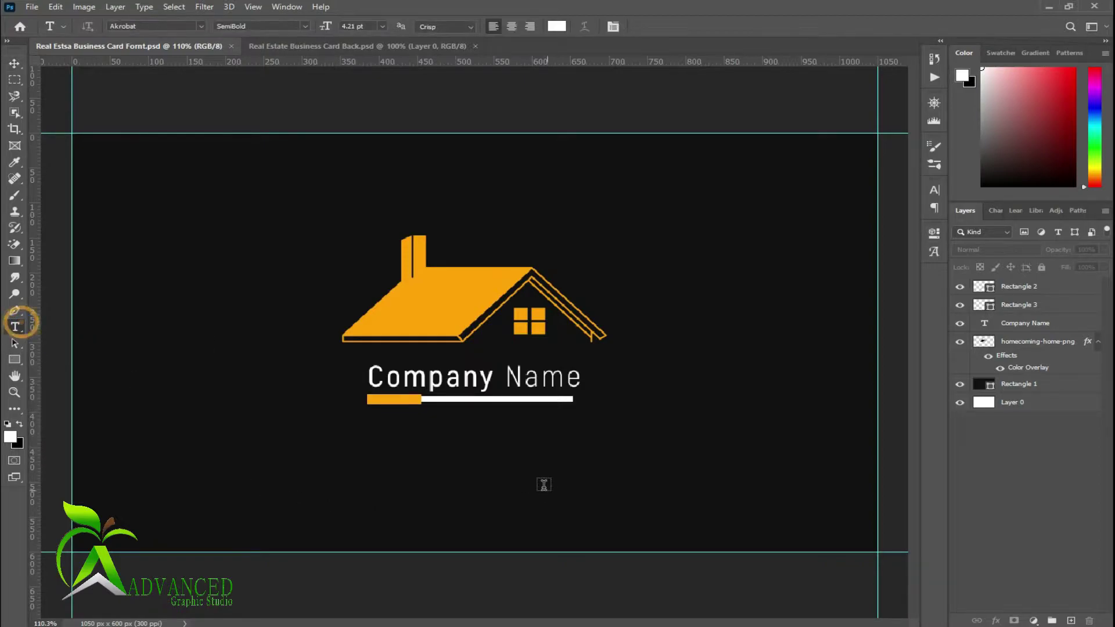
pyautogui.click(369, 419)
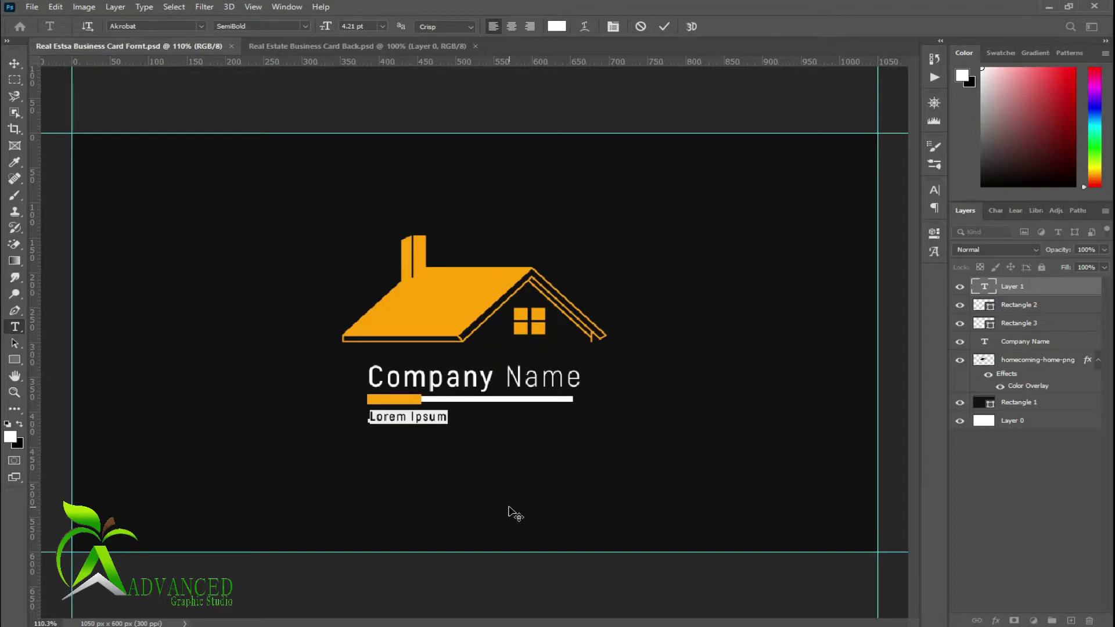
pyautogui.write('Y')
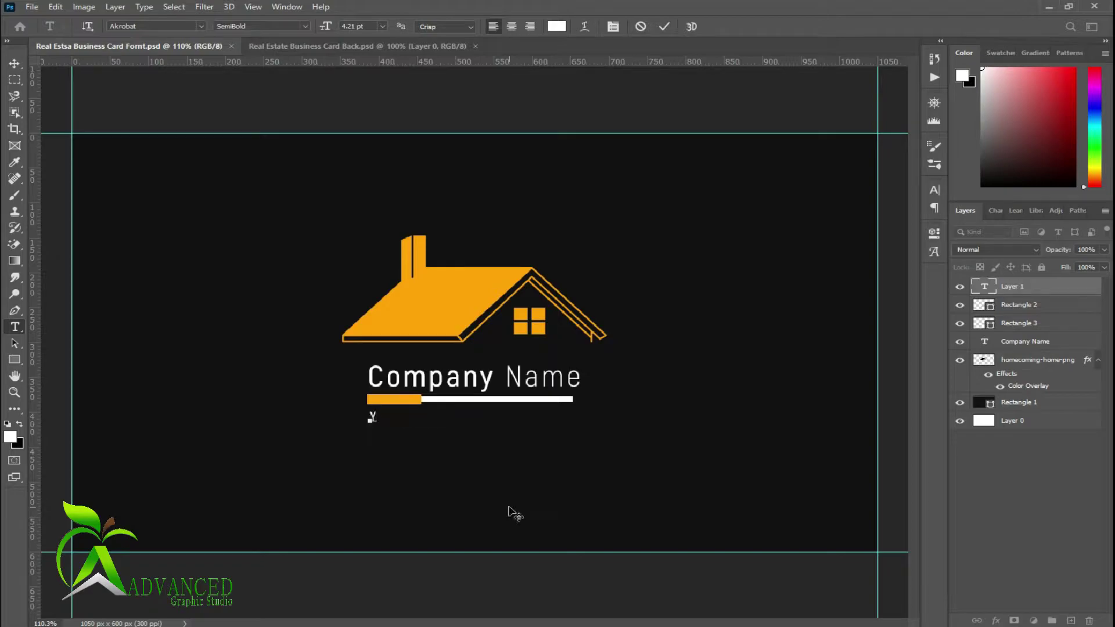
pyautogui.write('our')
pyautogui.write(' Tage')
pyautogui.write('Line')
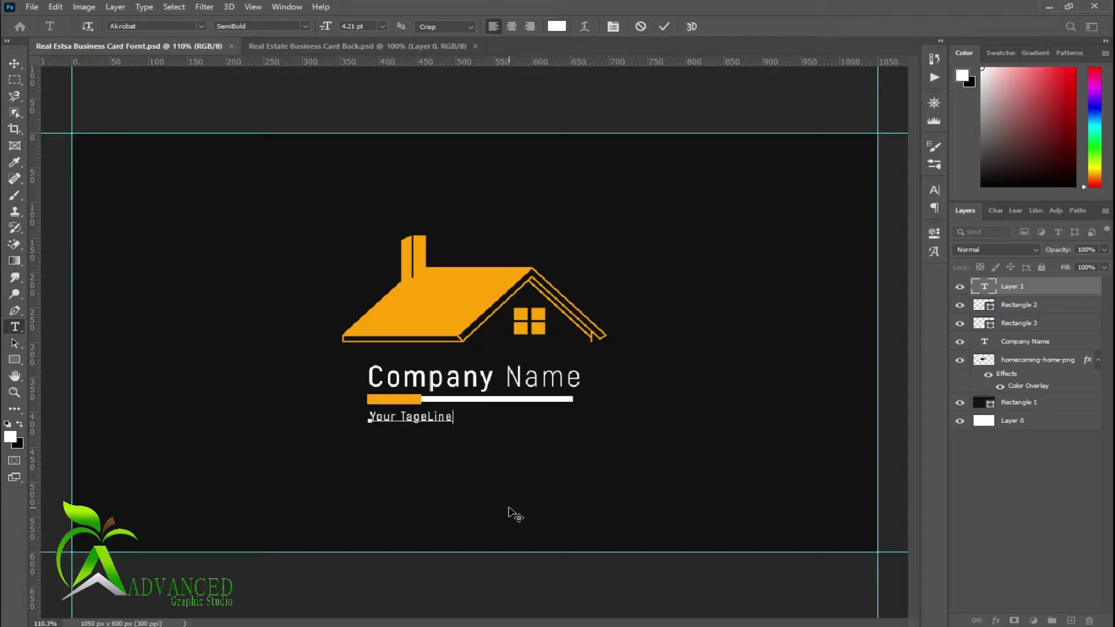
pyautogui.write(' Here')
pyautogui.tripleClick(451, 416)
# - Set the tagline's font size to 5 pt in the Character panel
pyautogui.click(932, 187)
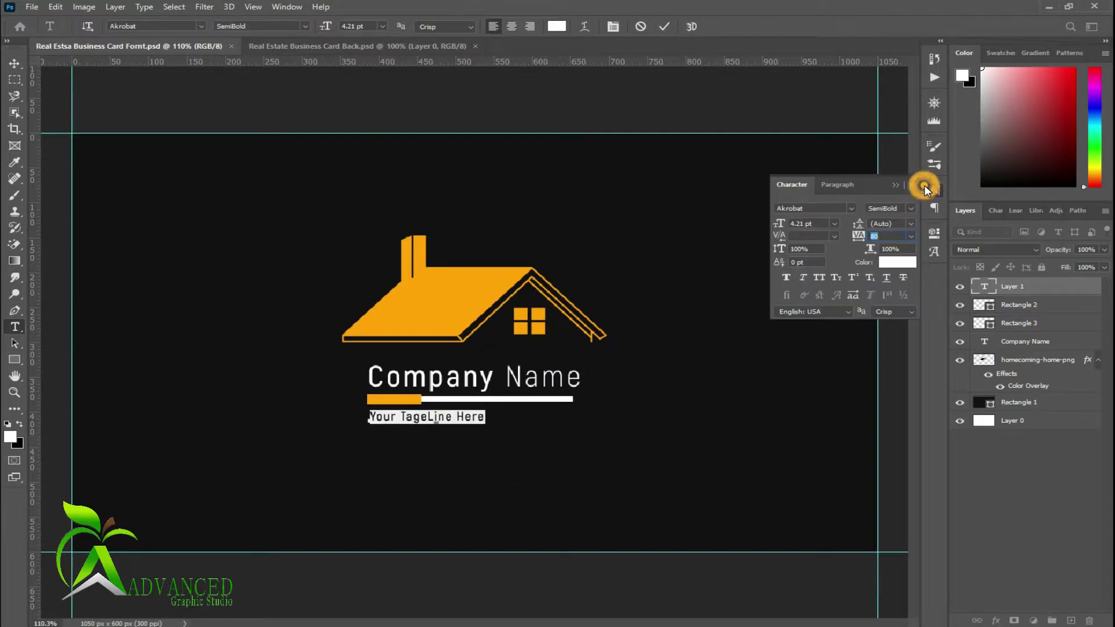
pyautogui.moveTo(870, 238); pyautogui.dragTo(875, 240)
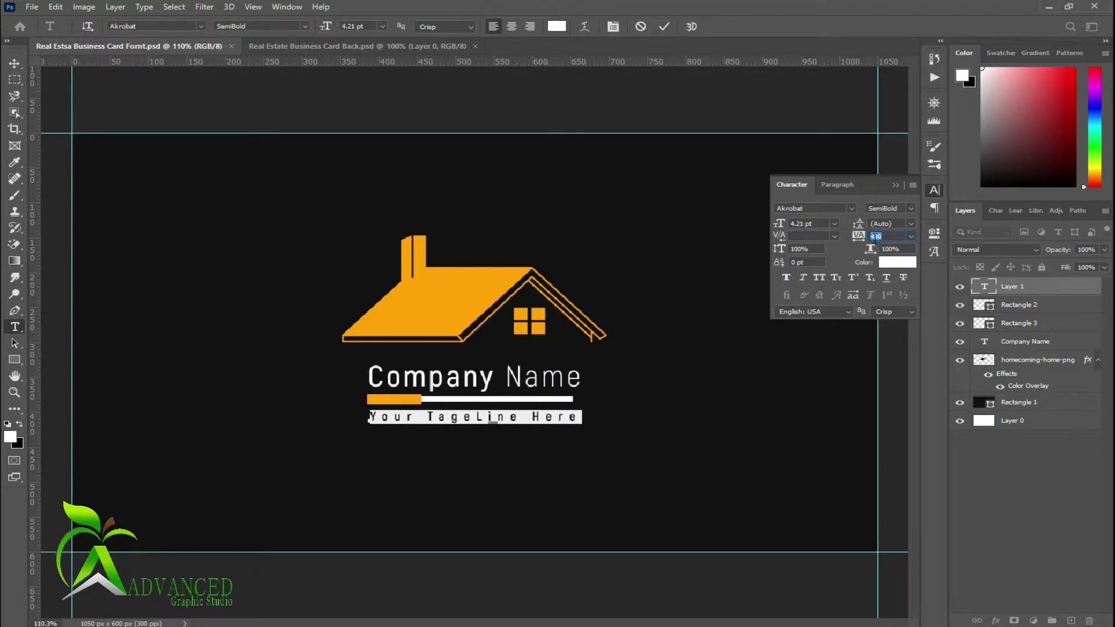
pyautogui.click(834, 224)
pyautogui.click(816, 238)
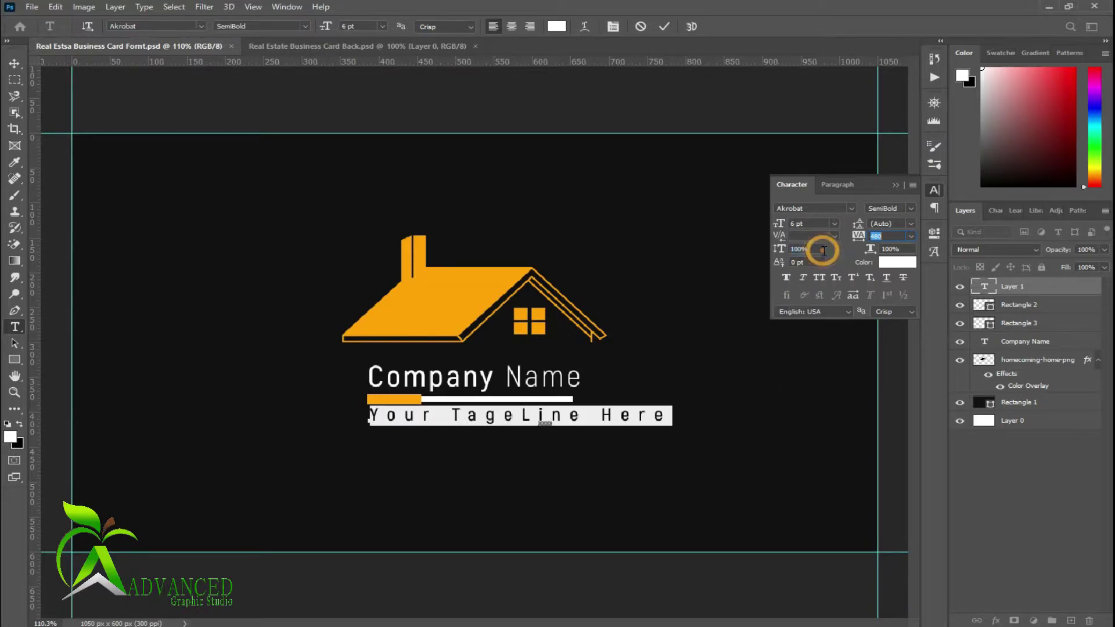
pyautogui.moveTo(865, 239); pyautogui.dragTo(852, 239)
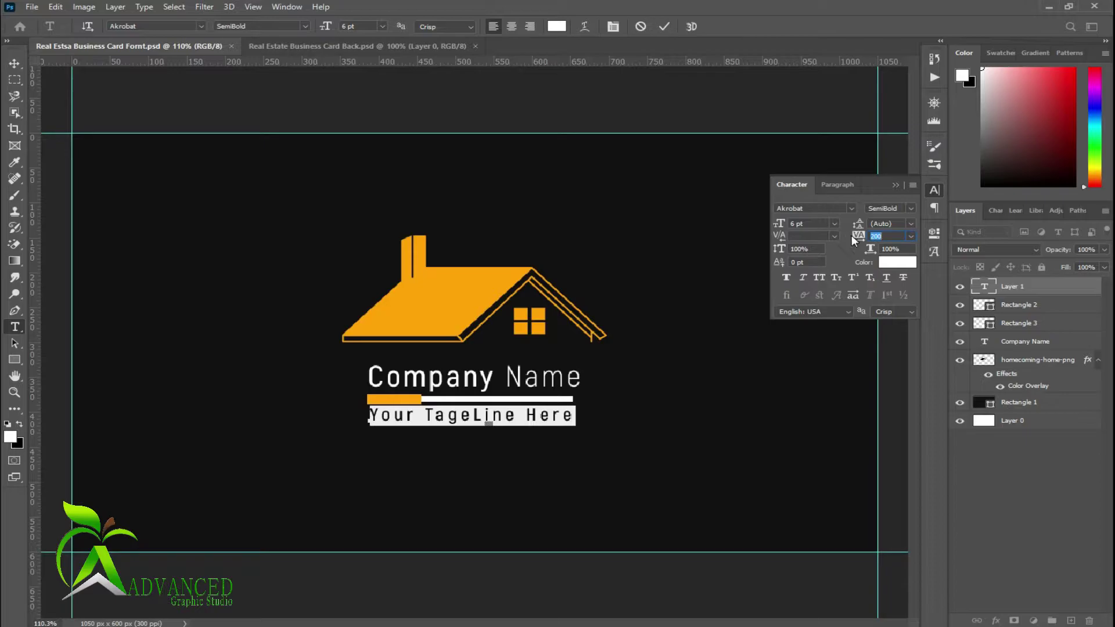
pyautogui.click(787, 223)
pyautogui.write('5')
pyautogui.press('Return')
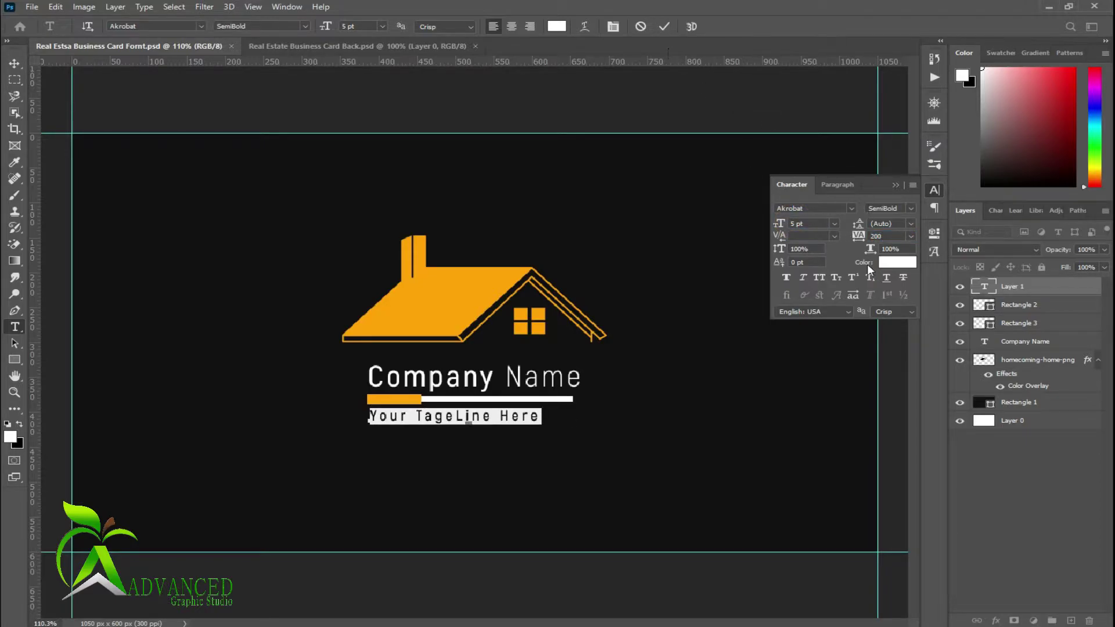
# - Set the tagline's tracking to 270 and commit the text
pyautogui.moveTo(858, 236); pyautogui.dragTo(862, 241)
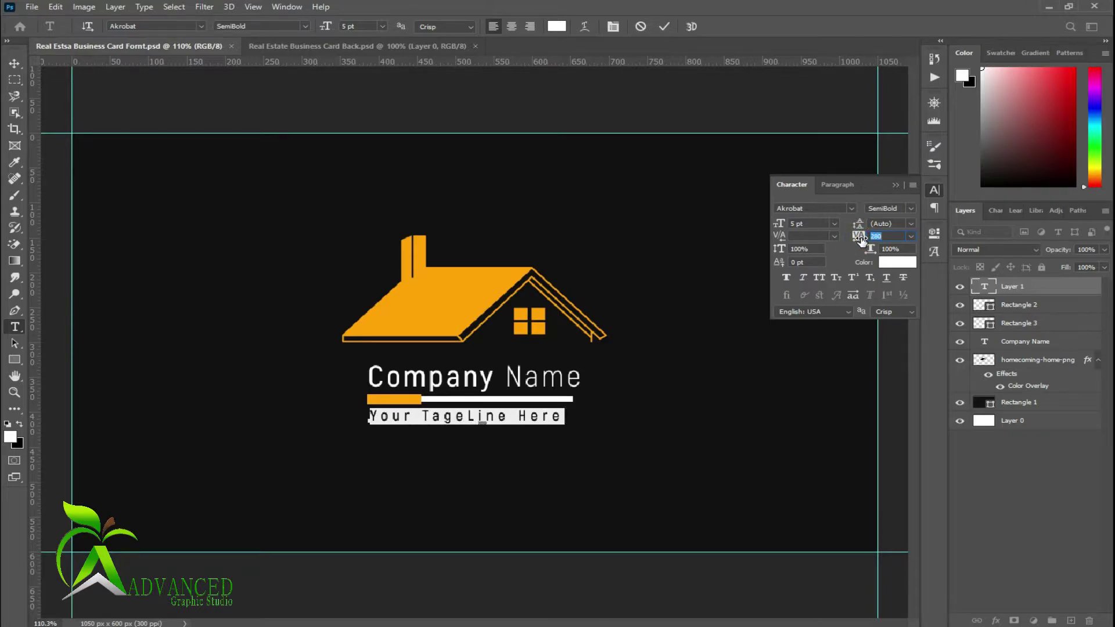
pyautogui.moveTo(861, 240); pyautogui.dragTo(861, 240)
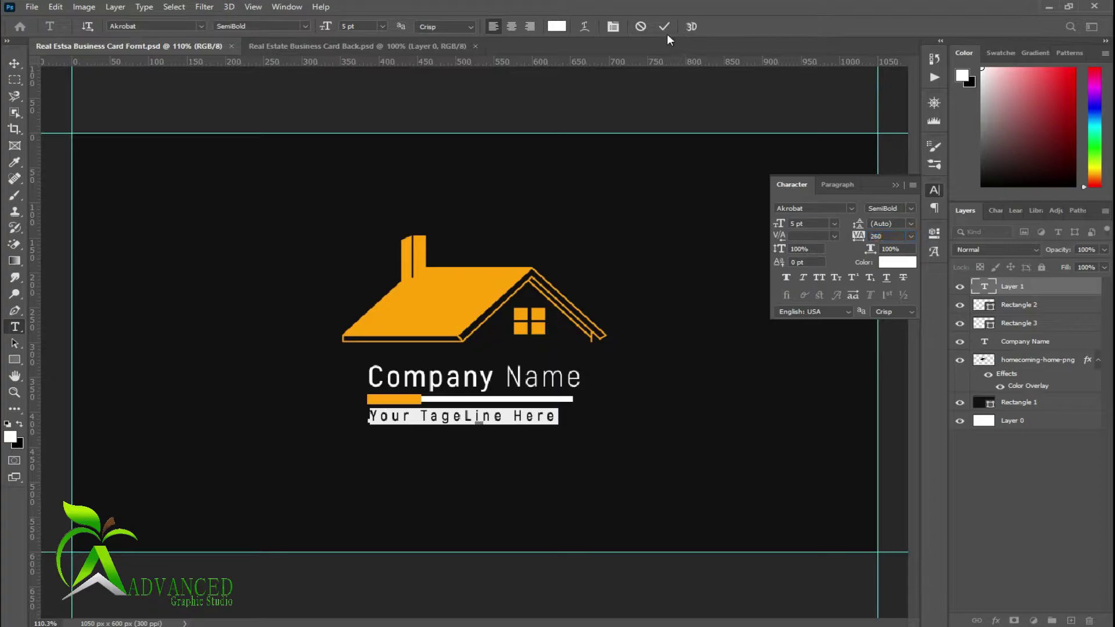
pyautogui.click(876, 235)
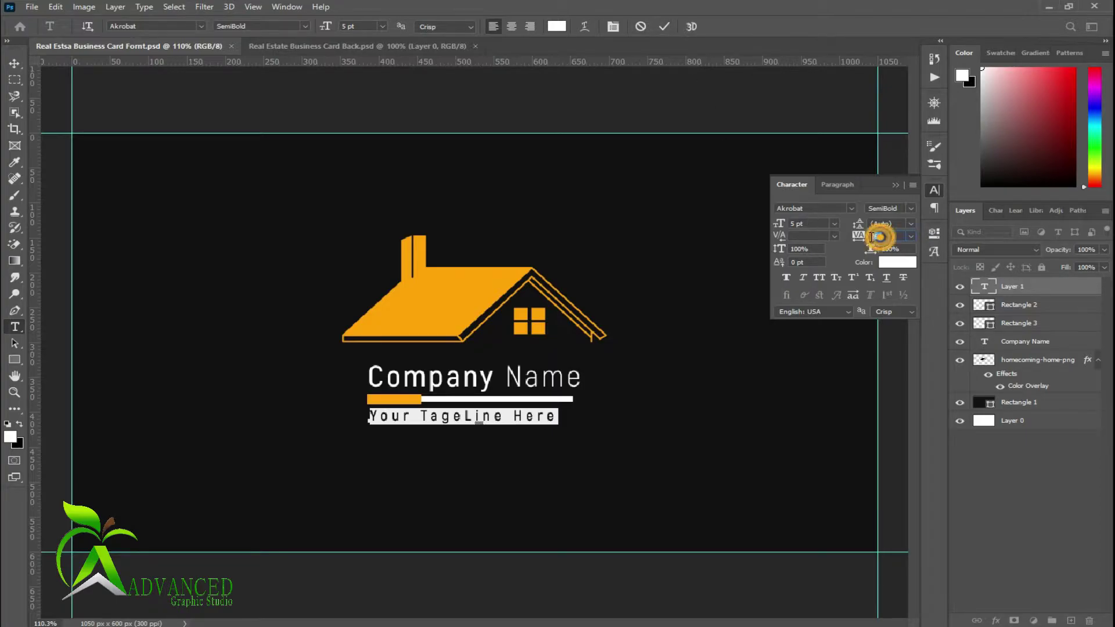
pyautogui.write('270')
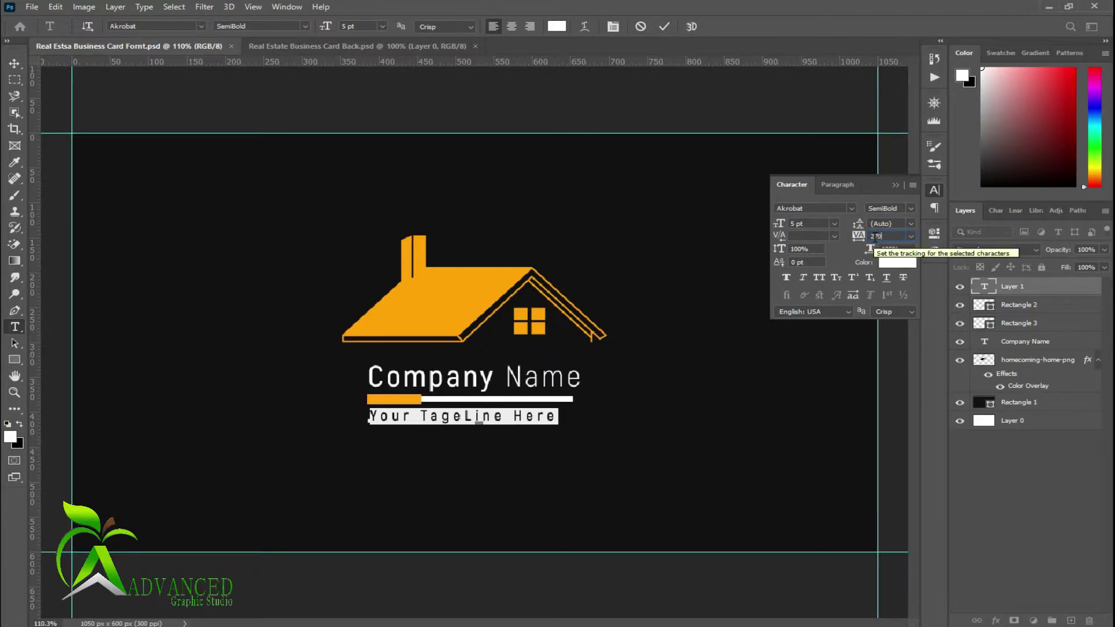
pyautogui.press('Return')
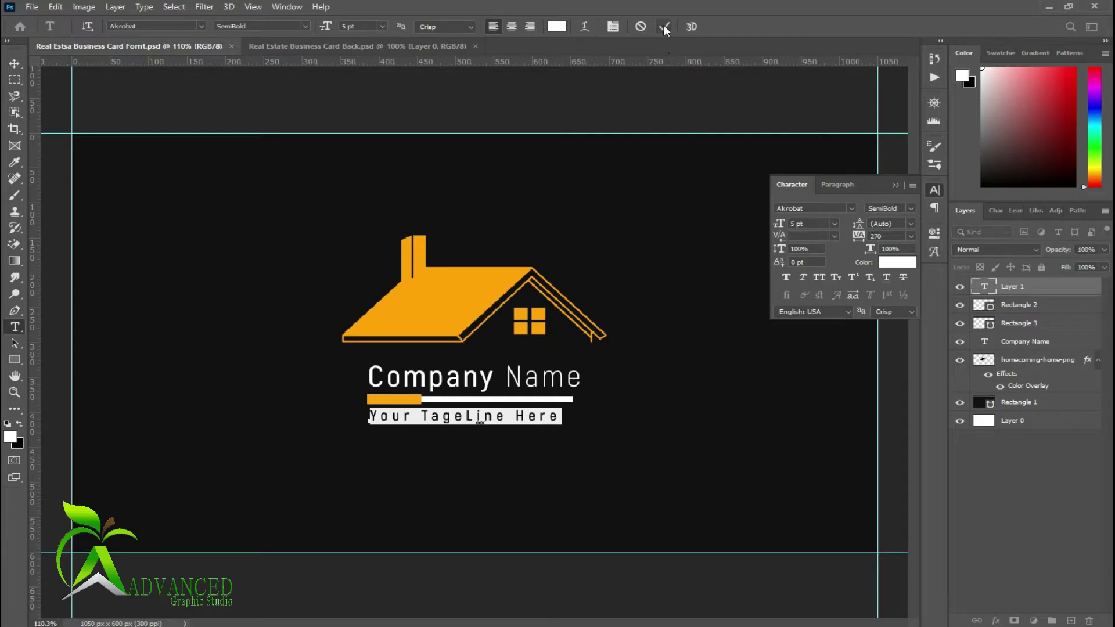
pyautogui.click(664, 26)
pyautogui.click(15, 63)
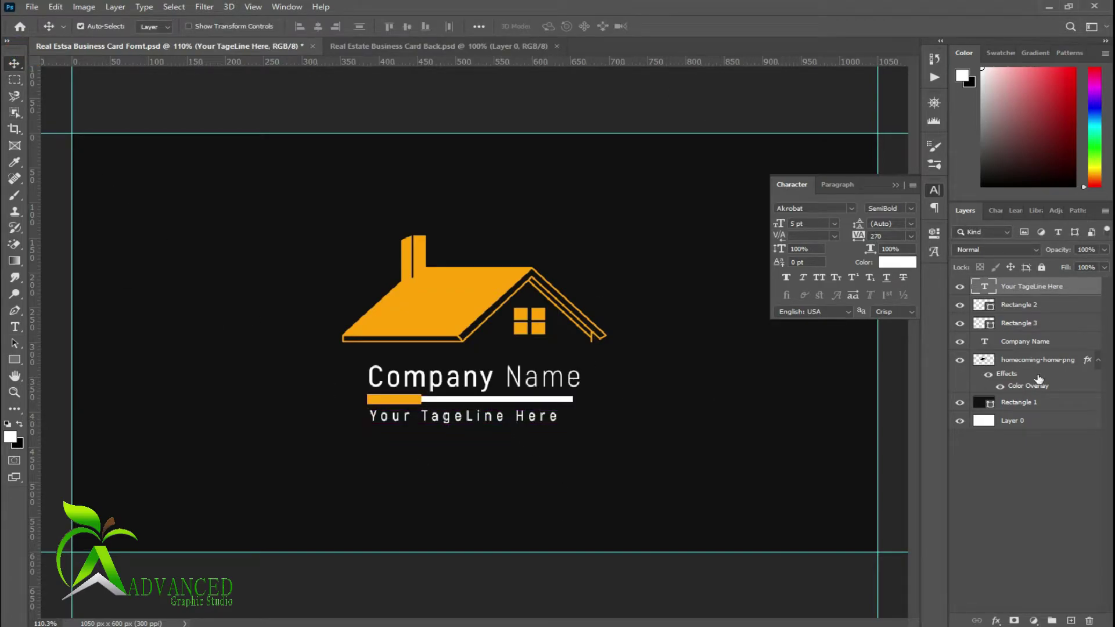
# - Centre Company Name, both bars and the tagline horizontally together
pyautogui.click(1023, 341)
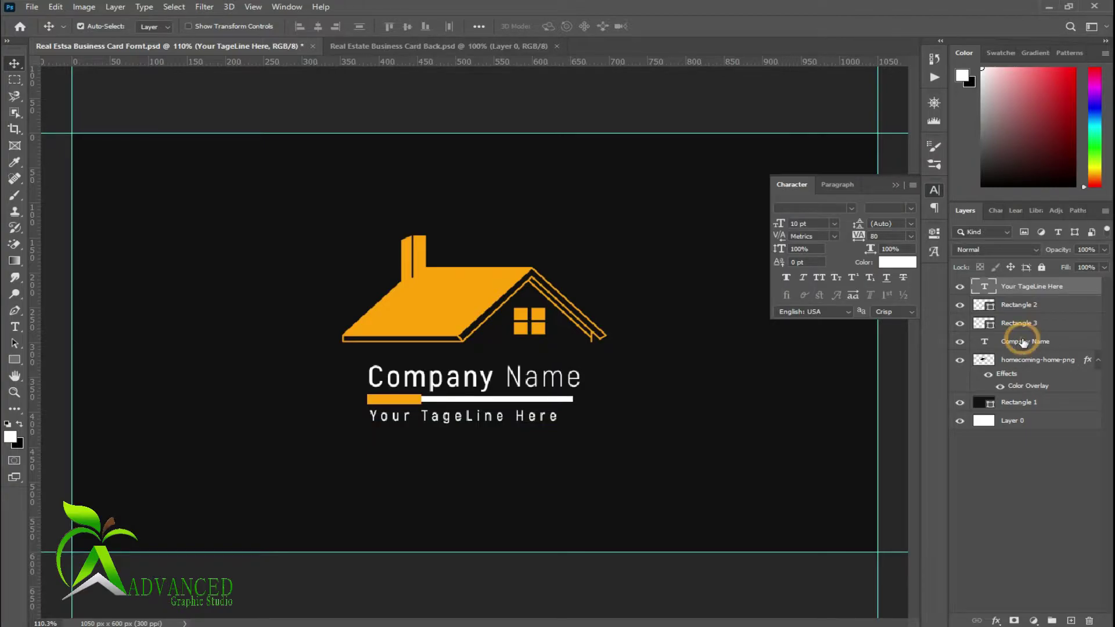
pyautogui.keyDown('ctrl'); pyautogui.click(1028, 305); pyautogui.keyUp('ctrl')
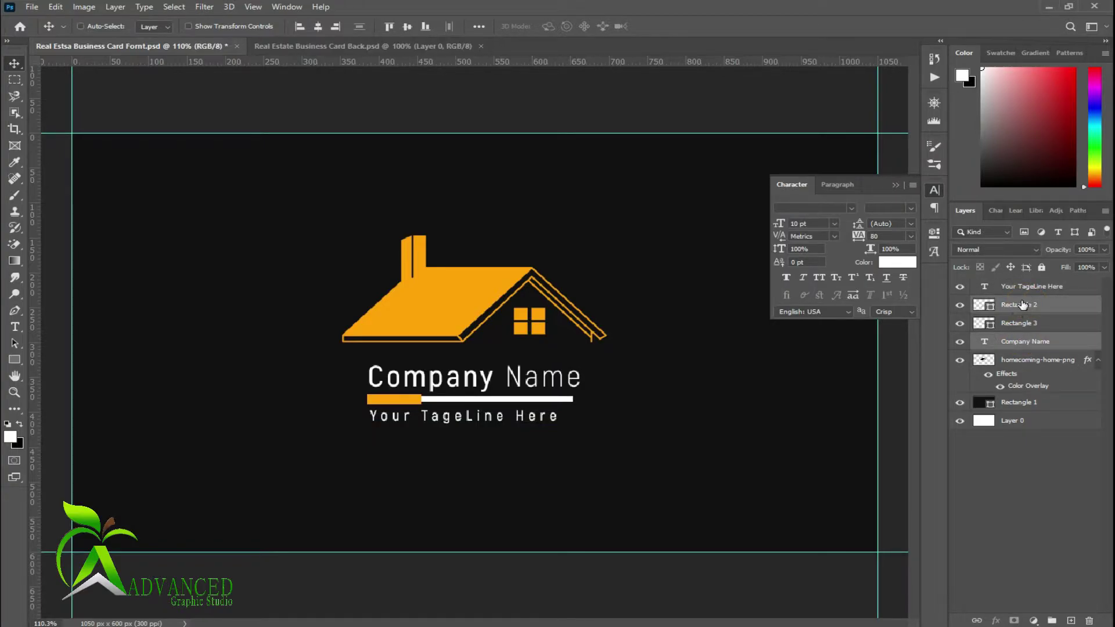
pyautogui.keyDown('ctrl'); pyautogui.click(1021, 323); pyautogui.keyUp('ctrl')
pyautogui.keyDown('ctrl'); pyautogui.click(1023, 286); pyautogui.keyUp('ctrl')
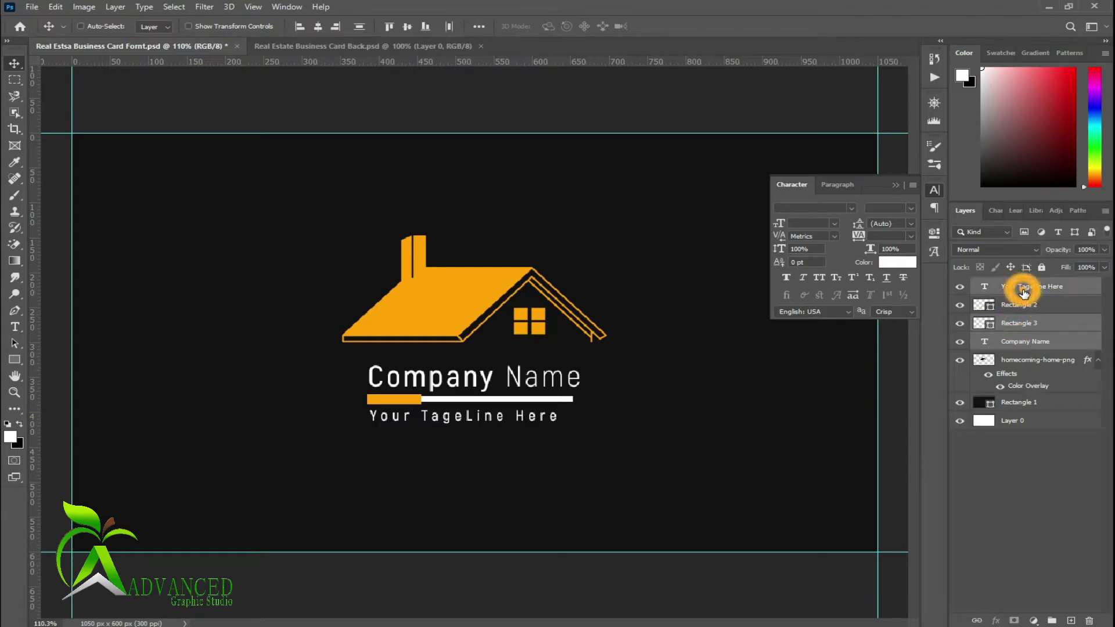
pyautogui.click(318, 26)
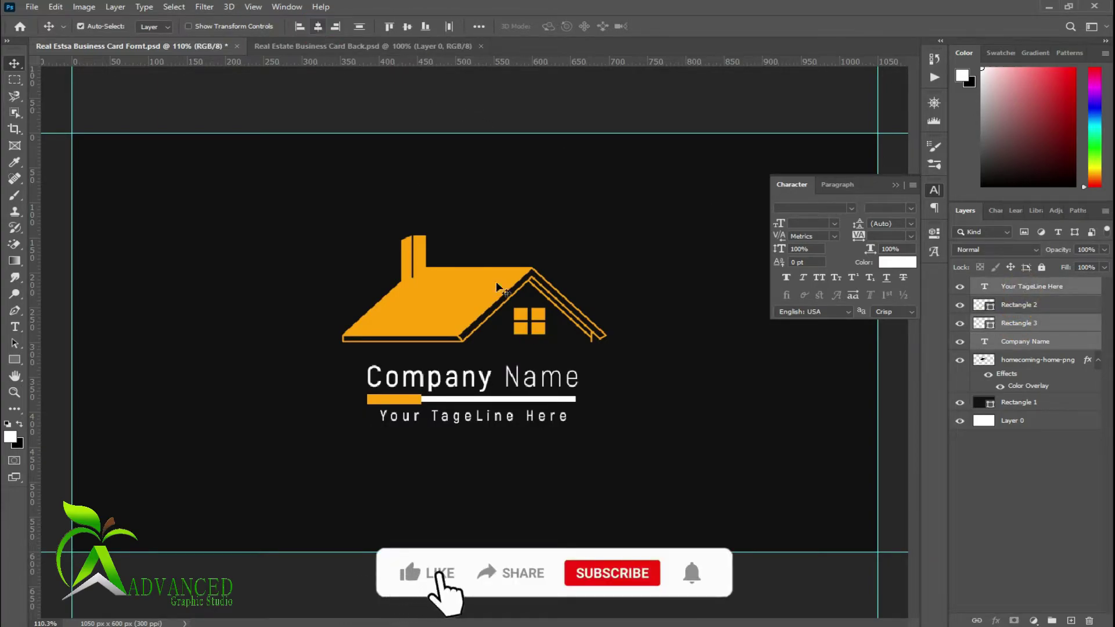
pyautogui.click(1081, 572)
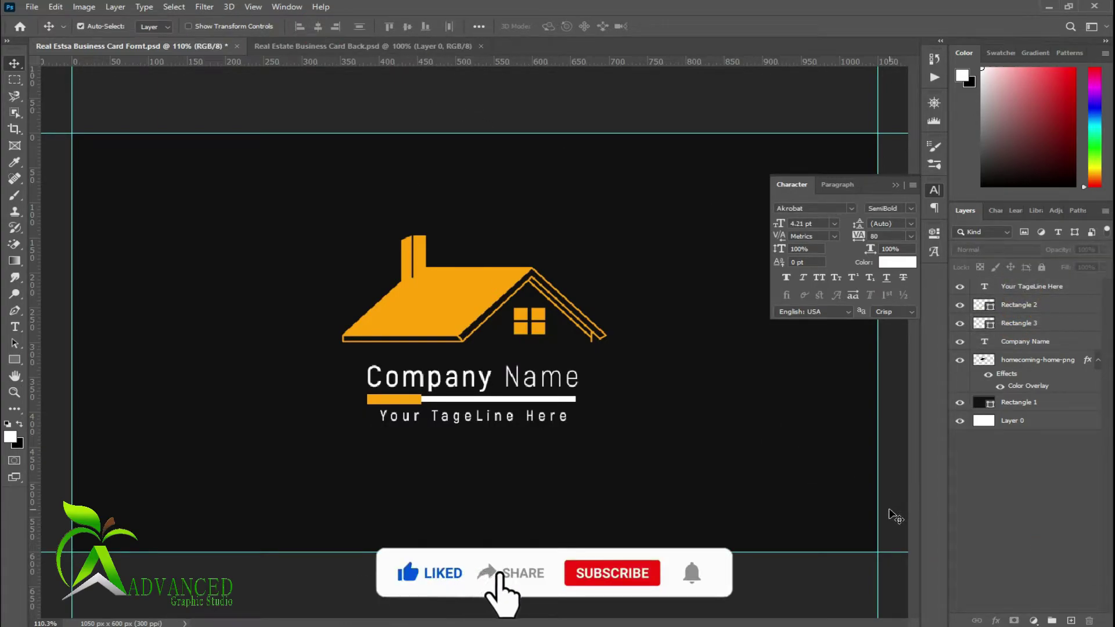
pyautogui.click(895, 186)
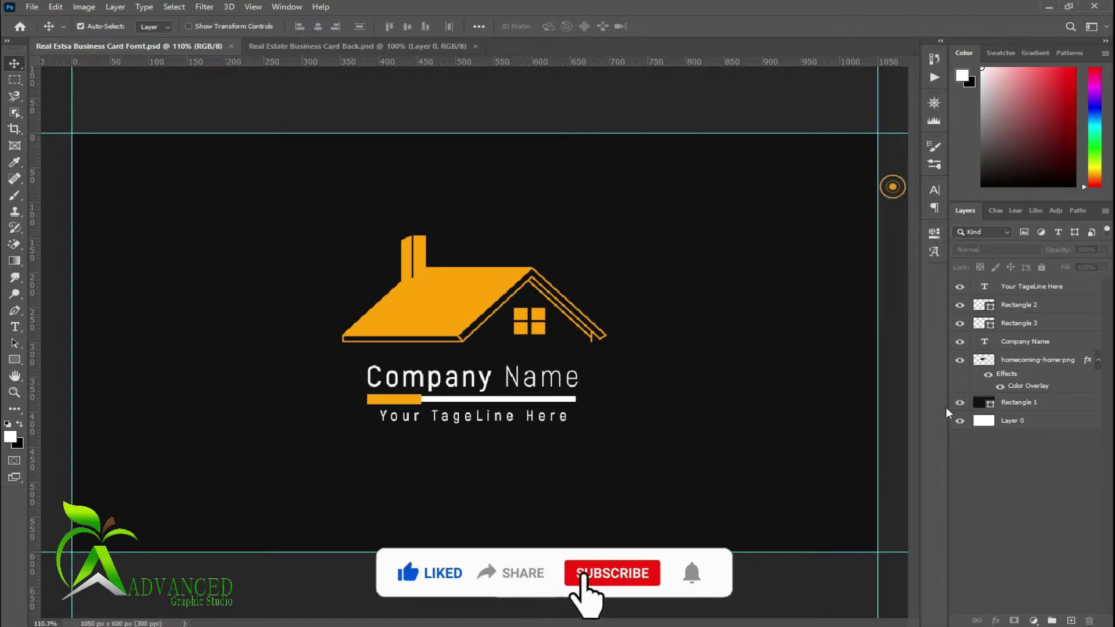
# - Group all the front card's layers into a visible Group 1
pyautogui.click(1013, 421)
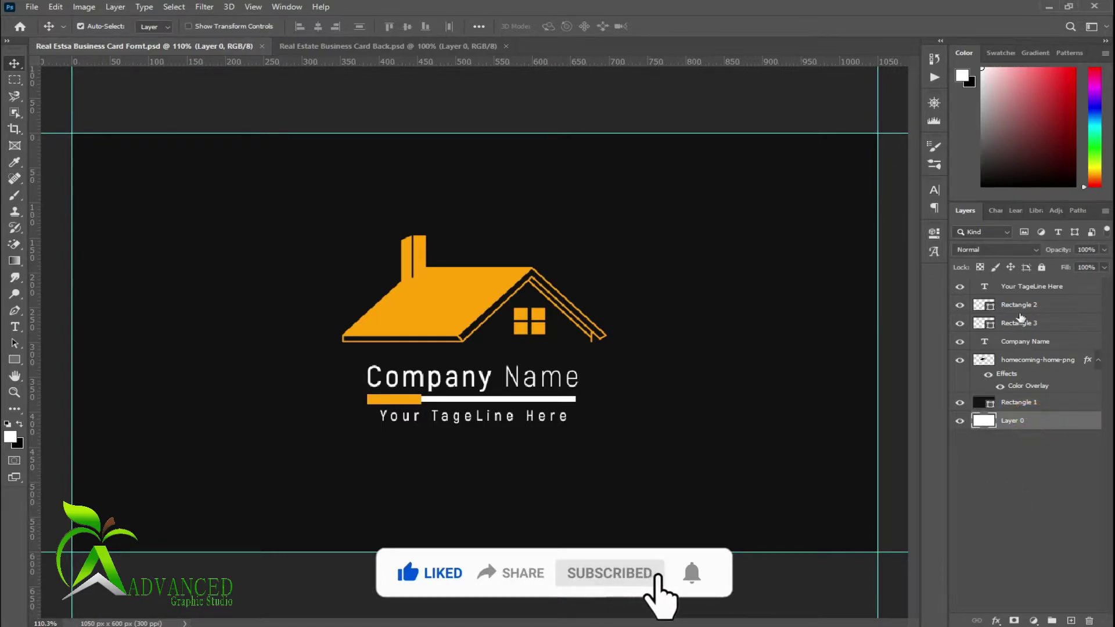
pyautogui.keyDown('shift'); pyautogui.click(1016, 288); pyautogui.keyUp('shift')
pyautogui.click(1052, 620)
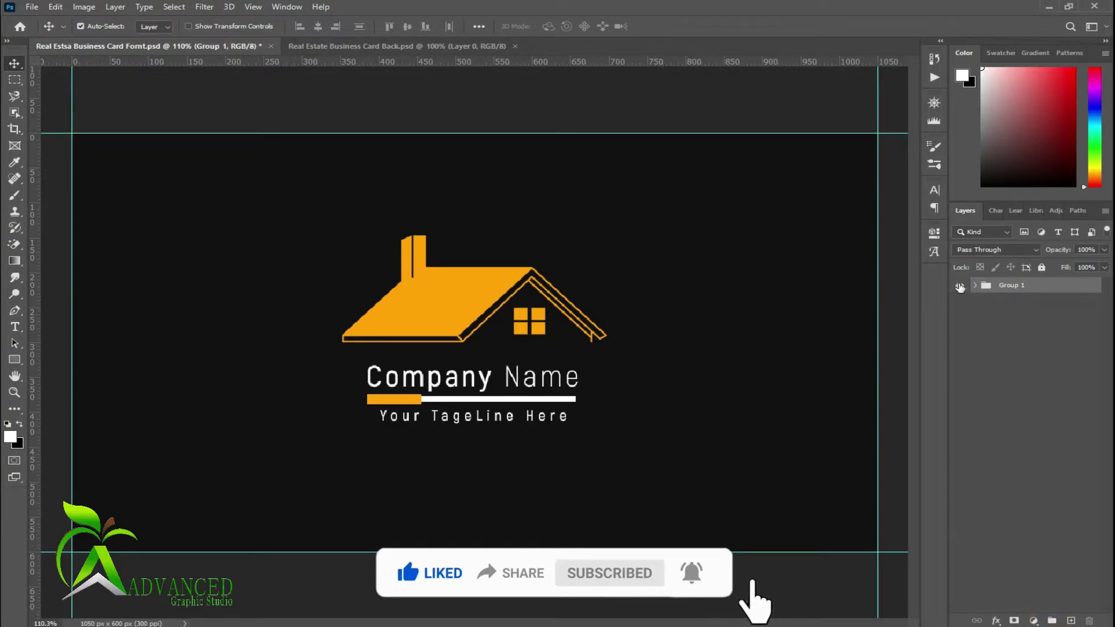
pyautogui.click(958, 286)
pyautogui.click(1000, 419)
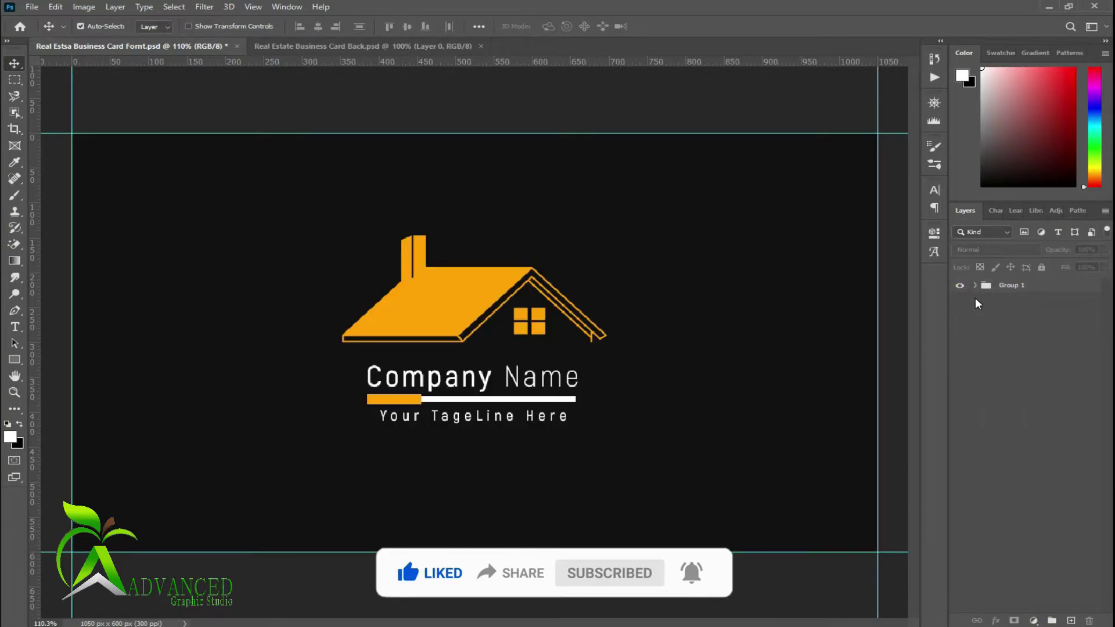
pyautogui.click(974, 287)
# - Delete Layer 0 from the group, save, and switch to the Back.psd document
pyautogui.click(997, 437)
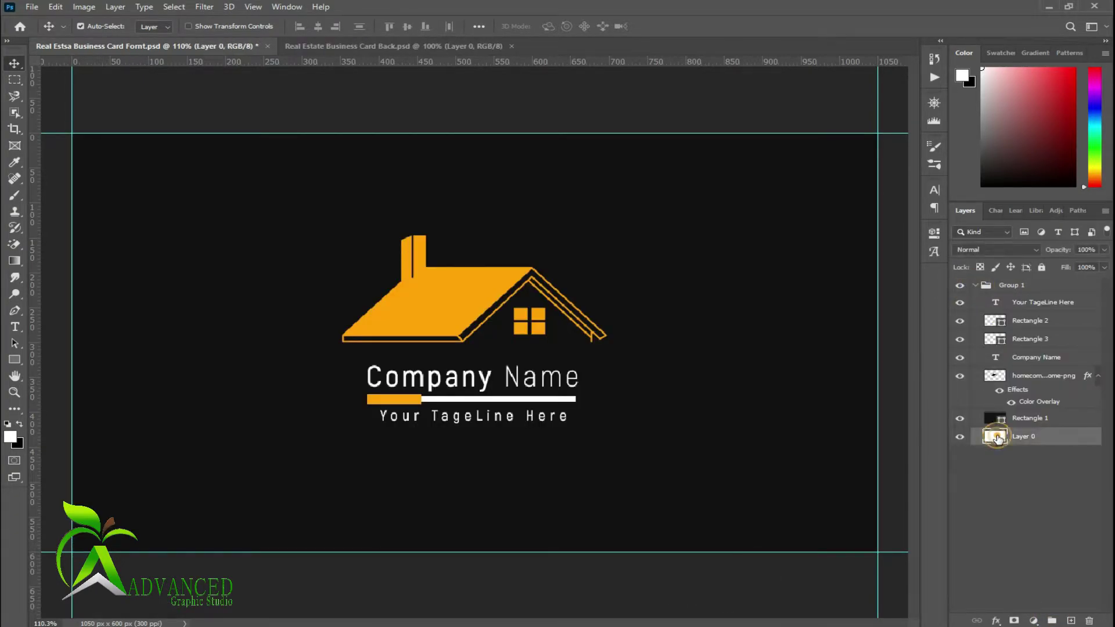
pyautogui.moveTo(997, 438); pyautogui.dragTo(1000, 458)
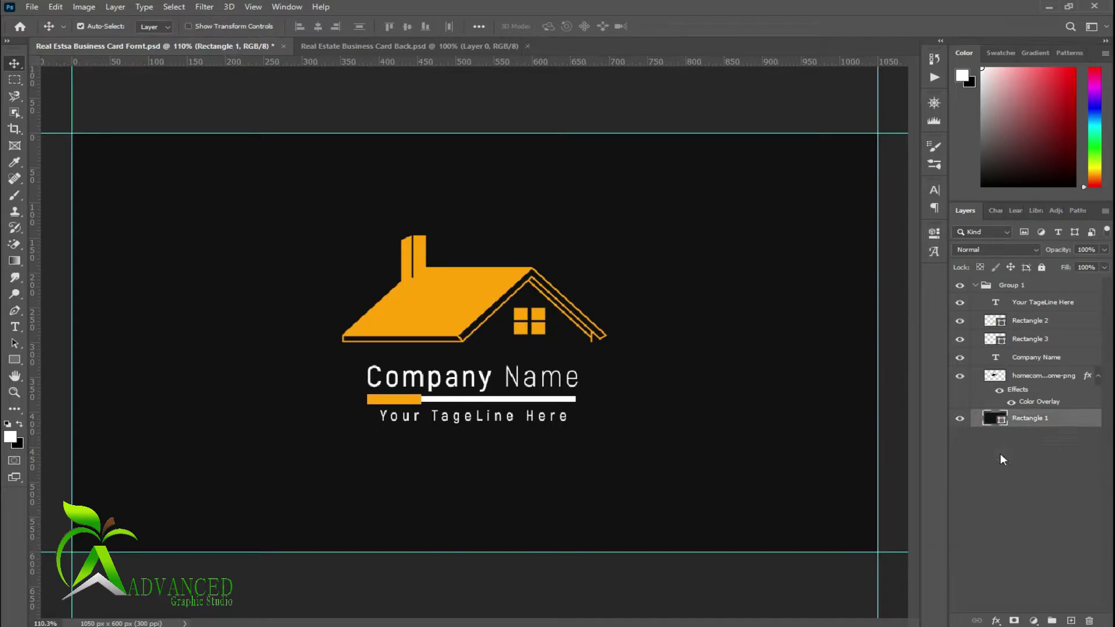
pyautogui.hotkey('ctrl', 's')
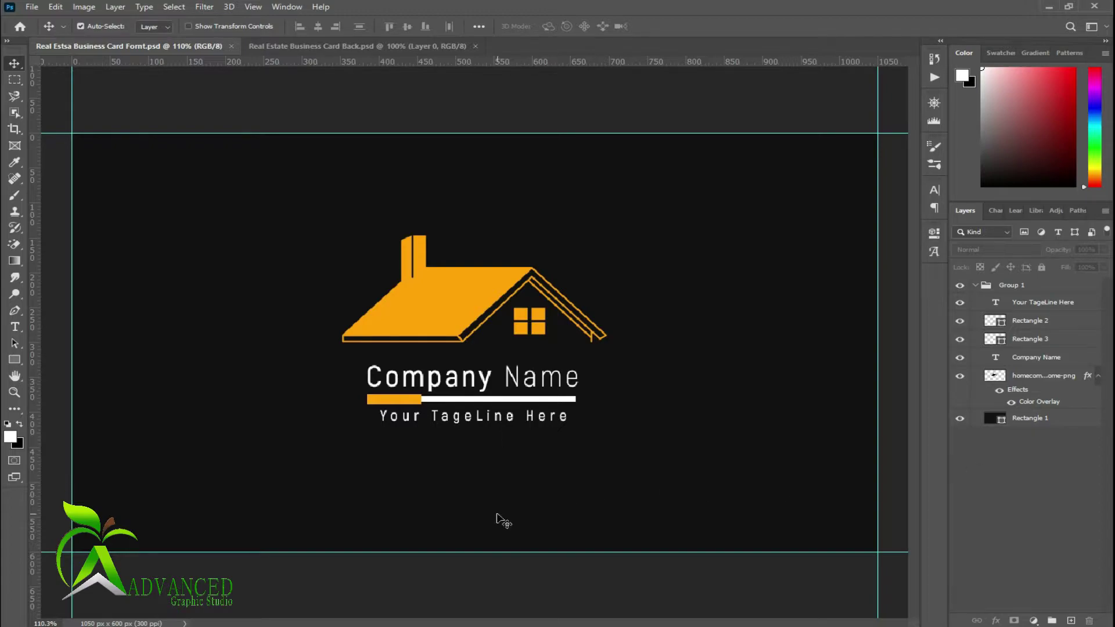
pyautogui.click(976, 287)
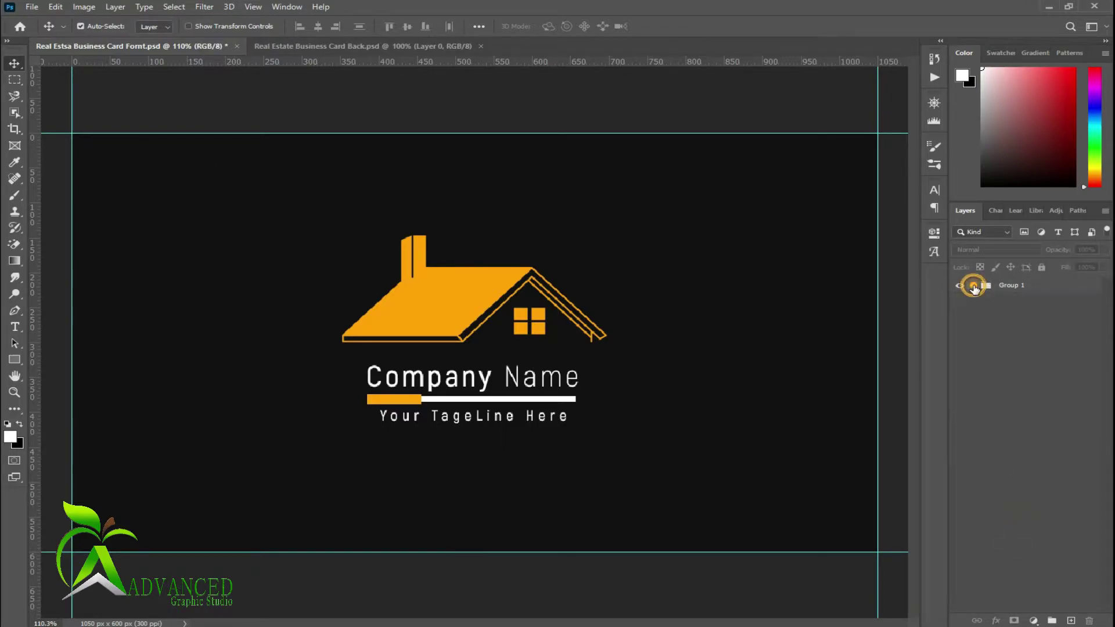
pyautogui.click(353, 44)
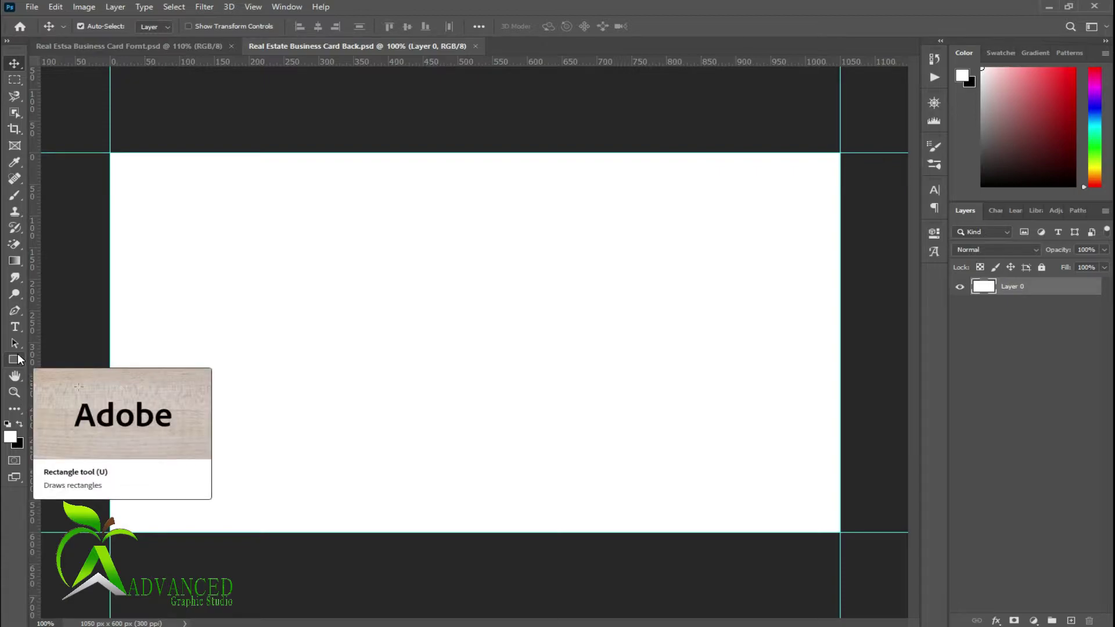
# - Apply a two-column guide layout to place a vertical centre guide on the back card
pyautogui.click(254, 6)
pyautogui.click(303, 387)
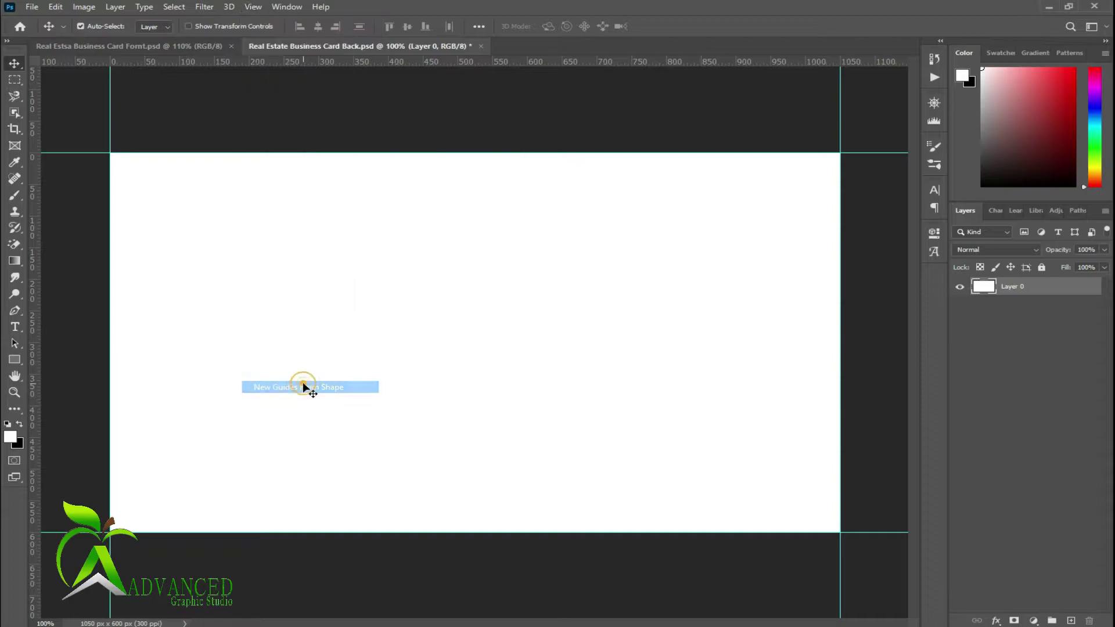
pyautogui.click(254, 7)
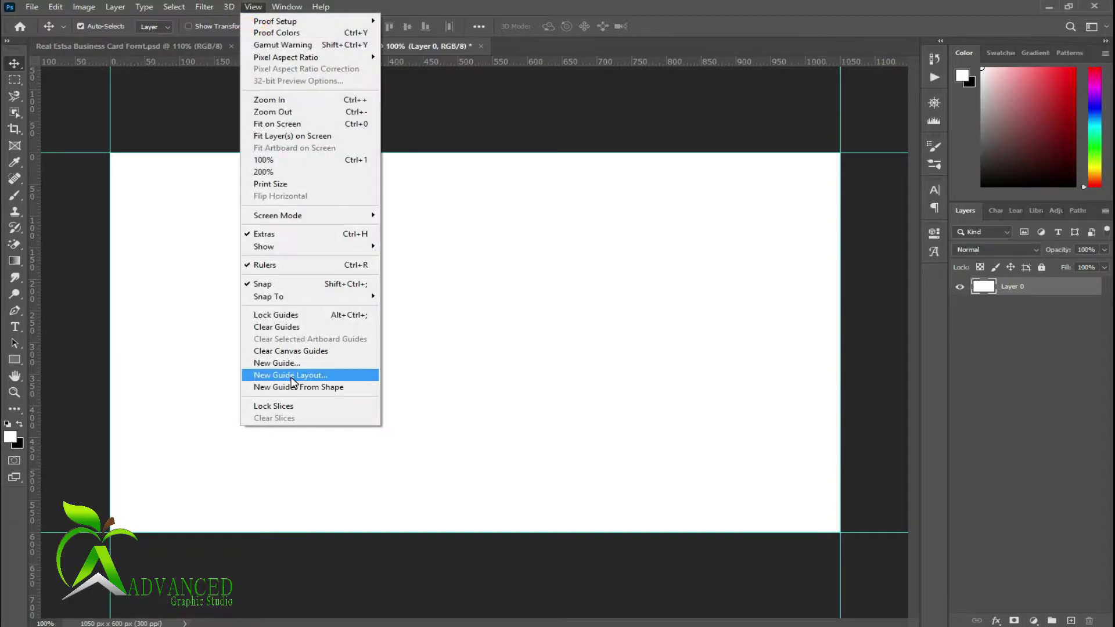
pyautogui.click(291, 376)
pyautogui.click(714, 188)
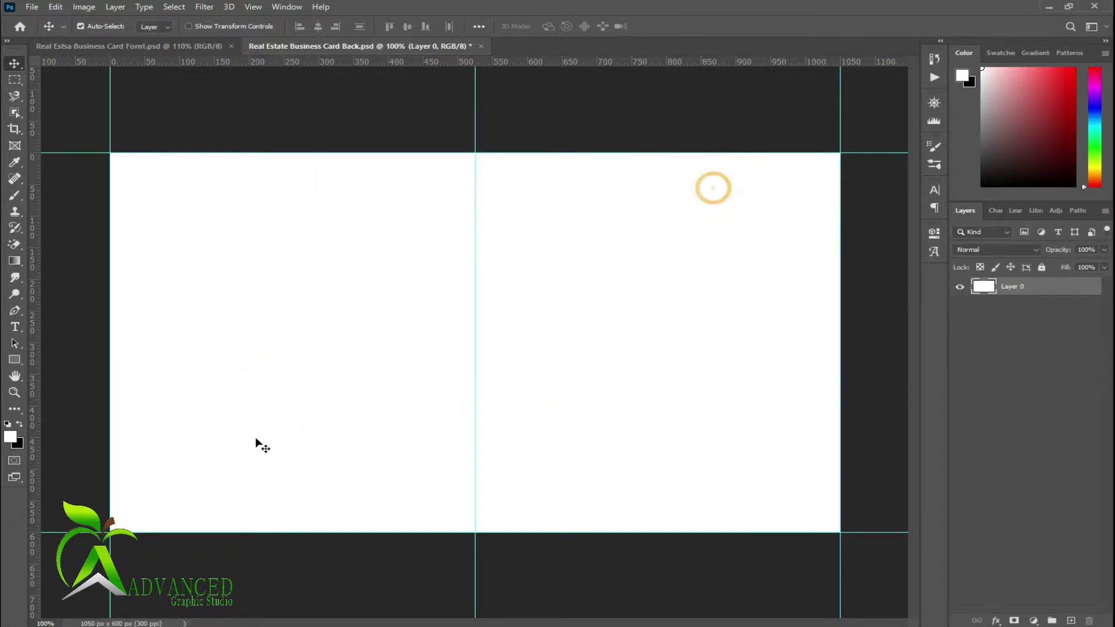
pyautogui.click(15, 311)
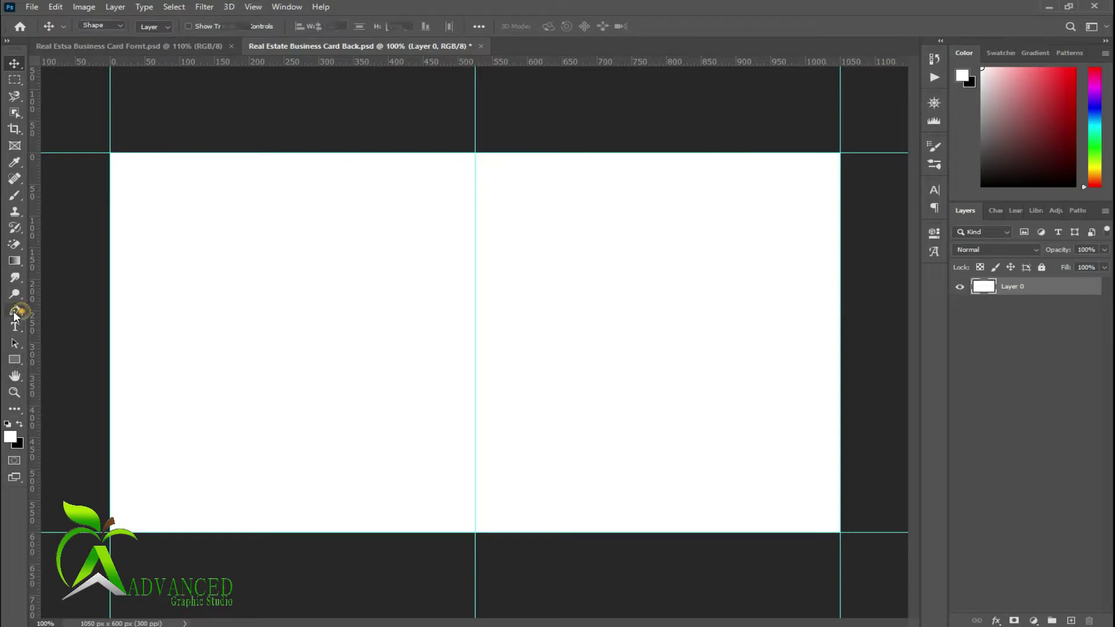
# - Begin a new guide layout with rows enabled, columns off and a 20 px gutter
pyautogui.click(253, 7)
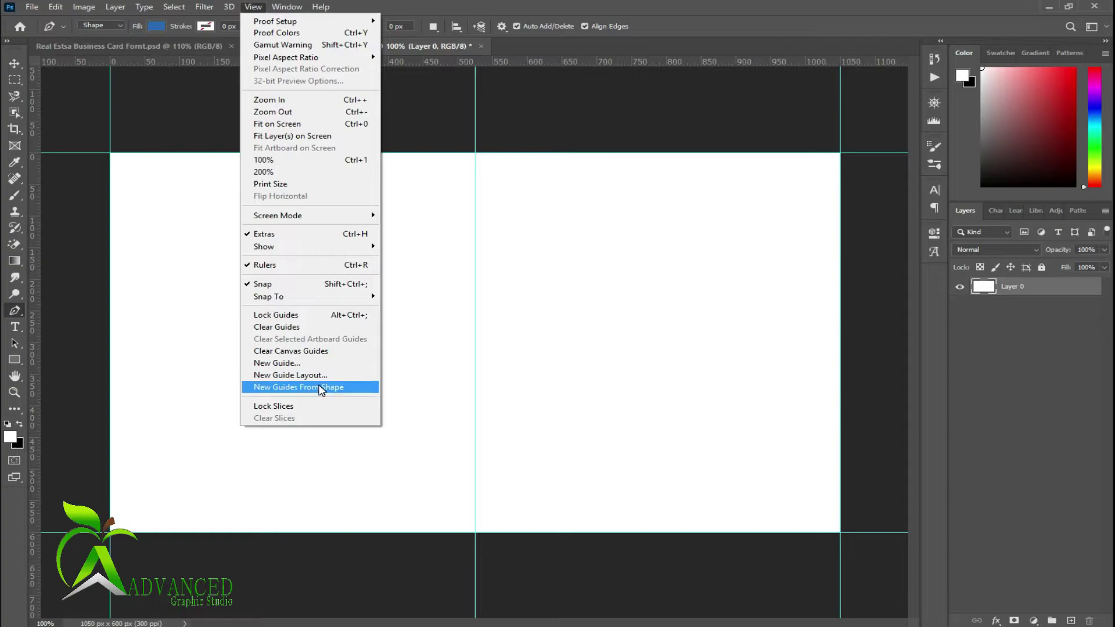
pyautogui.click(316, 386)
pyautogui.click(253, 6)
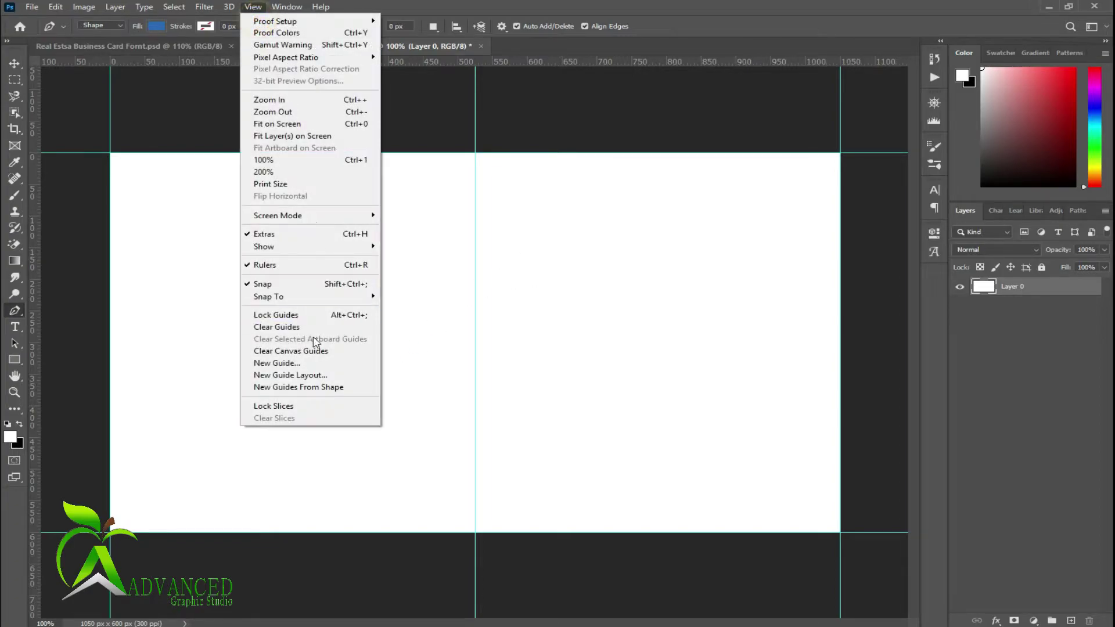
pyautogui.click(308, 375)
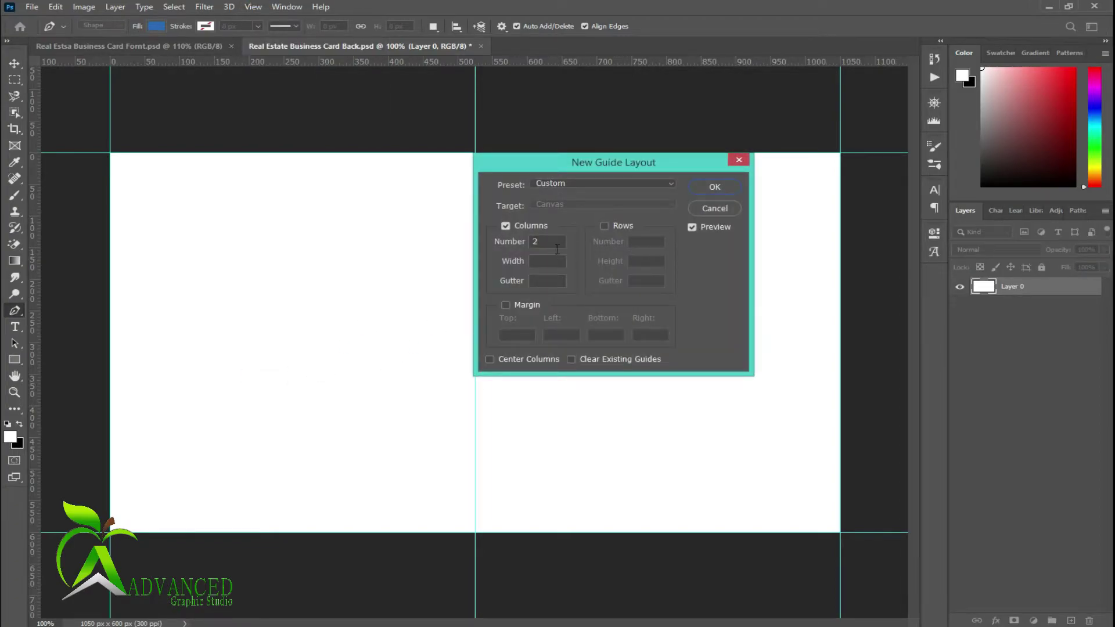
pyautogui.click(604, 225)
pyautogui.click(534, 225)
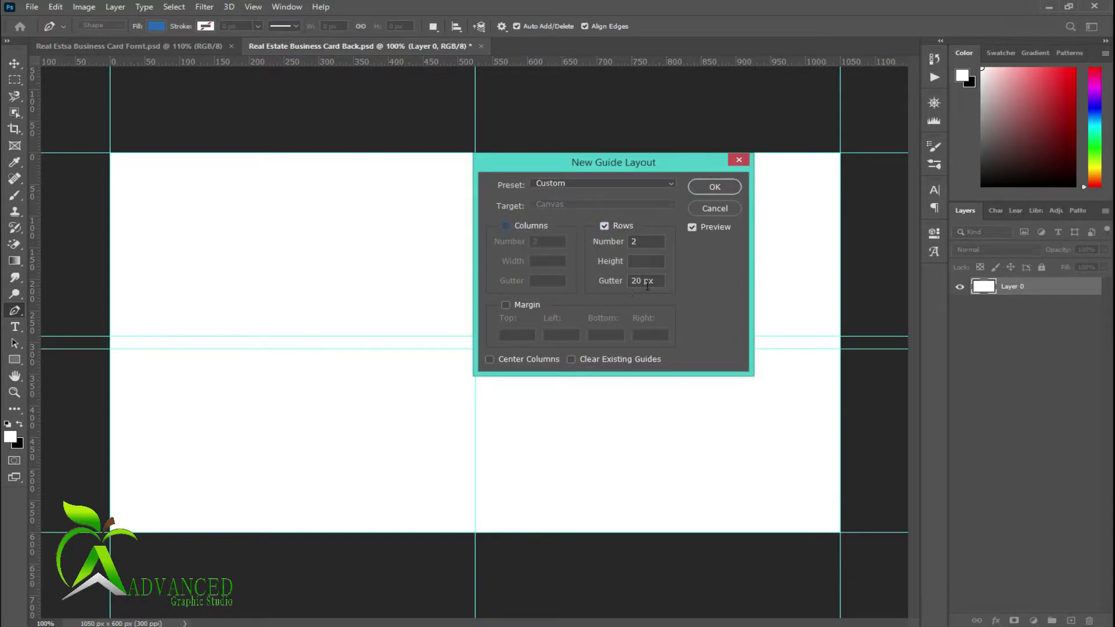
pyautogui.doubleClick(643, 239)
pyautogui.write('1')
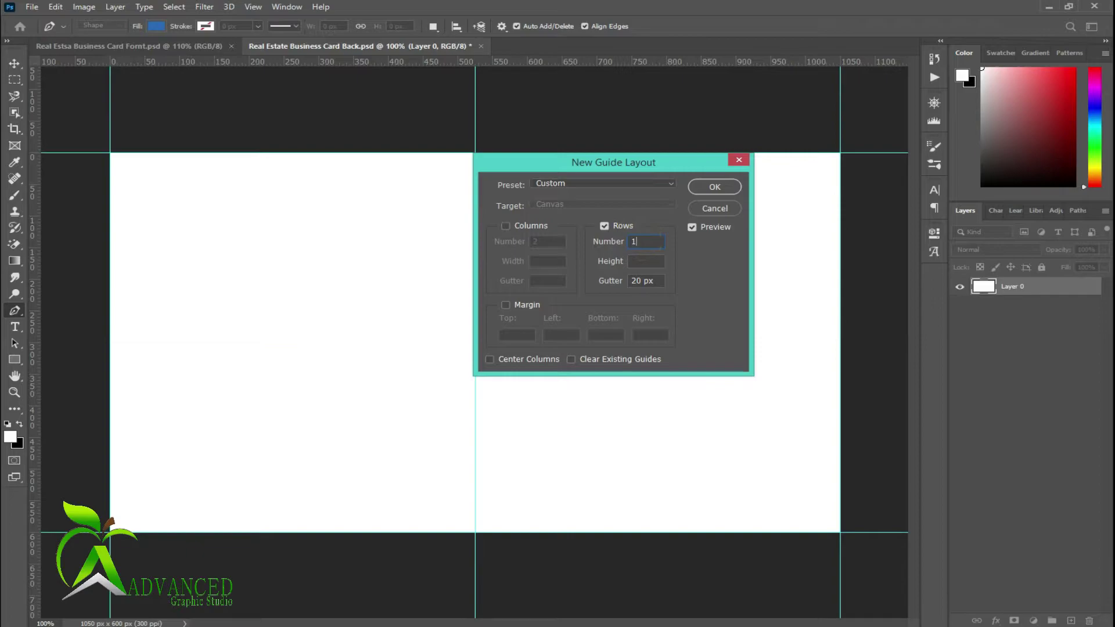
pyautogui.doubleClick(639, 241)
# - Apply the 2-row guide layout and start the chevron path from the centre intersection
pyautogui.write('2')
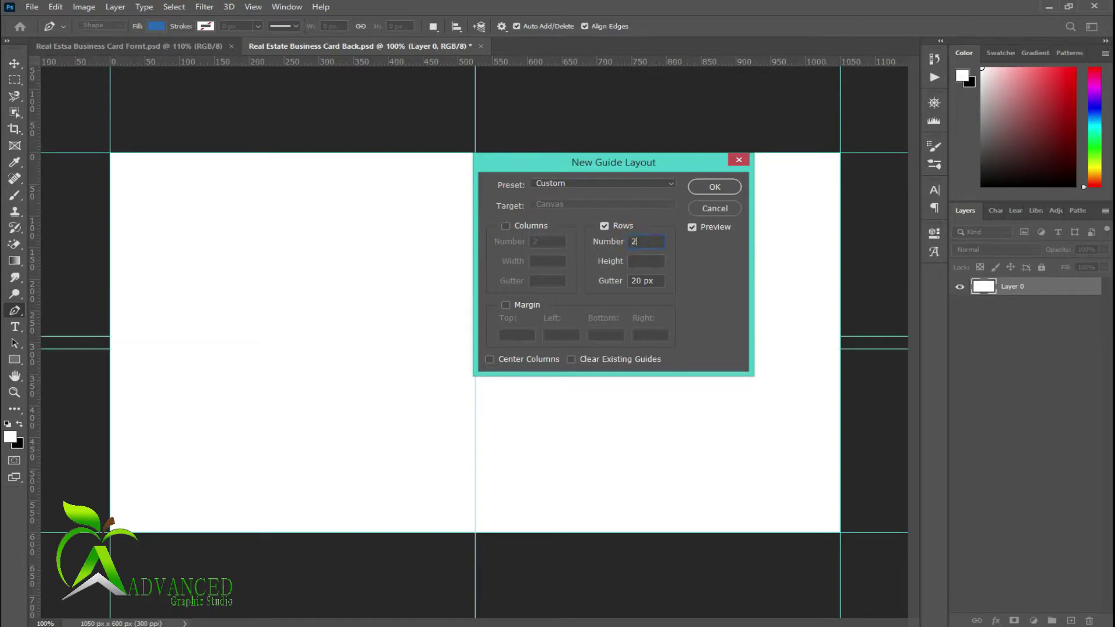
pyautogui.click(711, 184)
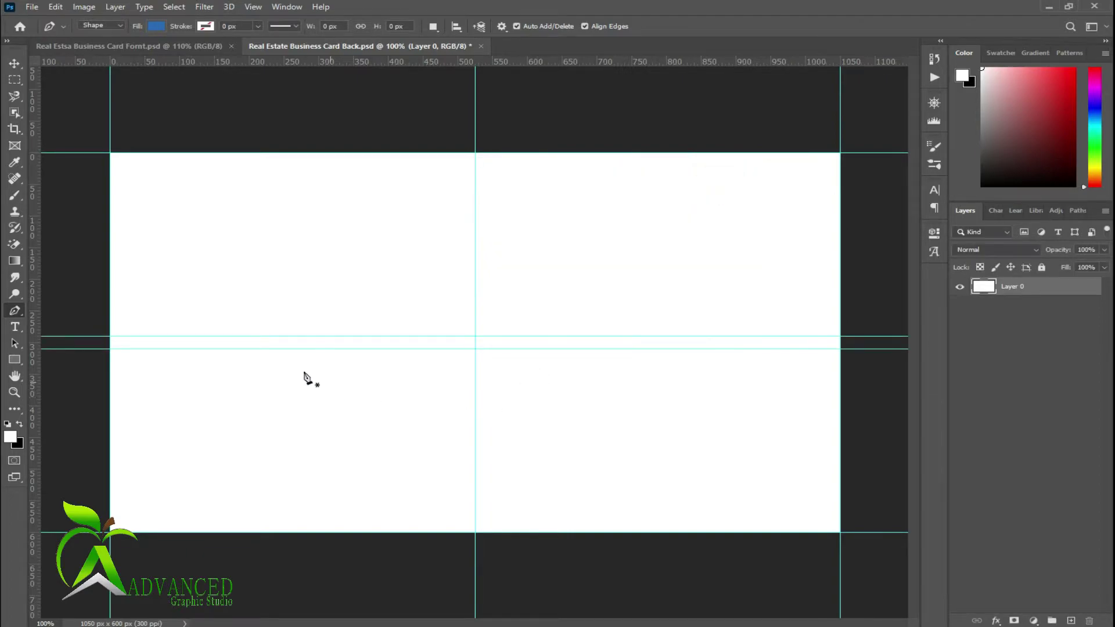
pyautogui.click(475, 337)
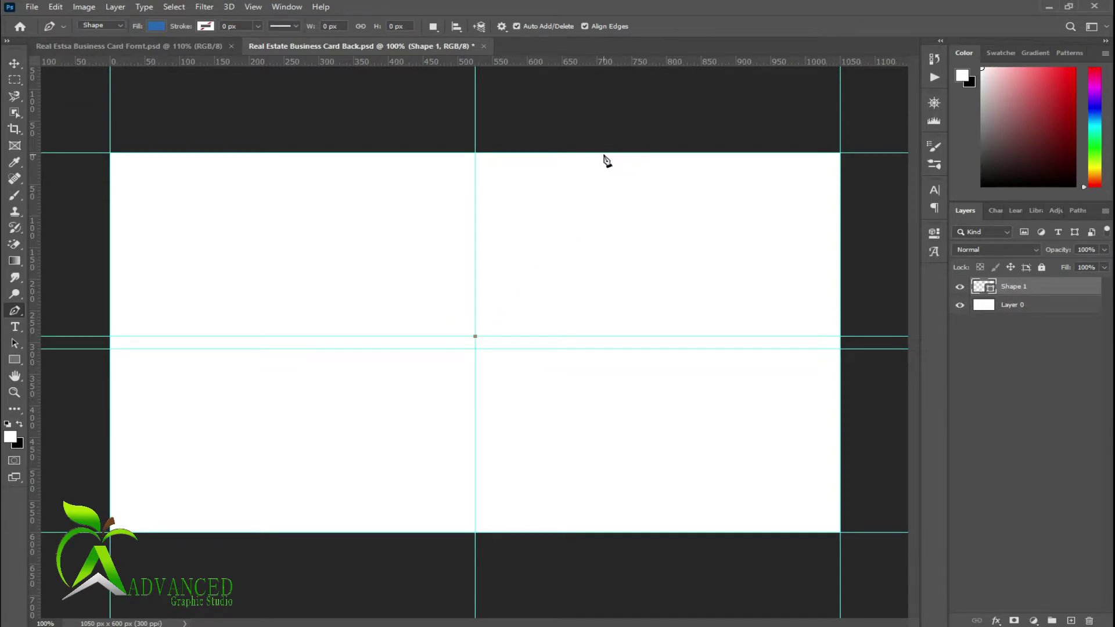
pyautogui.click(604, 153)
pyautogui.click(840, 153)
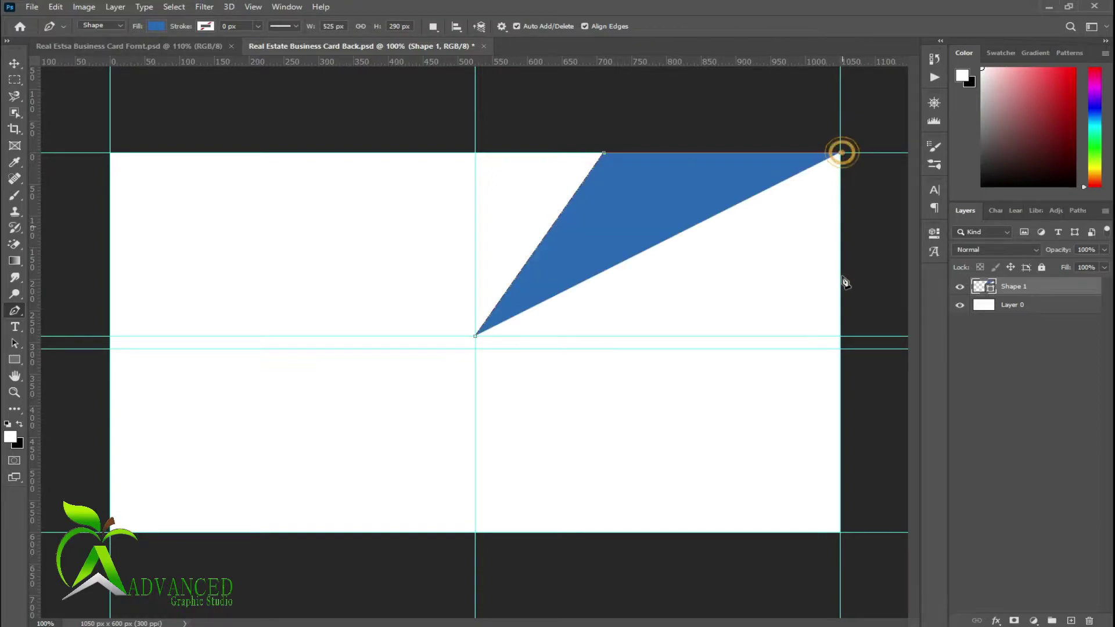
pyautogui.click(841, 533)
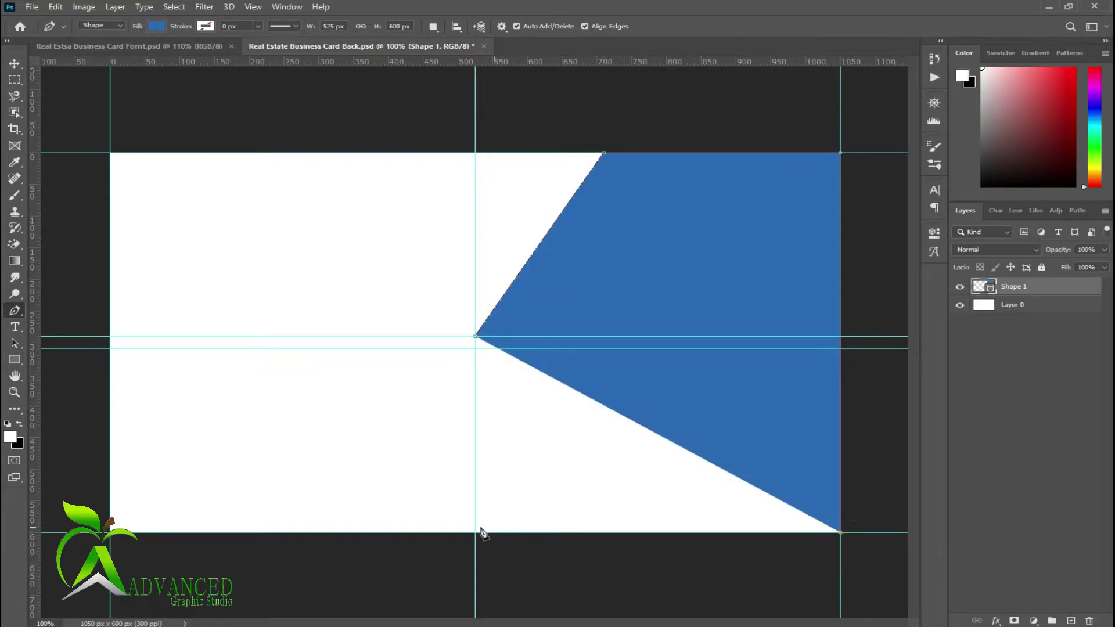
# - Add a vertical guide at 700 px and close the chevron along the bottom edge
pyautogui.moveTo(34, 482); pyautogui.dragTo(615, 494)
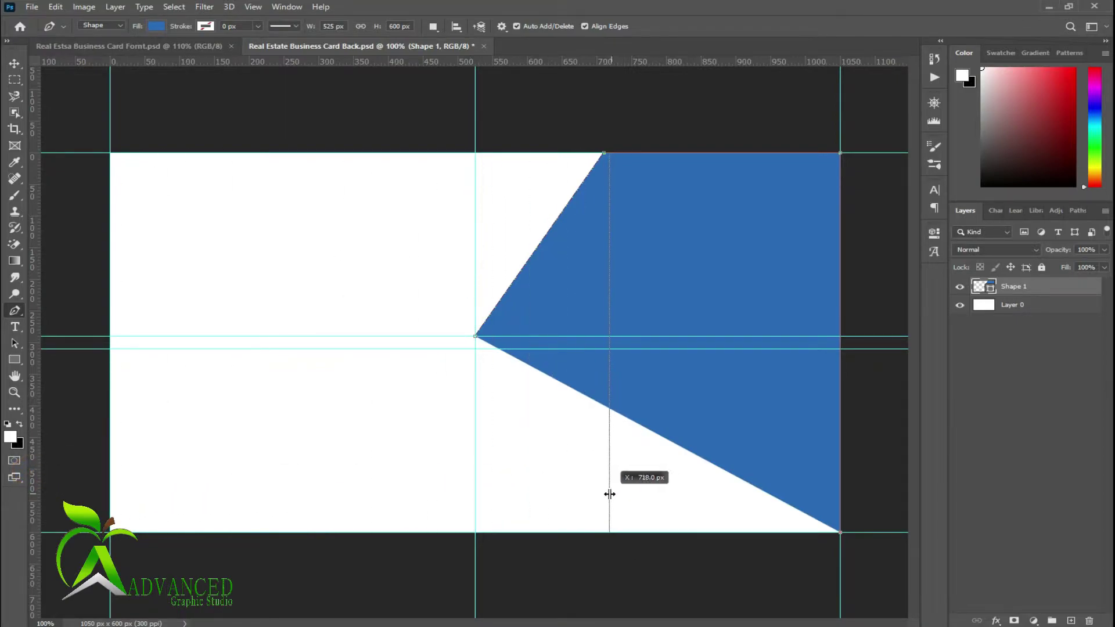
pyautogui.moveTo(615, 493); pyautogui.dragTo(604, 517)
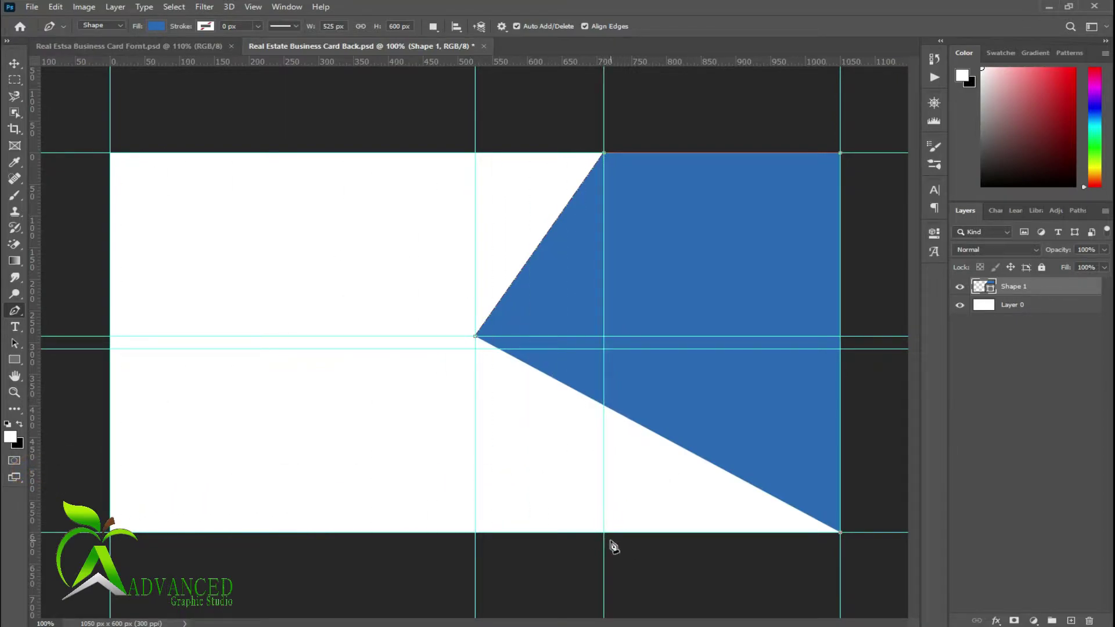
pyautogui.click(604, 532)
pyautogui.click(475, 336)
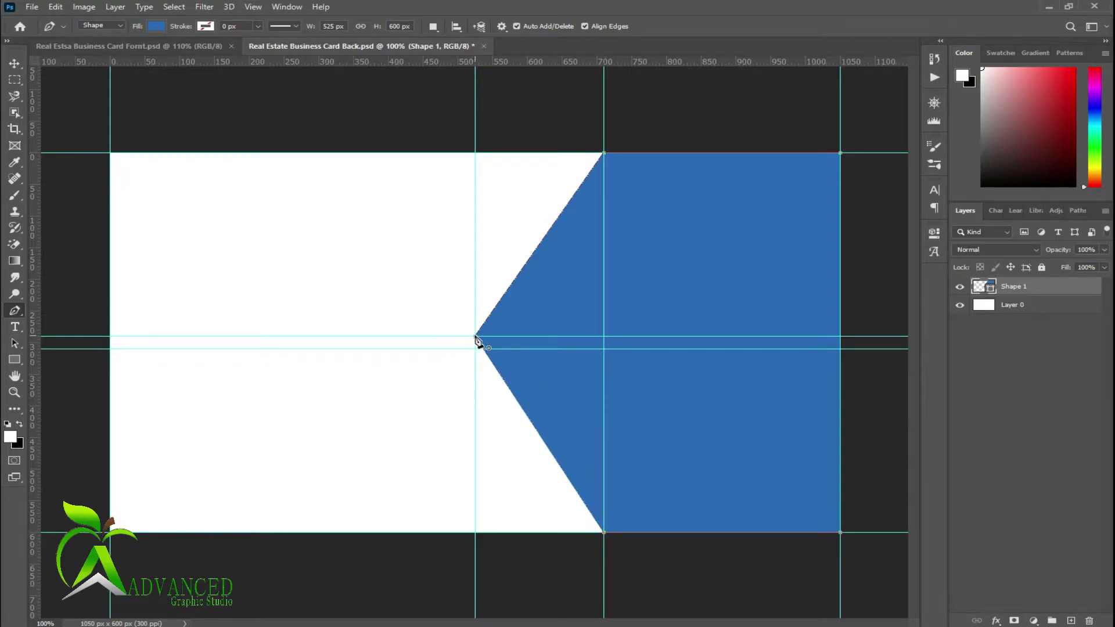
# - Move a horizontal centre guide and remove the 700 px vertical guide
pyautogui.click(15, 64)
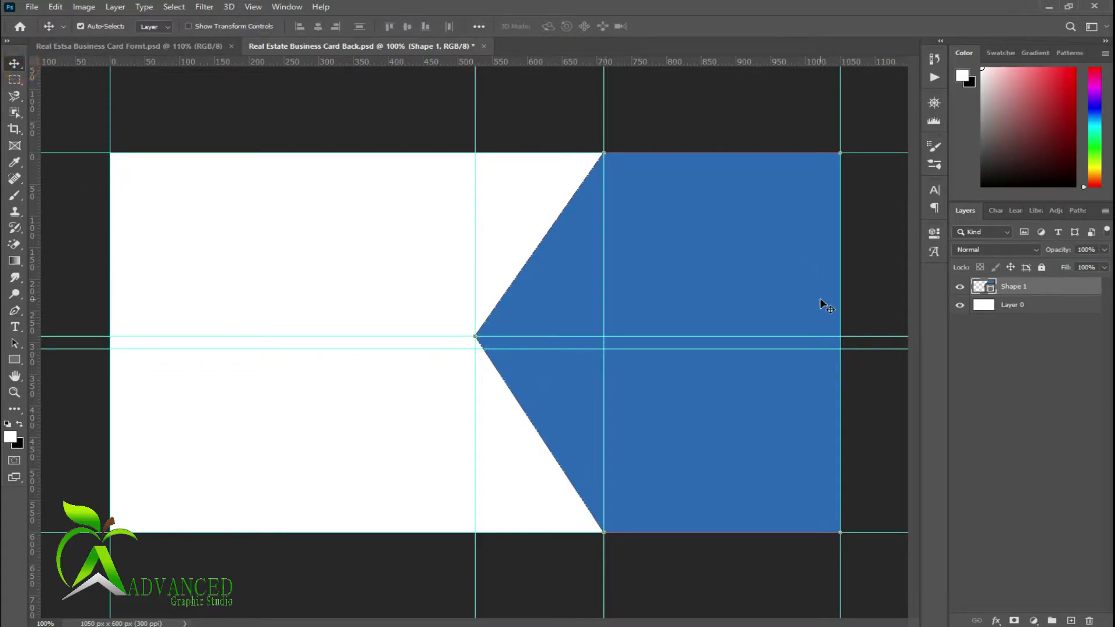
pyautogui.click(1026, 434)
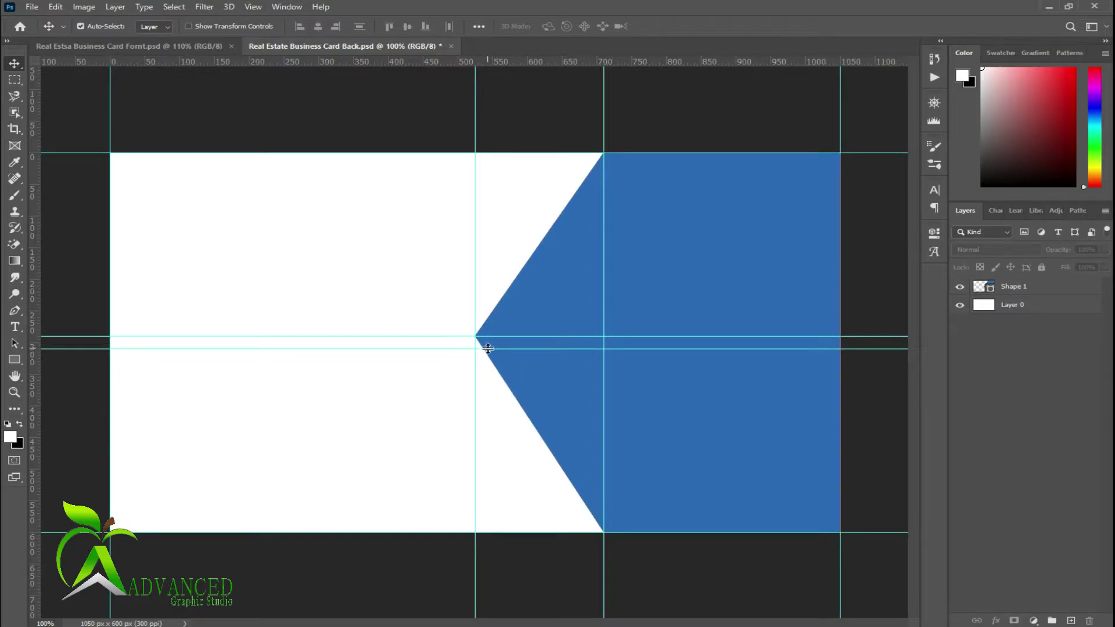
pyautogui.moveTo(487, 349)
pyautogui.mouseDown()
pyautogui.moveTo(496, 524)
pyautogui.moveTo(417, 63)
pyautogui.mouseUp()
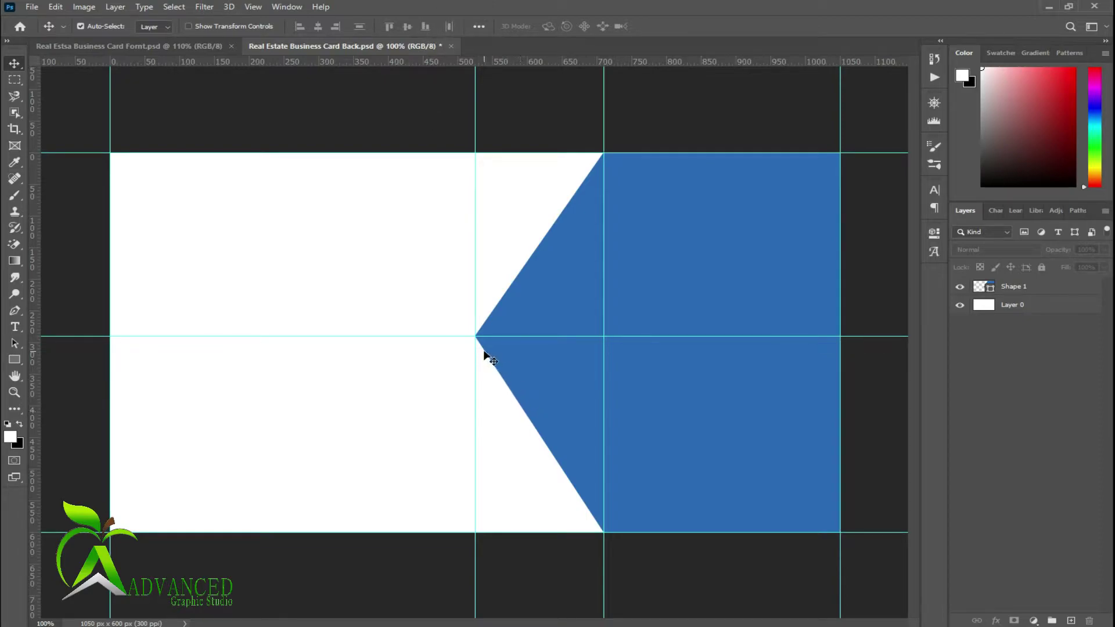
pyautogui.moveTo(604, 309)
pyautogui.mouseDown()
pyautogui.moveTo(598, 296)
pyautogui.moveTo(34, 264)
pyautogui.moveTo(27, 278)
pyautogui.mouseUp()
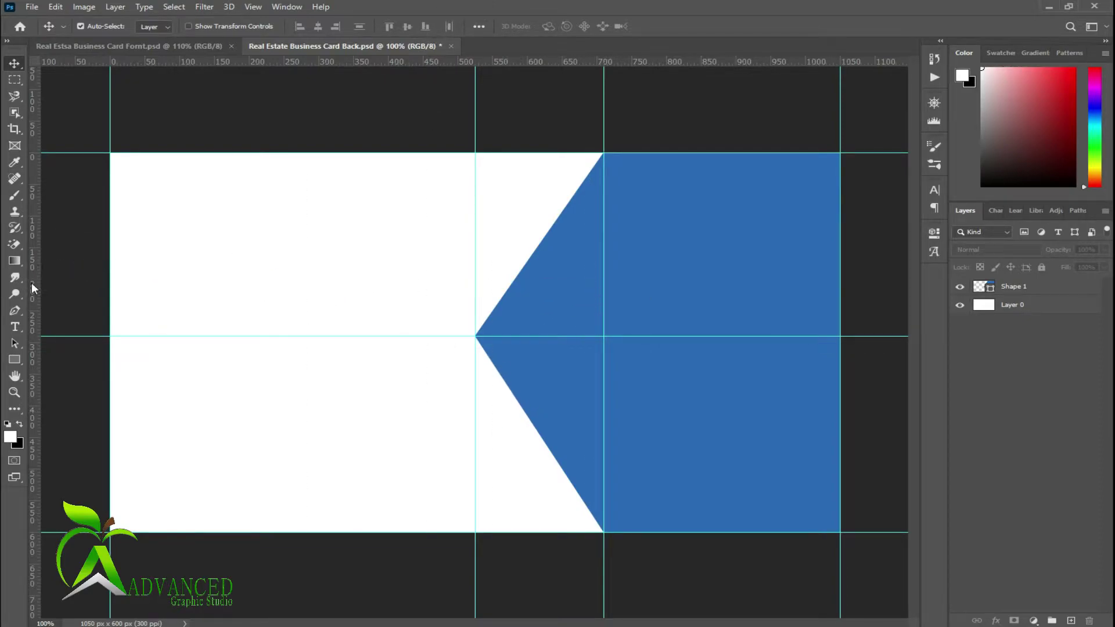
# - Fill the chevron shape with near-black #101010
pyautogui.click(671, 468)
pyautogui.doubleClick(990, 288)
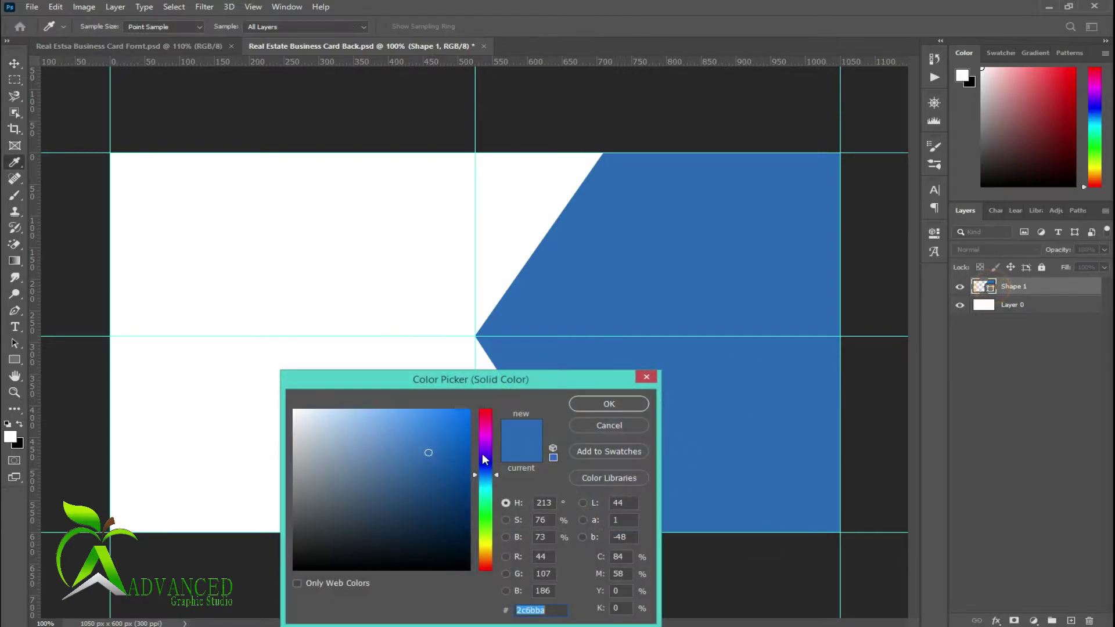
pyautogui.click(291, 559)
pyautogui.moveTo(291, 558); pyautogui.dragTo(289, 557)
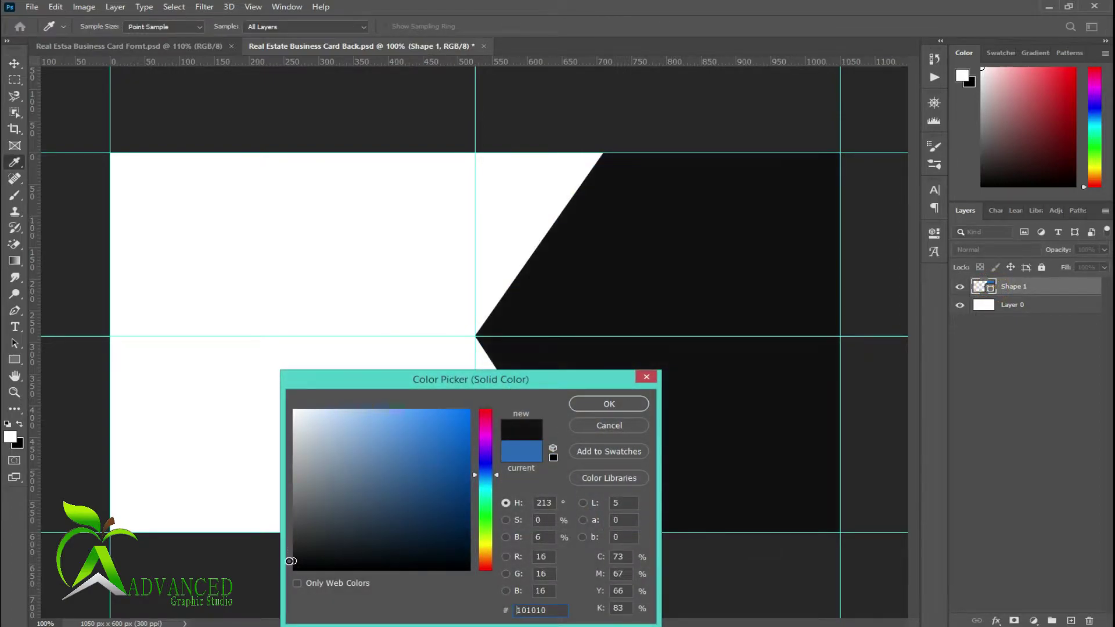
pyautogui.click(609, 405)
pyautogui.click(1067, 479)
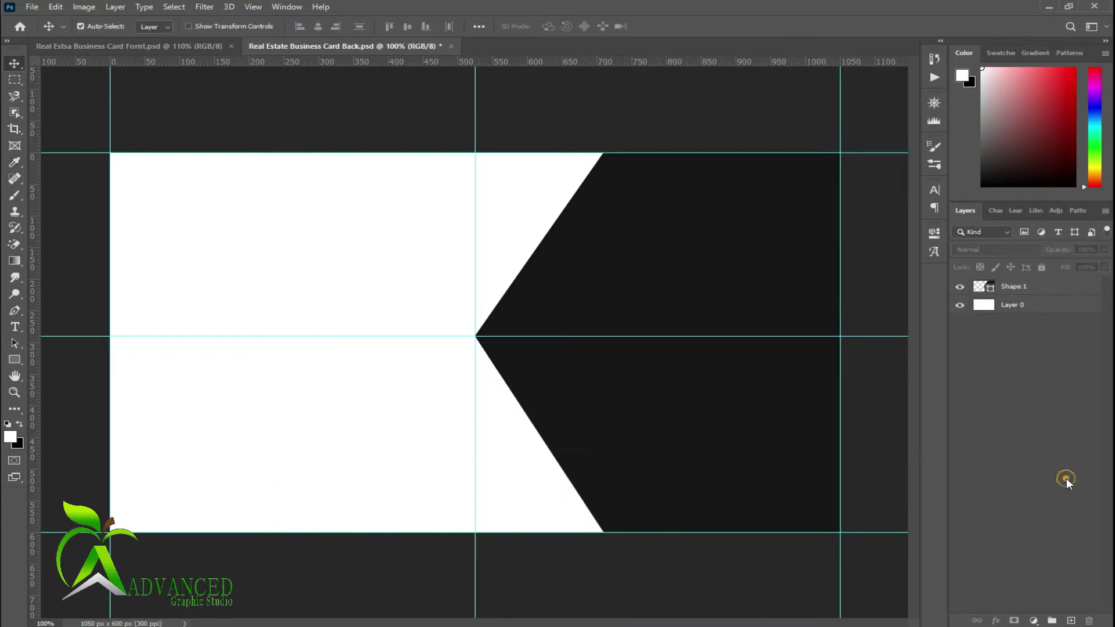
# - Stretch the chevron leftward to about 114.67%, then switch to the Front document
pyautogui.click(708, 414)
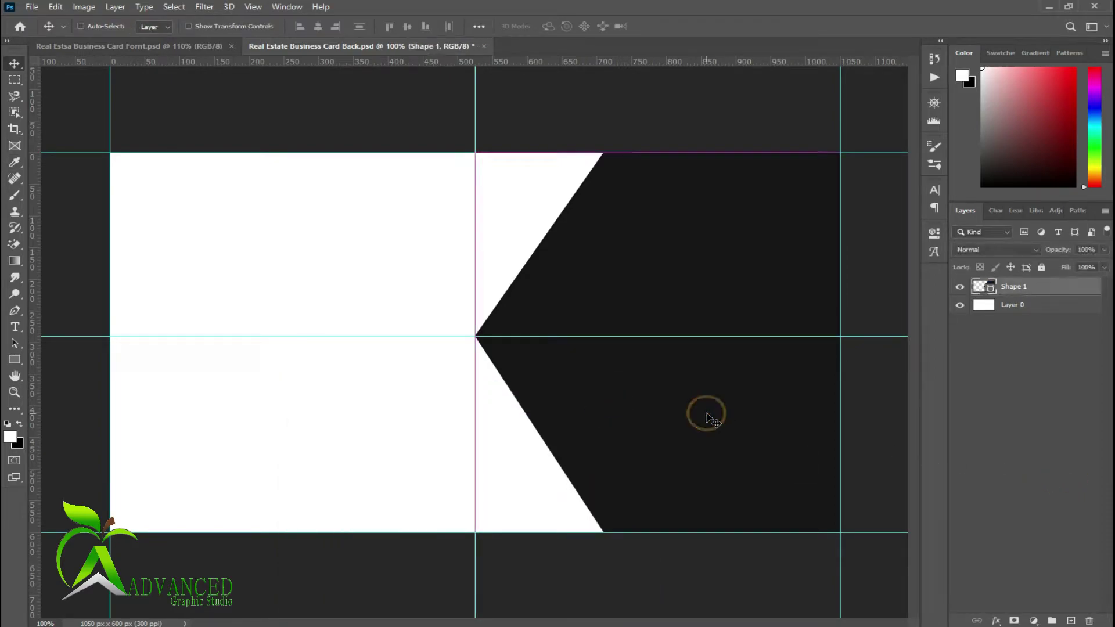
pyautogui.hotkey('ctrl', 't')
pyautogui.moveTo(472, 339); pyautogui.dragTo(418, 337)
pyautogui.click(686, 27)
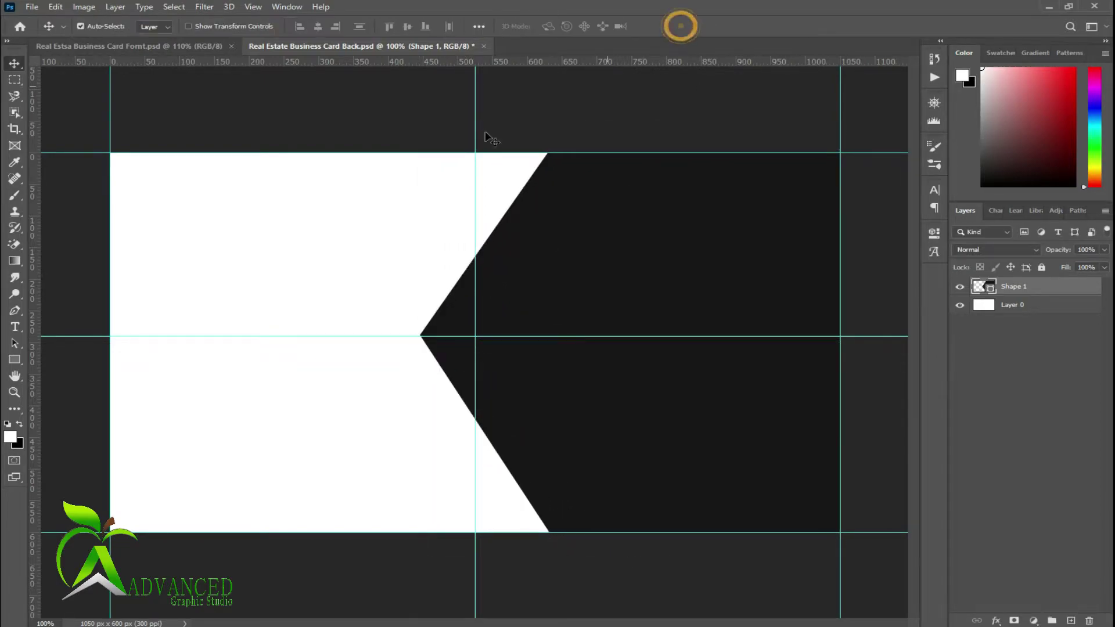
pyautogui.click(168, 45)
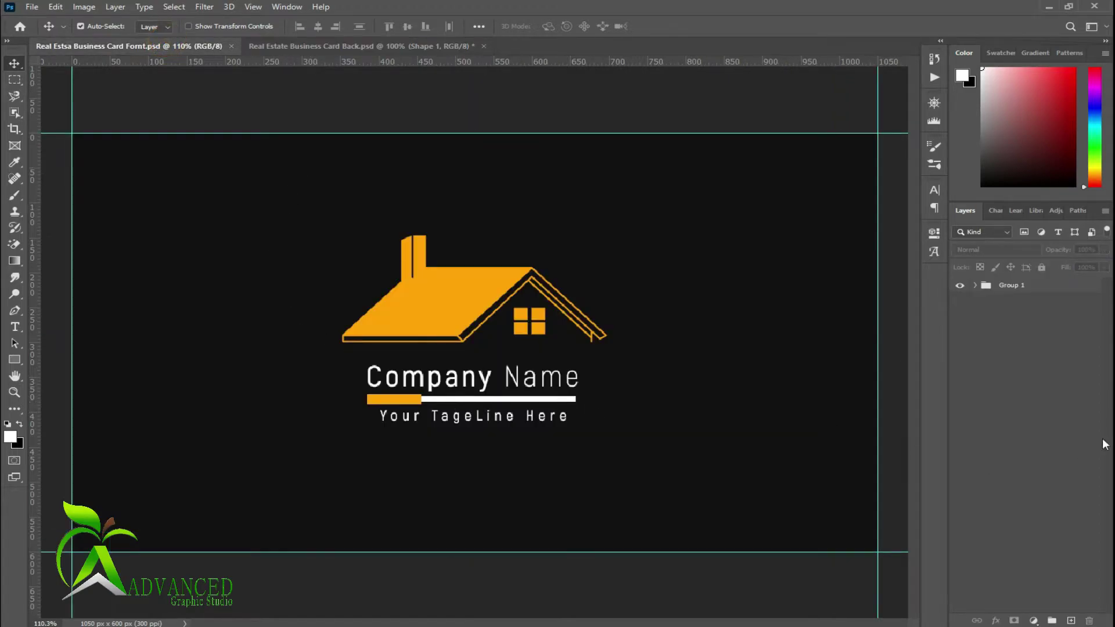
# - Copy the house image, Company Name, rectangles and tagline layers into the back document
pyautogui.click(975, 285)
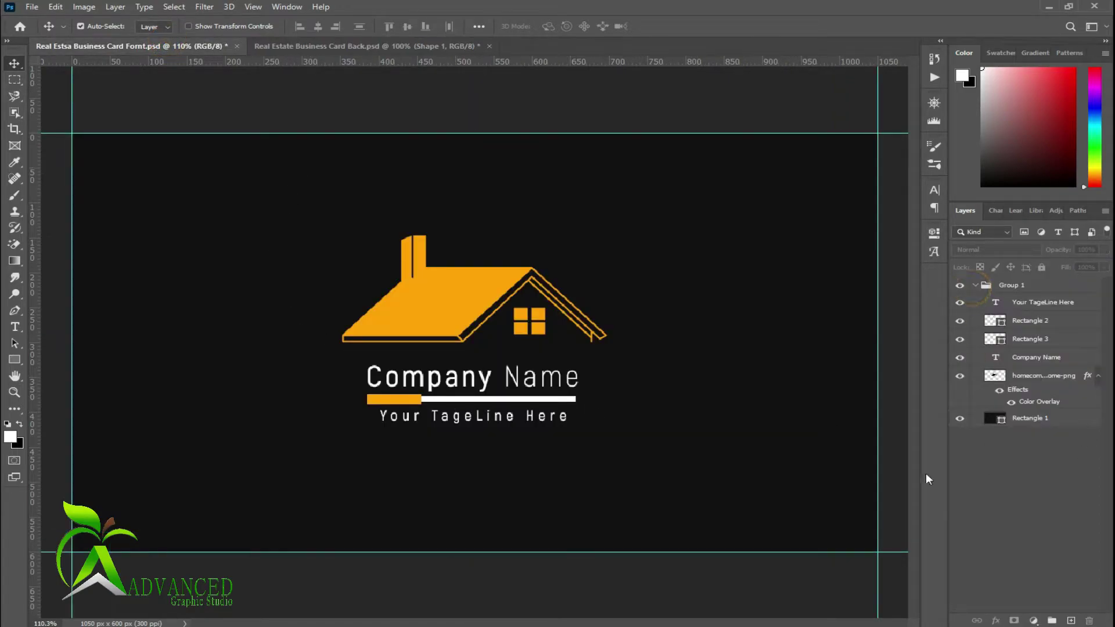
pyautogui.click(499, 418)
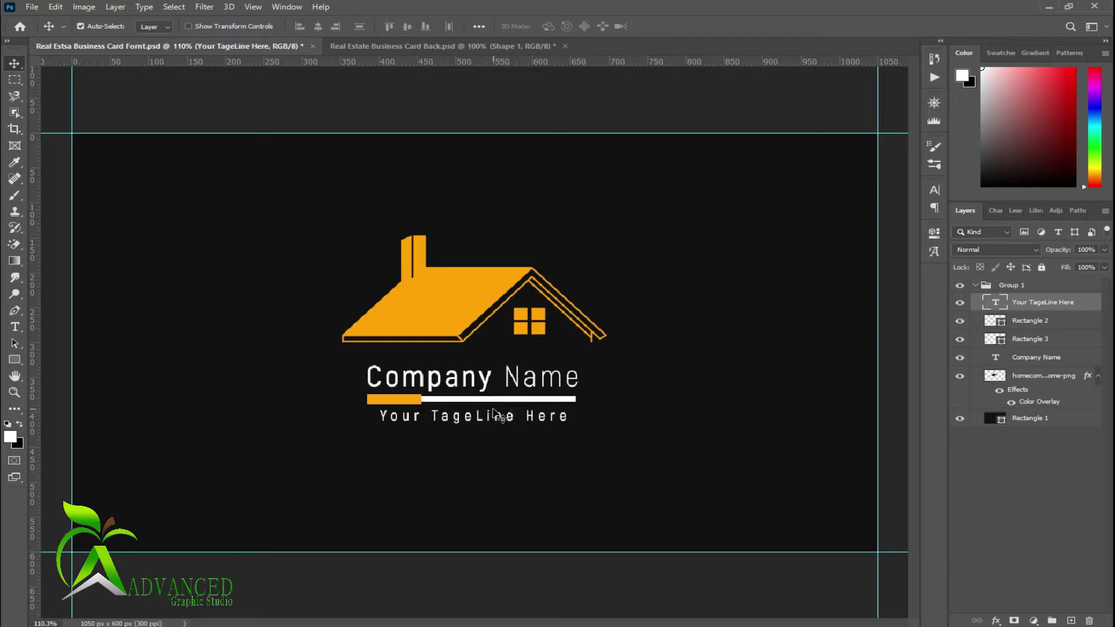
pyautogui.keyDown('shift'); pyautogui.click(489, 399); pyautogui.keyUp('shift')
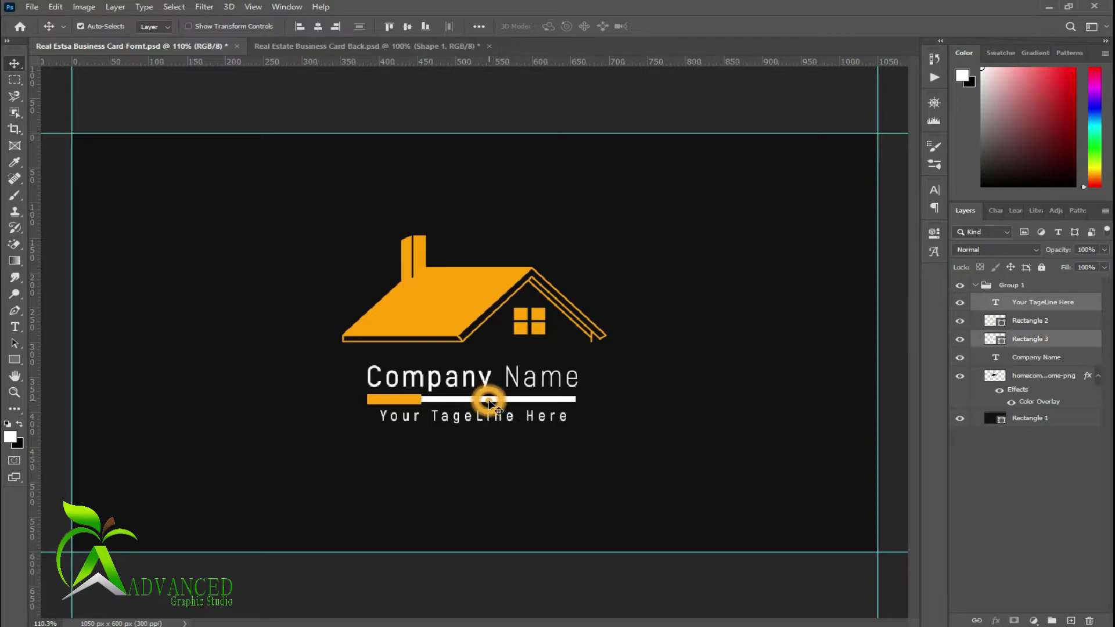
pyautogui.keyDown('shift'); pyautogui.click(408, 400); pyautogui.keyUp('shift')
pyautogui.keyDown('shift'); pyautogui.click(432, 386); pyautogui.keyUp('shift')
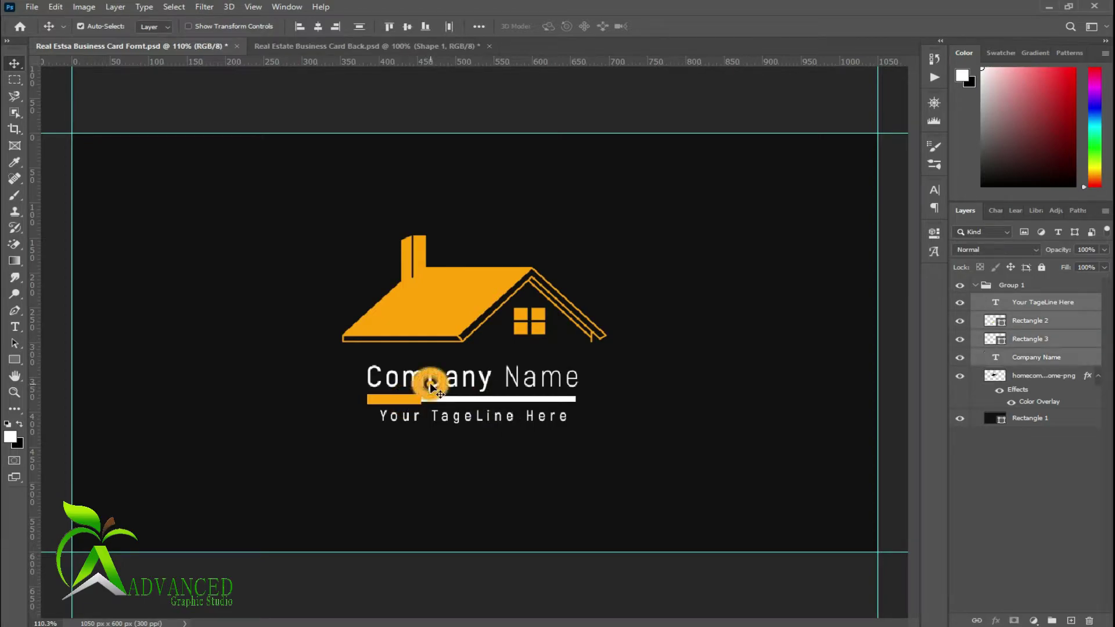
pyautogui.keyDown('shift'); pyautogui.click(433, 313); pyautogui.keyUp('shift')
pyautogui.moveTo(449, 307)
pyautogui.mouseDown()
pyautogui.moveTo(303, 52)
pyautogui.moveTo(243, 320)
pyautogui.mouseUp()
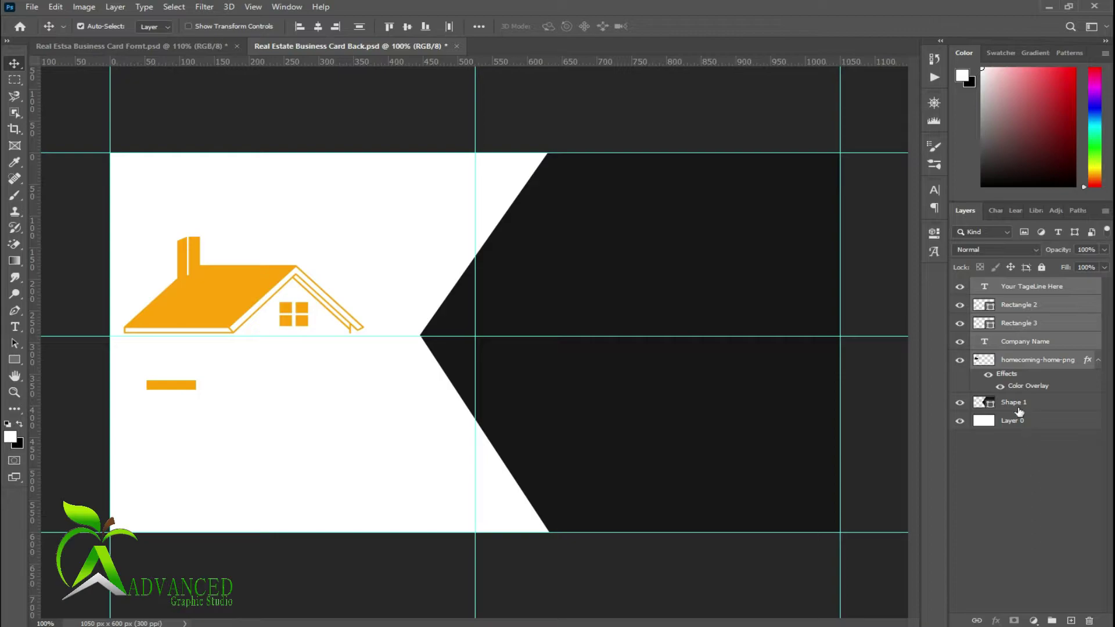
# - Recolour the Company Name text and the Rectangle 3 bar to black
pyautogui.click(1006, 503)
pyautogui.doubleClick(986, 342)
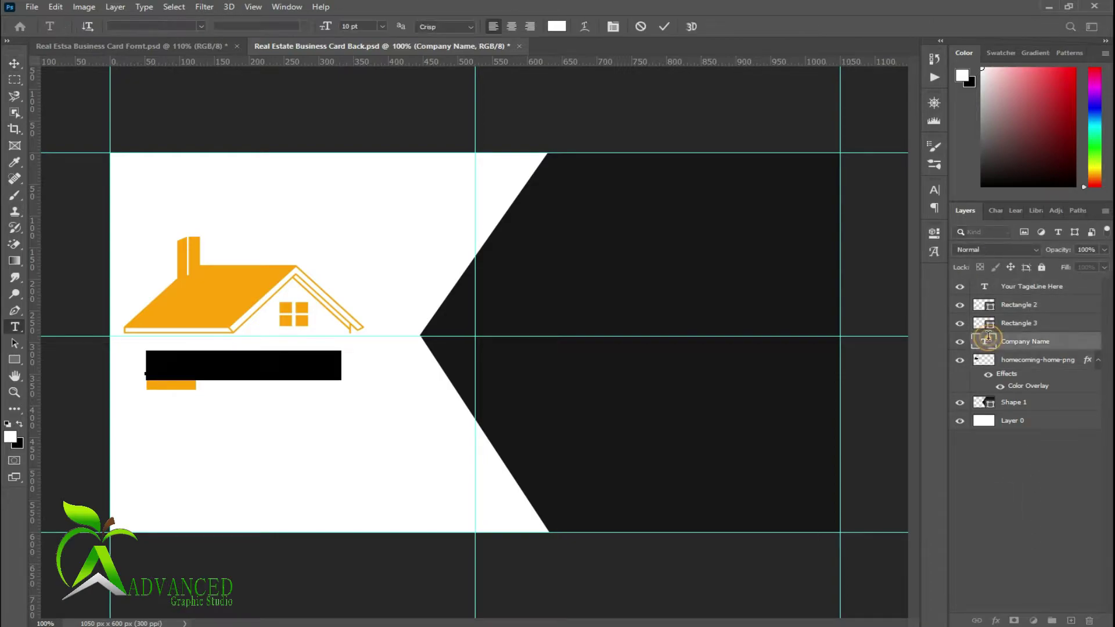
pyautogui.click(557, 26)
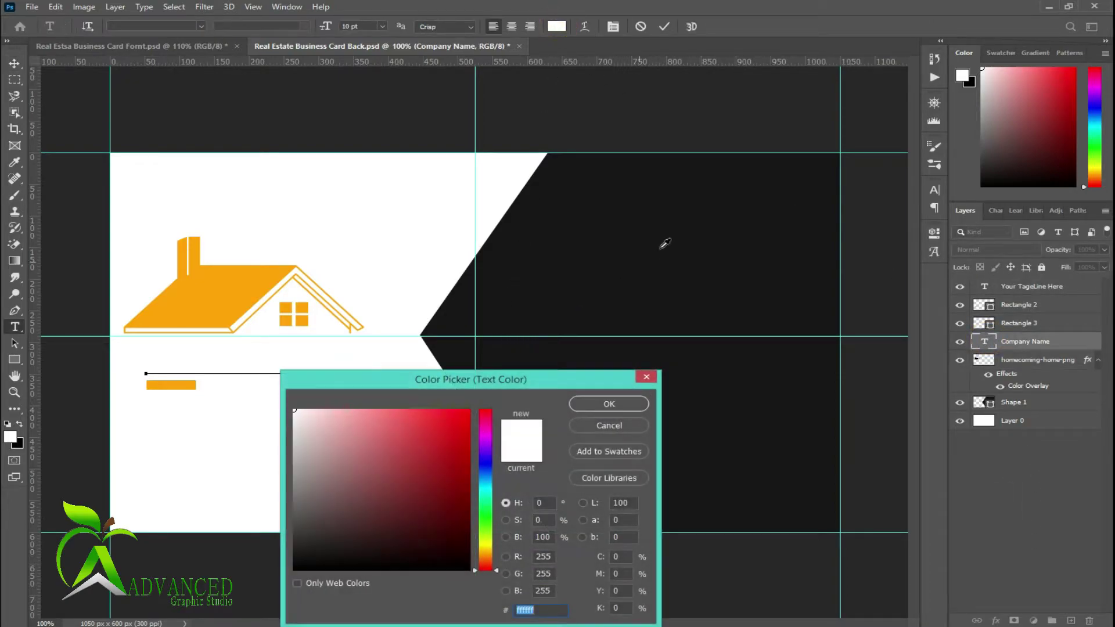
pyautogui.click(660, 245)
pyautogui.click(623, 406)
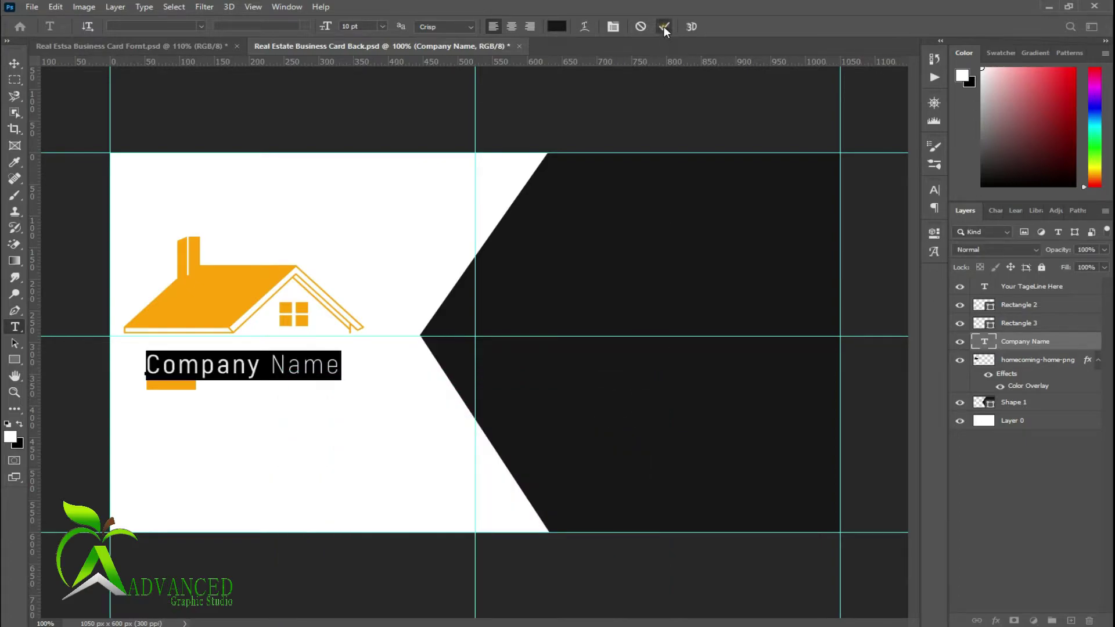
pyautogui.click(663, 26)
pyautogui.doubleClick(990, 326)
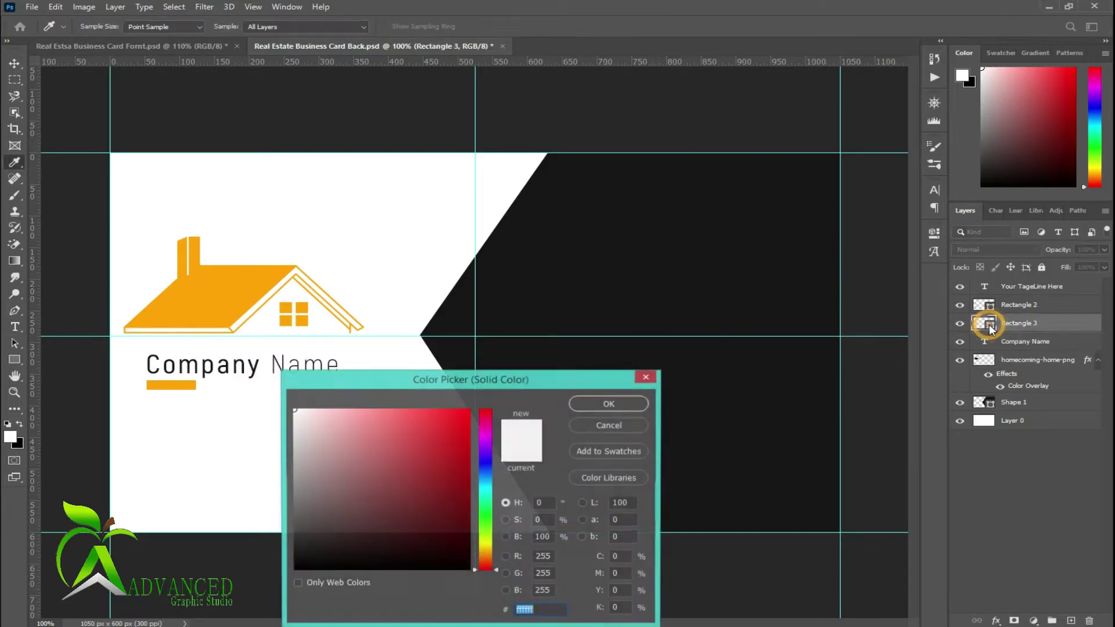
pyautogui.moveTo(381, 481); pyautogui.dragTo(291, 569)
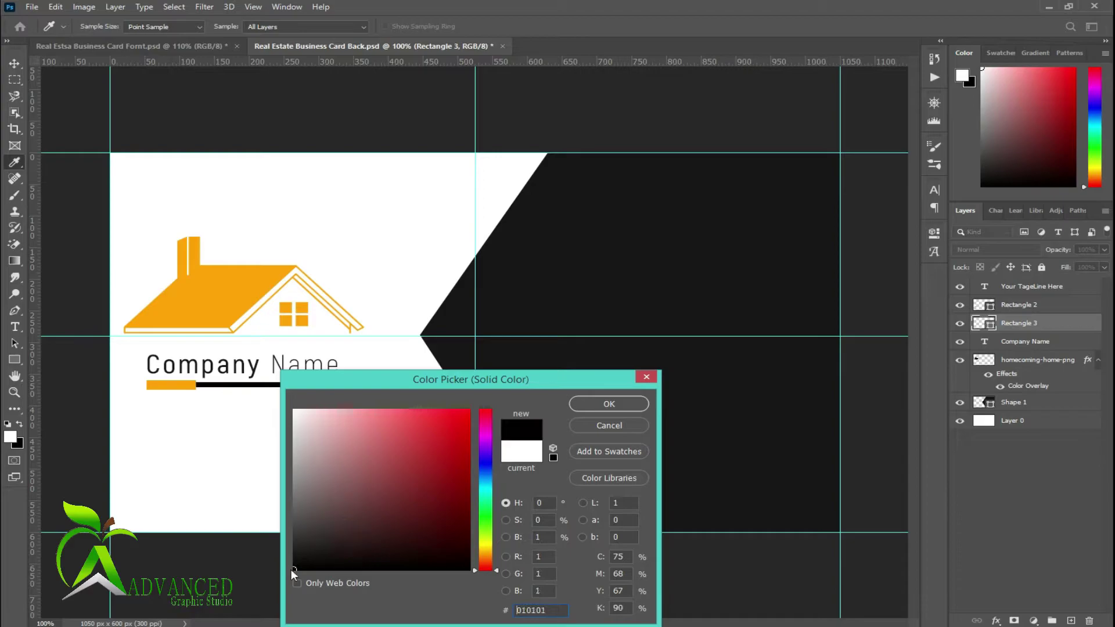
pyautogui.click(581, 405)
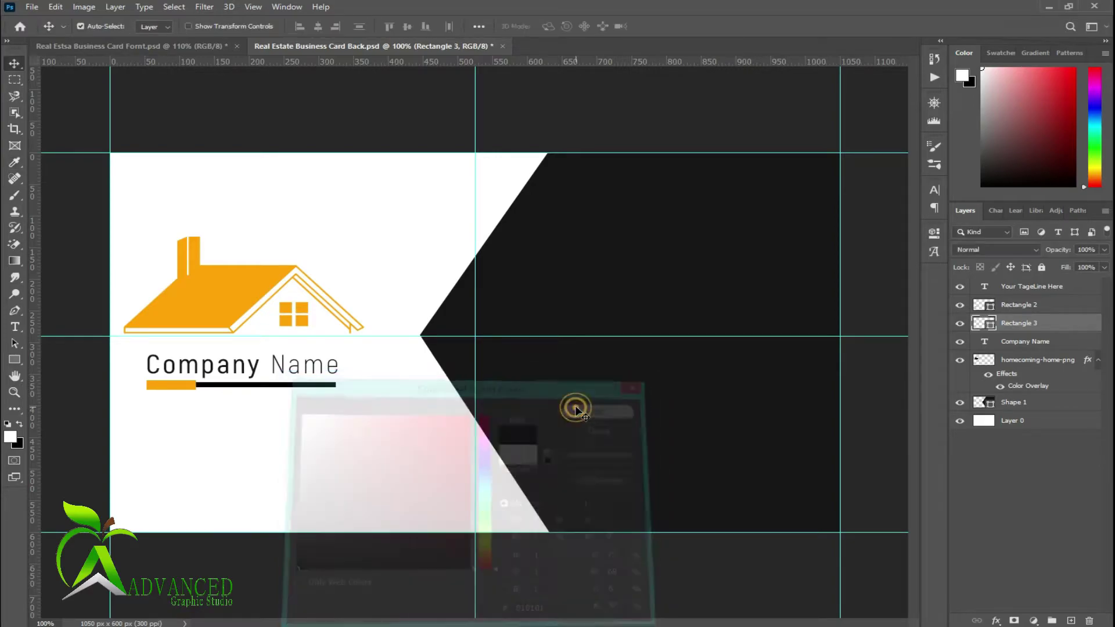
# - Change the tagline text colour to black
pyautogui.doubleClick(986, 287)
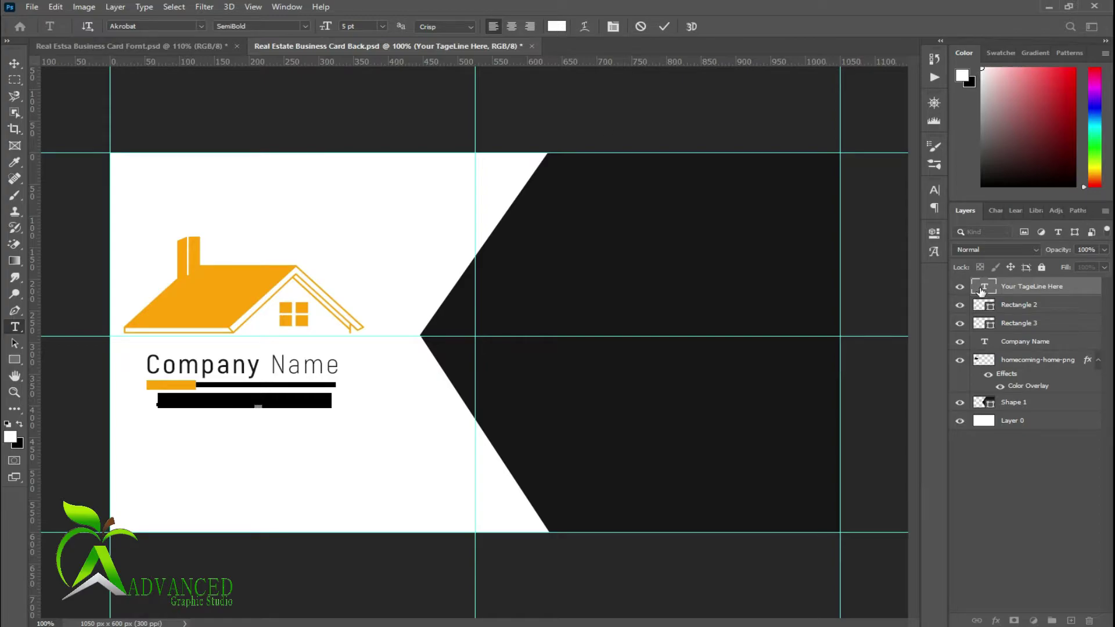
pyautogui.doubleClick(981, 288)
pyautogui.click(559, 28)
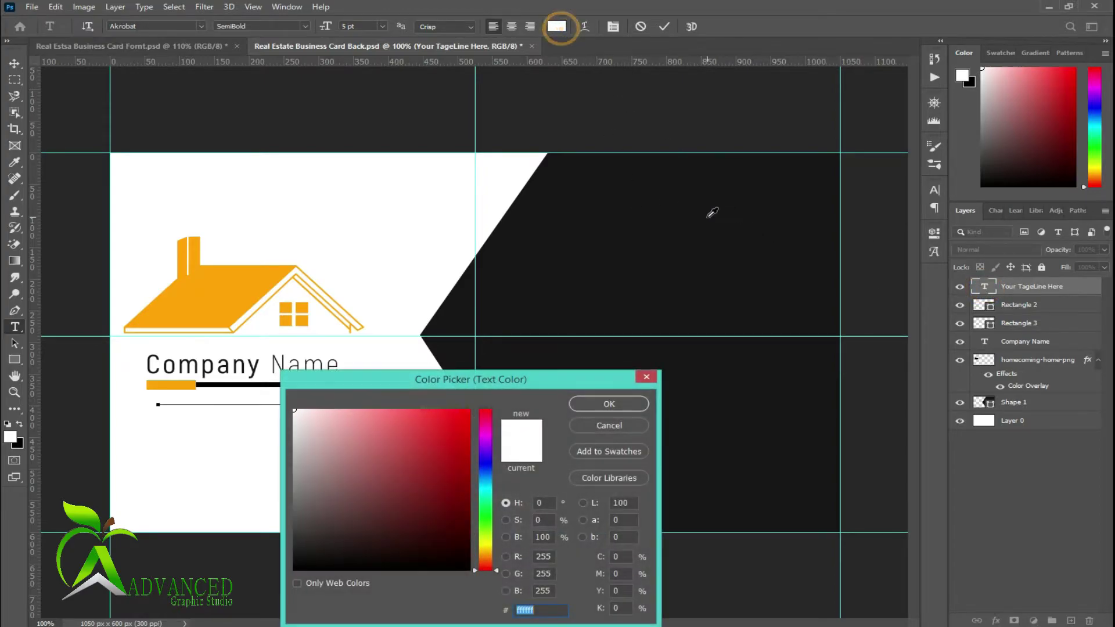
pyautogui.click(705, 215)
pyautogui.click(599, 402)
pyautogui.click(663, 26)
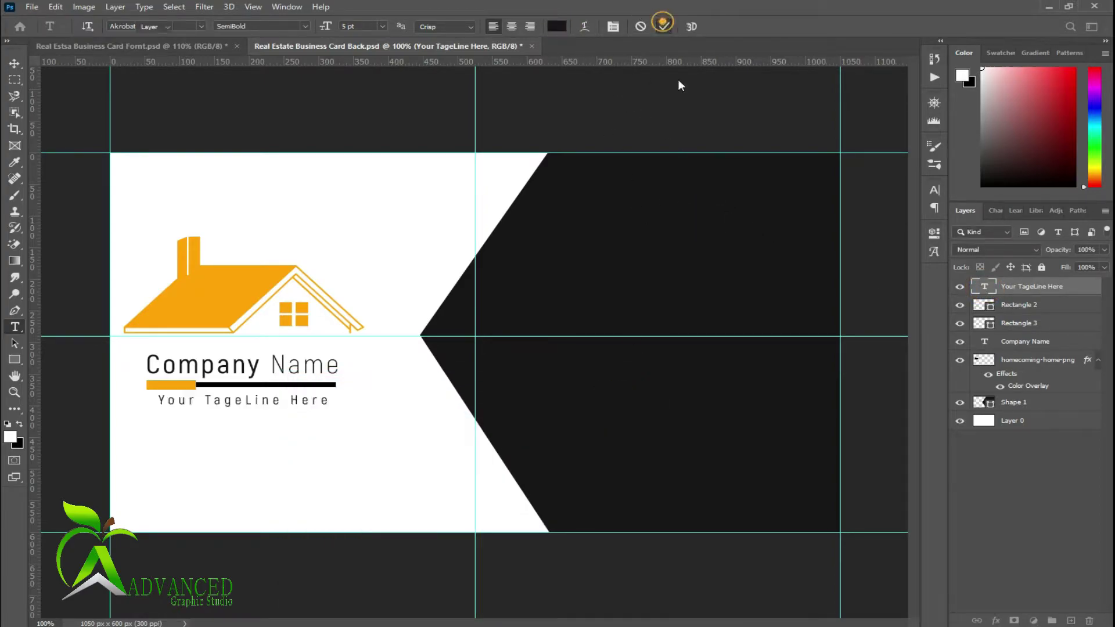
pyautogui.press('v')
pyautogui.click(1049, 529)
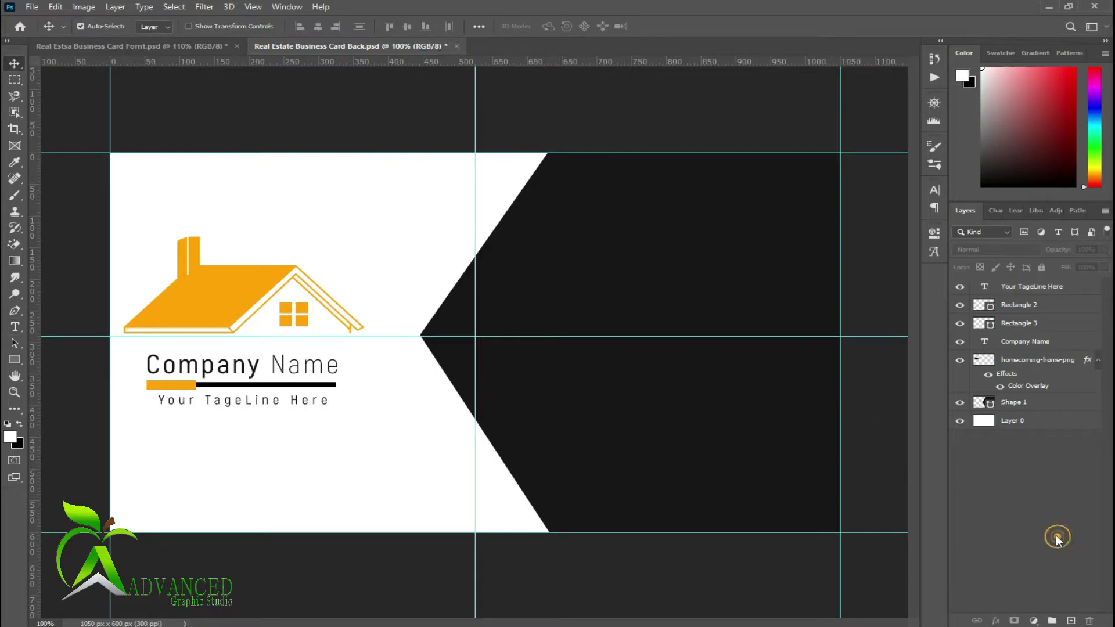
# - Group Shape 1 and Layer 0 into Group 1, leaving the logo layers outside
pyautogui.click(1014, 420)
pyautogui.keyDown('shift'); pyautogui.click(1009, 291); pyautogui.keyUp('shift')
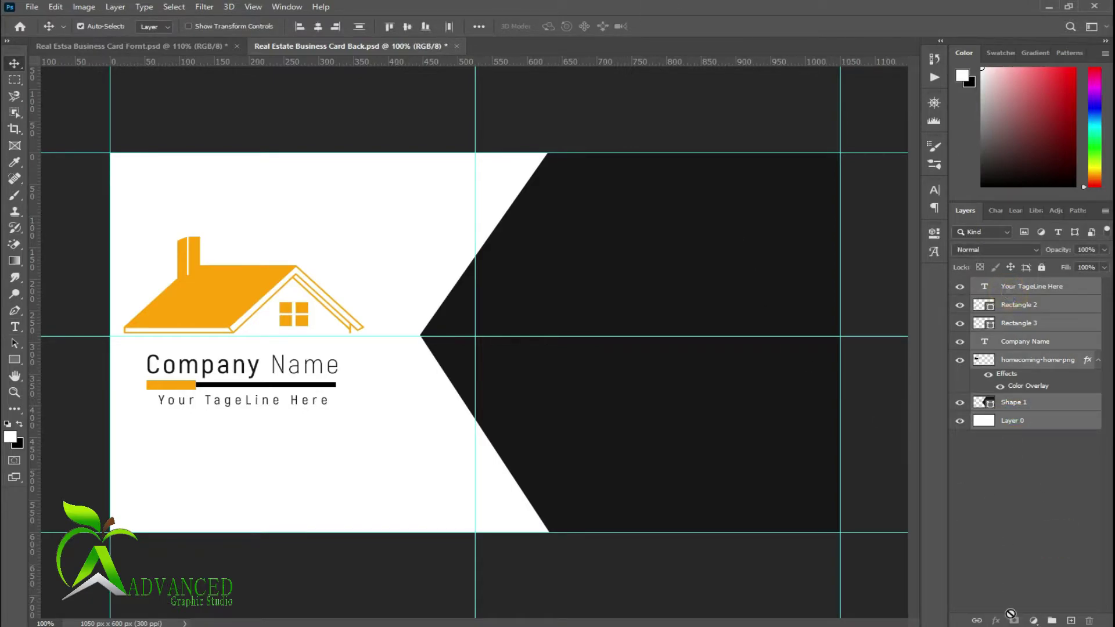
pyautogui.click(1045, 493)
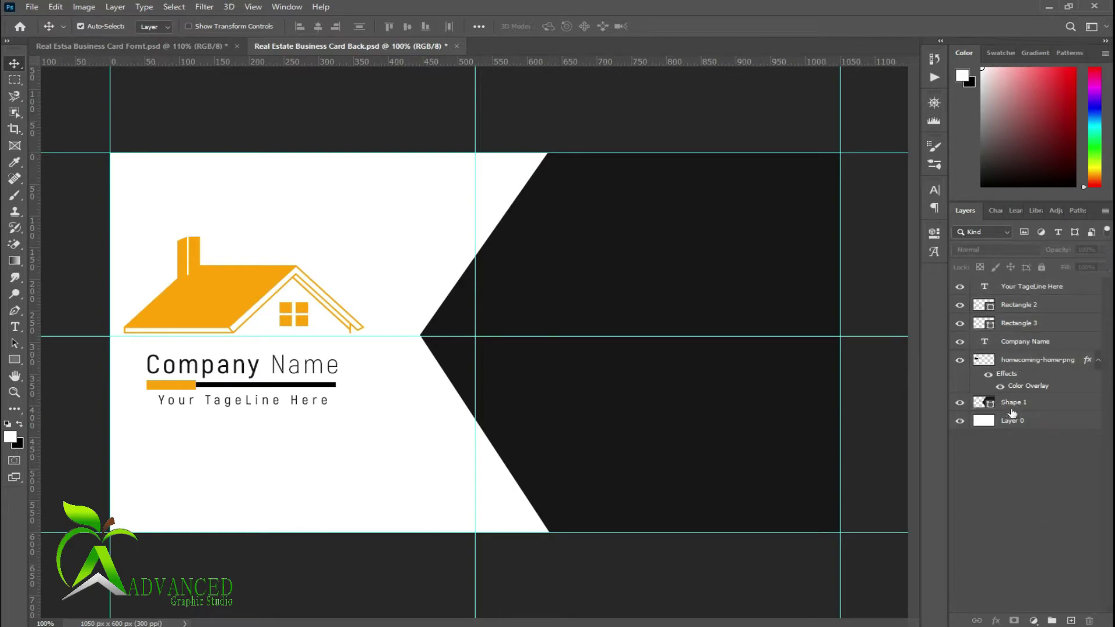
pyautogui.click(1013, 423)
pyautogui.keyDown('shift'); pyautogui.click(1028, 360); pyautogui.keyUp('shift')
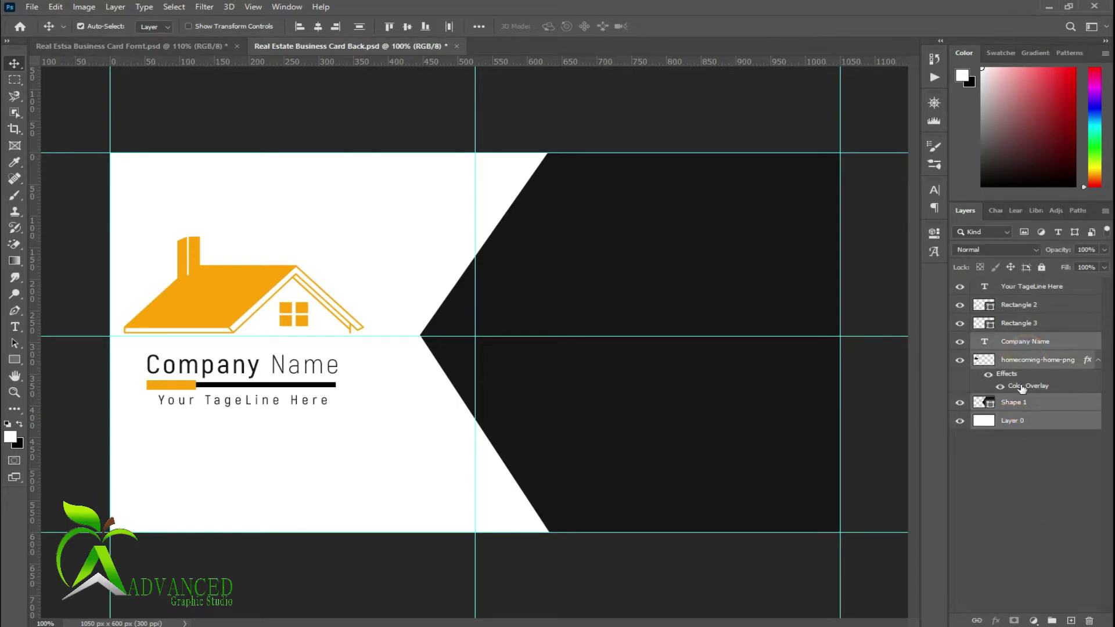
pyautogui.click(1018, 481)
pyautogui.click(1025, 404)
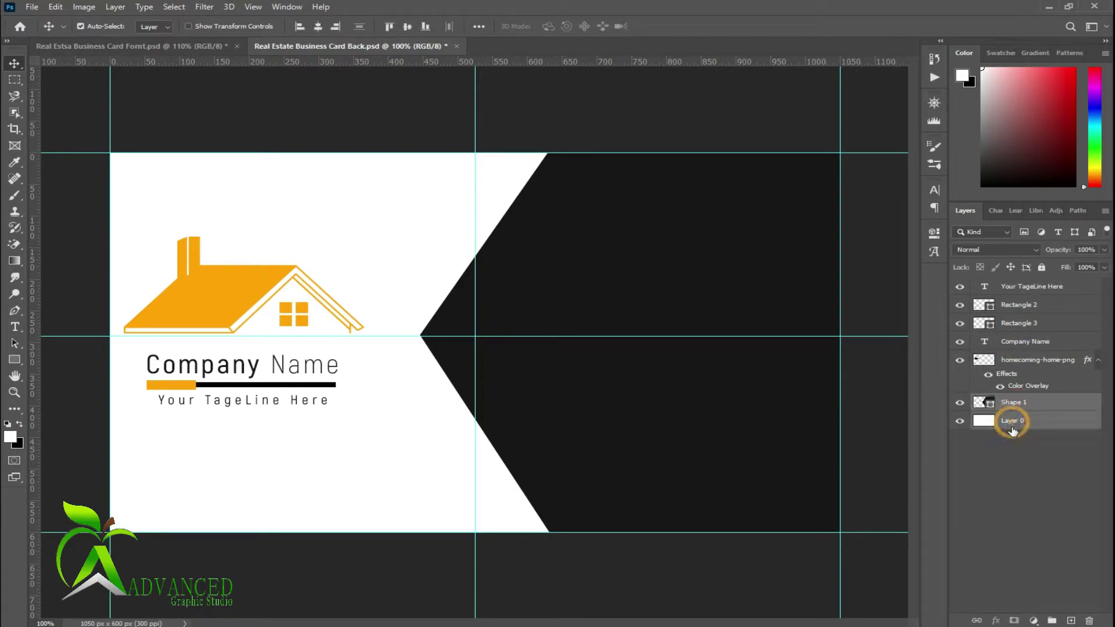
pyautogui.click(1052, 621)
pyautogui.click(1015, 525)
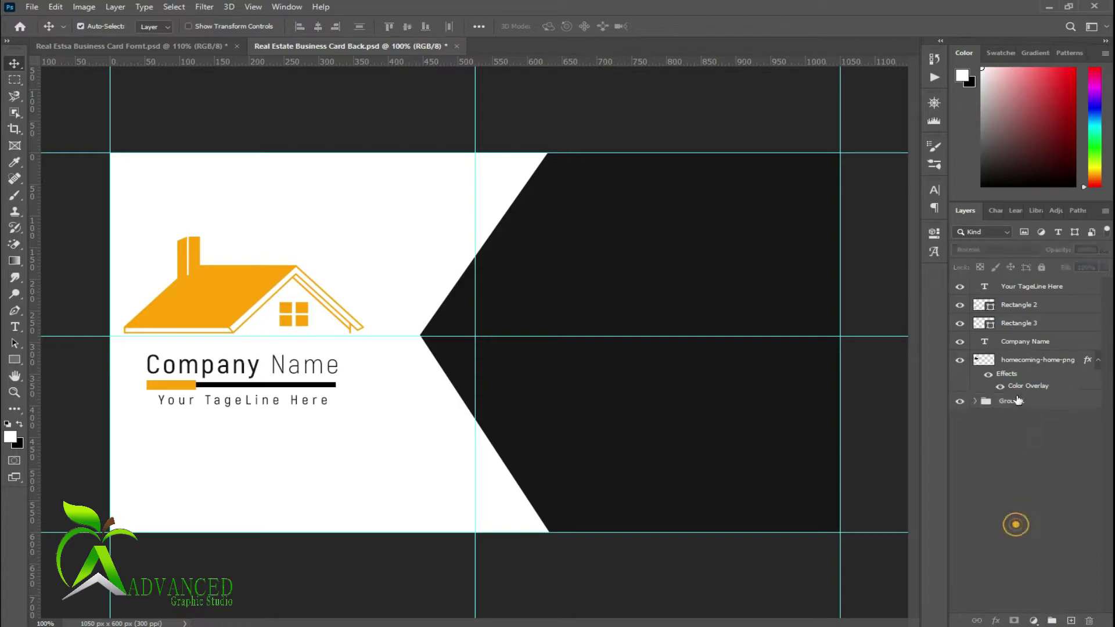
pyautogui.click(1098, 362)
# - Group the logo layers into Group 2 and save the back card
pyautogui.click(1040, 359)
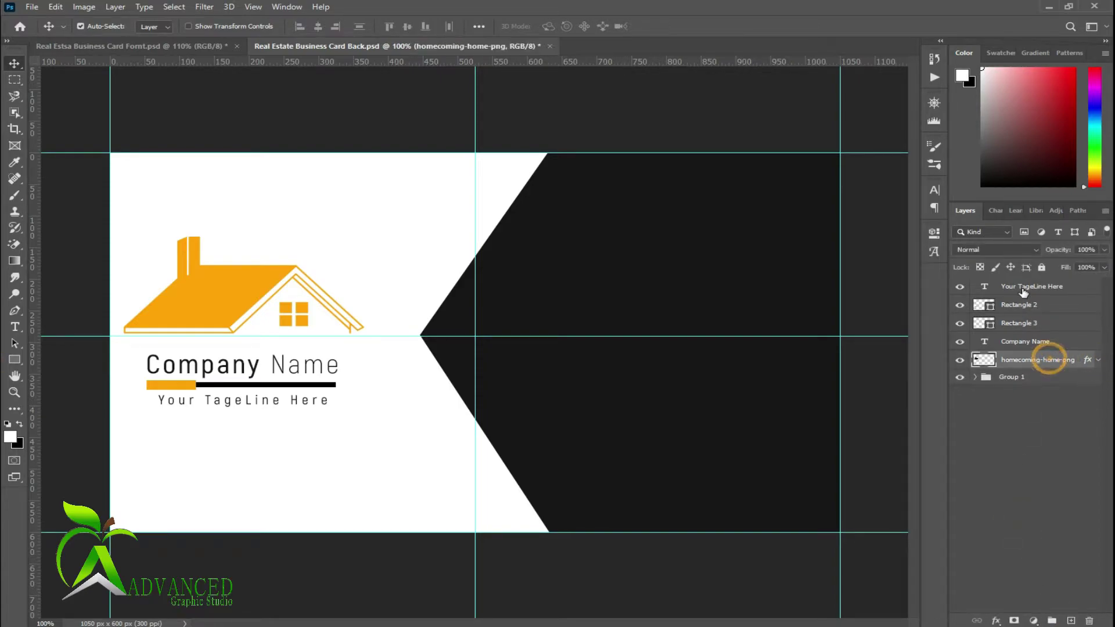
pyautogui.keyDown('shift'); pyautogui.click(1020, 287); pyautogui.keyUp('shift')
pyautogui.click(1052, 620)
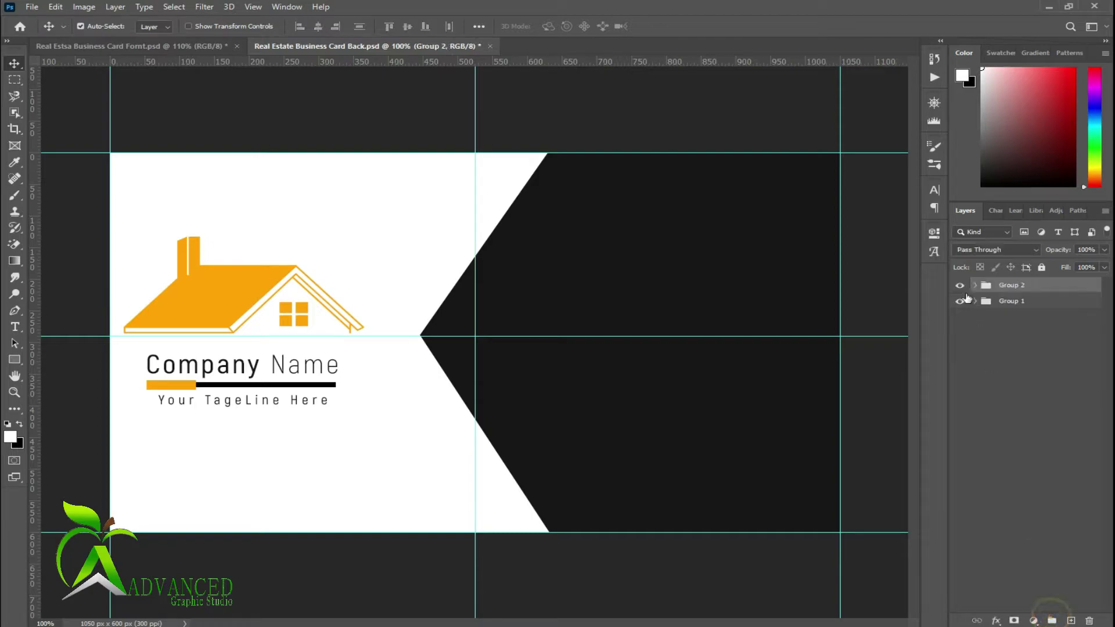
pyautogui.click(960, 285)
pyautogui.click(1043, 485)
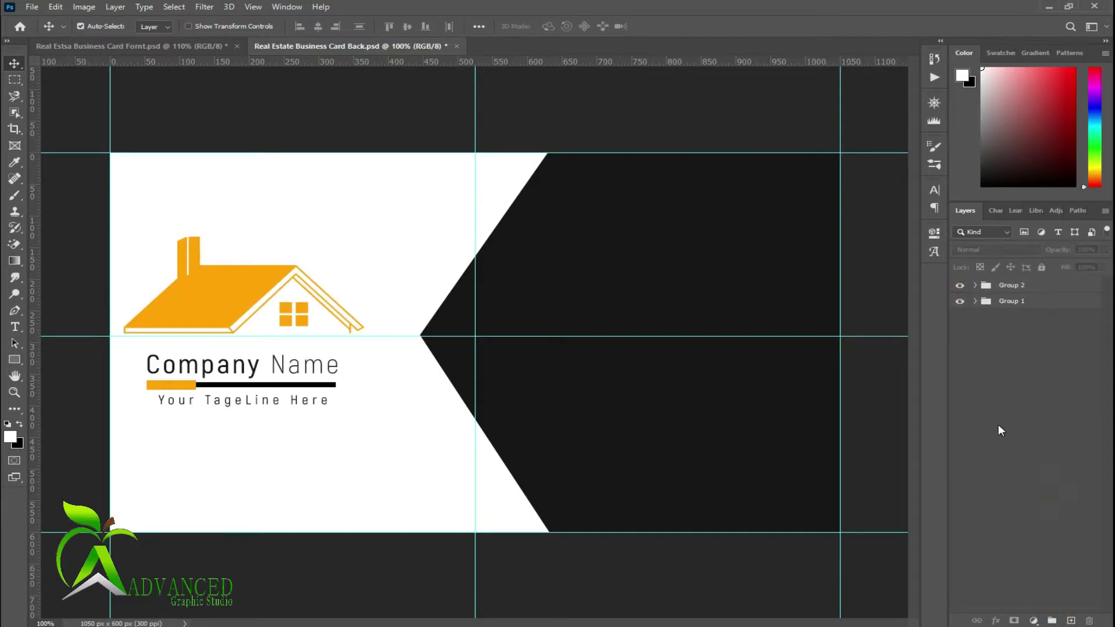
pyautogui.hotkey('ctrl', 's')
# - Scale the logo group to about 74.57%, nudge it into place, and save
pyautogui.click(1057, 289)
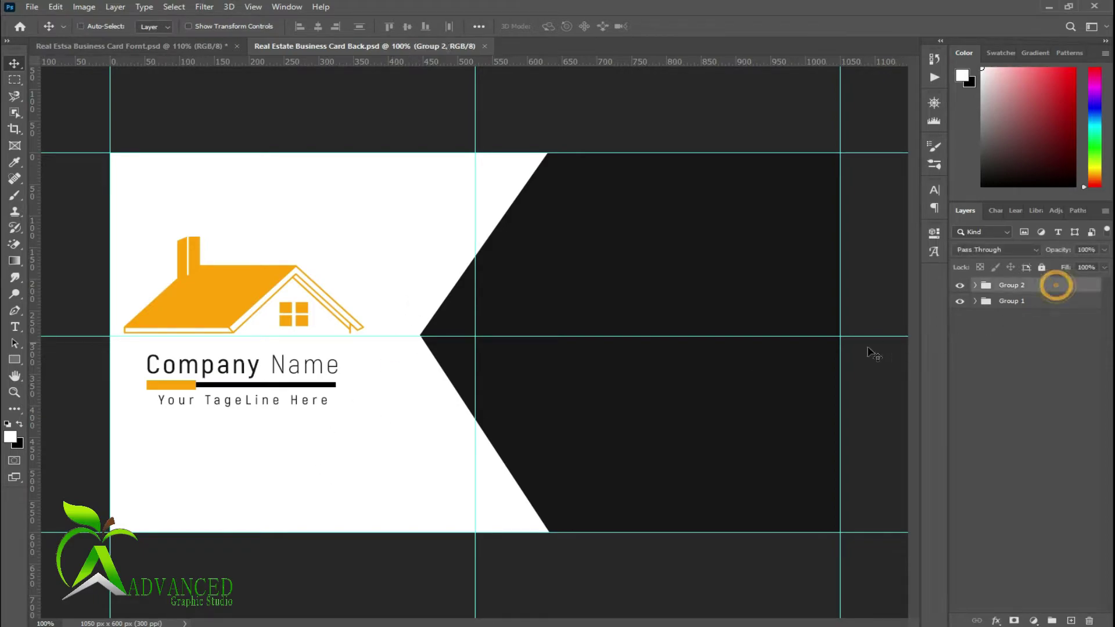
pyautogui.hotkey('ctrl', 't')
pyautogui.moveTo(364, 319); pyautogui.dragTo(332, 325)
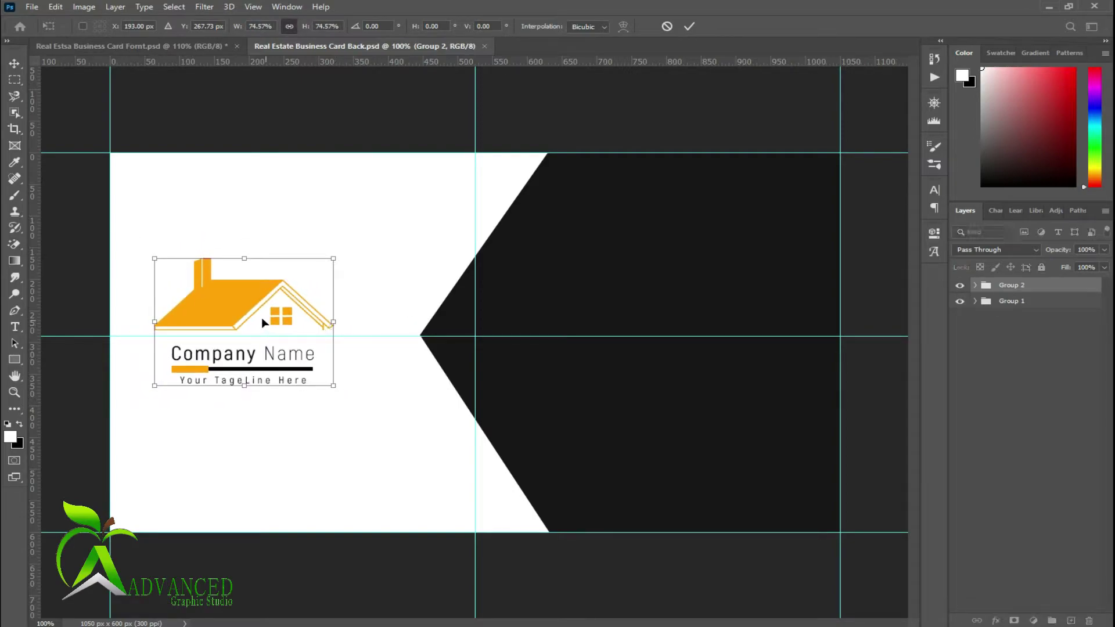
pyautogui.moveTo(238, 295); pyautogui.dragTo(256, 301)
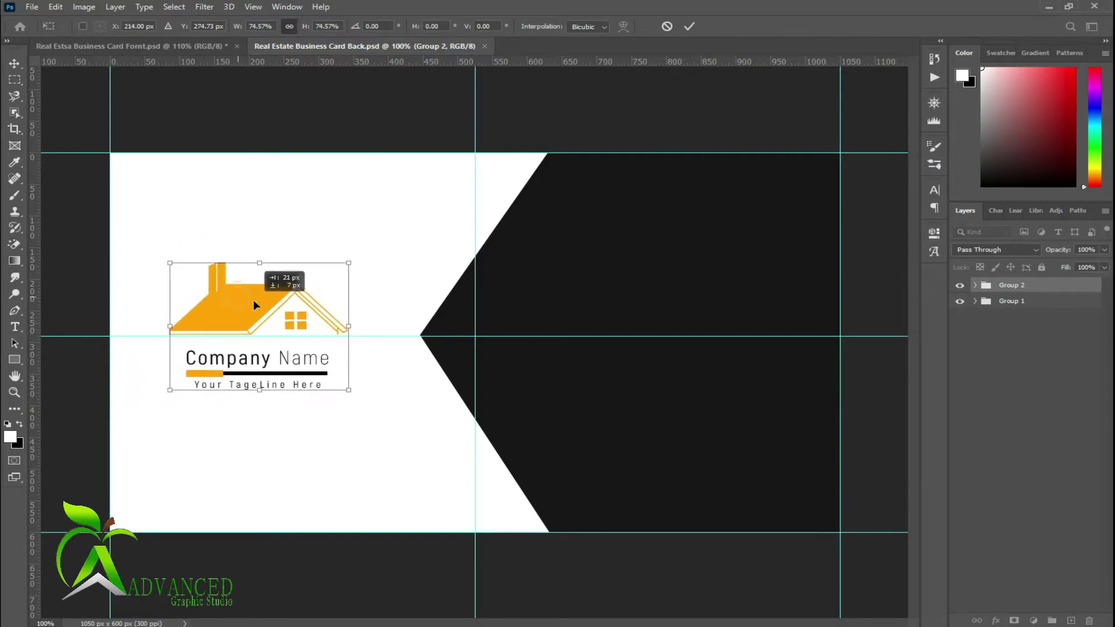
pyautogui.click(687, 27)
pyautogui.click(1005, 437)
pyautogui.hotkey('ctrl', 's')
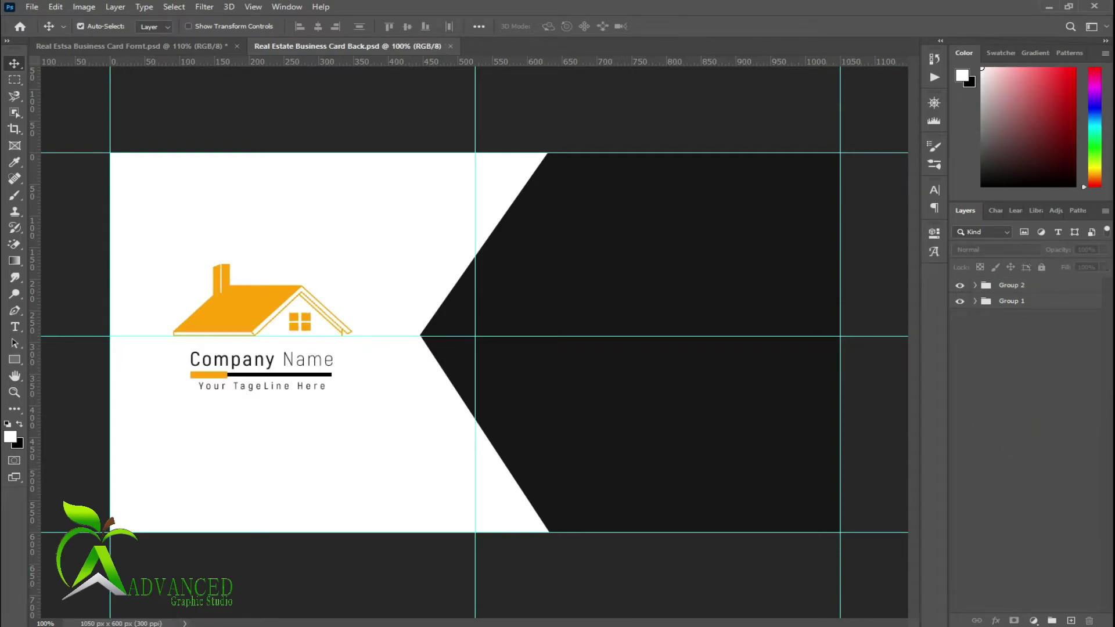
pyautogui.click(15, 311)
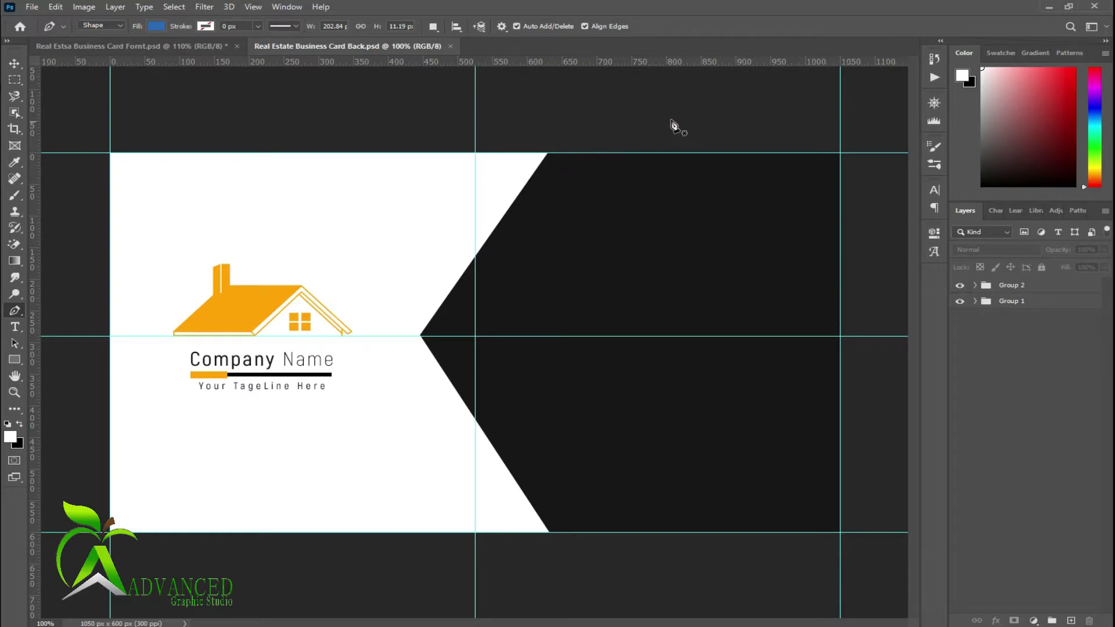
# - Zoom in and sketch a test triangle with trial guides, then undo them
pyautogui.scroll(2, 699, 126)
pyautogui.moveTo(579, 623); pyautogui.dragTo(623, 623)
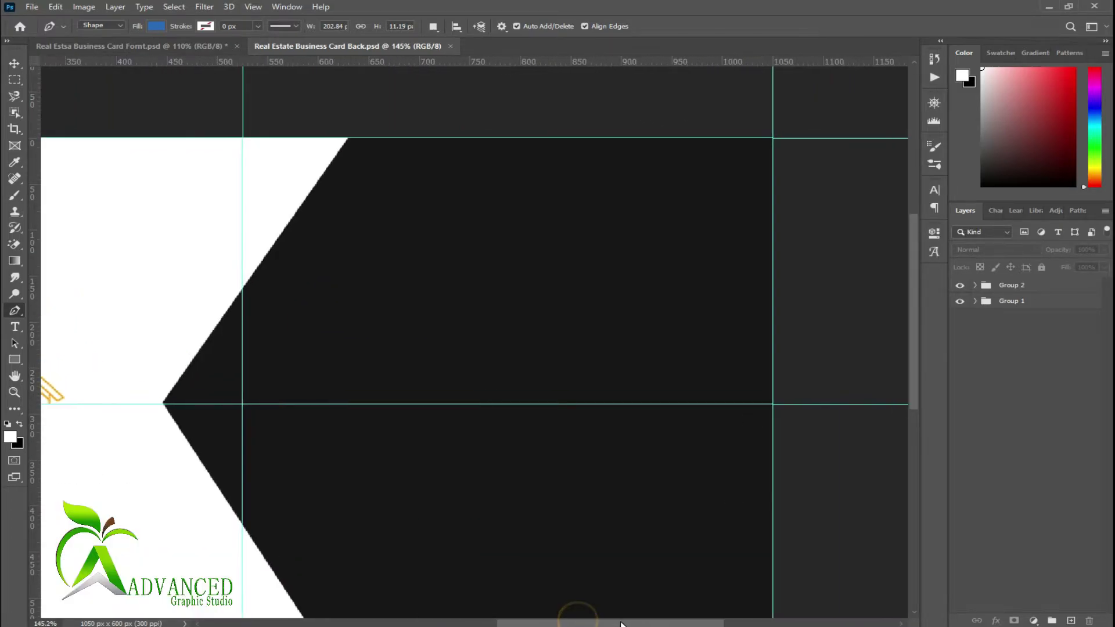
pyautogui.click(350, 138)
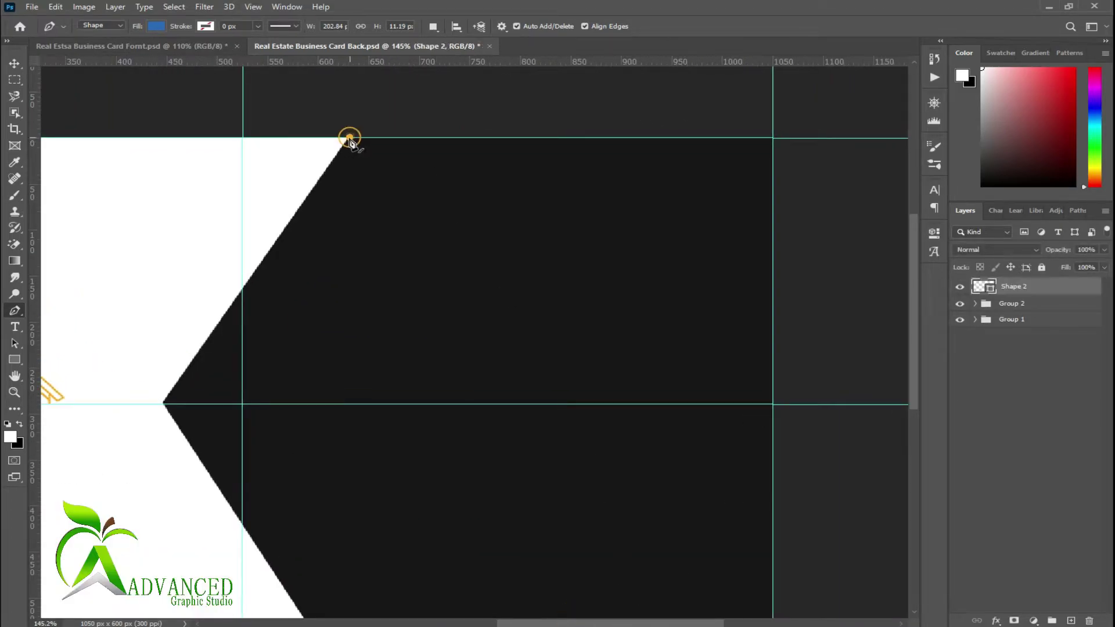
pyautogui.click(285, 226)
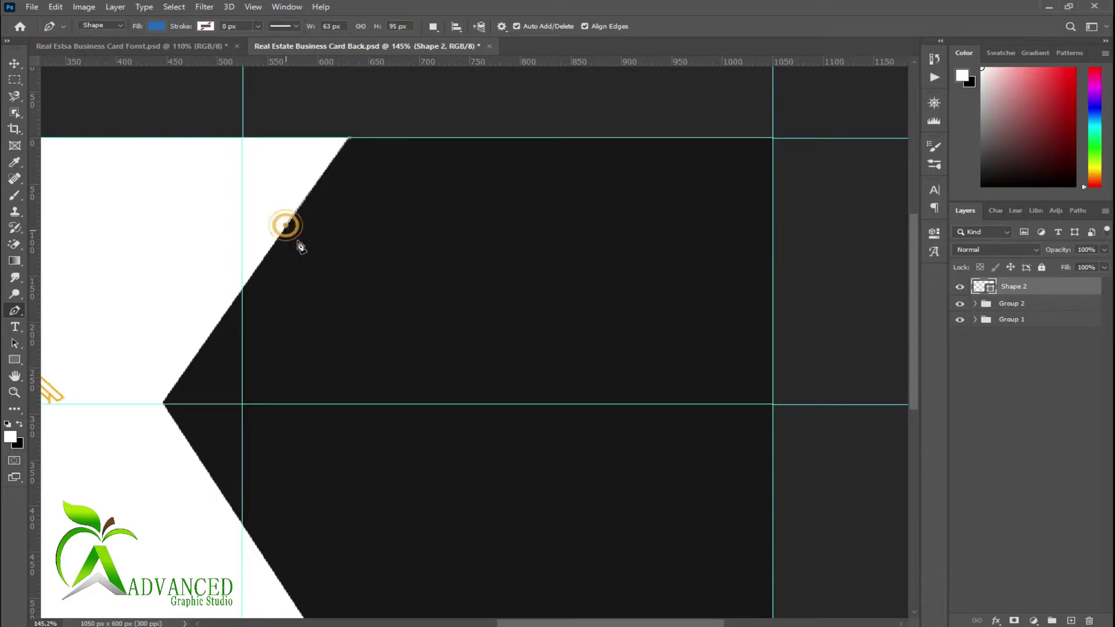
pyautogui.click(378, 304)
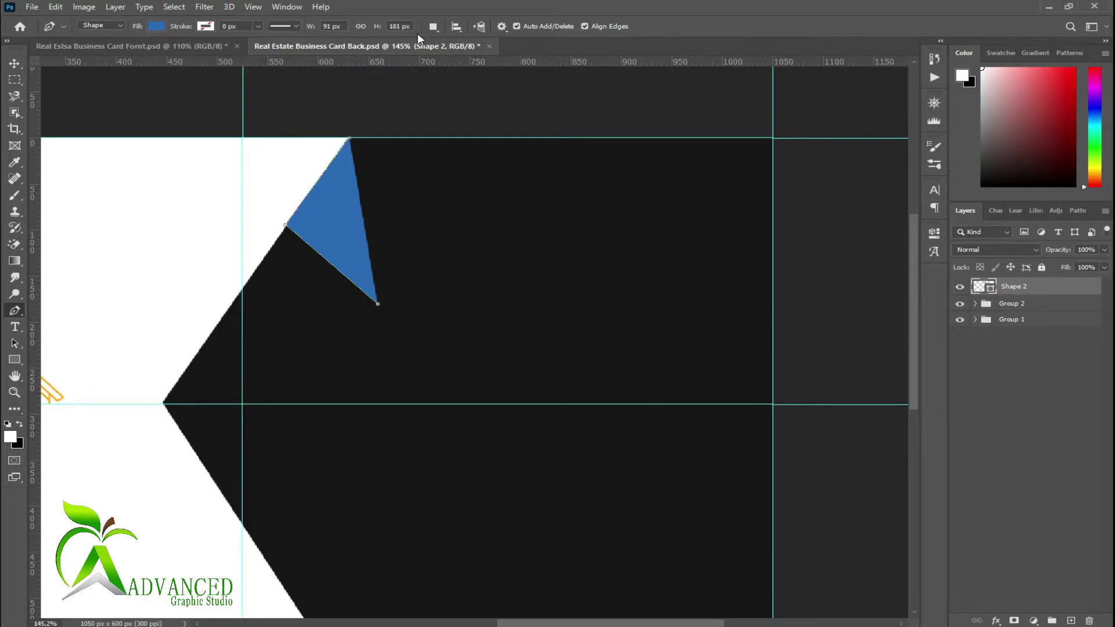
pyautogui.moveTo(416, 61); pyautogui.dragTo(427, 304)
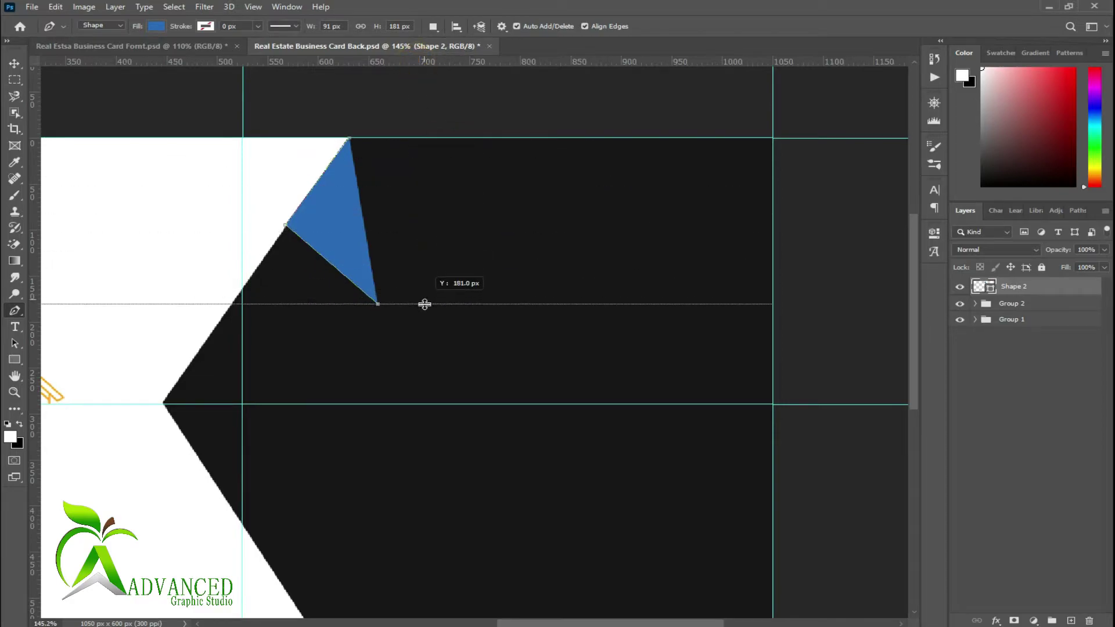
pyautogui.moveTo(36, 262); pyautogui.dragTo(350, 306)
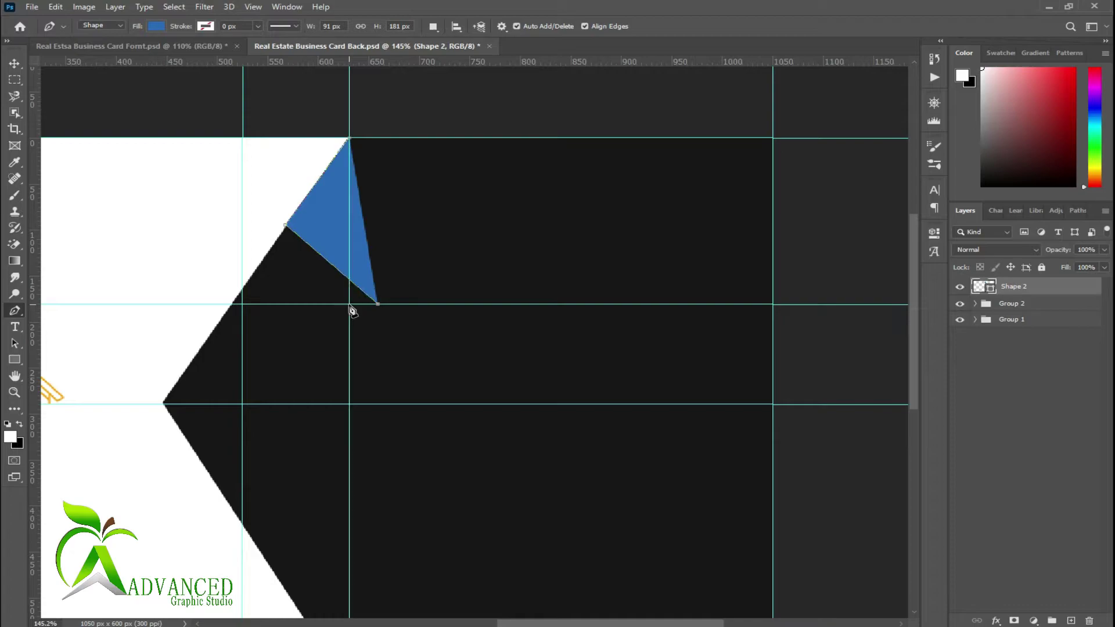
pyautogui.hotkey('ctrl', 'z')
pyautogui.hotkey('ctrl', 'z')
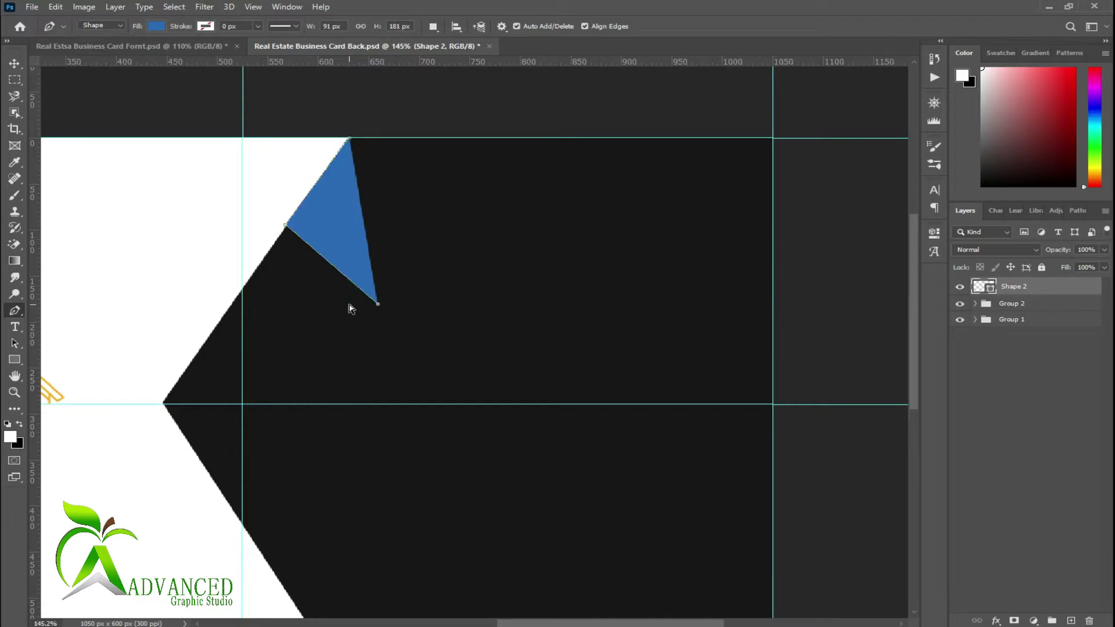
pyautogui.hotkey('ctrl', 'z')
pyautogui.hotkey('ctrl', 'z')
pyautogui.hotkey('ctrl', 'z')
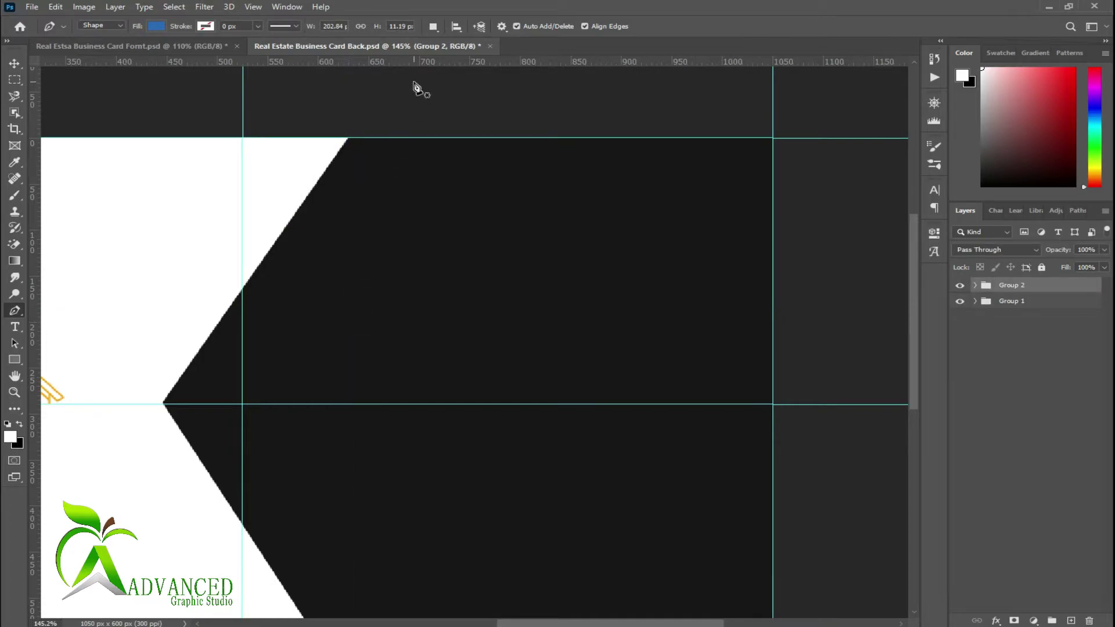
# - Place a horizontal guide, a vertical guide near 625.9 px, and a band-bottom guide
pyautogui.moveTo(429, 61); pyautogui.dragTo(429, 225)
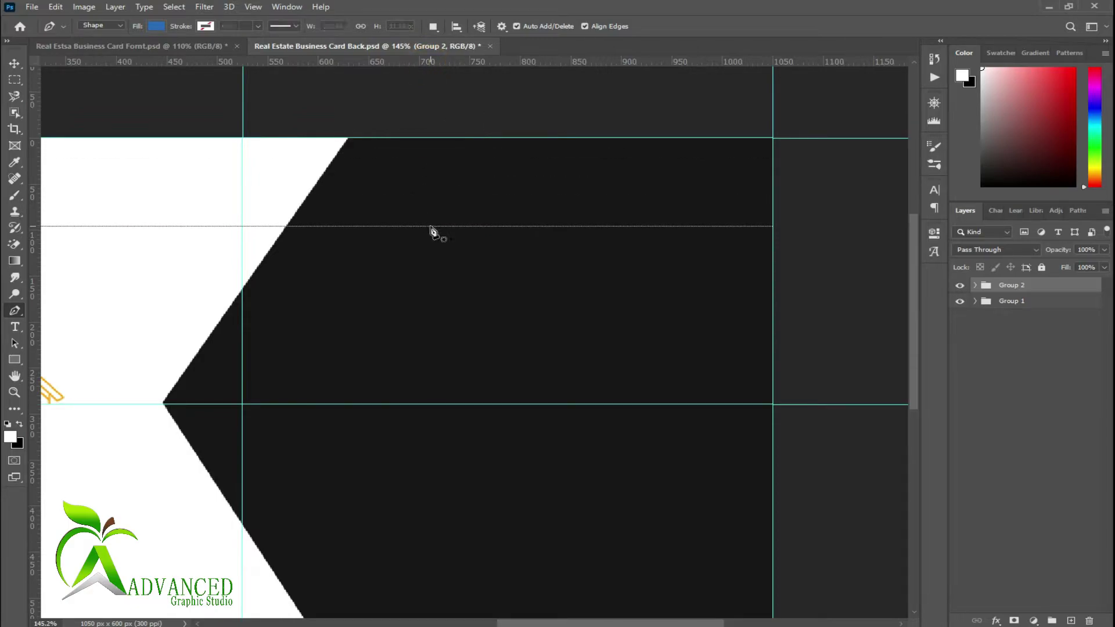
pyautogui.moveTo(33, 392); pyautogui.dragTo(348, 390)
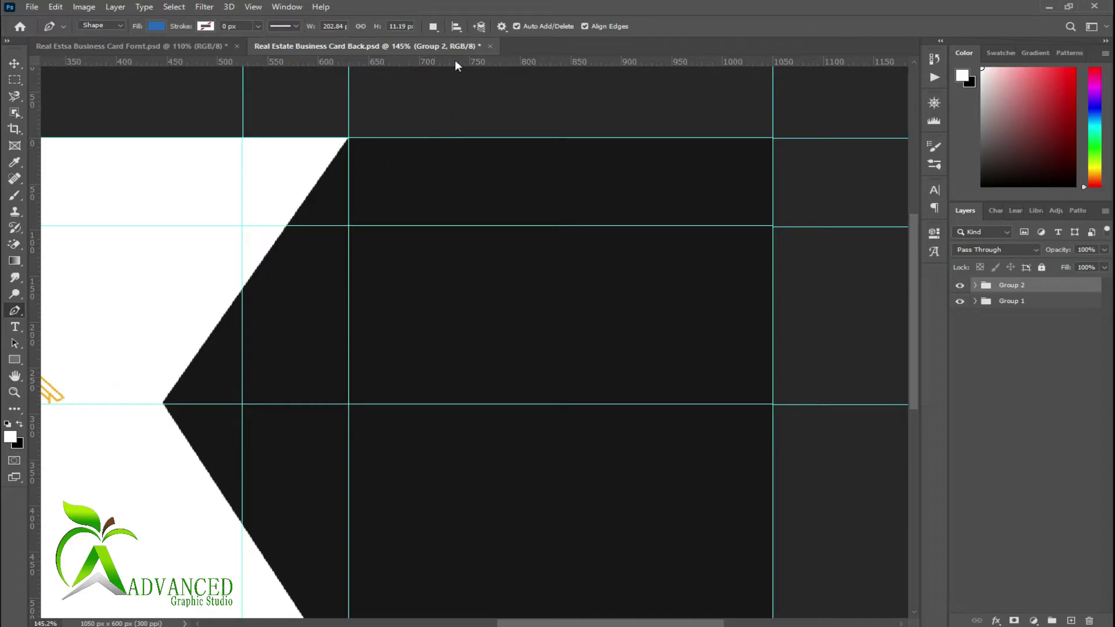
pyautogui.moveTo(455, 61); pyautogui.dragTo(466, 309)
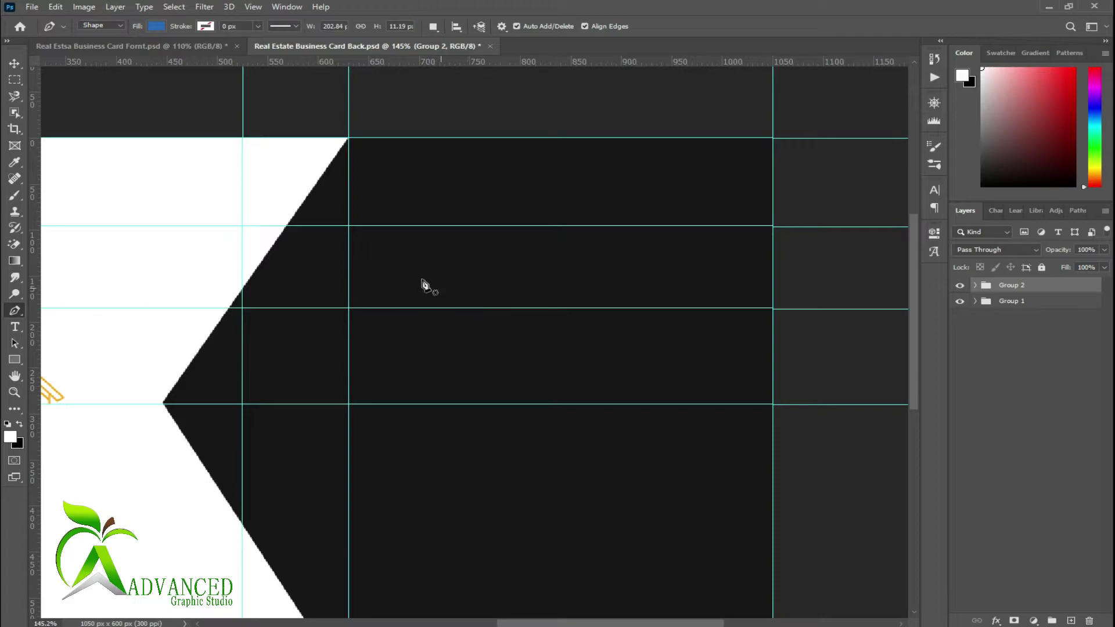
# - Draw the band shape from the chevron's top corner along its diagonal to the right edge
pyautogui.click(349, 139)
pyautogui.click(287, 226)
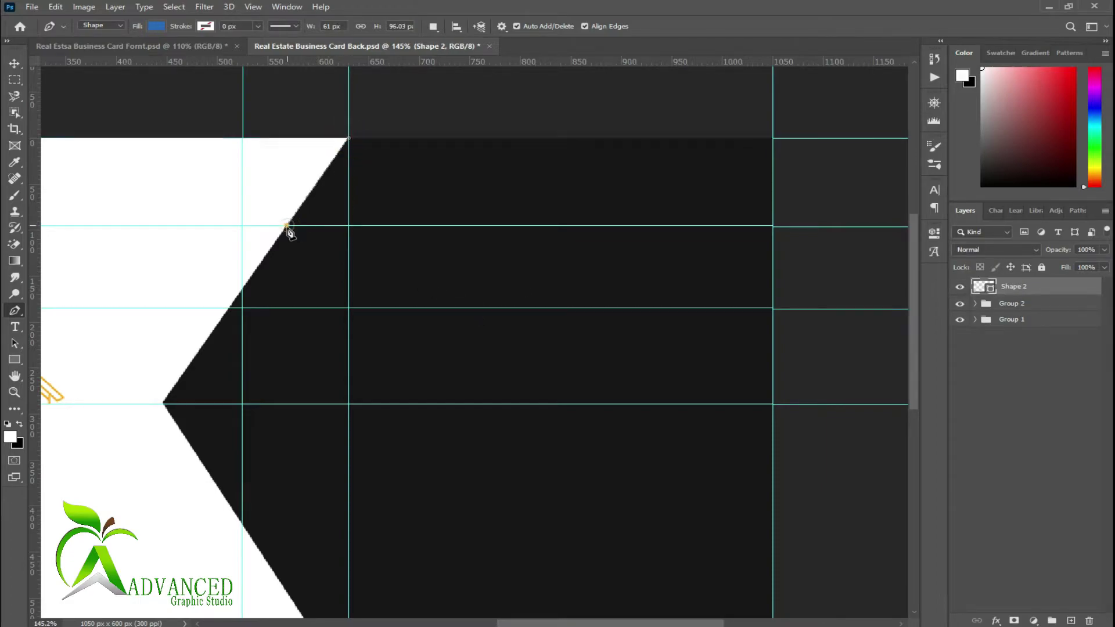
pyautogui.click(349, 307)
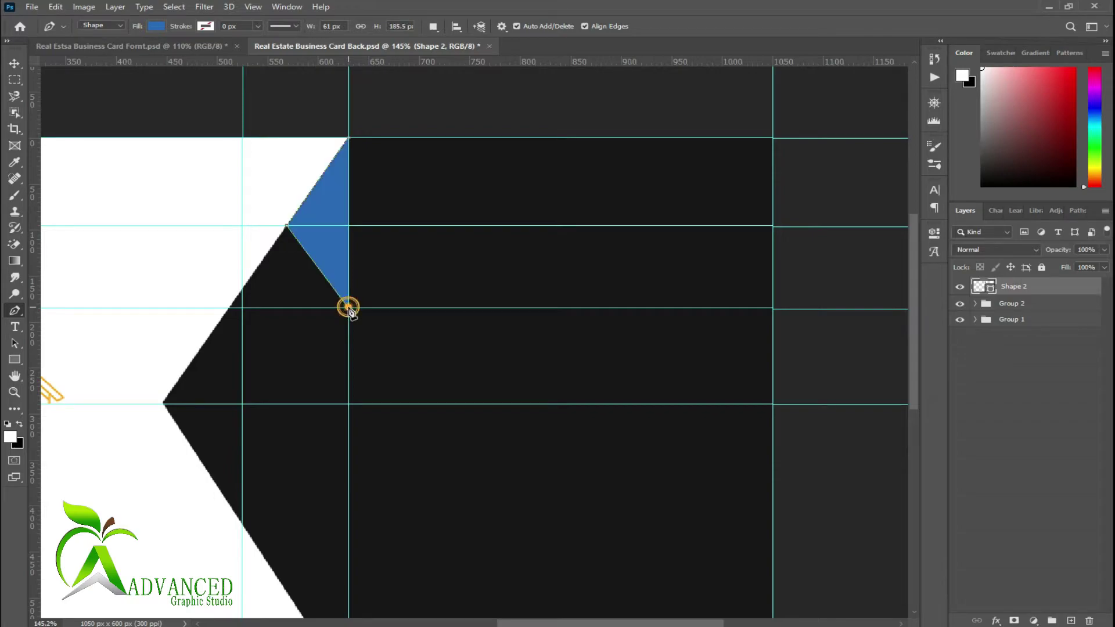
pyautogui.click(773, 309)
pyautogui.click(773, 138)
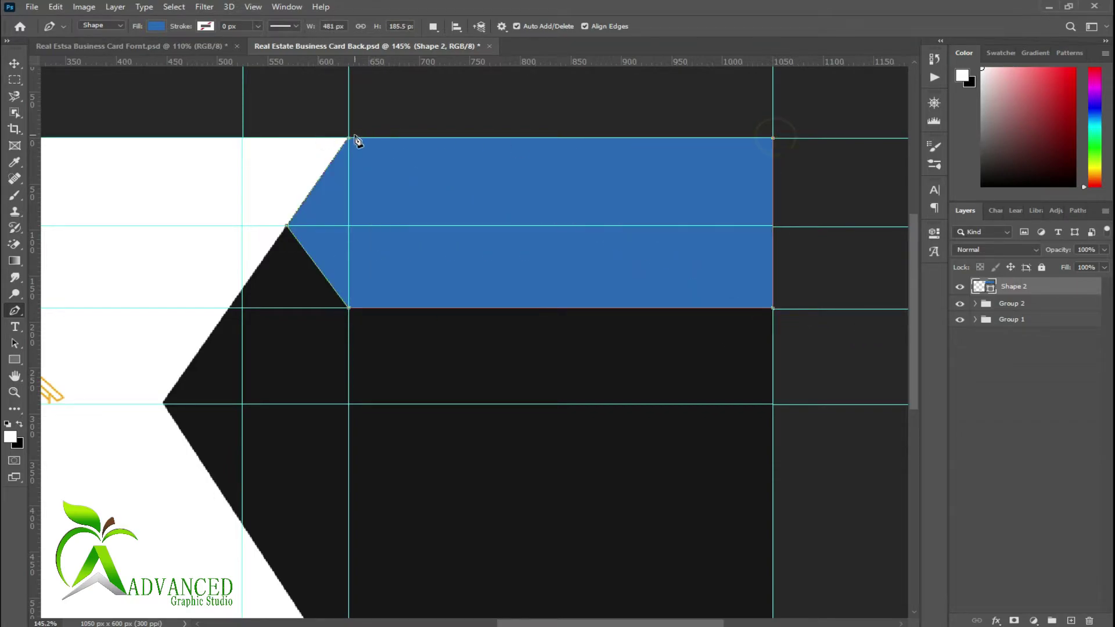
pyautogui.click(349, 139)
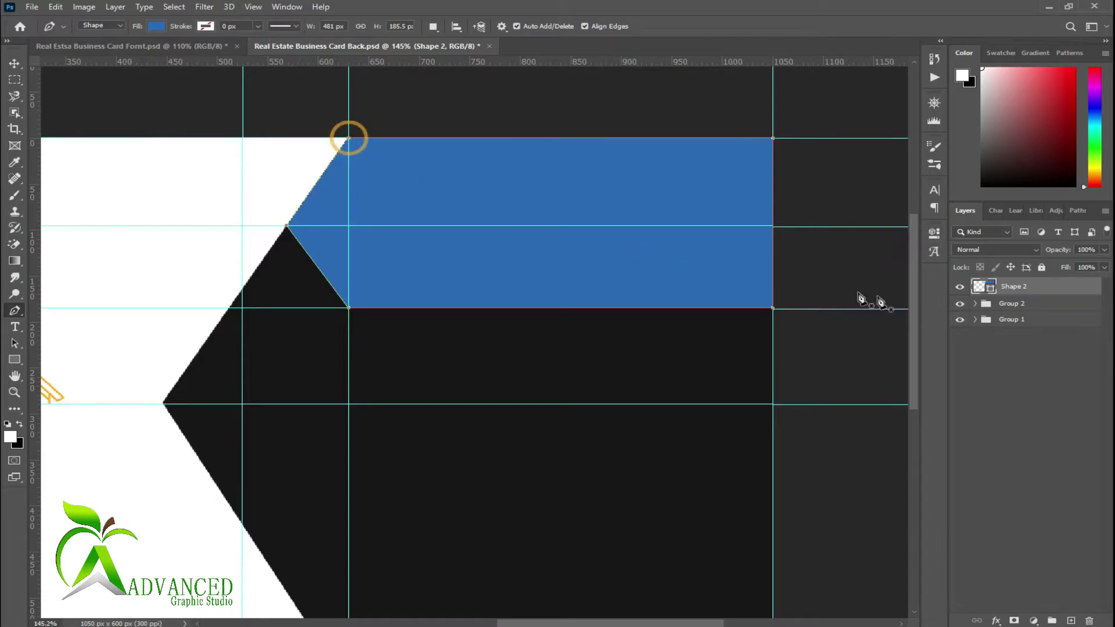
# - Fill the band (Shape 2) with the orange swatch and zoom out
pyautogui.doubleClick(992, 293)
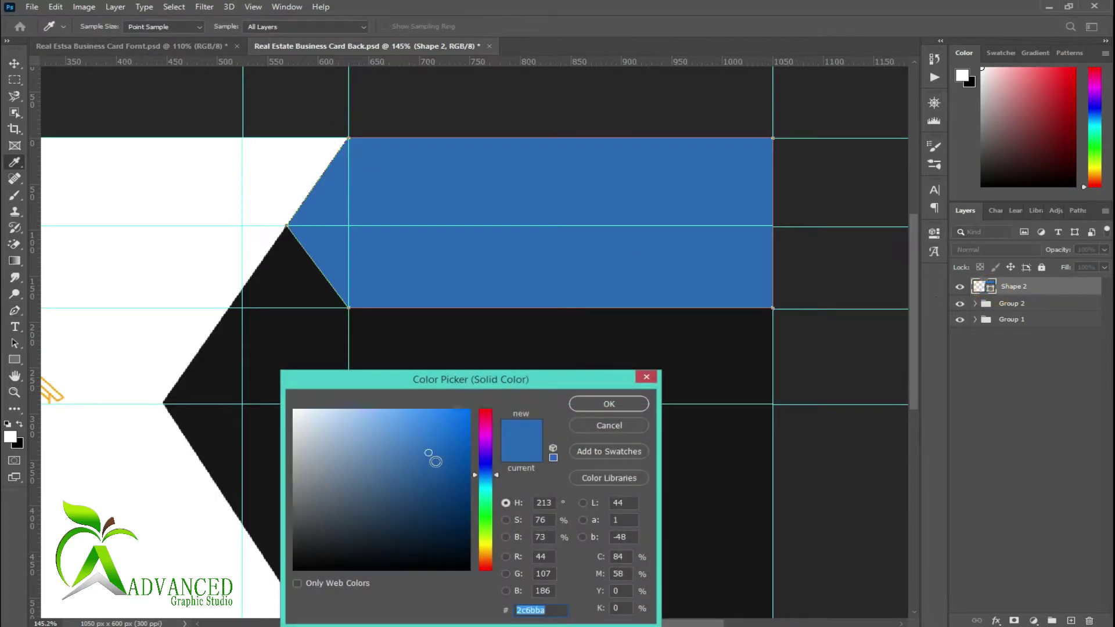
pyautogui.click(601, 428)
pyautogui.click(156, 26)
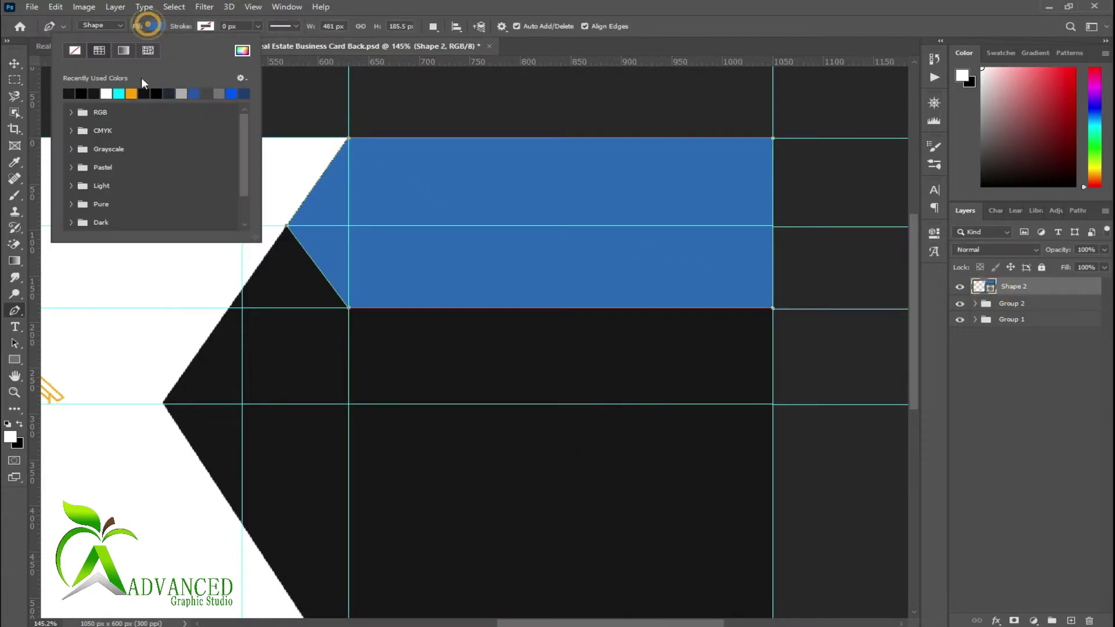
pyautogui.click(131, 91)
pyautogui.click(15, 63)
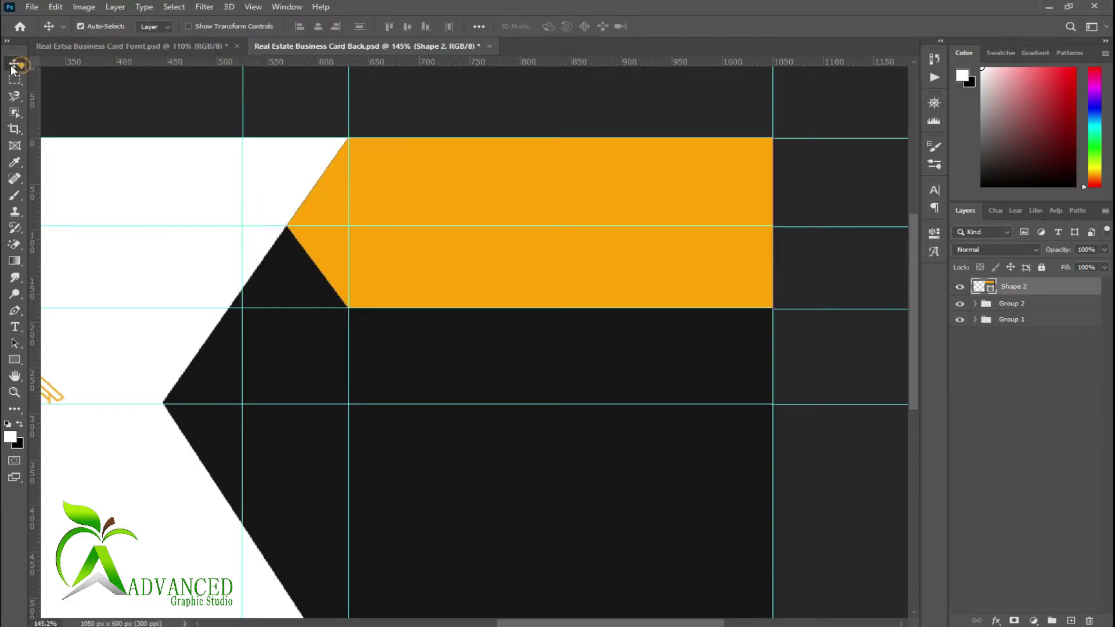
pyautogui.click(1032, 441)
pyautogui.scroll(-1, 569, 310)
pyautogui.scroll(-2, 569, 310)
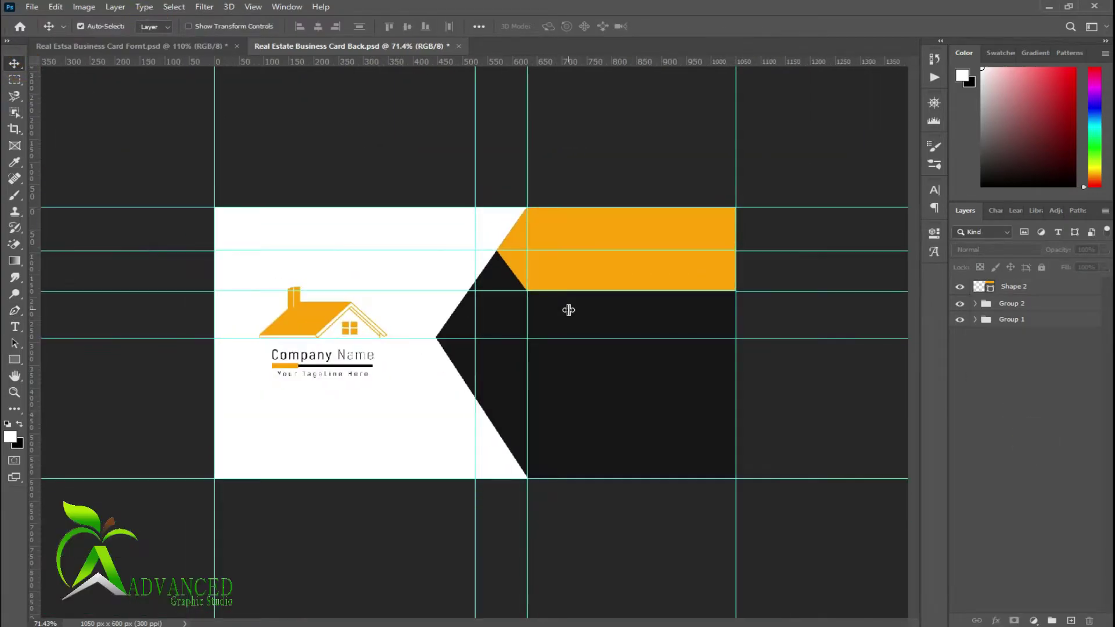
pyautogui.scroll(1, 569, 310)
pyautogui.scroll(1, 568, 310)
pyautogui.scroll(1, 569, 310)
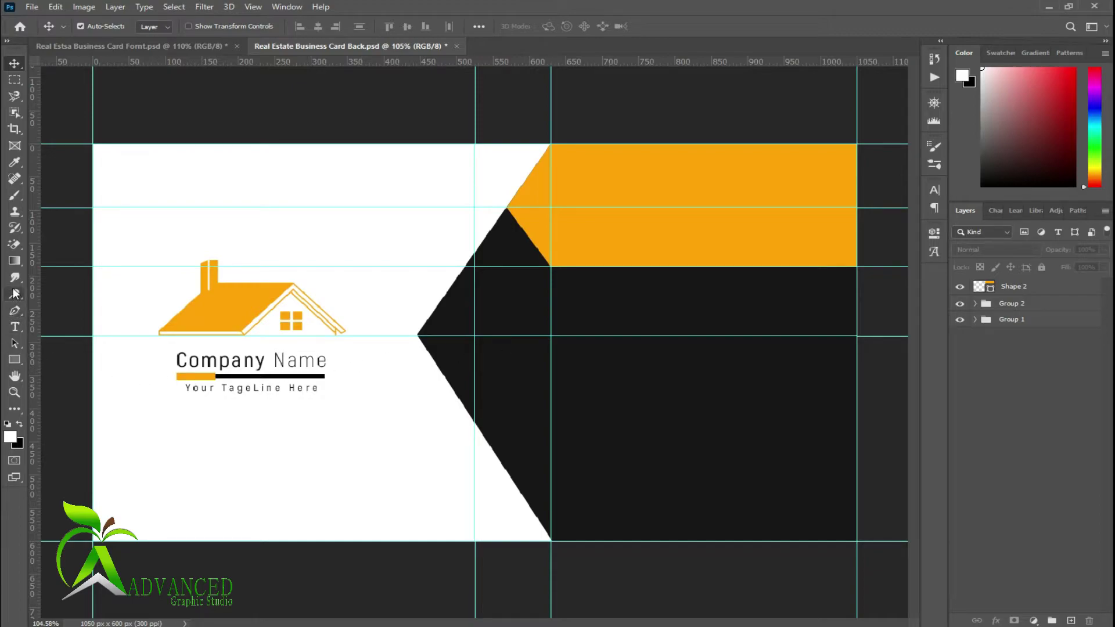
# - Draw a thin strip tracing the chevron's pointed left edges, adding a guide at the band's tip
pyautogui.click(15, 311)
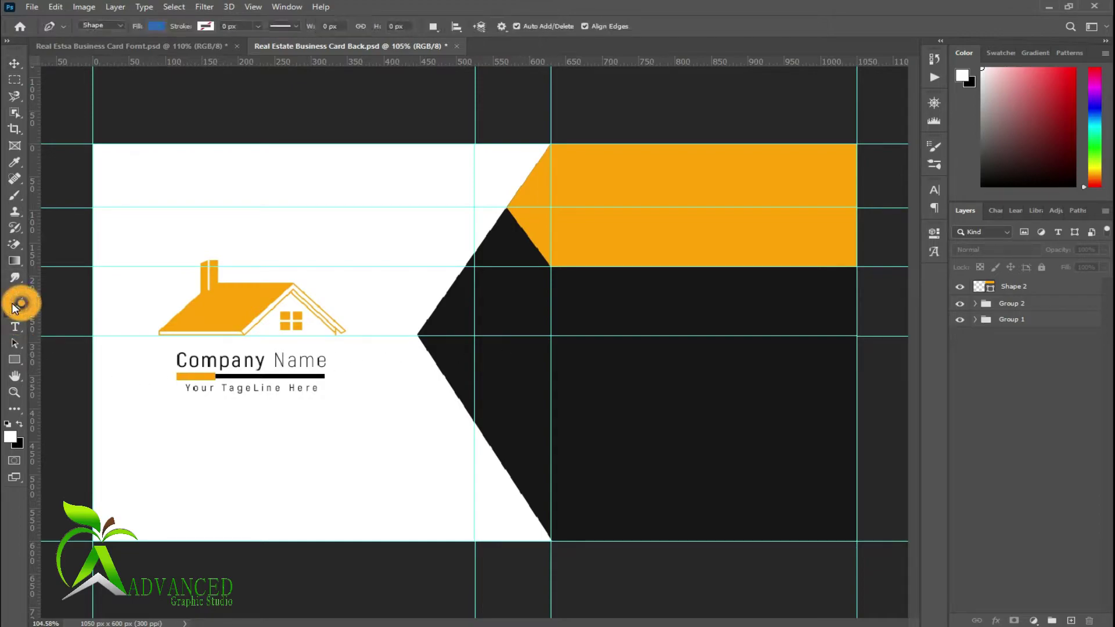
pyautogui.click(506, 208)
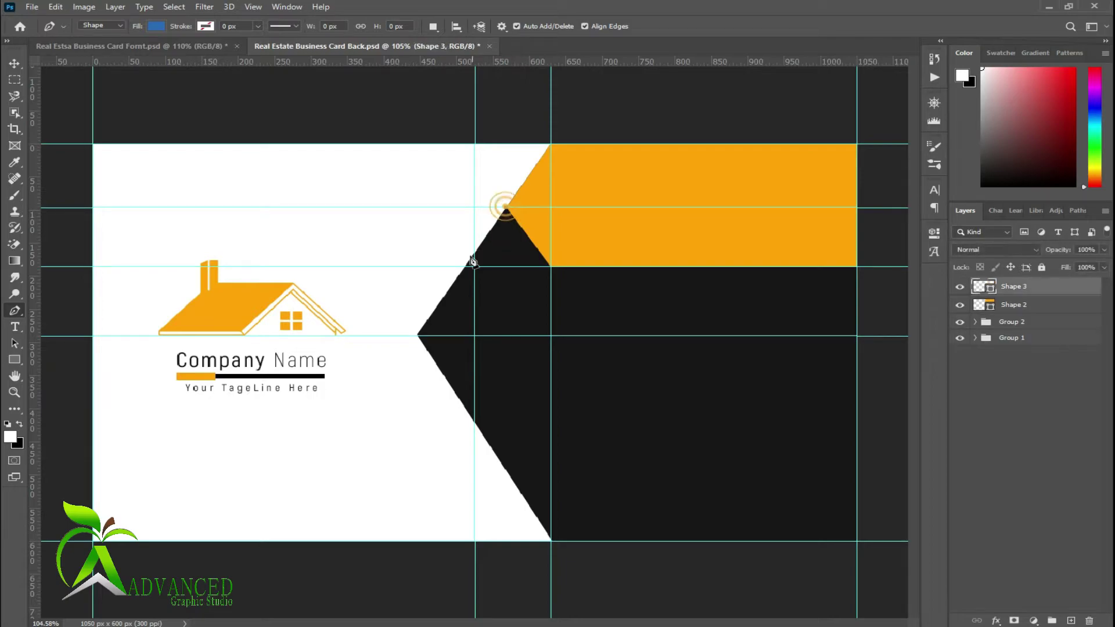
pyautogui.click(417, 336)
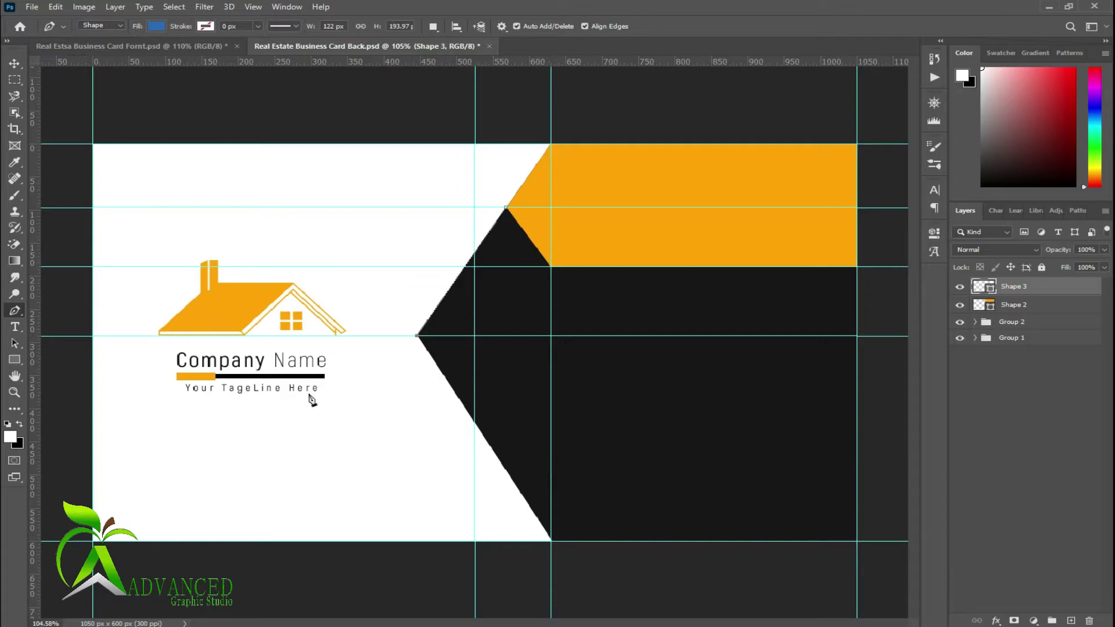
pyautogui.moveTo(37, 379); pyautogui.dragTo(510, 421)
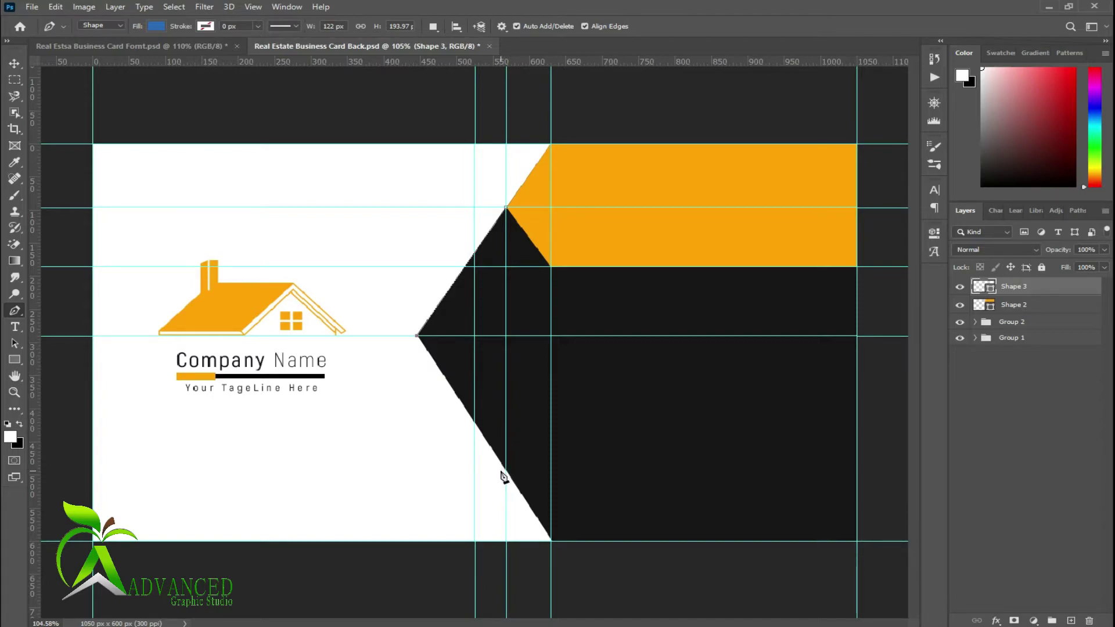
pyautogui.click(506, 471)
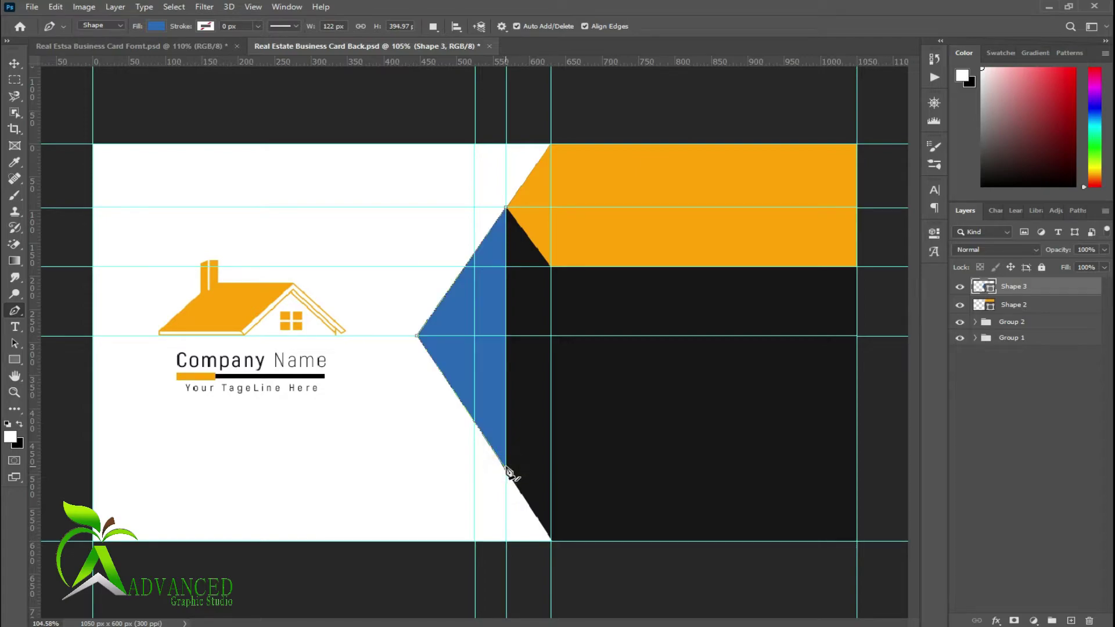
pyautogui.click(506, 476)
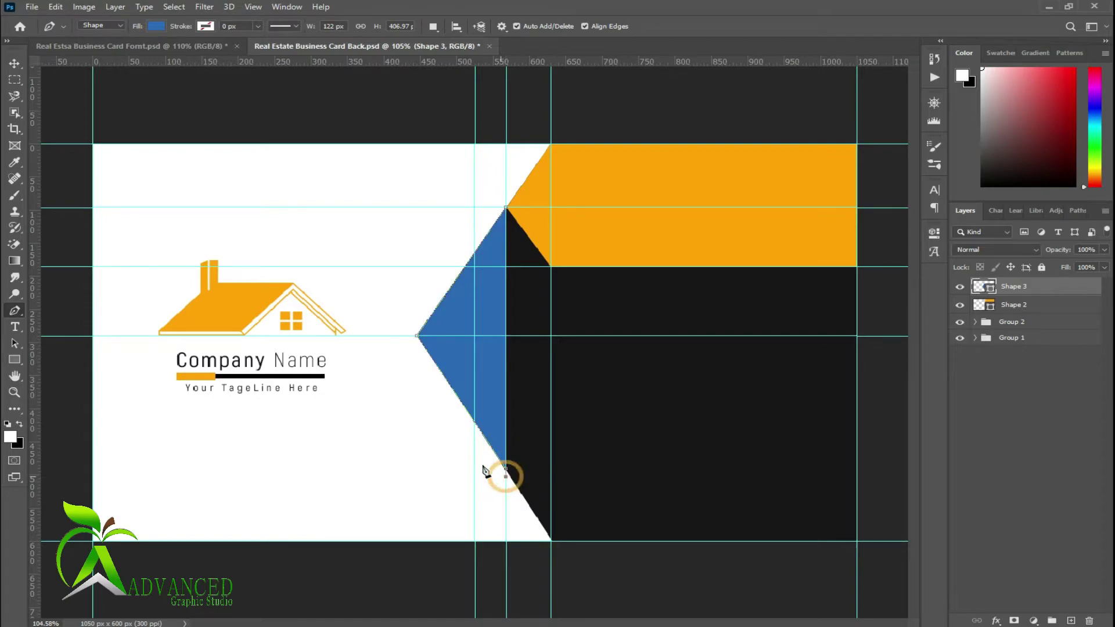
pyautogui.click(411, 336)
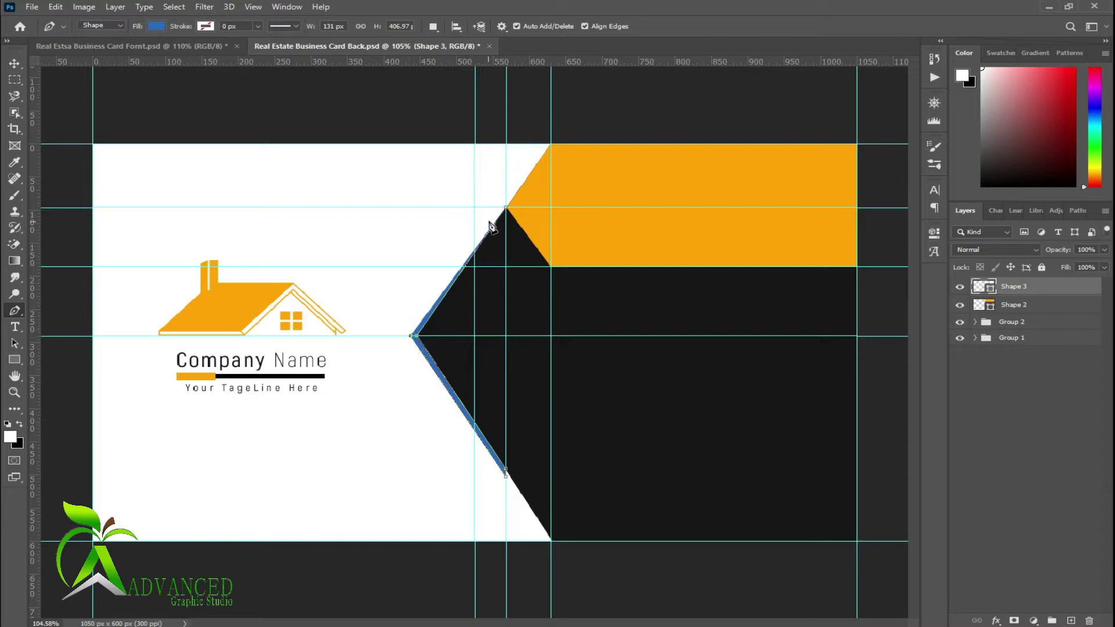
pyautogui.click(505, 208)
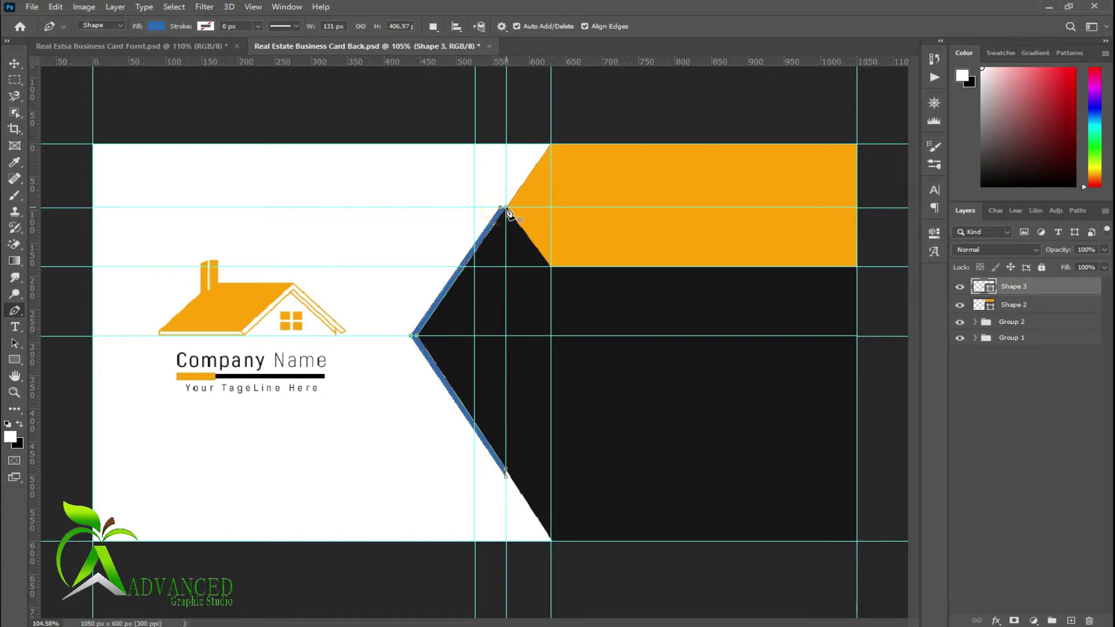
# - Fill the strip (Shape 3) with orange and select its layer
pyautogui.click(155, 26)
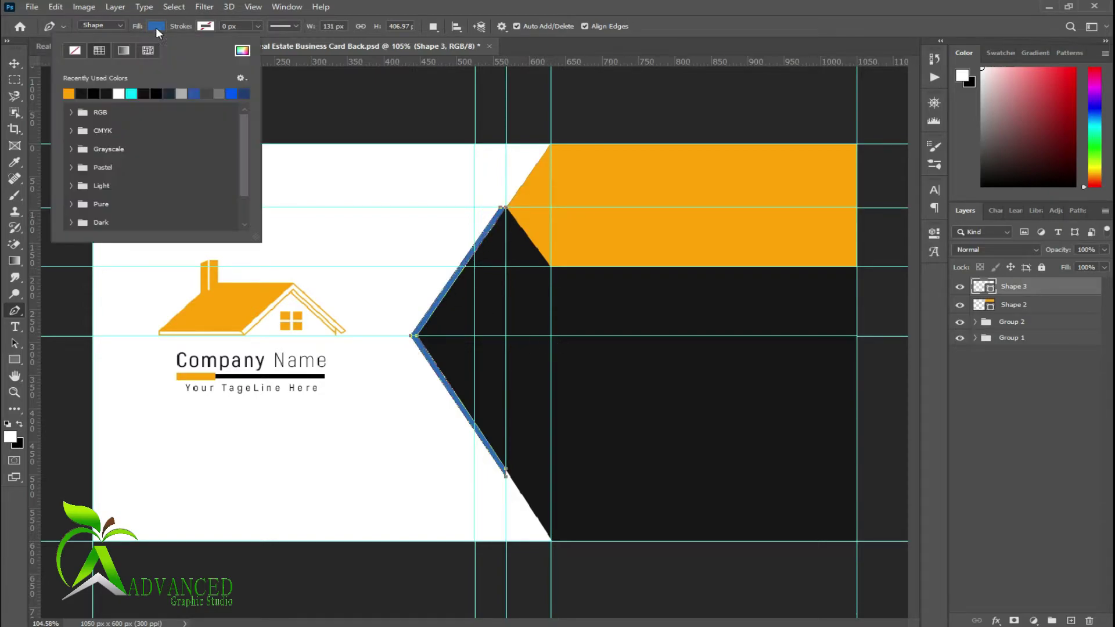
pyautogui.click(70, 93)
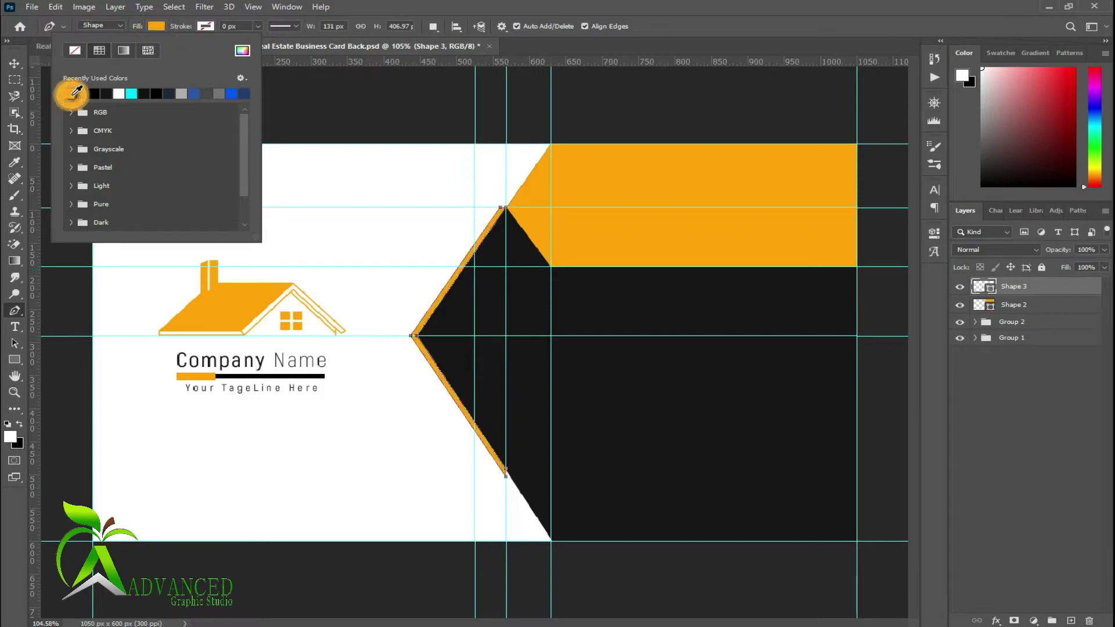
pyautogui.click(14, 62)
pyautogui.click(1002, 455)
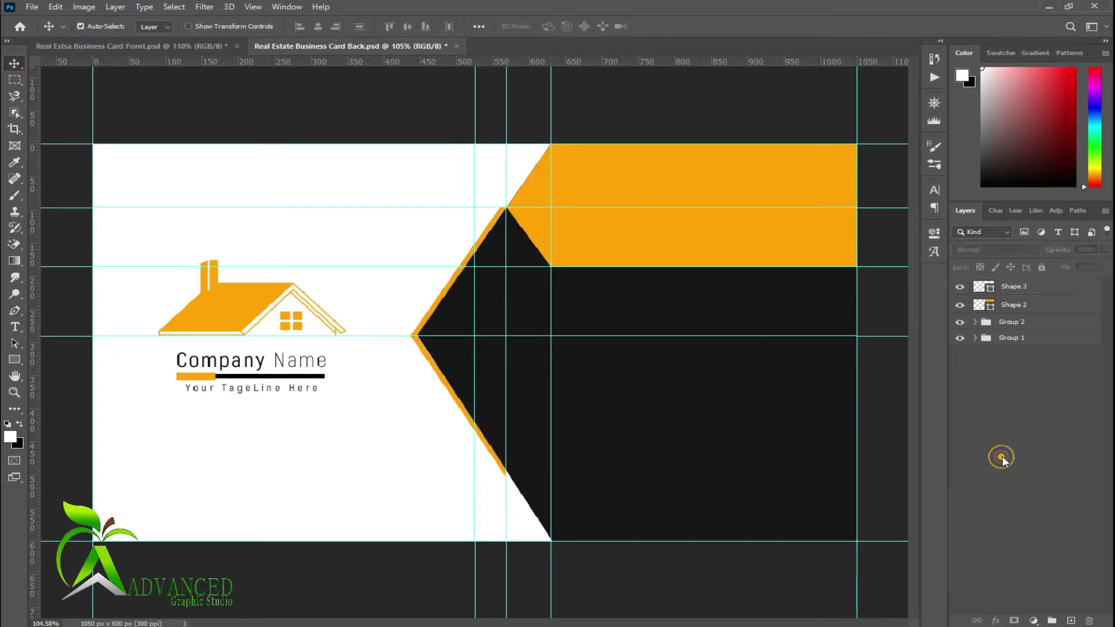
pyautogui.click(1035, 292)
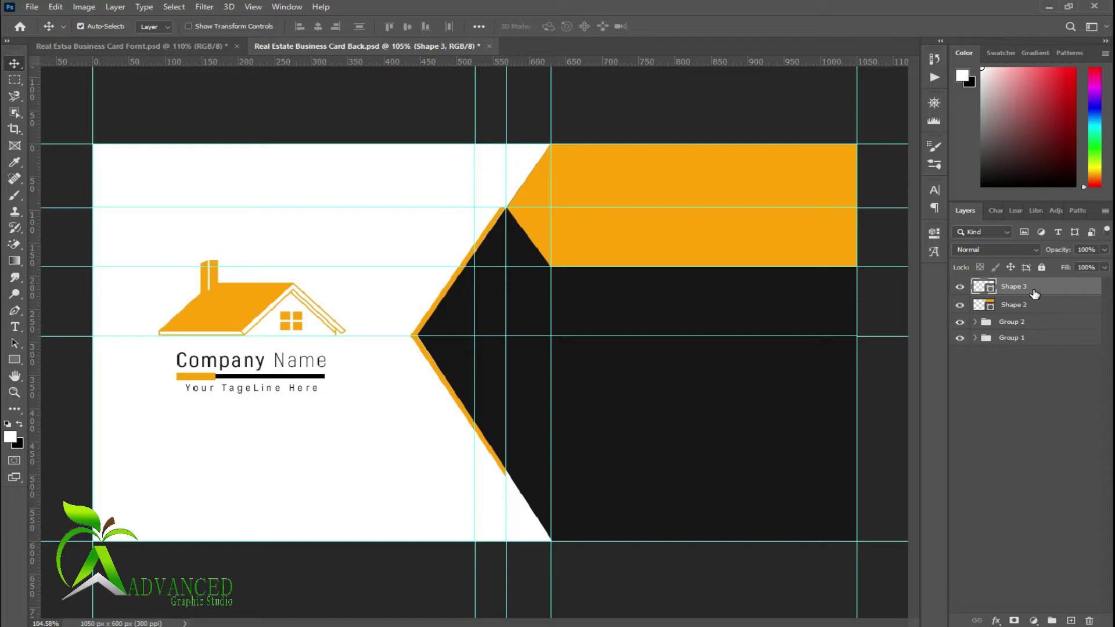
# - Nudge the black chevron to open a thin white gap and delete four extra guides
pyautogui.press('Right')
pyautogui.press('Left')
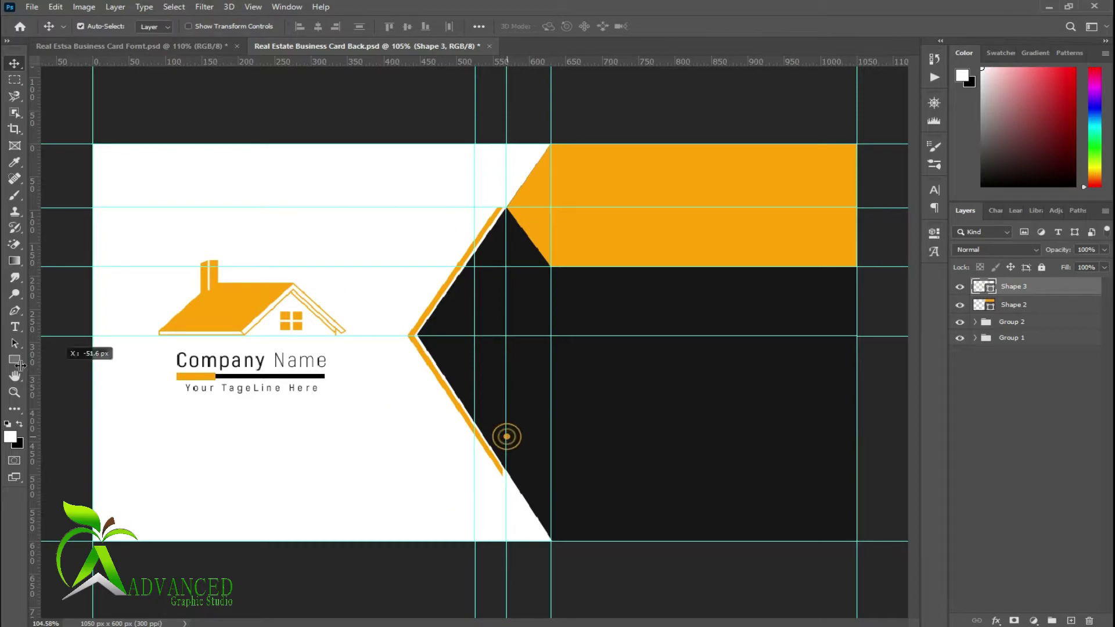
pyautogui.moveTo(507, 437); pyautogui.dragTo(32, 348)
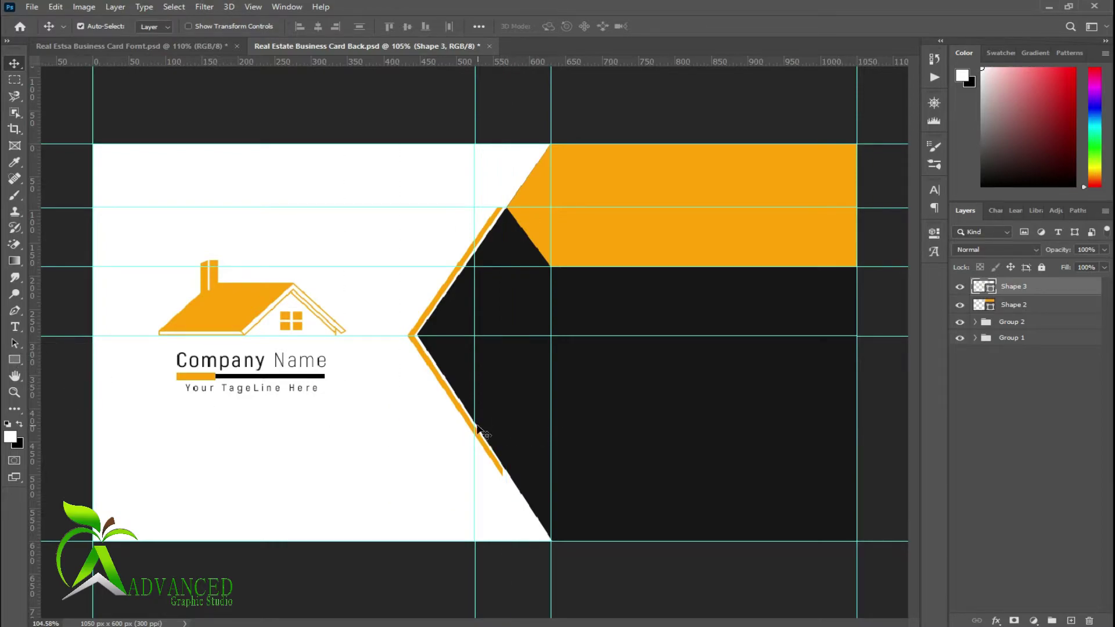
pyautogui.moveTo(550, 418); pyautogui.dragTo(26, 395)
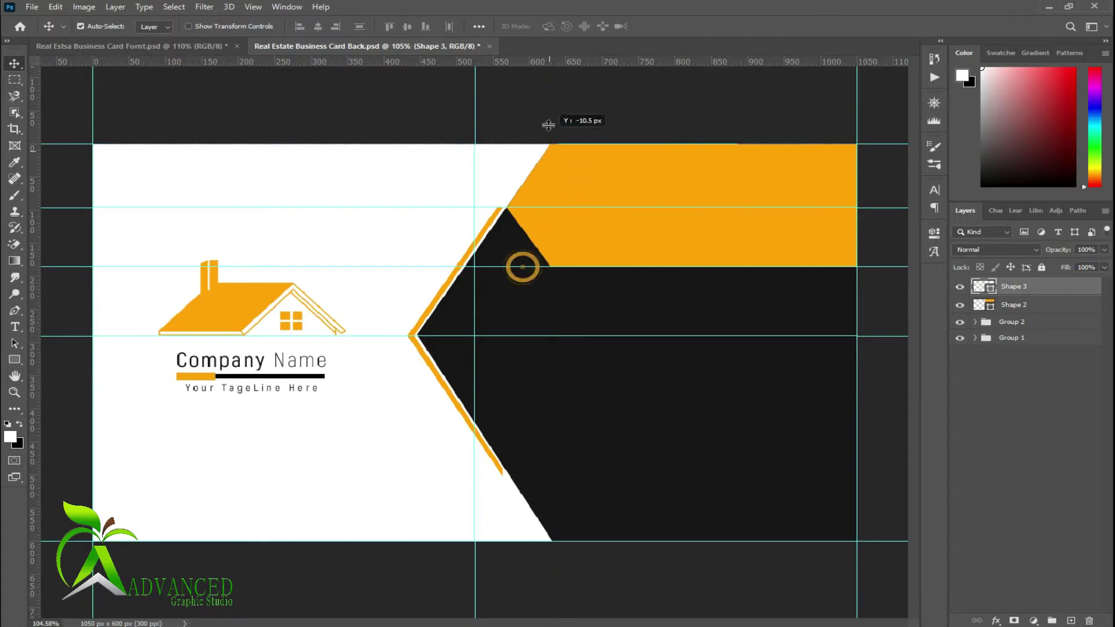
pyautogui.moveTo(523, 267); pyautogui.dragTo(587, 58)
pyautogui.moveTo(576, 207); pyautogui.dragTo(579, 59)
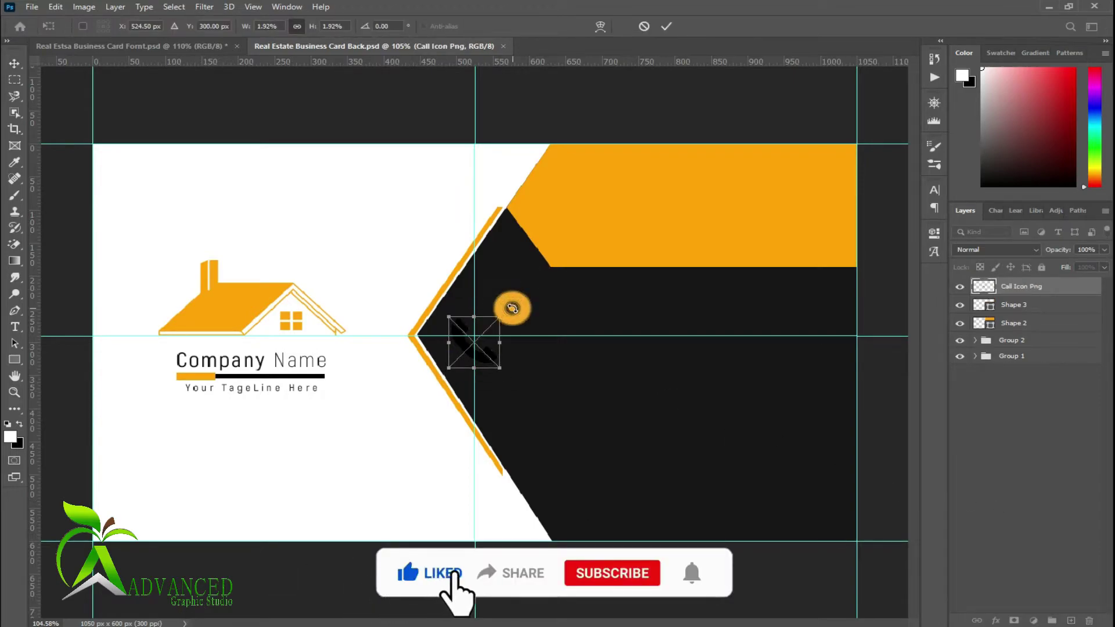
# - Tilt the phone icon on the black panel, then move Shape 2 and Shape 3 into Group 1
pyautogui.moveTo(511, 307)
pyautogui.mouseDown()
pyautogui.moveTo(405, 357)
pyautogui.moveTo(401, 317)
pyautogui.mouseUp()
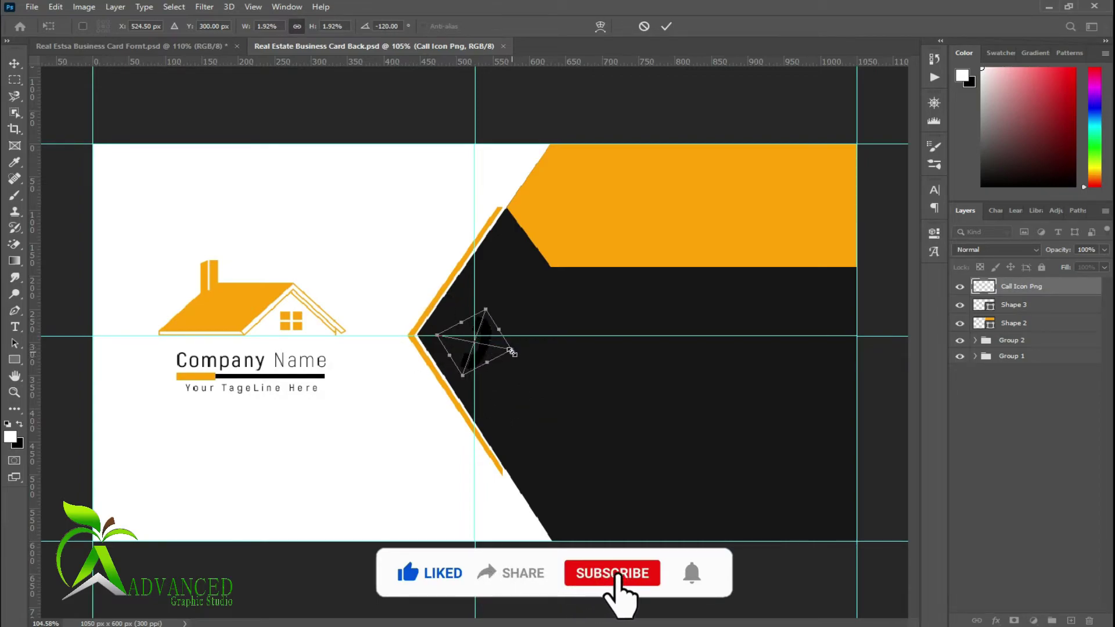
pyautogui.click(666, 26)
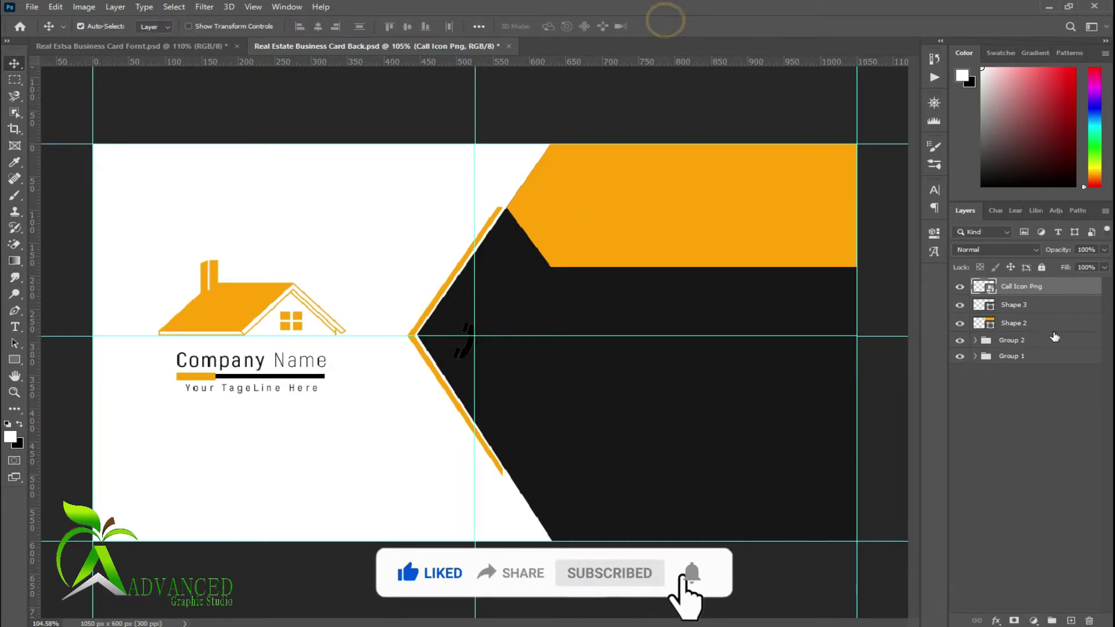
pyautogui.click(1022, 323)
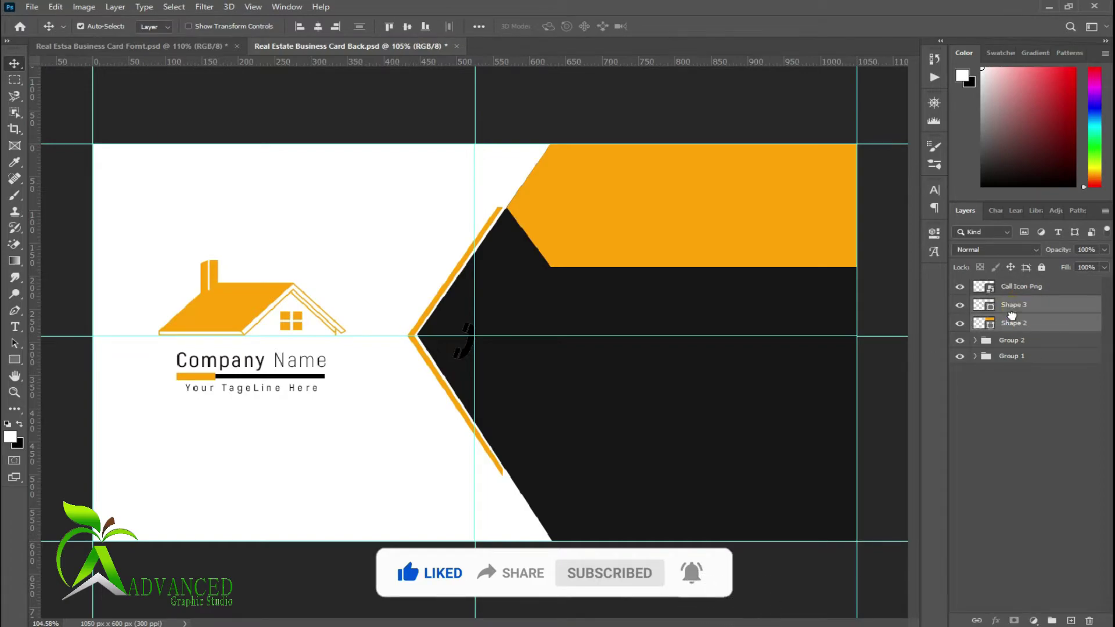
pyautogui.moveTo(1011, 316); pyautogui.dragTo(988, 338)
pyautogui.click(960, 303)
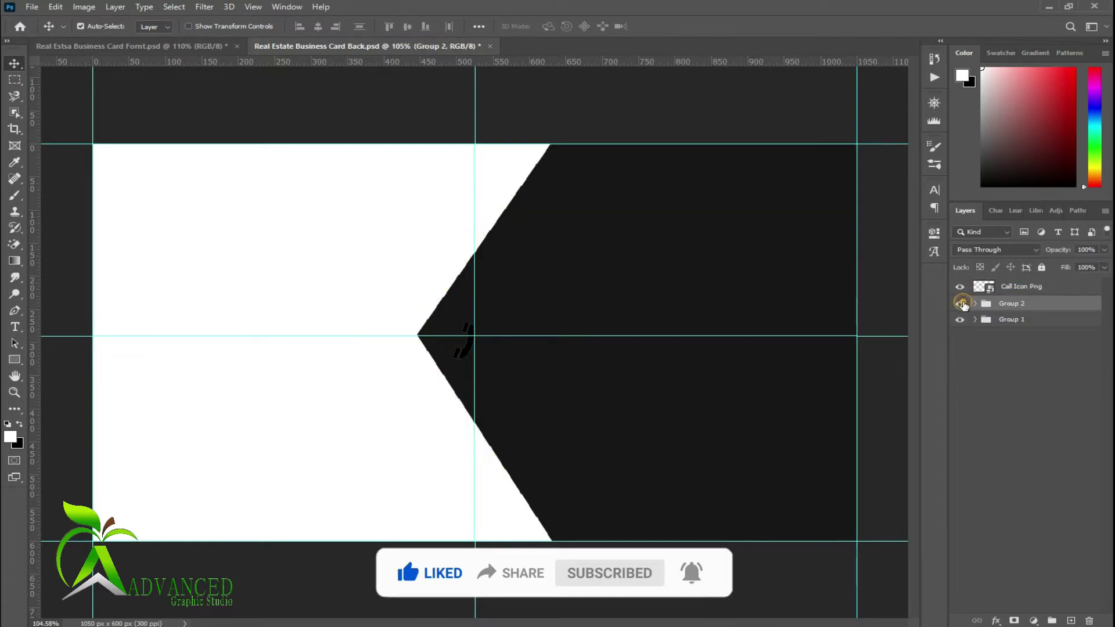
pyautogui.click(975, 303)
pyautogui.click(1020, 321)
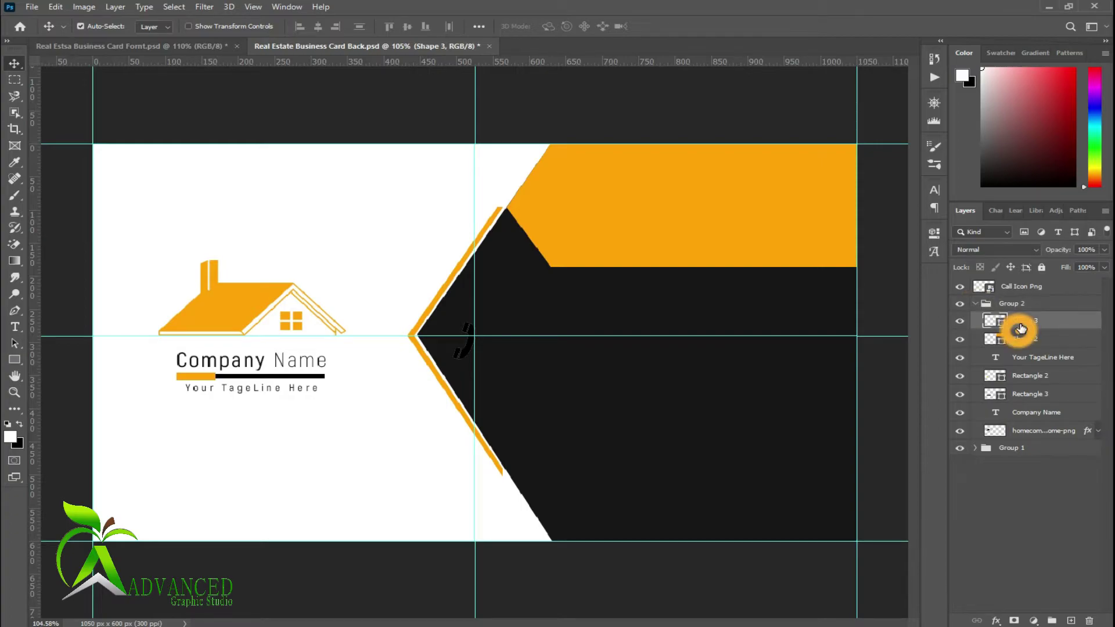
pyautogui.moveTo(1021, 320); pyautogui.dragTo(993, 449)
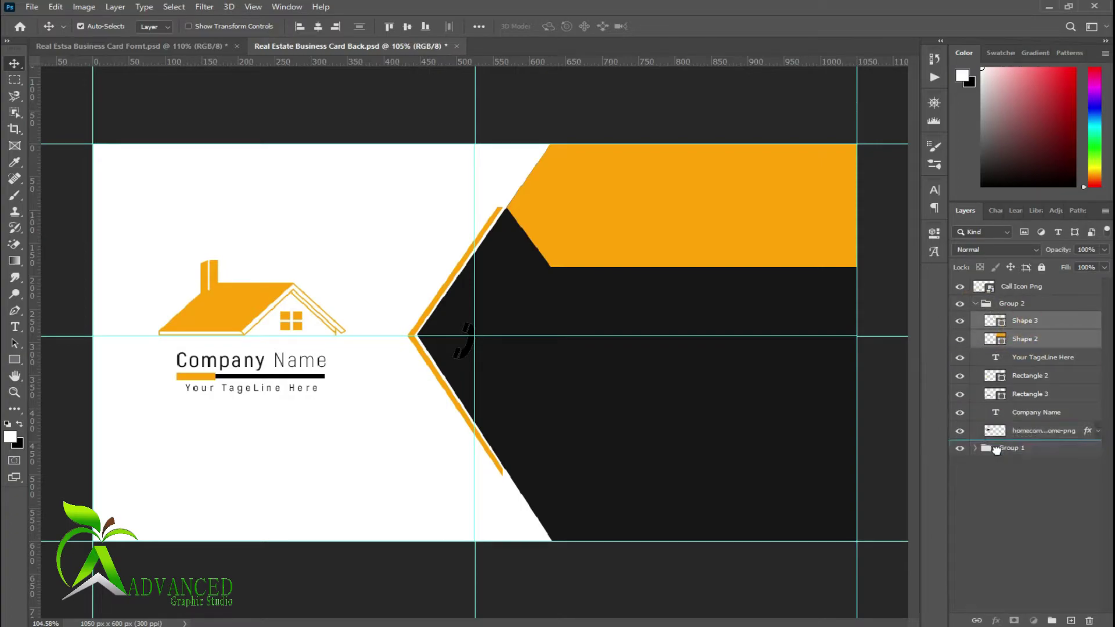
pyautogui.click(960, 411)
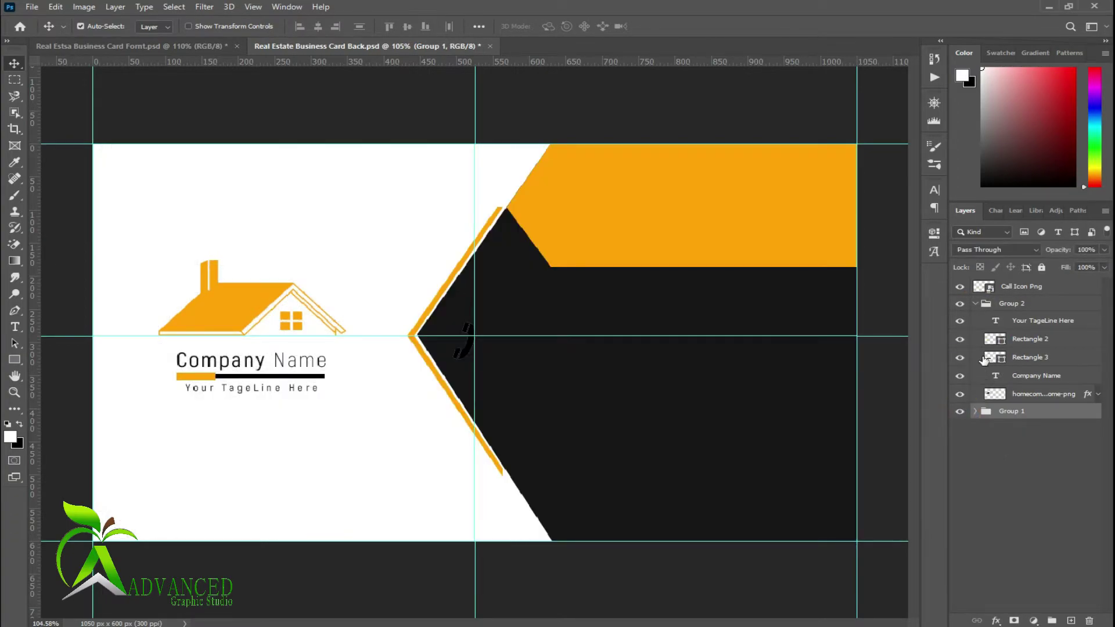
# - Collapse Group 2 and briefly hide it to check its contents
pyautogui.click(982, 304)
pyautogui.click(975, 304)
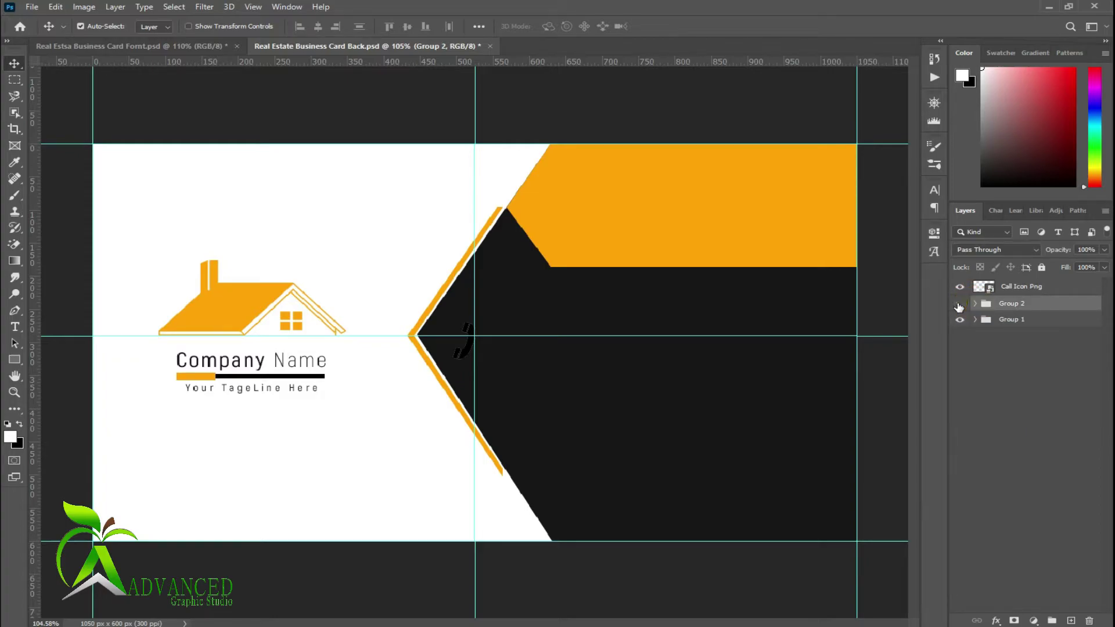
pyautogui.click(960, 305)
# - Give Call Icon Png an orange Color Overlay and move it to the panel's right end
pyautogui.rightClick(1013, 291)
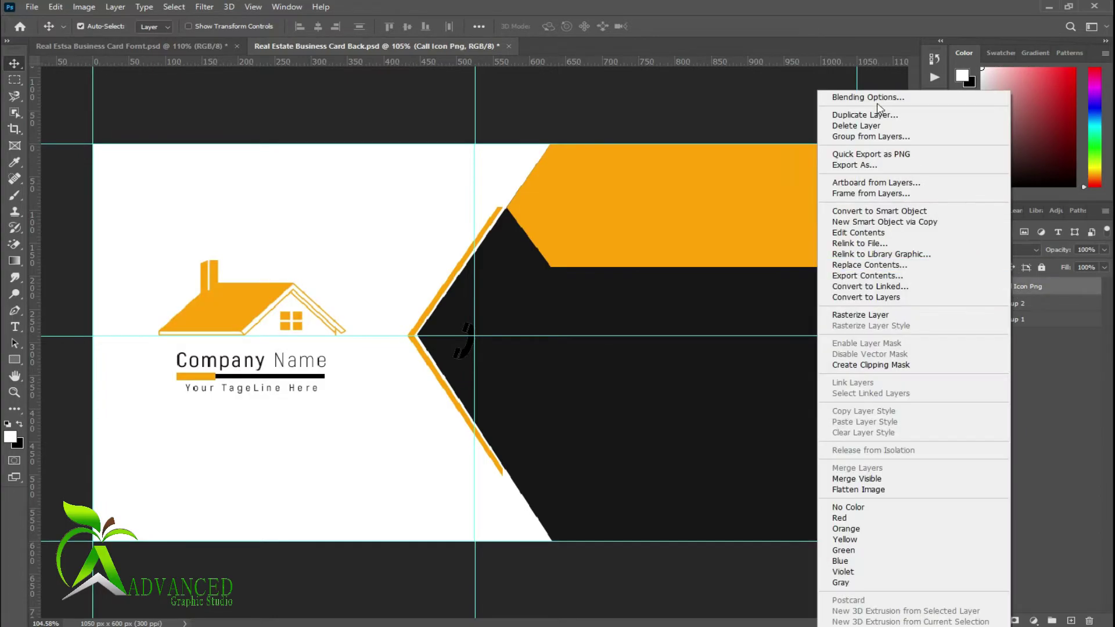
pyautogui.click(873, 93)
pyautogui.click(323, 468)
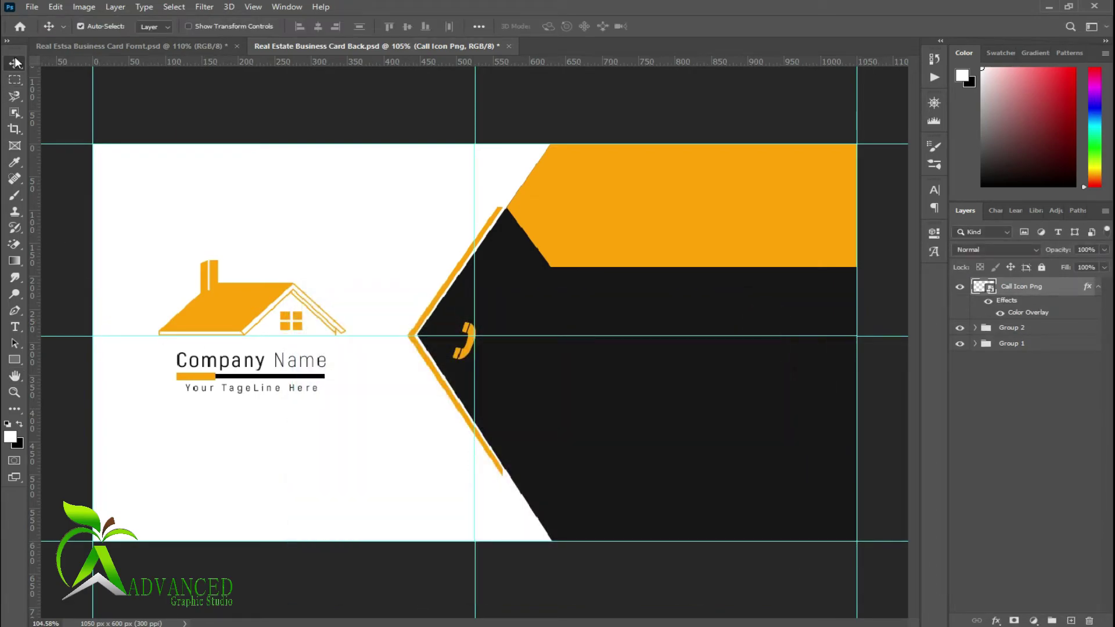
pyautogui.moveTo(464, 354)
pyautogui.mouseDown()
pyautogui.moveTo(807, 355)
pyautogui.moveTo(837, 333)
pyautogui.mouseUp()
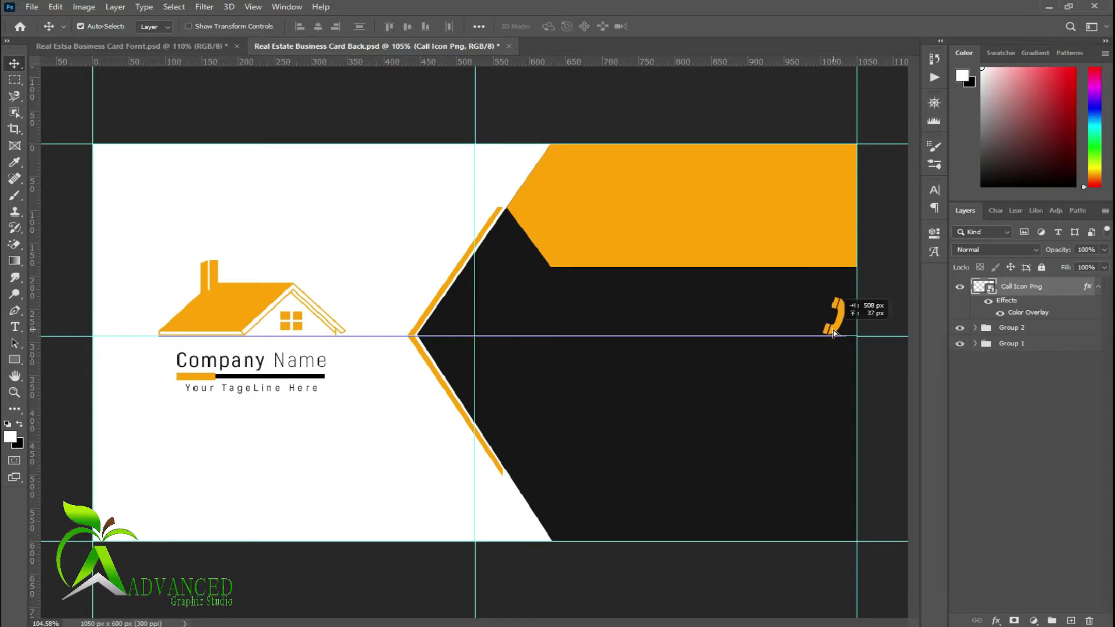
pyautogui.moveTo(837, 332); pyautogui.dragTo(824, 332)
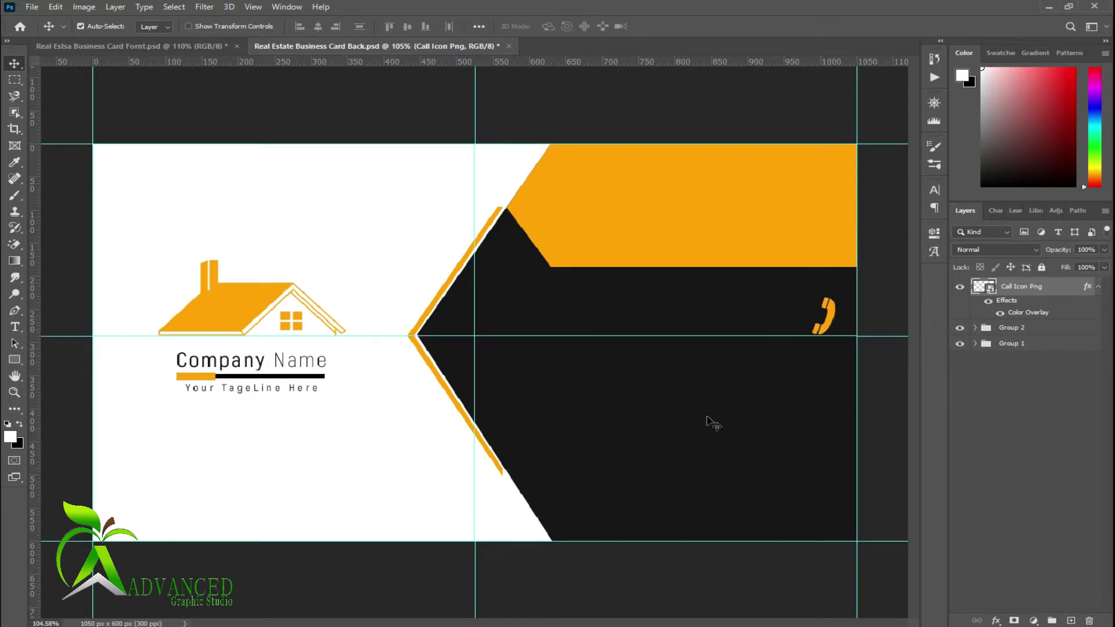
# - Draw a white rounded rectangle tile around the phone icon
pyautogui.rightClick(14, 357)
pyautogui.click(53, 370)
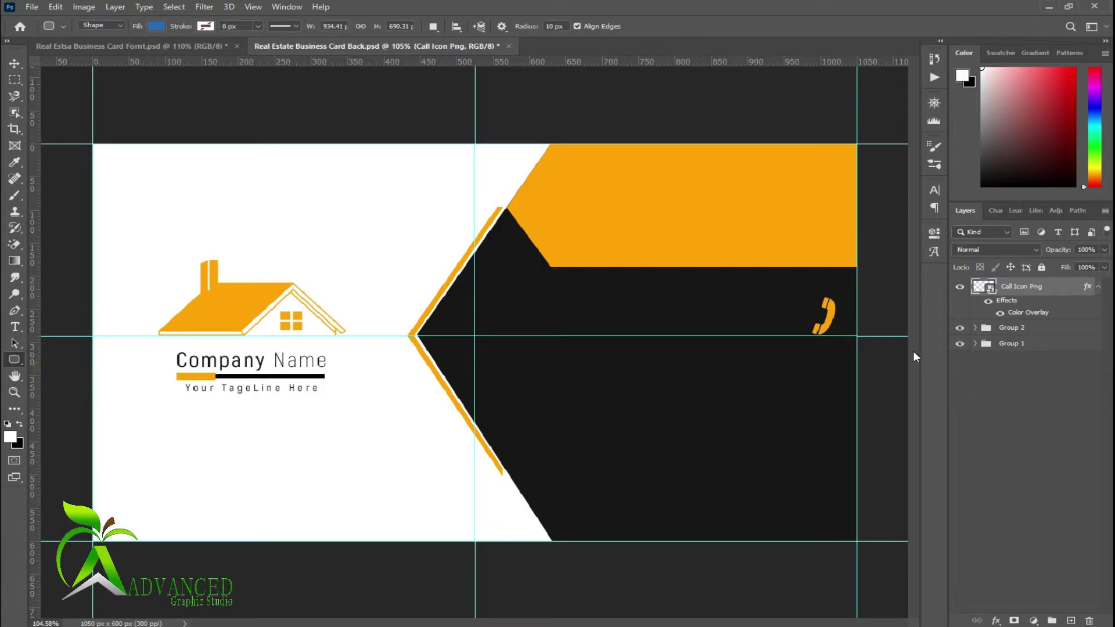
pyautogui.scroll(3, 819, 325)
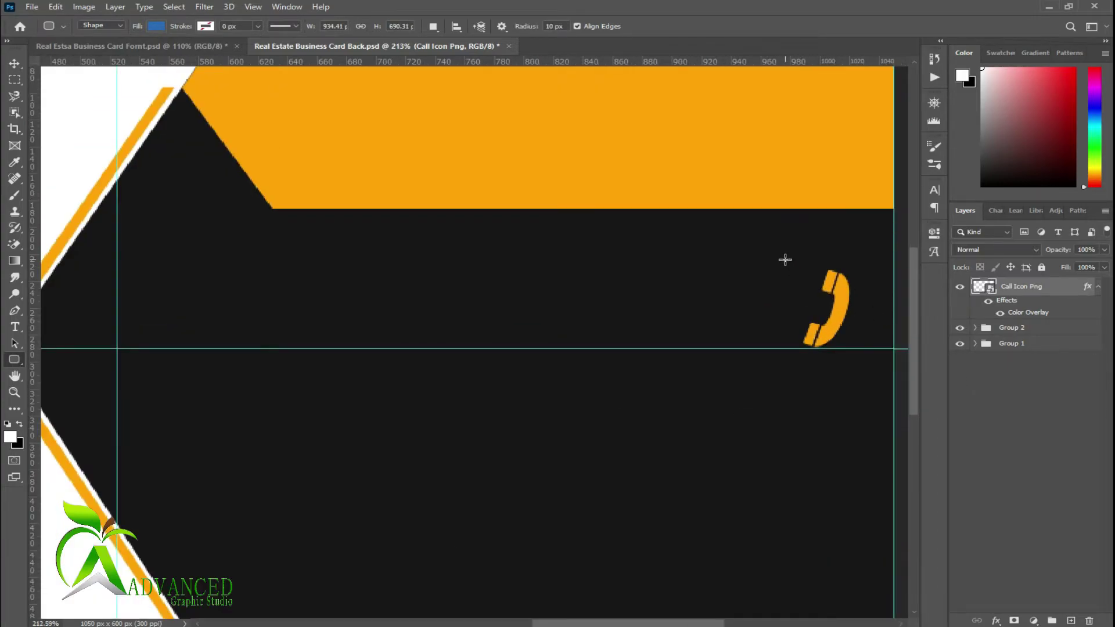
pyautogui.moveTo(785, 259); pyautogui.dragTo(864, 350)
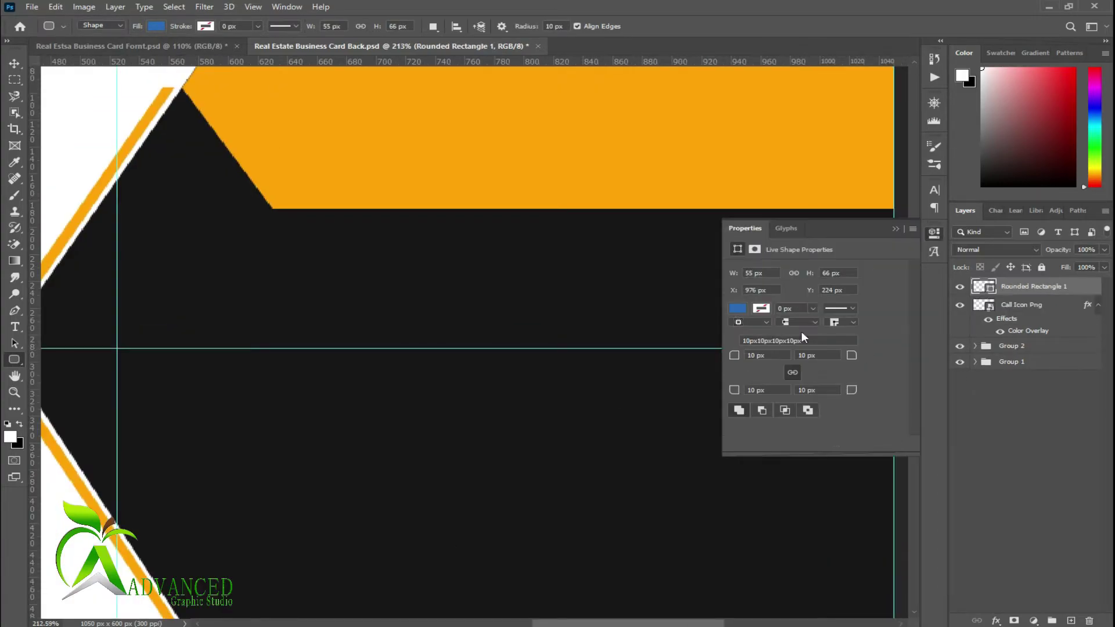
pyautogui.click(739, 310)
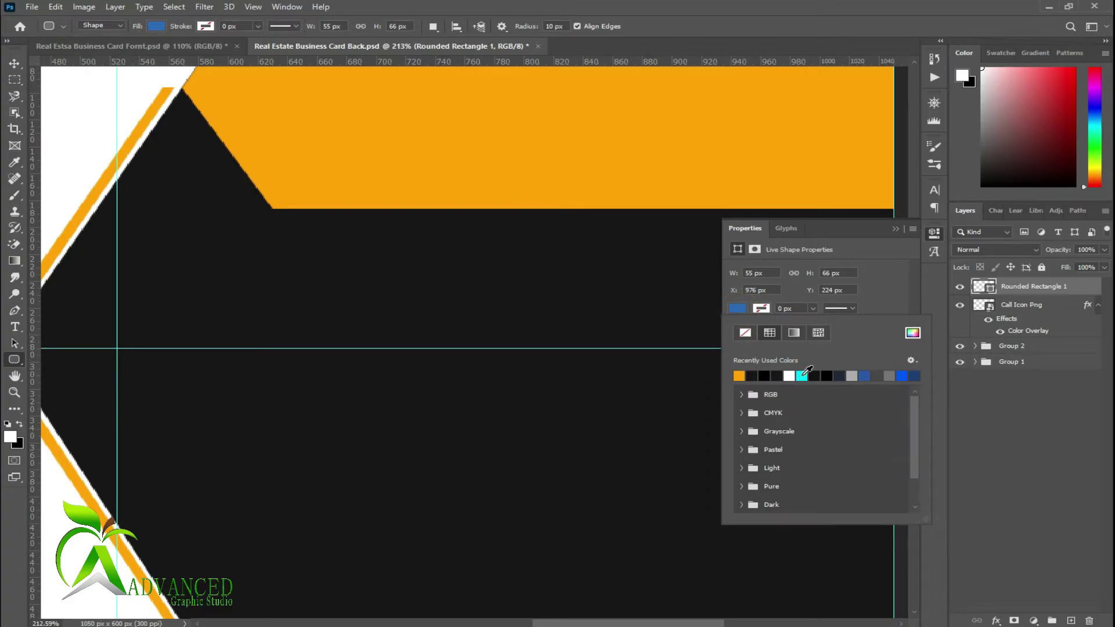
pyautogui.click(789, 376)
pyautogui.click(896, 230)
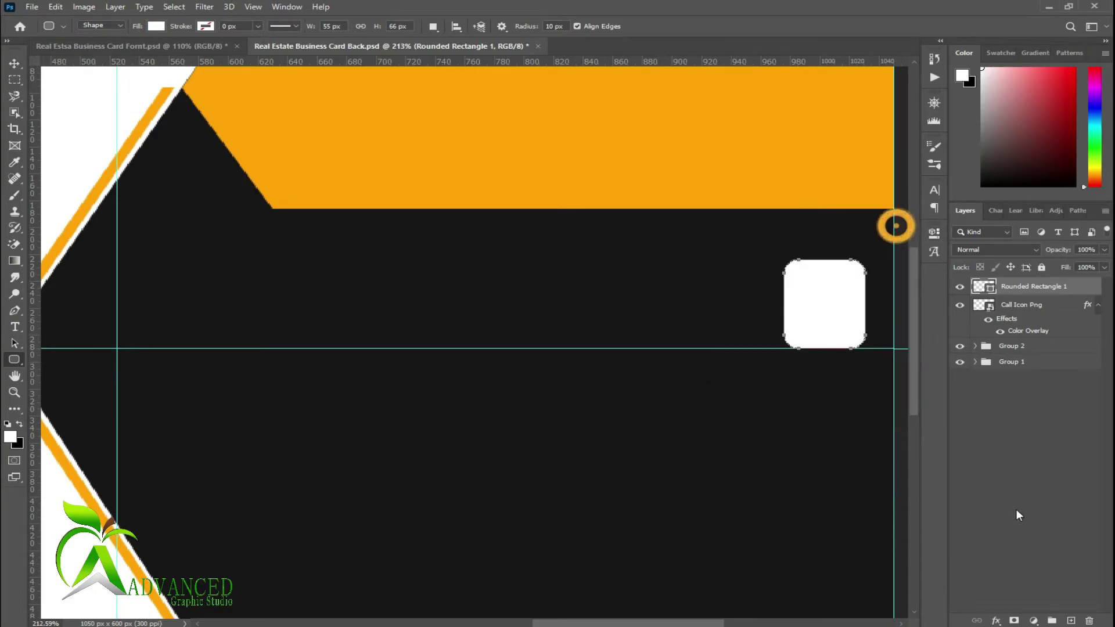
# - Move Rounded Rectangle 1 beneath the phone icon layer and save the document
pyautogui.click(1016, 510)
pyautogui.moveTo(1023, 286); pyautogui.dragTo(1022, 334)
pyautogui.click(1100, 288)
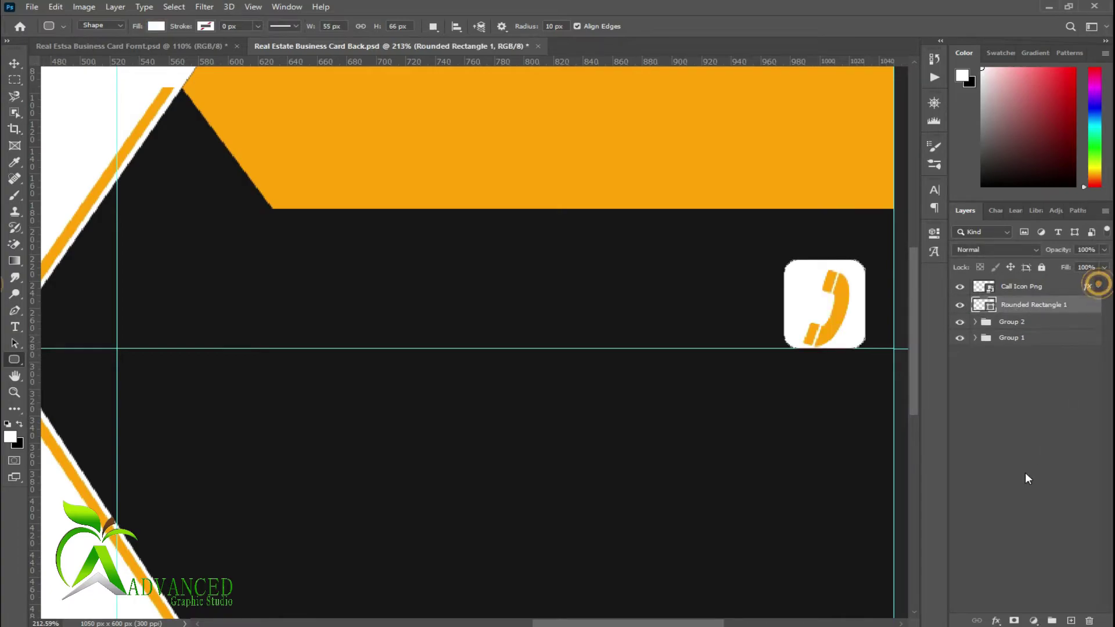
pyautogui.click(1016, 477)
pyautogui.scroll(-2, 677, 394)
pyautogui.scroll(-3, 677, 395)
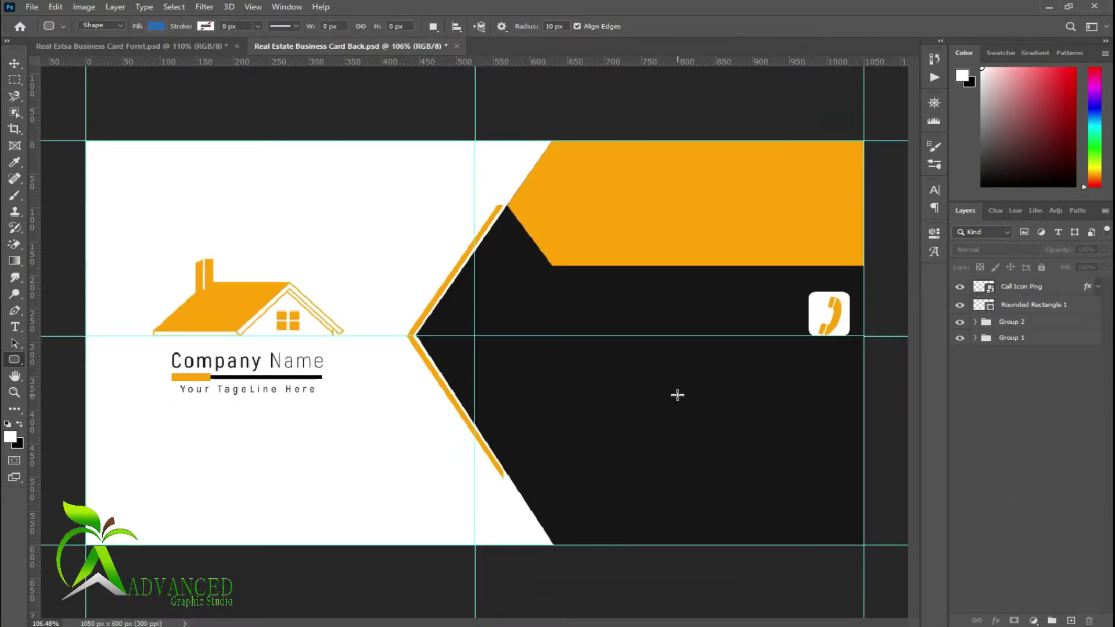
pyautogui.scroll(1, 678, 395)
pyautogui.click(15, 63)
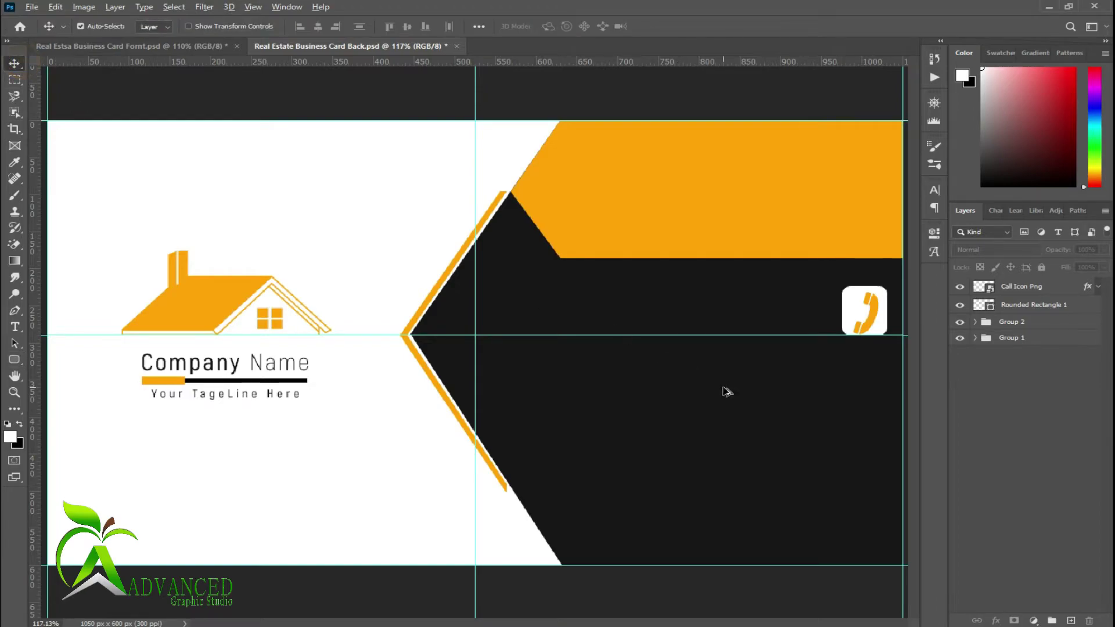
pyautogui.scroll(-1, 726, 392)
pyautogui.hotkey('ctrl', 's')
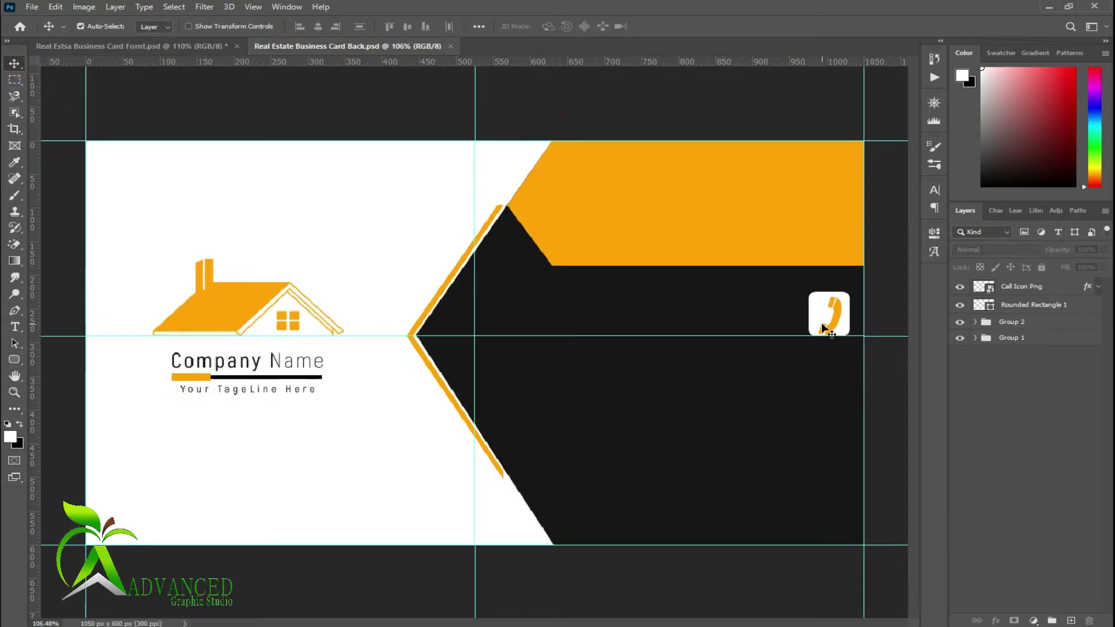
# - Center the phone icon horizontally on the white tile
pyautogui.click(1033, 305)
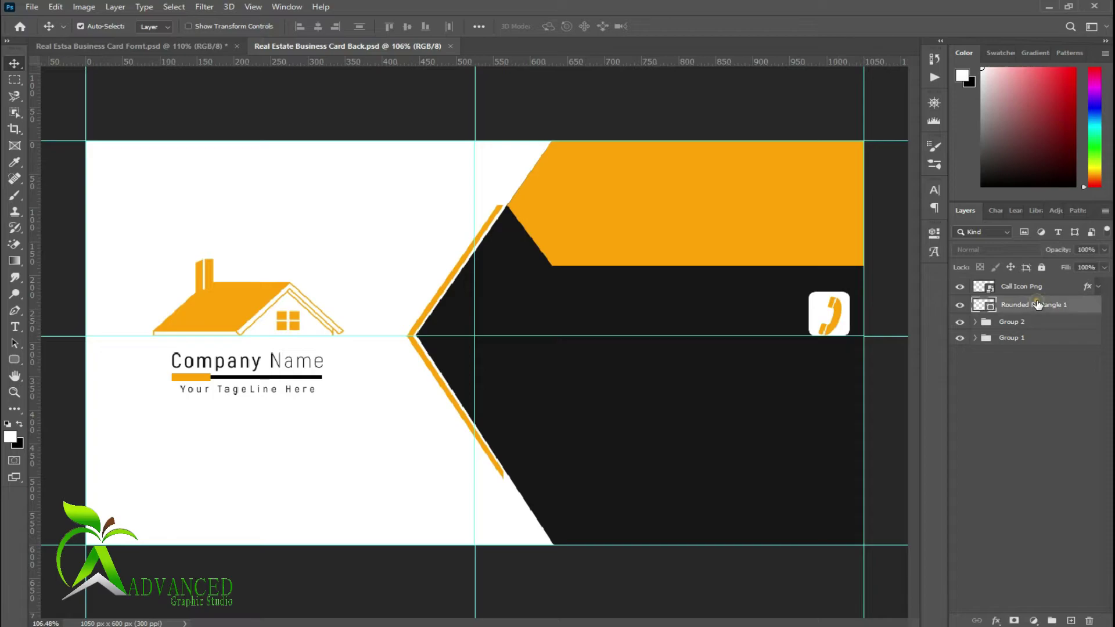
pyautogui.click(318, 28)
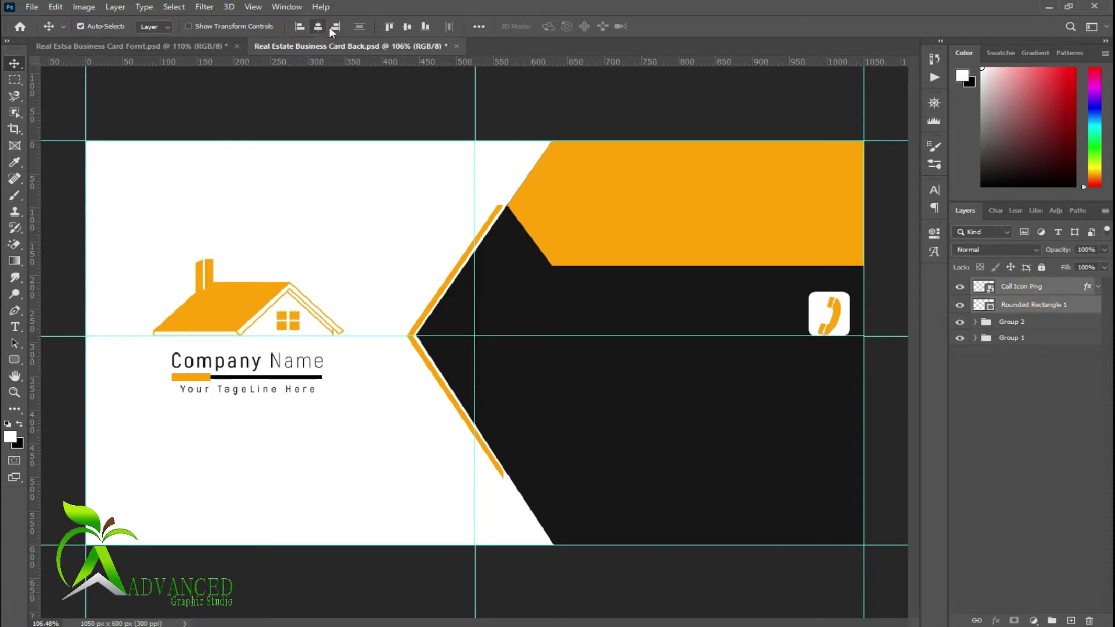
pyautogui.click(408, 28)
pyautogui.click(977, 456)
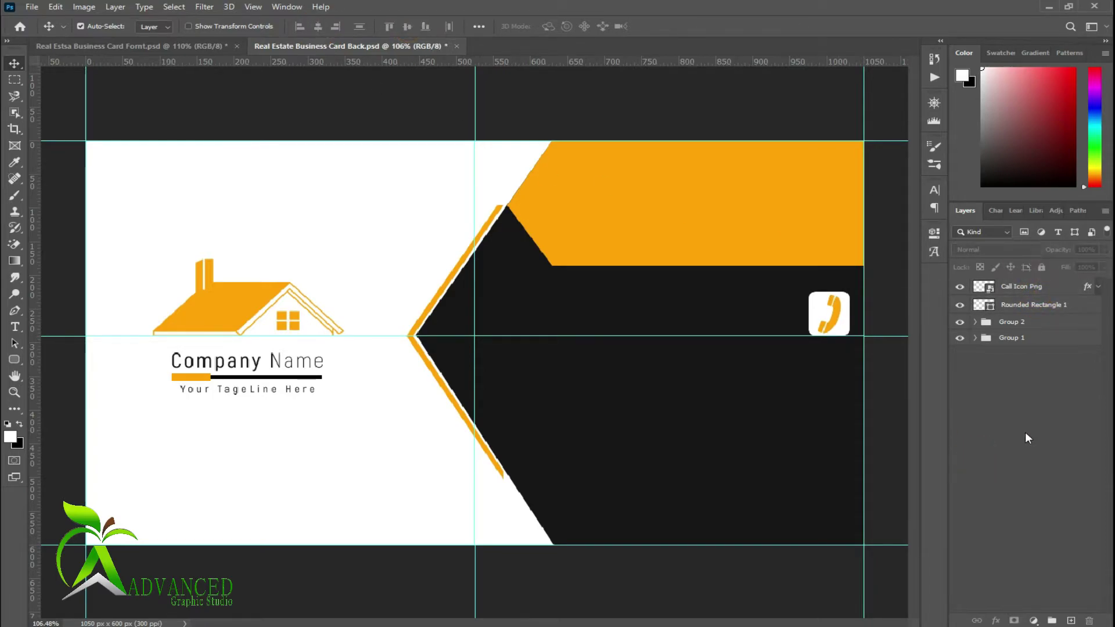
pyautogui.click(1021, 306)
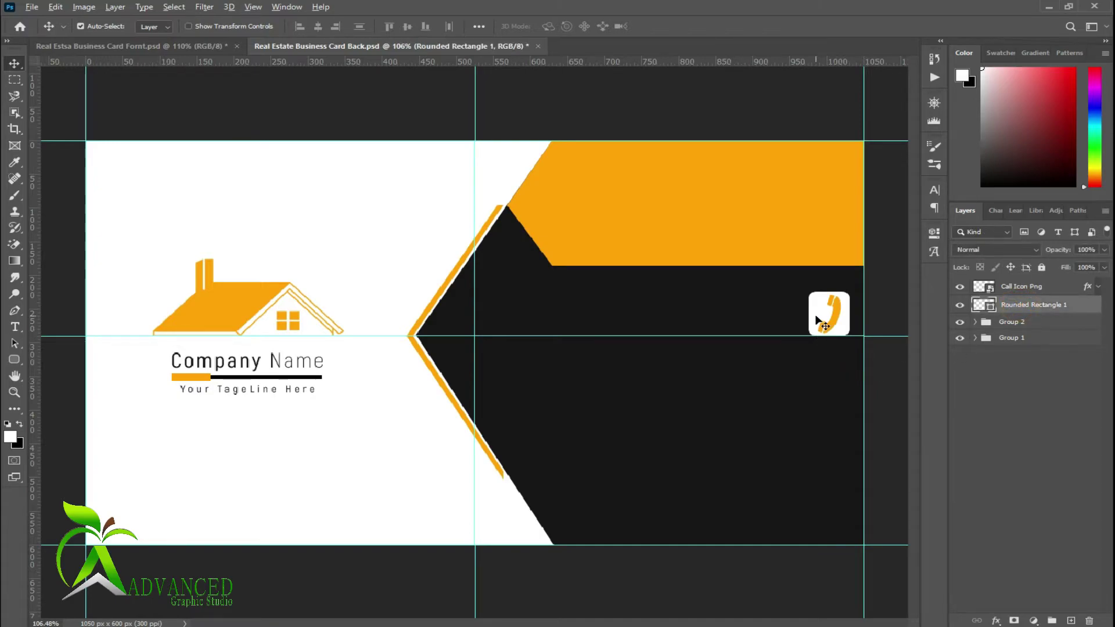
# - Alt-drag three evenly spaced copies of Rounded Rectangle 1 downward and save the card
pyautogui.moveTo(815, 304); pyautogui.dragTo(823, 413)
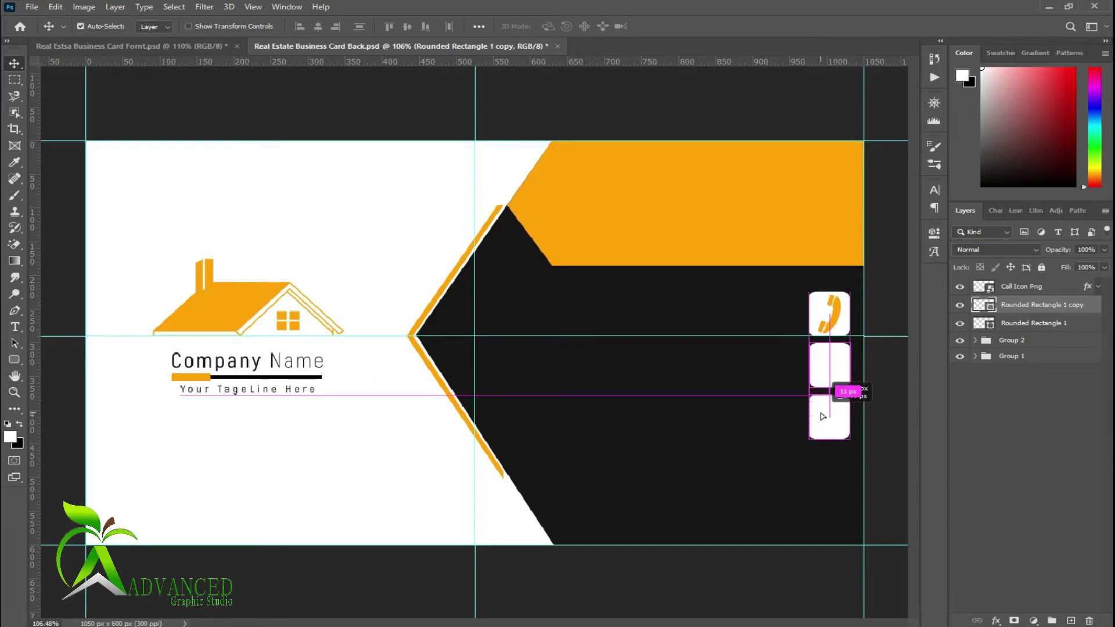
pyautogui.moveTo(822, 414); pyautogui.dragTo(832, 462)
pyautogui.click(999, 459)
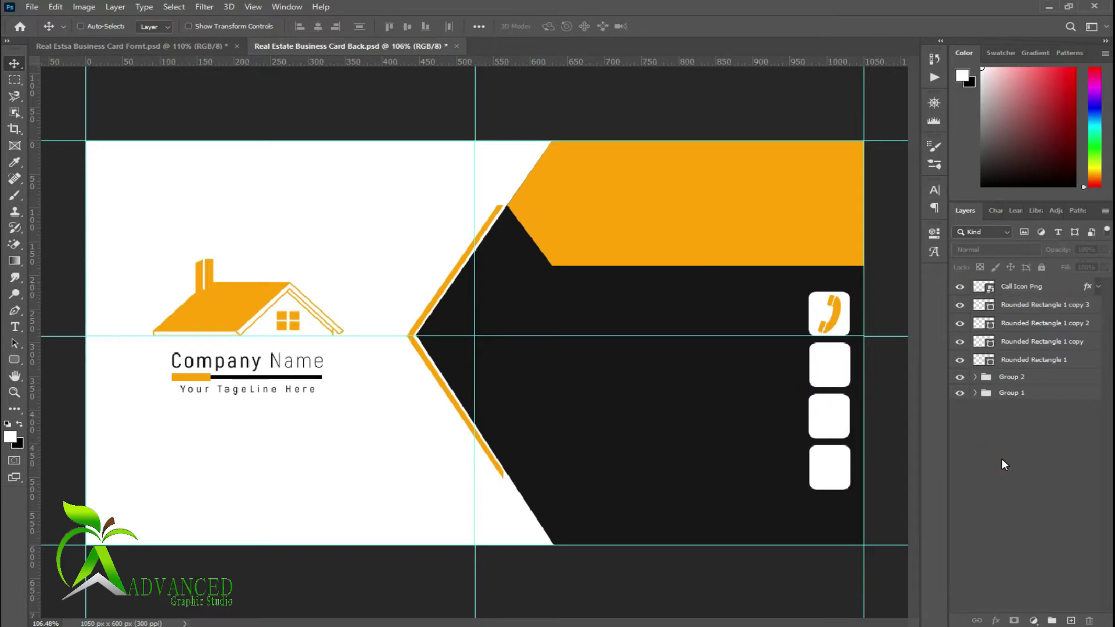
pyautogui.hotkey('ctrl', 's')
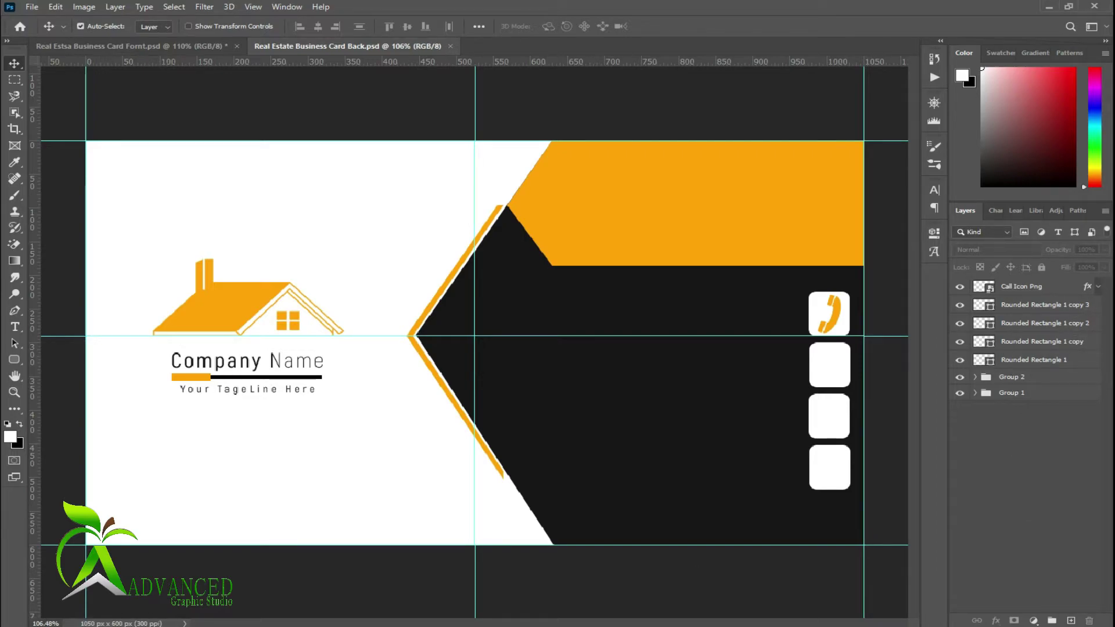
pyautogui.hotkey('alt', 'Tab')
# - Place Email Icon Png on the card and scale it down
pyautogui.click(512, 275)
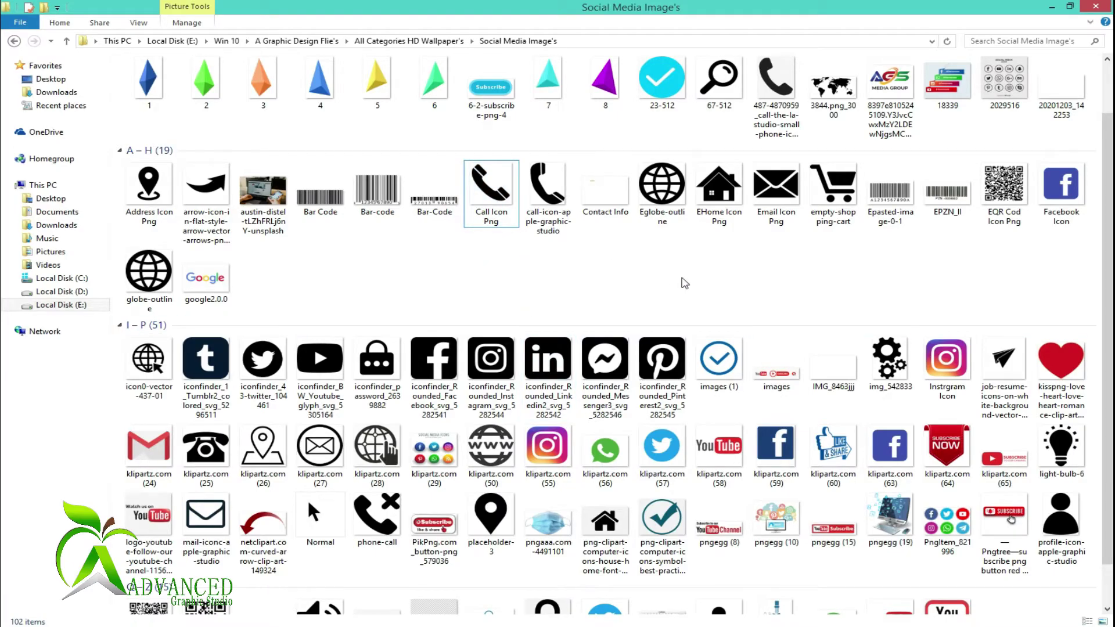
pyautogui.moveTo(776, 186); pyautogui.dragTo(673, 375)
pyautogui.moveTo(692, 140); pyautogui.dragTo(498, 323)
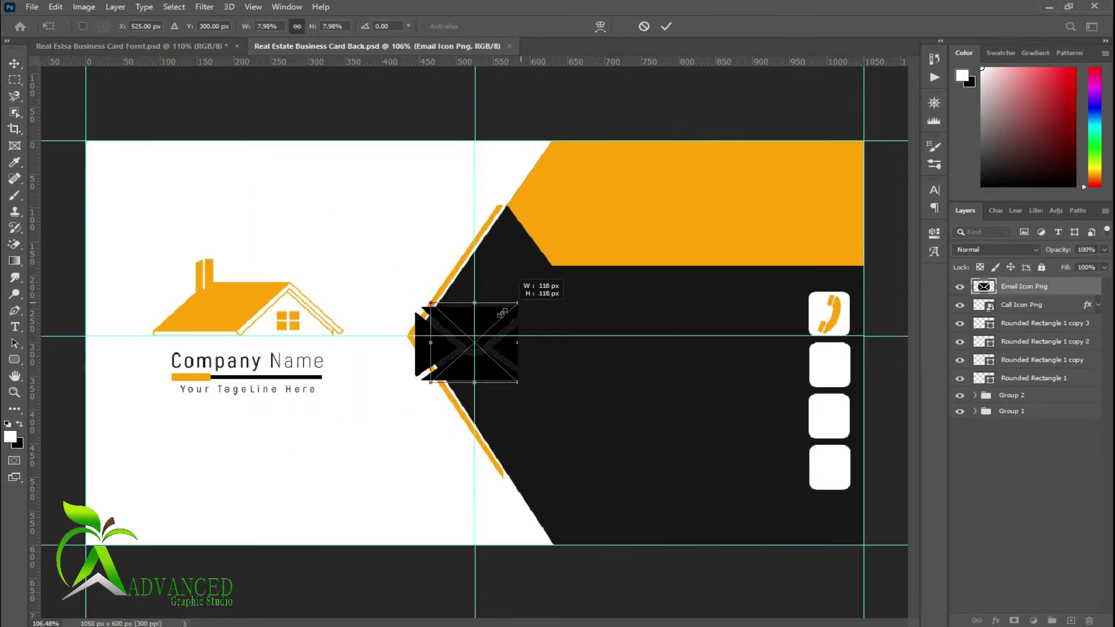
pyautogui.click(666, 26)
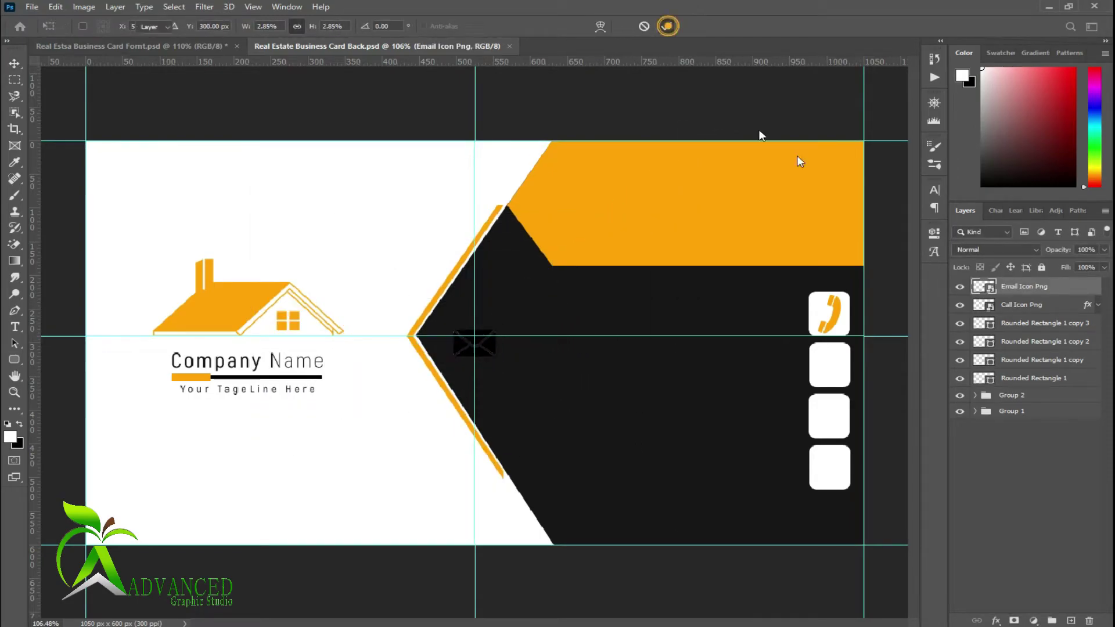
# - Paste the phone icon's orange layer style onto the envelope and fit it in the second tile
pyautogui.rightClick(1040, 303)
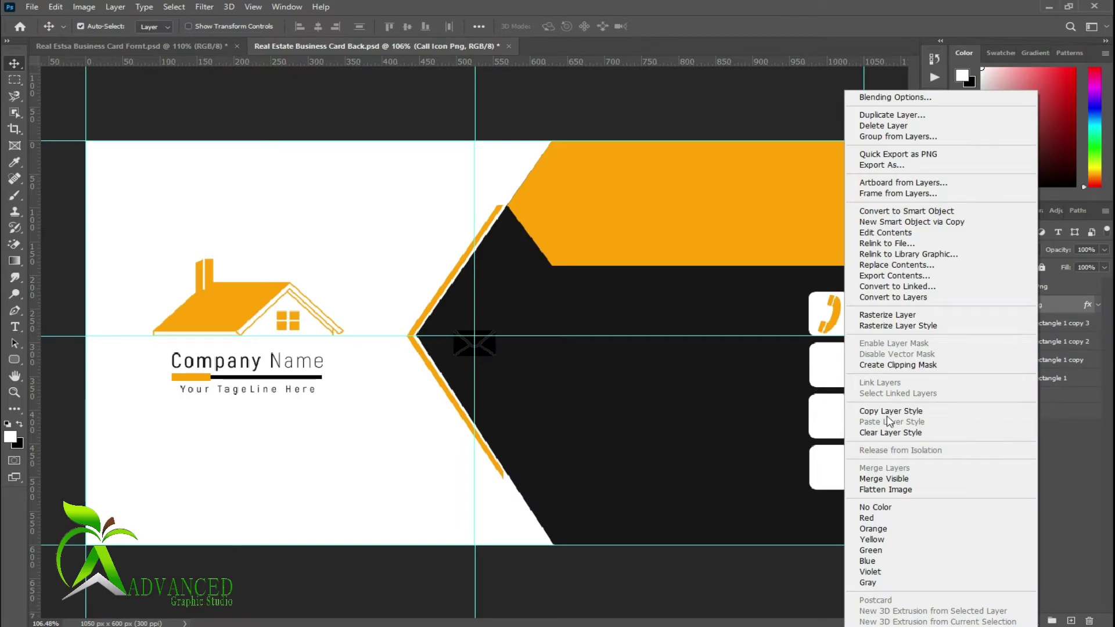
pyautogui.click(883, 411)
pyautogui.rightClick(1020, 294)
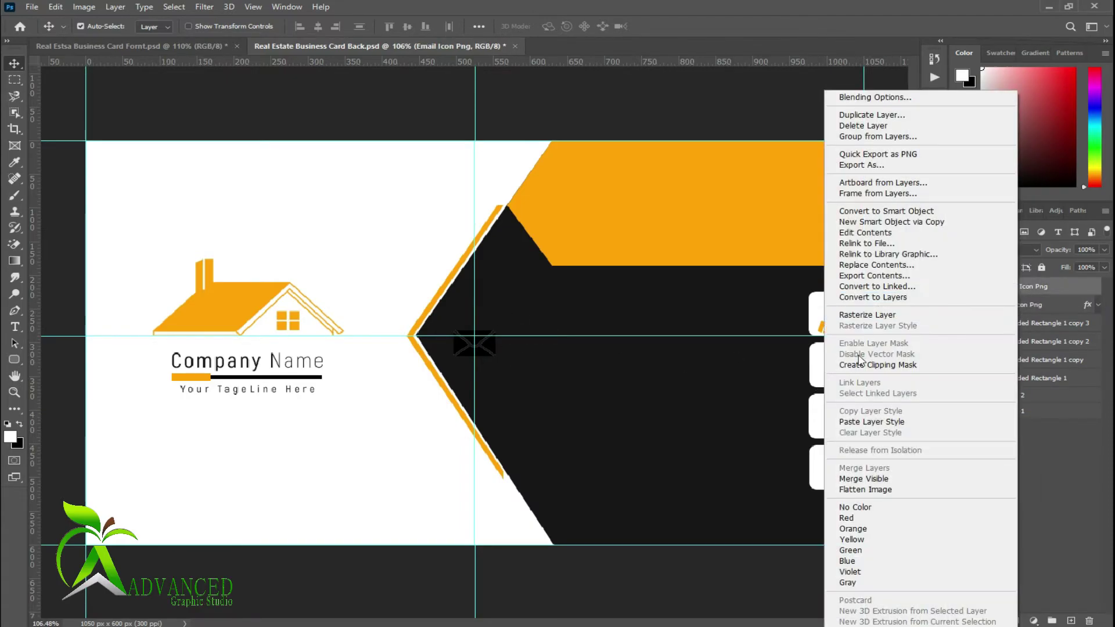
pyautogui.click(857, 422)
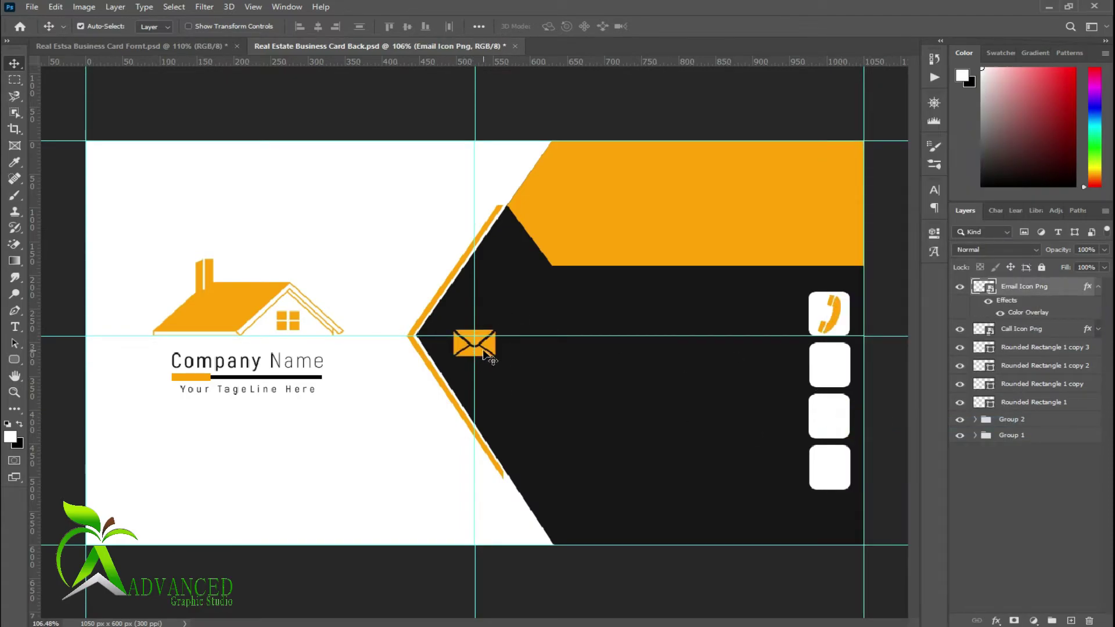
pyautogui.moveTo(480, 352)
pyautogui.mouseDown()
pyautogui.moveTo(841, 378)
pyautogui.moveTo(847, 364)
pyautogui.mouseUp()
pyautogui.hotkey('ctrl', 't')
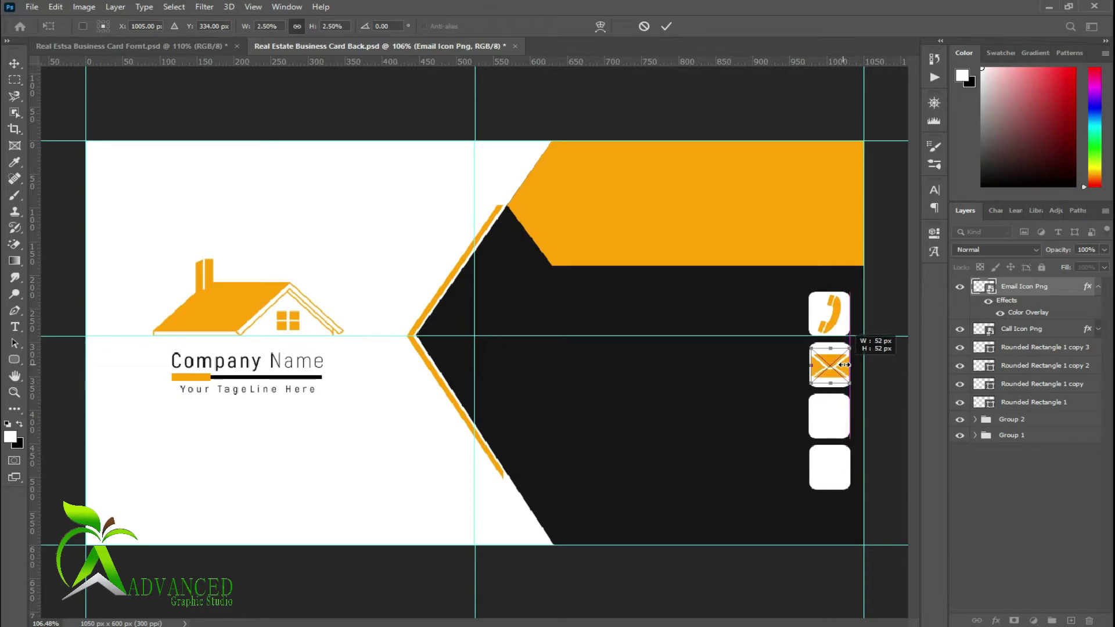
pyautogui.click(664, 26)
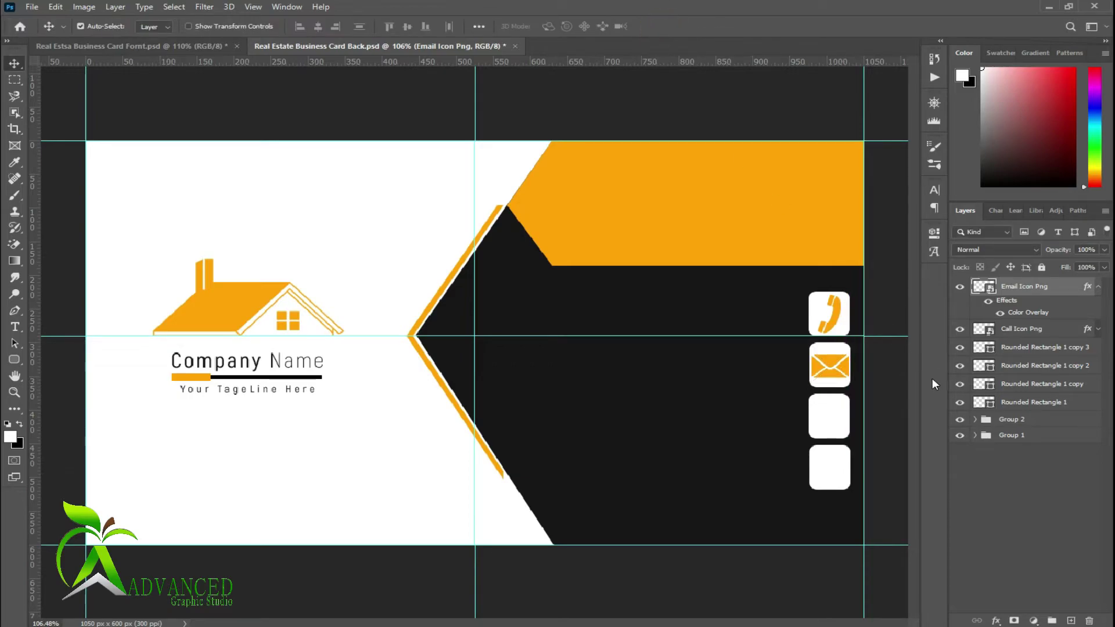
pyautogui.hotkey('alt', 'Tab')
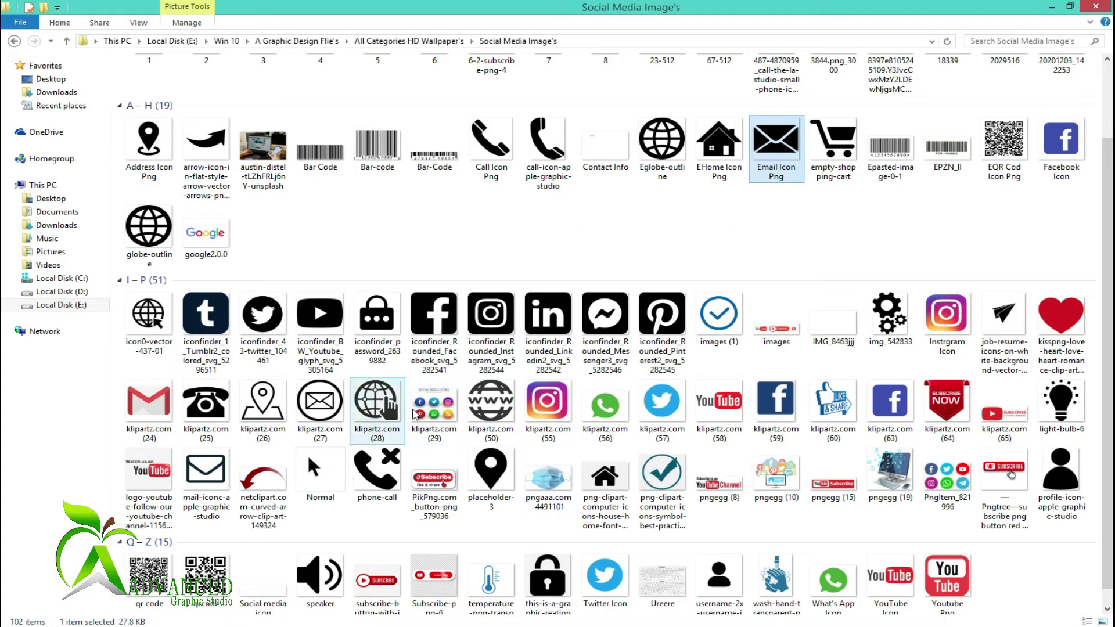
# - Place Eglobe-outline in the third tile and paste the orange Color Overlay onto it
pyautogui.moveTo(661, 128)
pyautogui.mouseDown()
pyautogui.moveTo(554, 406)
pyautogui.moveTo(482, 373)
pyautogui.moveTo(395, 400)
pyautogui.moveTo(388, 393)
pyautogui.moveTo(851, 420)
pyautogui.moveTo(837, 418)
pyautogui.moveTo(847, 401)
pyautogui.mouseUp()
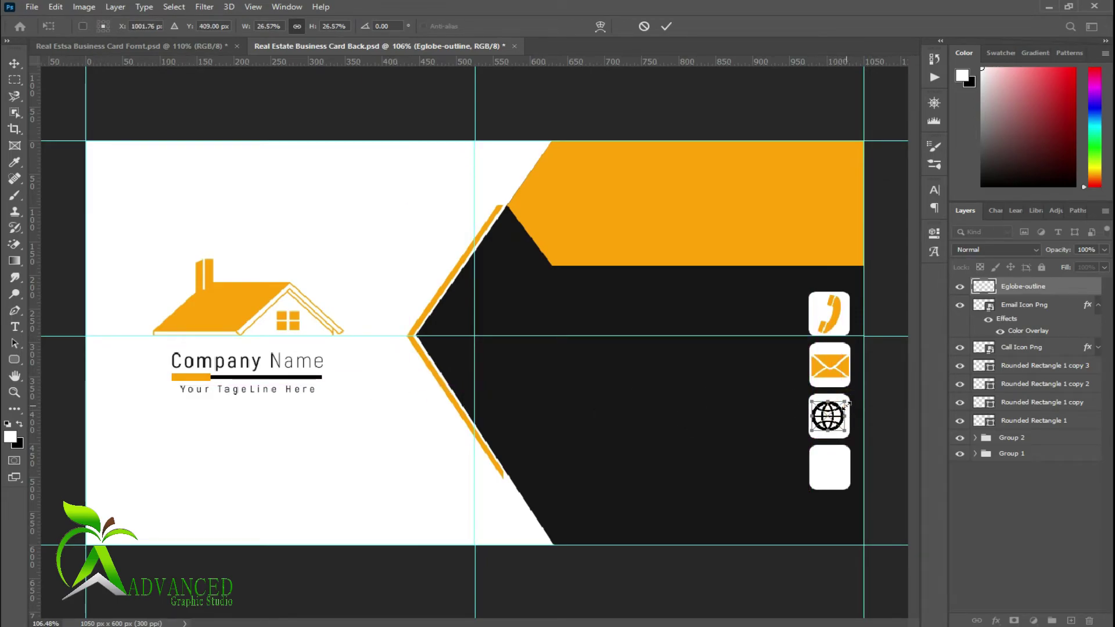
pyautogui.click(665, 26)
pyautogui.rightClick(1000, 289)
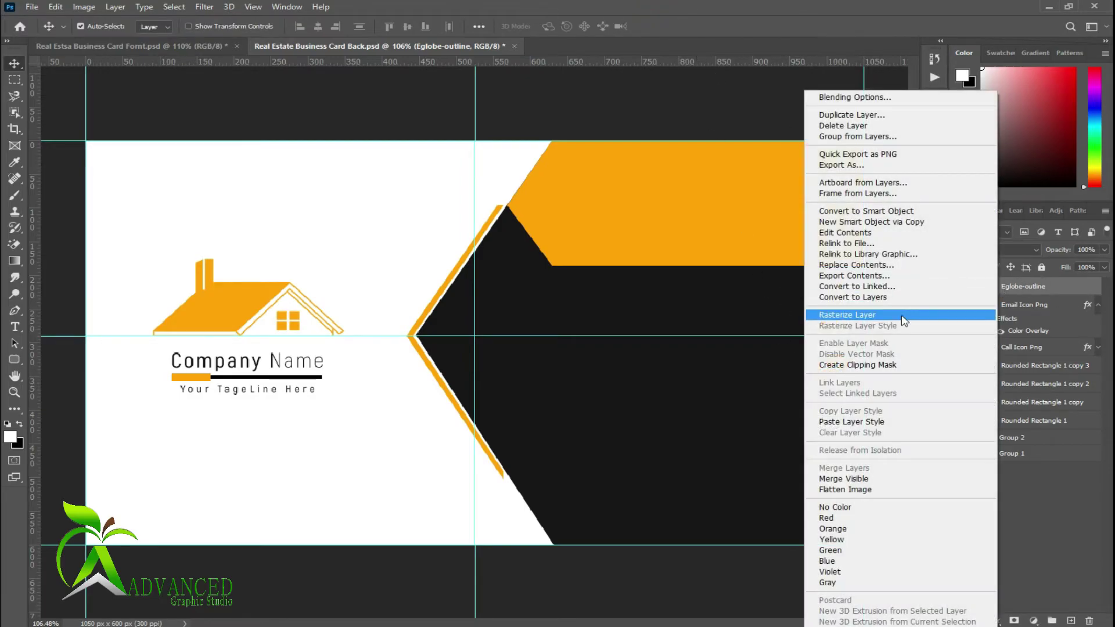
pyautogui.click(862, 422)
pyautogui.click(1037, 546)
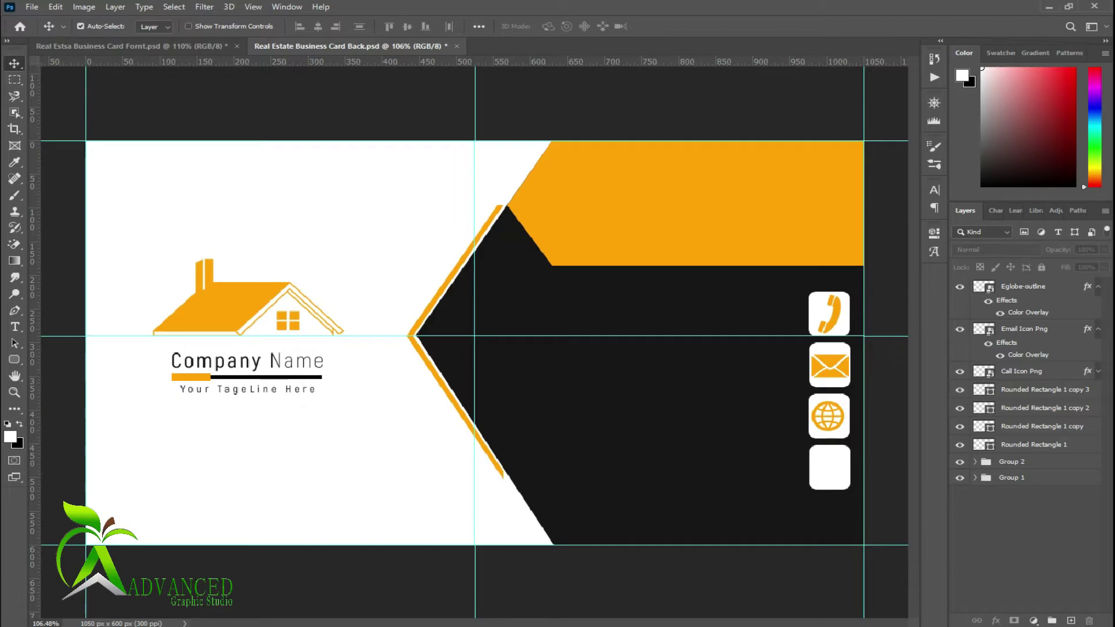
pyautogui.click(97, 572)
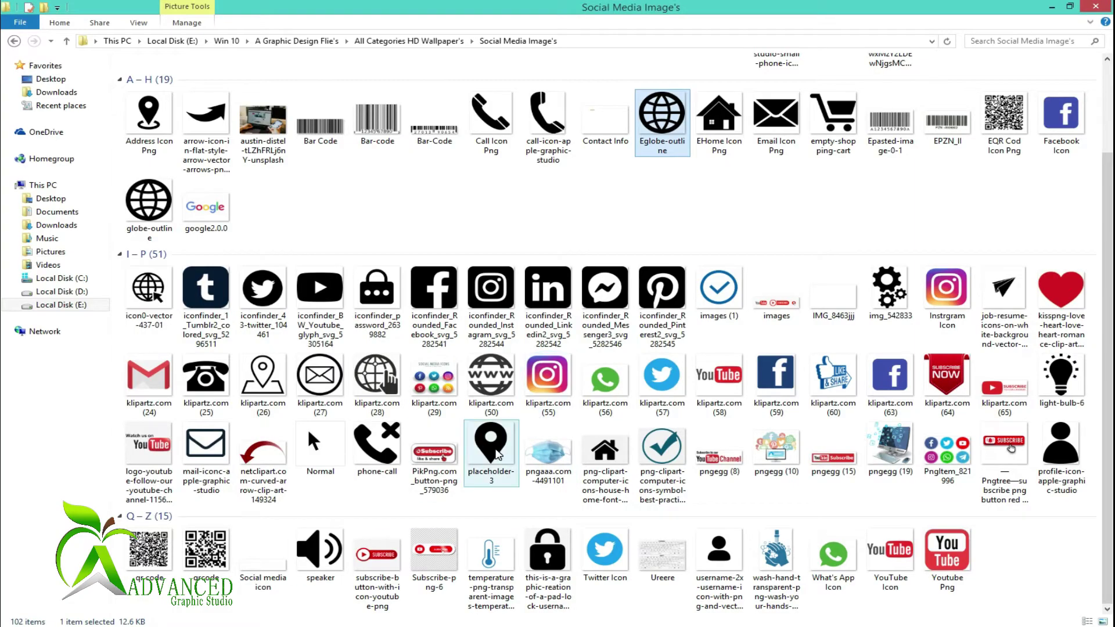
# - Place placeholder-3 in the fourth tile and paste the orange Color Overlay onto it
pyautogui.moveTo(418, 435)
pyautogui.mouseDown()
pyautogui.moveTo(534, 422)
pyautogui.moveTo(535, 382)
pyautogui.moveTo(503, 372)
pyautogui.moveTo(847, 479)
pyautogui.moveTo(850, 450)
pyautogui.mouseUp()
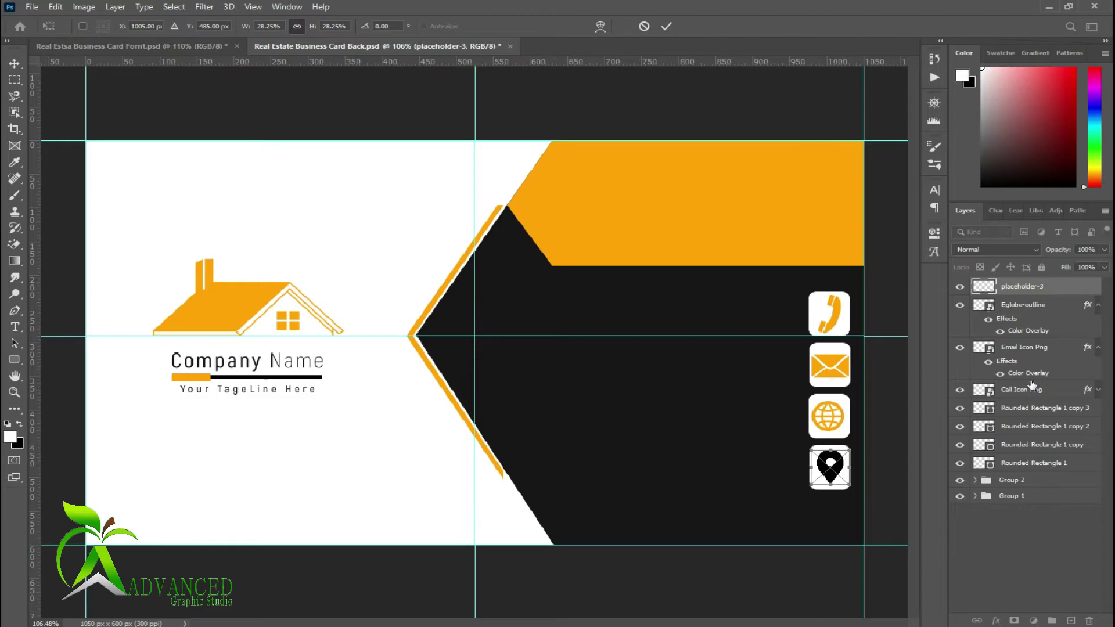
pyautogui.click(665, 29)
pyautogui.rightClick(1026, 290)
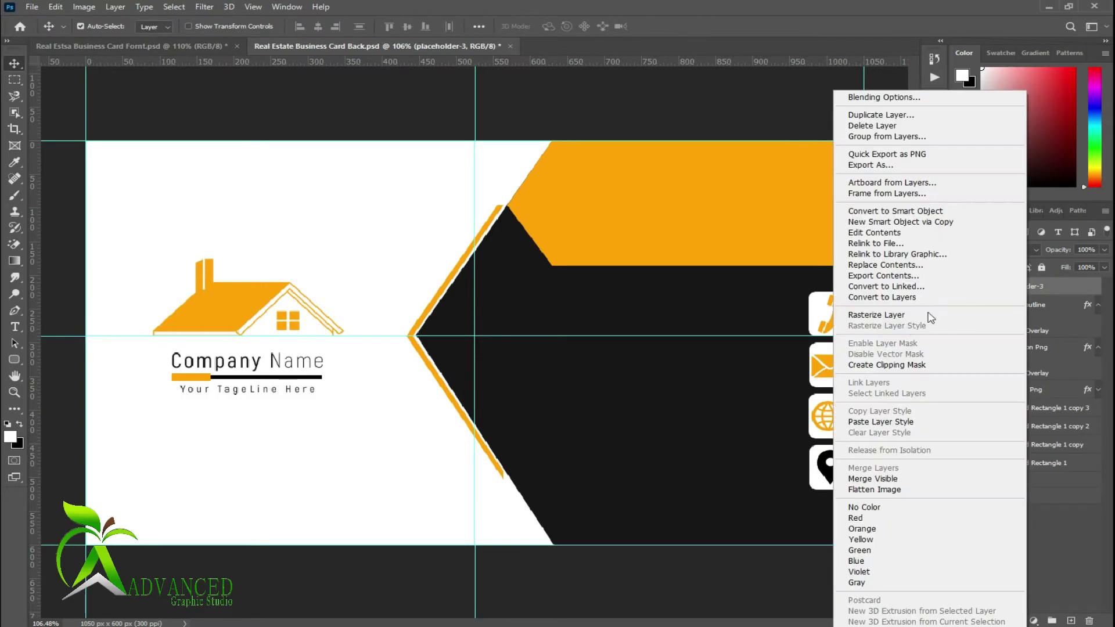
pyautogui.click(883, 422)
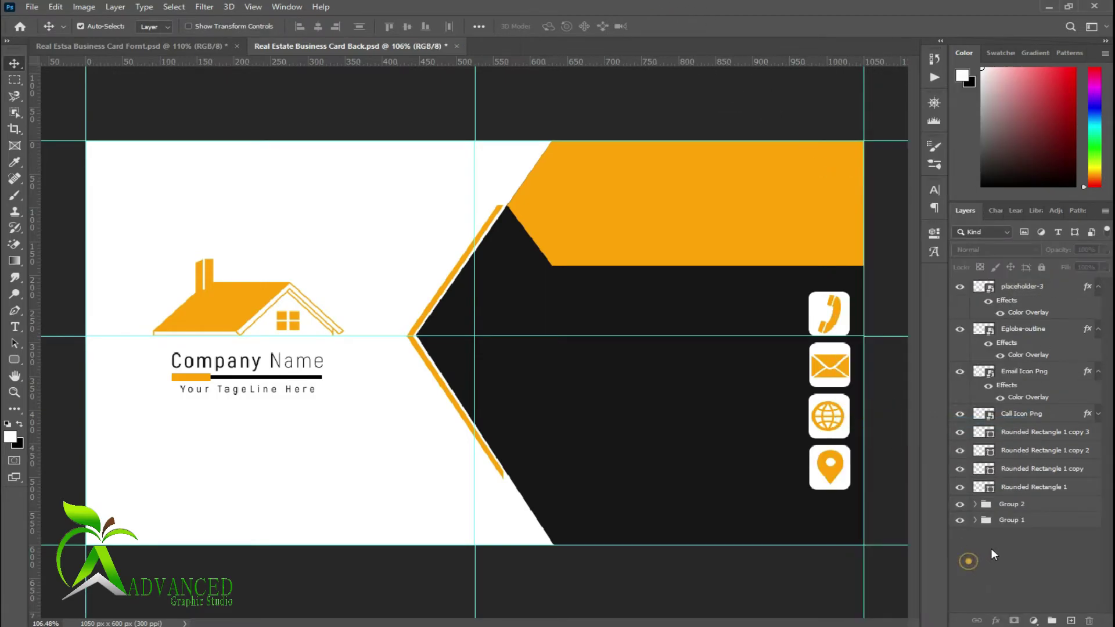
pyautogui.click(1099, 286)
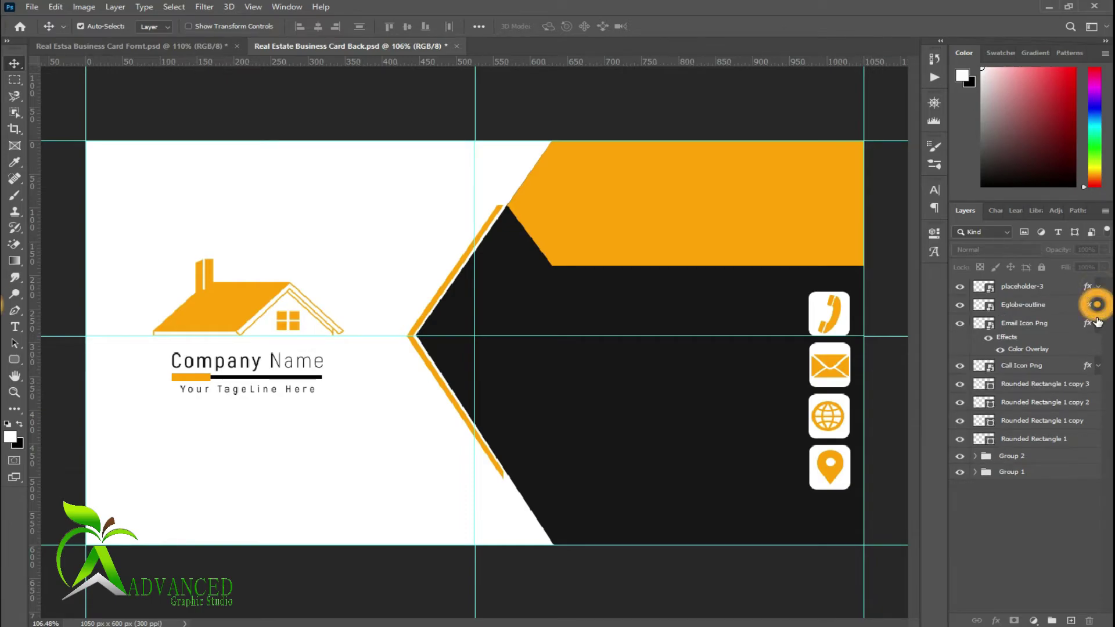
pyautogui.click(1099, 323)
# - Group the four tiles and contact icons into Group 3
pyautogui.click(1036, 414)
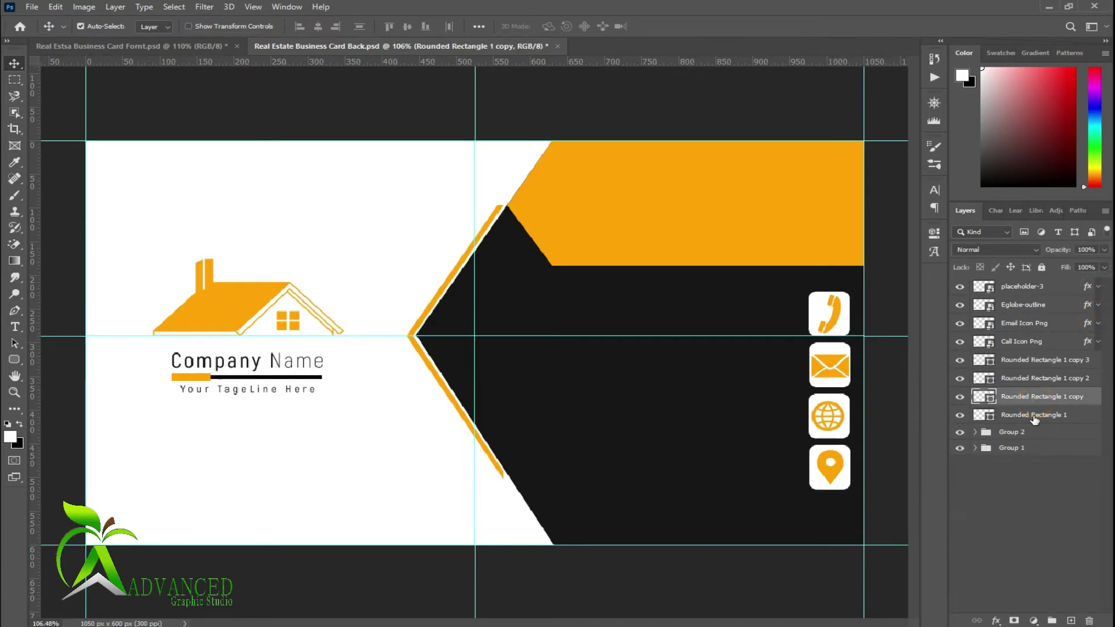
pyautogui.keyDown('shift'); pyautogui.click(1019, 284); pyautogui.keyUp('shift')
pyautogui.moveTo(1025, 408); pyautogui.dragTo(1052, 620)
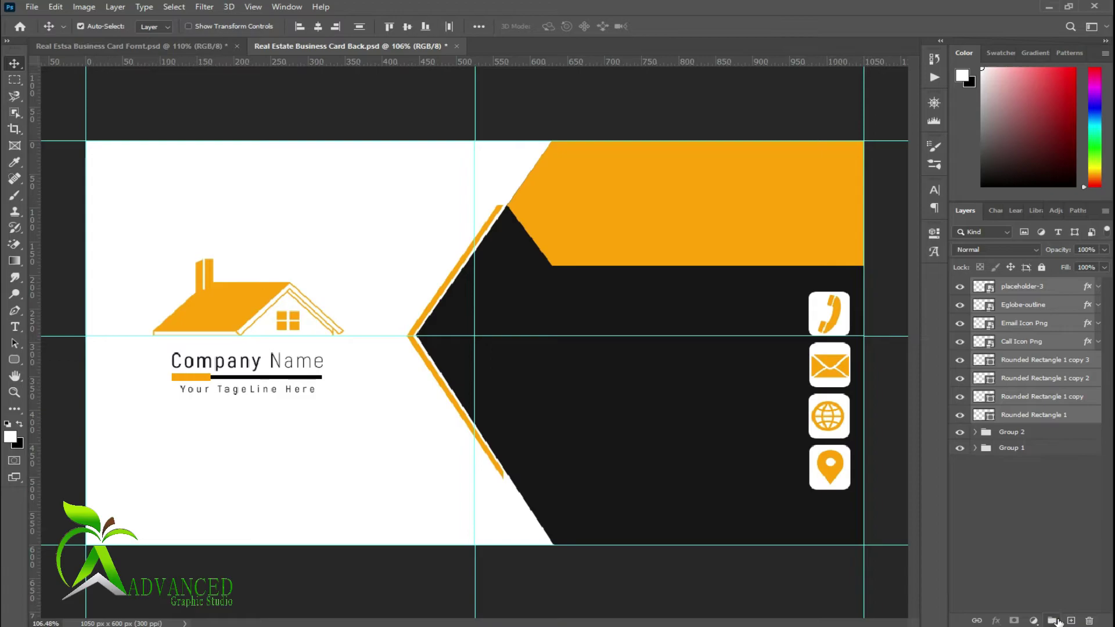
pyautogui.click(959, 285)
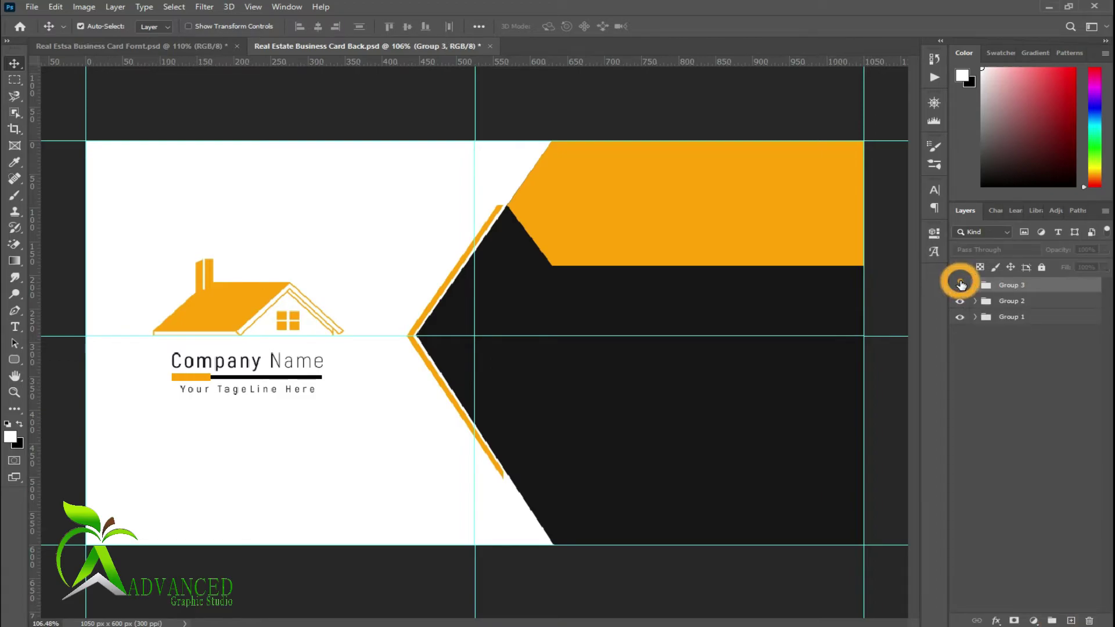
pyautogui.click(975, 285)
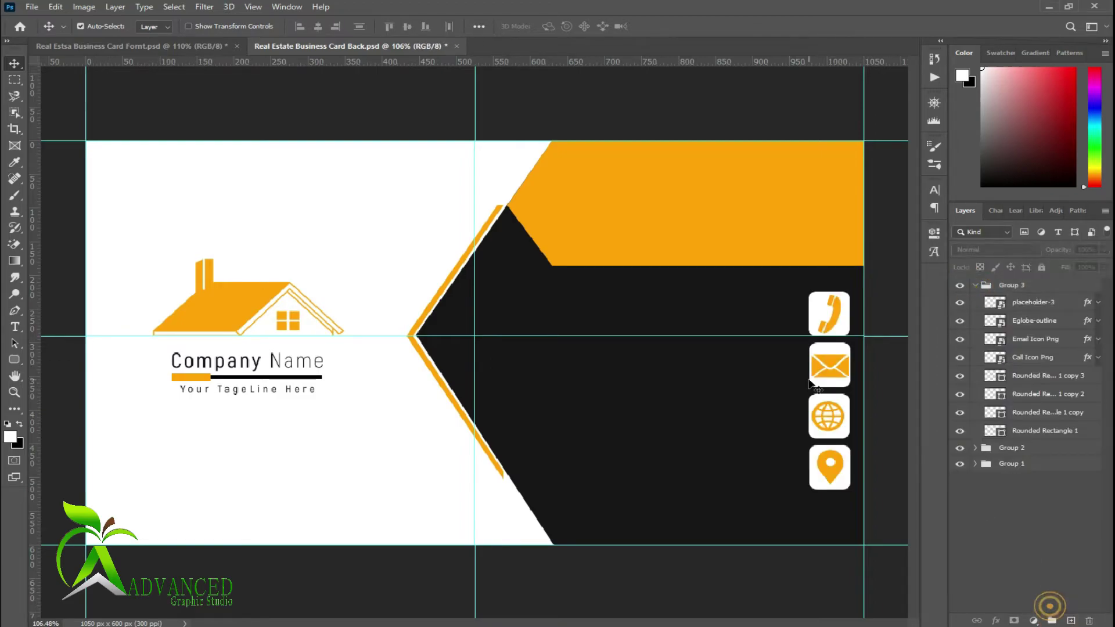
pyautogui.click(822, 485)
pyautogui.keyDown('shift'); pyautogui.click(835, 471); pyautogui.keyUp('shift')
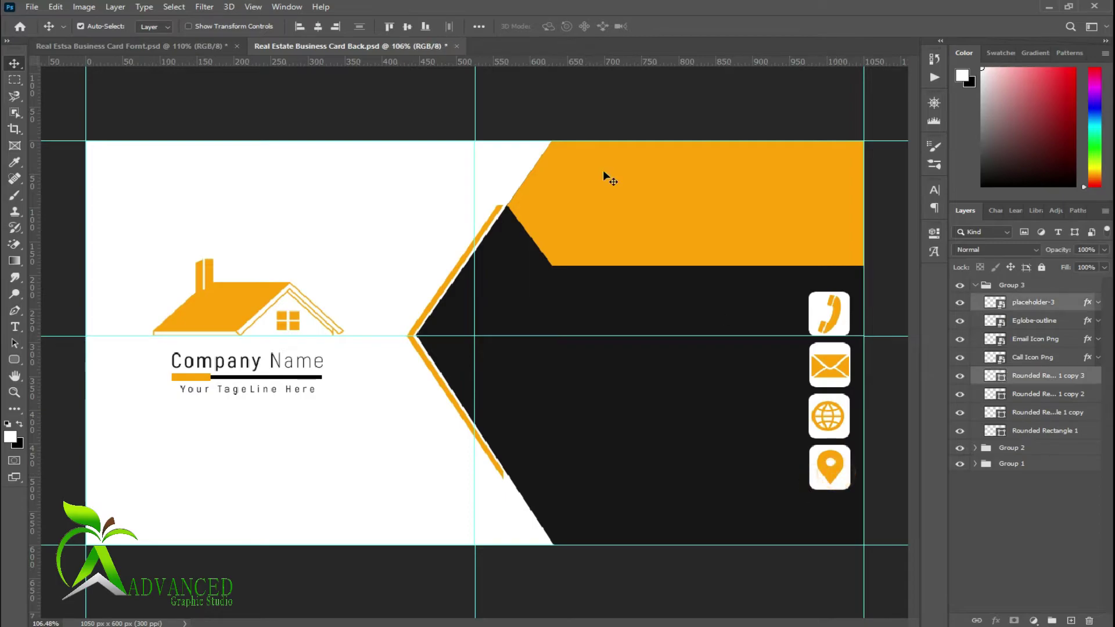
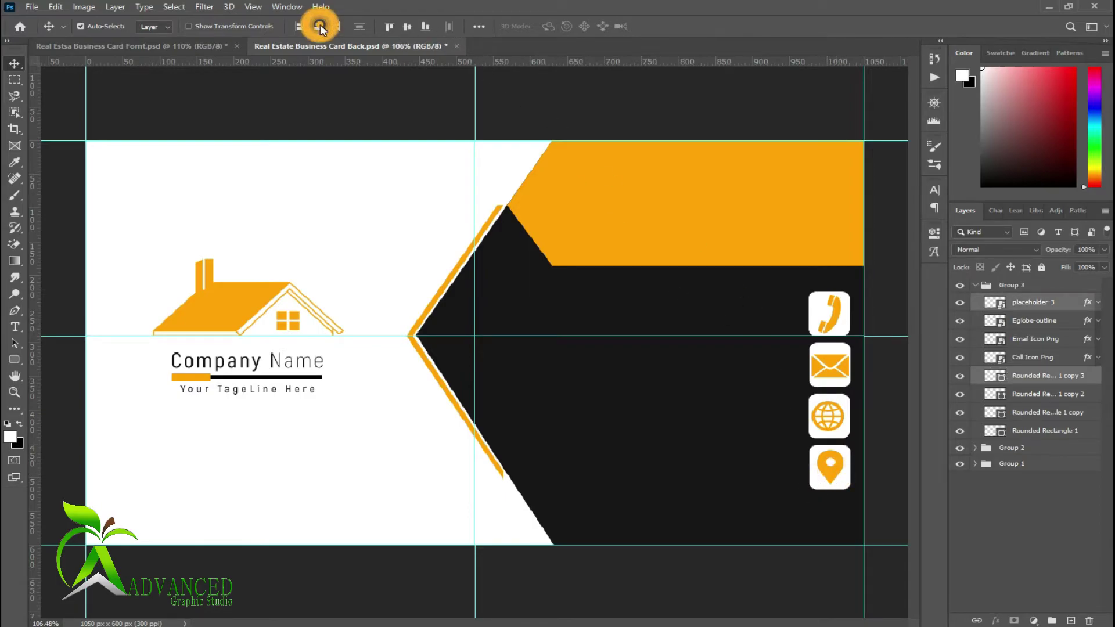
# - Nudge the globe's rounded tile slightly down into line with the other tiles
pyautogui.click(1063, 544)
pyautogui.keyDown('ctrl'); pyautogui.click(823, 430); pyautogui.keyUp('ctrl')
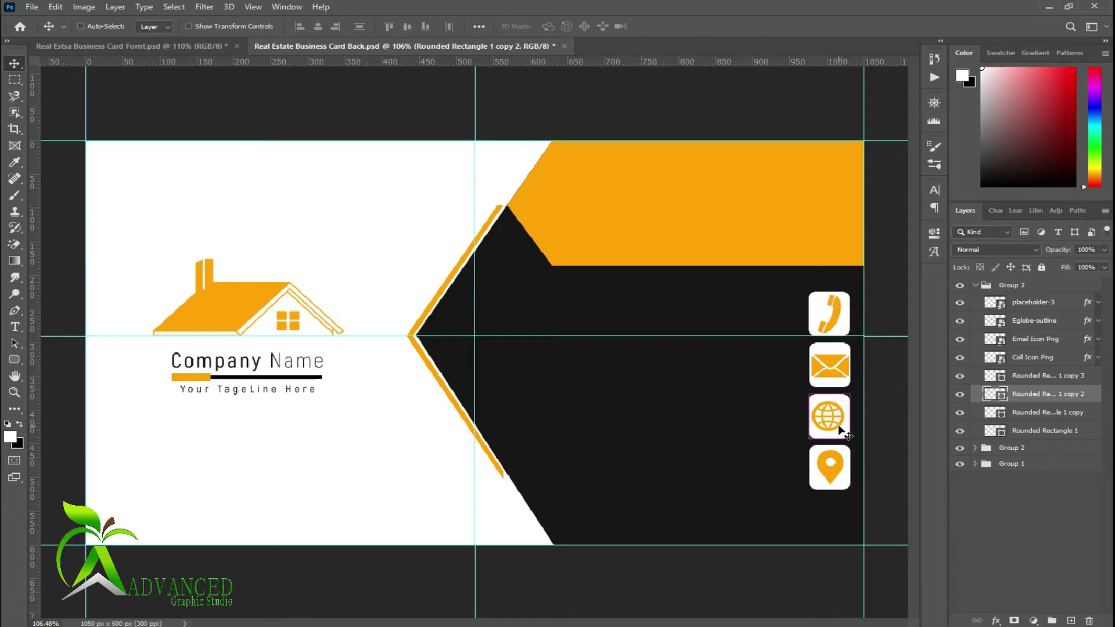
pyautogui.moveTo(840, 430); pyautogui.dragTo(842, 436)
# - Align the globe outline icon centred on its rounded tile
pyautogui.click(1040, 340)
pyautogui.click(962, 341)
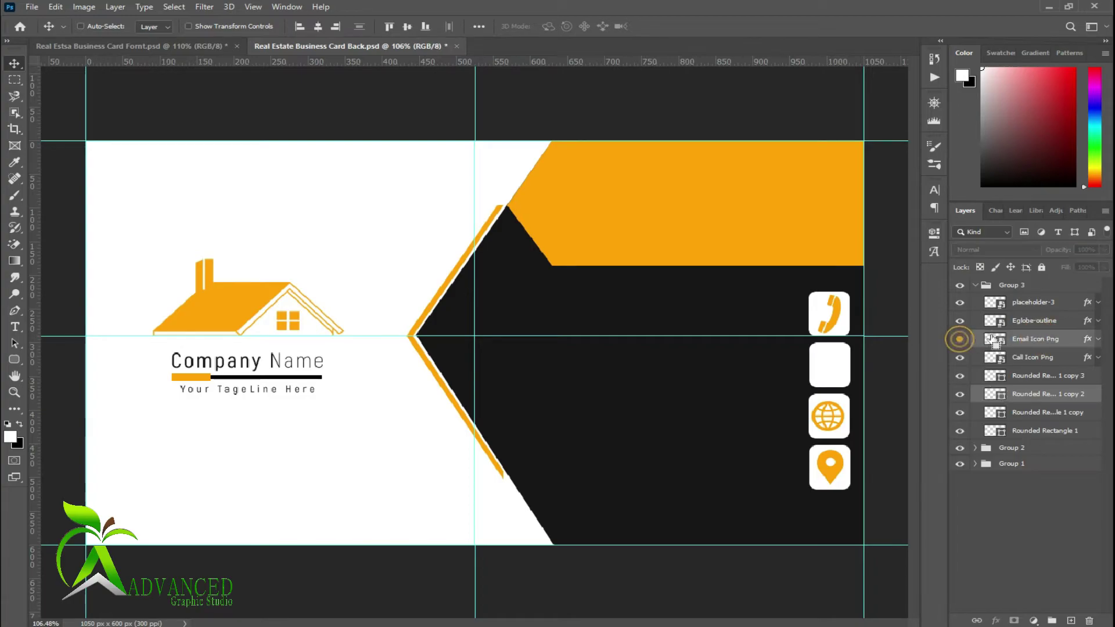
pyautogui.click(960, 340)
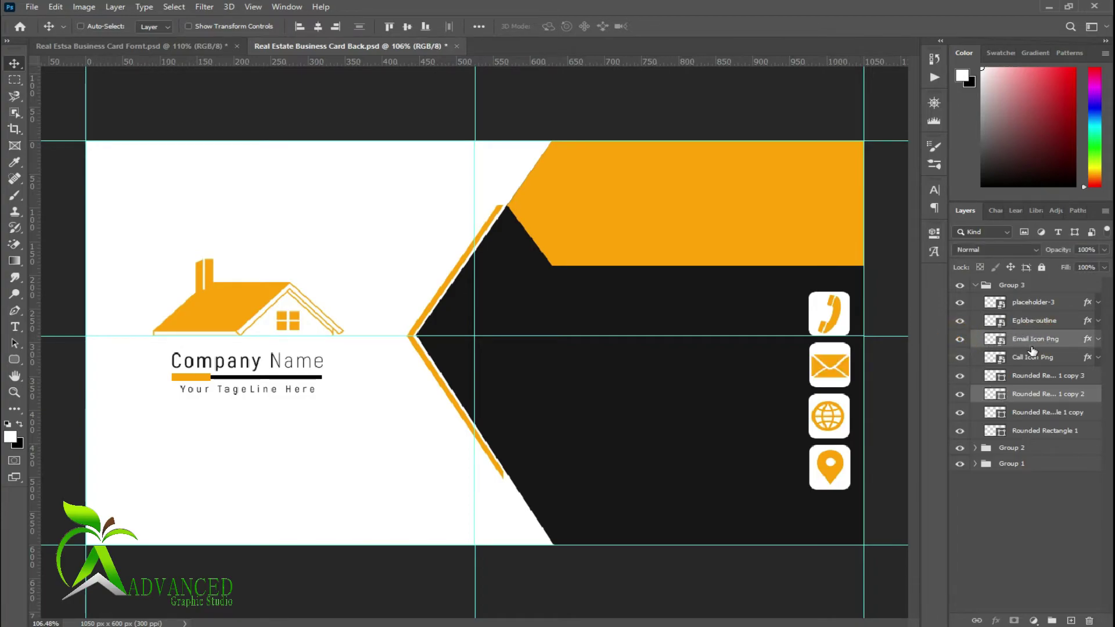
pyautogui.keyDown('ctrl'); pyautogui.click(1033, 321); pyautogui.keyUp('ctrl')
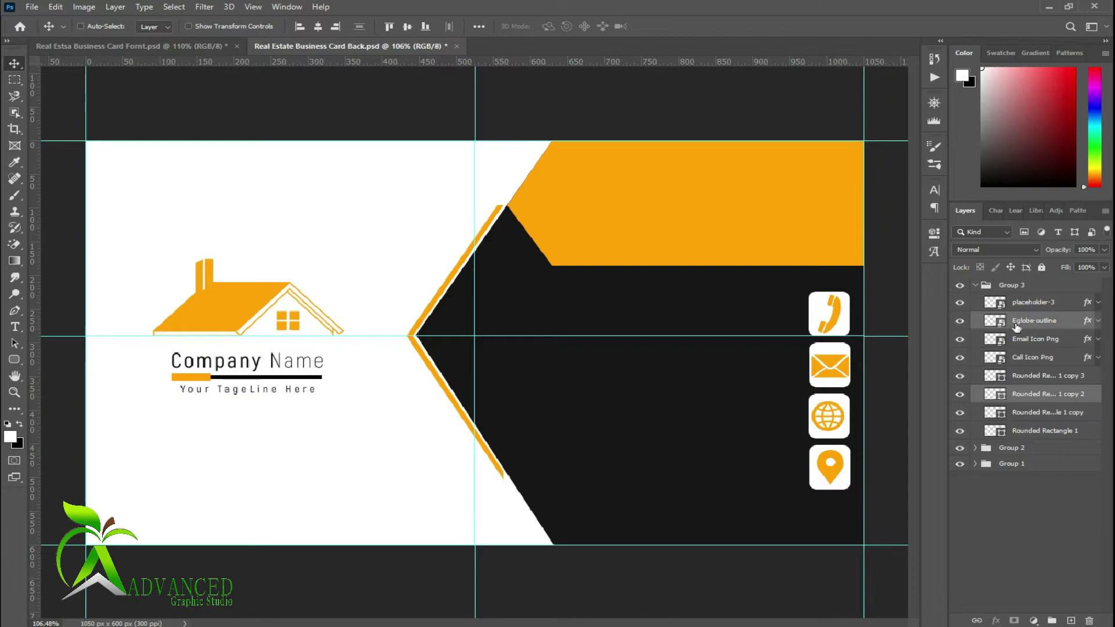
pyautogui.click(961, 320)
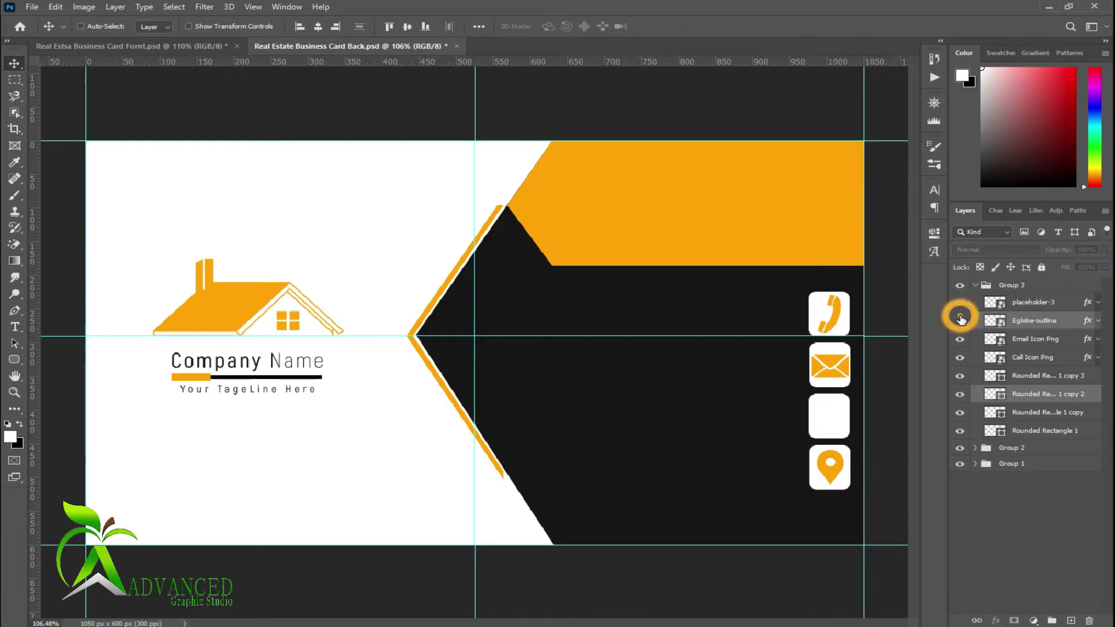
pyautogui.click(319, 26)
pyautogui.click(1031, 561)
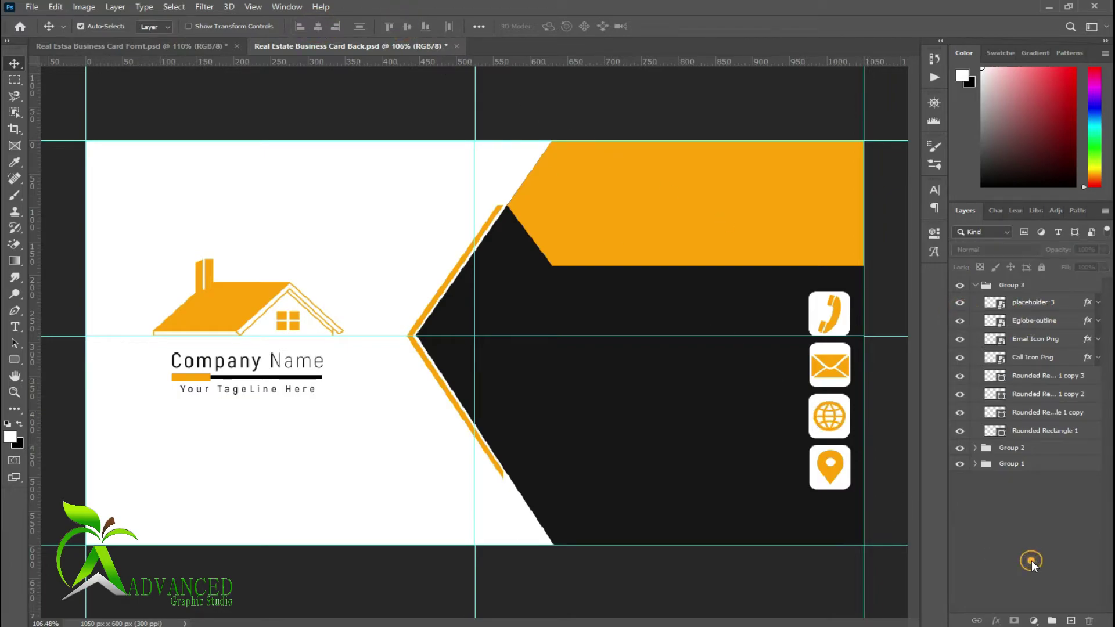
# - Save the card with Group 3 collapsed and bring up the contact-details notes
pyautogui.hotkey('ctrl', 's')
pyautogui.click(975, 285)
pyautogui.hotkey('alt', 'Tab')
# - Add a Lorem Ipsum placeholder text line and move it onto the orange band
pyautogui.moveTo(437, 472)
pyautogui.mouseDown()
pyautogui.moveTo(332, 474)
pyautogui.moveTo(435, 472)
pyautogui.mouseUp()
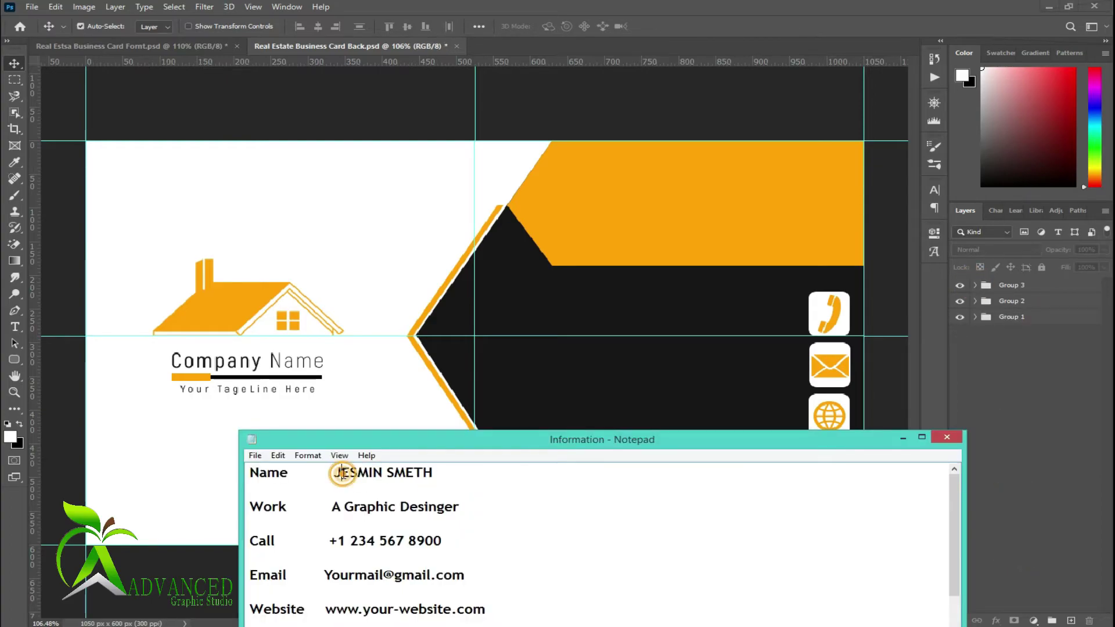
pyautogui.click(437, 472)
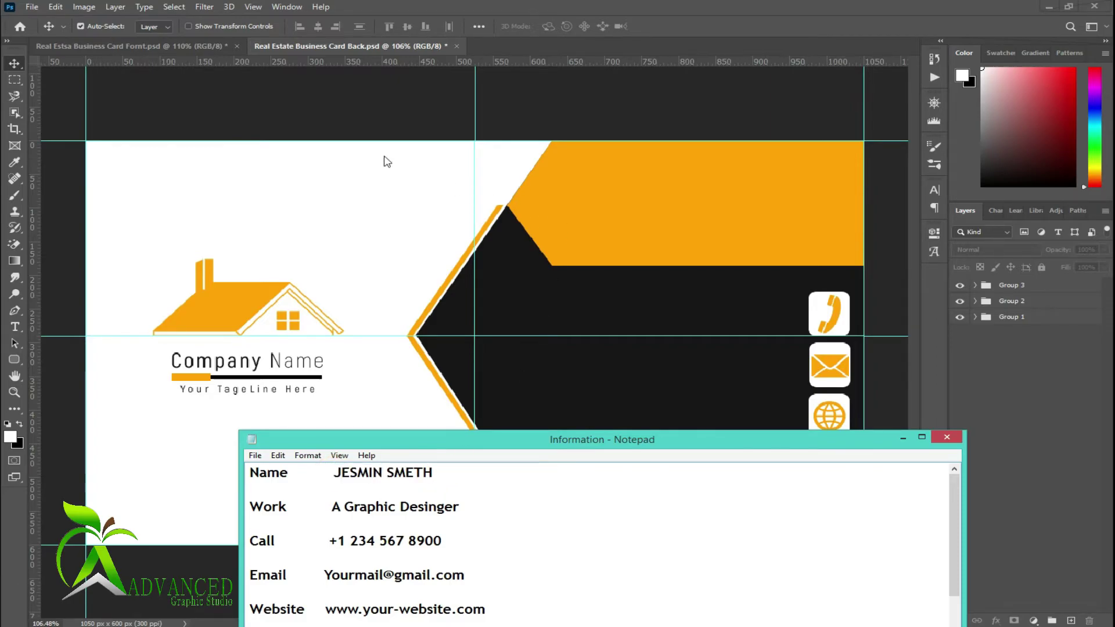
pyautogui.click(25, 319)
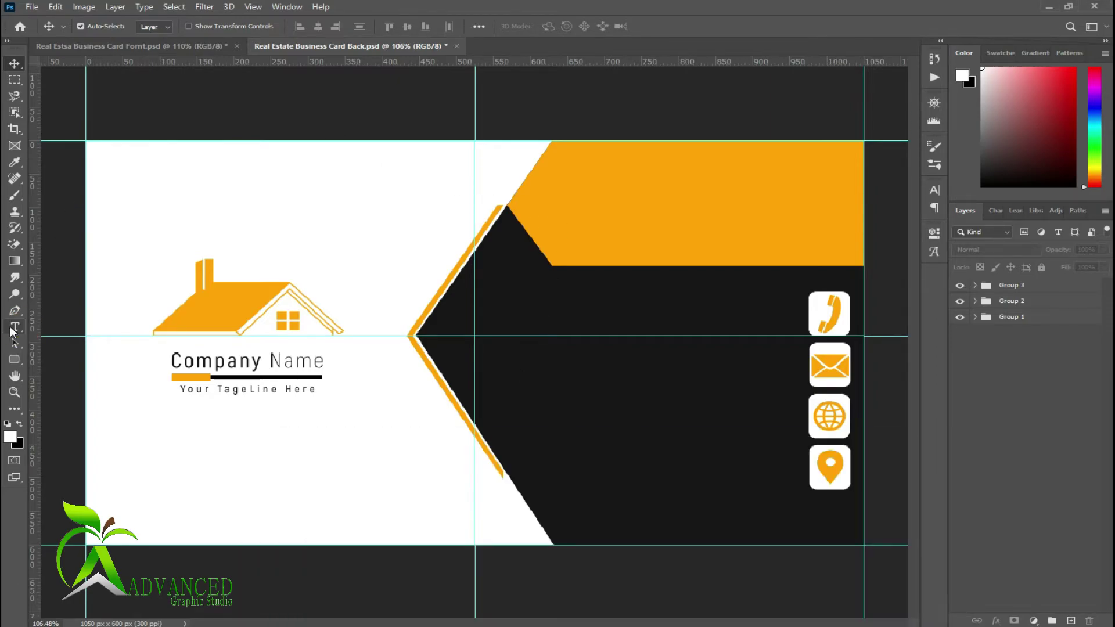
pyautogui.click(15, 326)
pyautogui.click(358, 174)
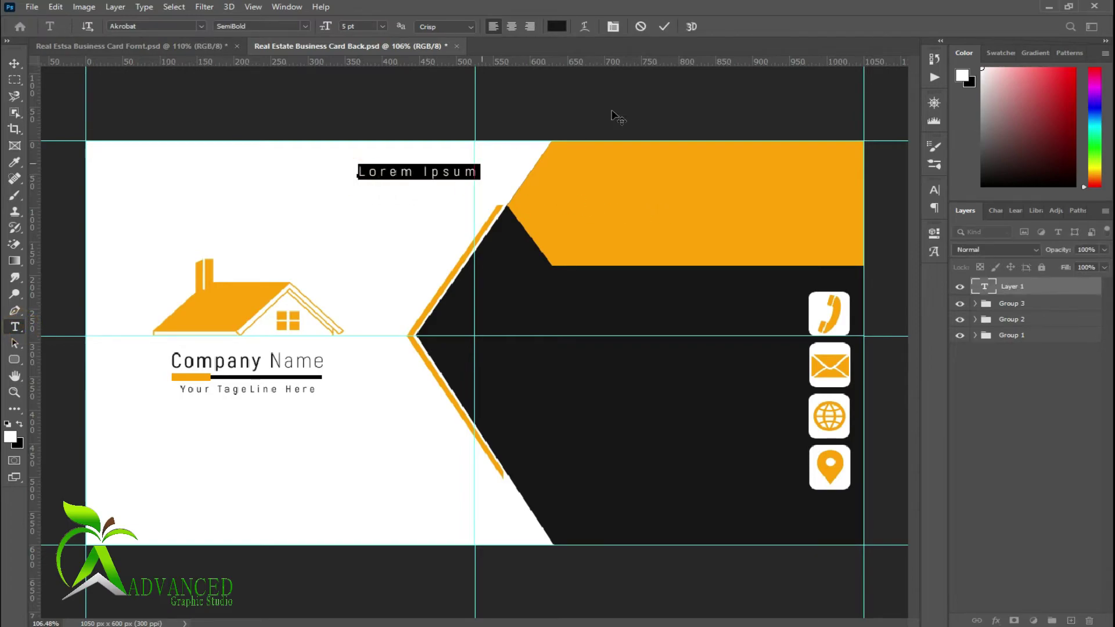
pyautogui.moveTo(445, 181); pyautogui.dragTo(685, 198)
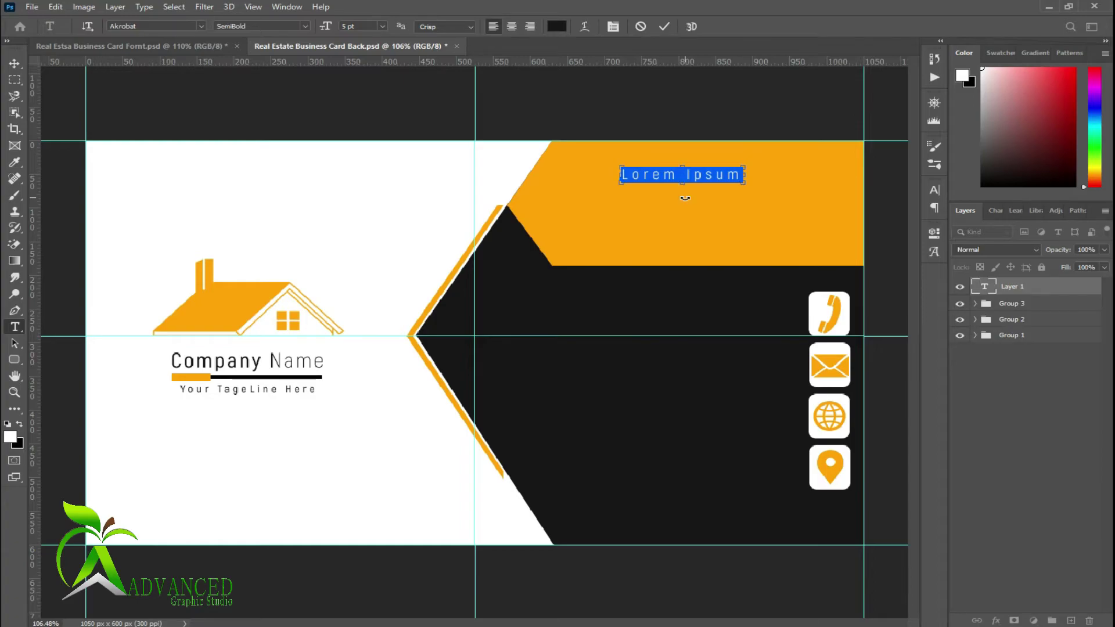
pyautogui.click(664, 26)
pyautogui.tripleClick(682, 179)
# - Copy the cardholder's name from the notes and paste it over the placeholder
pyautogui.hotkey('alt', 'Tab')
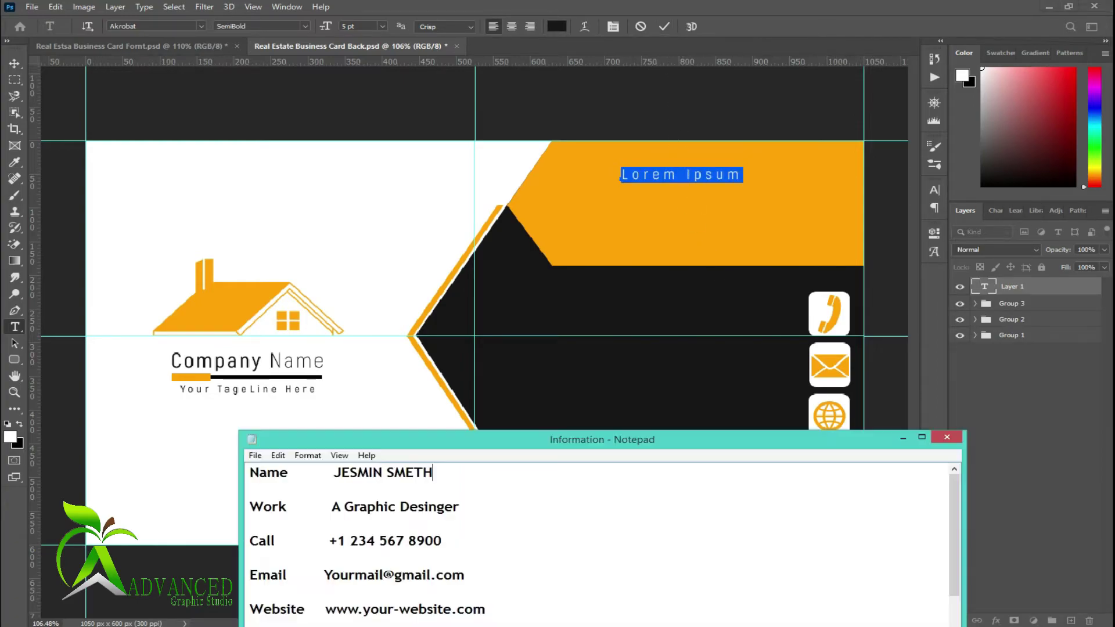
pyautogui.moveTo(336, 473); pyautogui.dragTo(433, 474)
pyautogui.rightClick(424, 478)
pyautogui.click(456, 344)
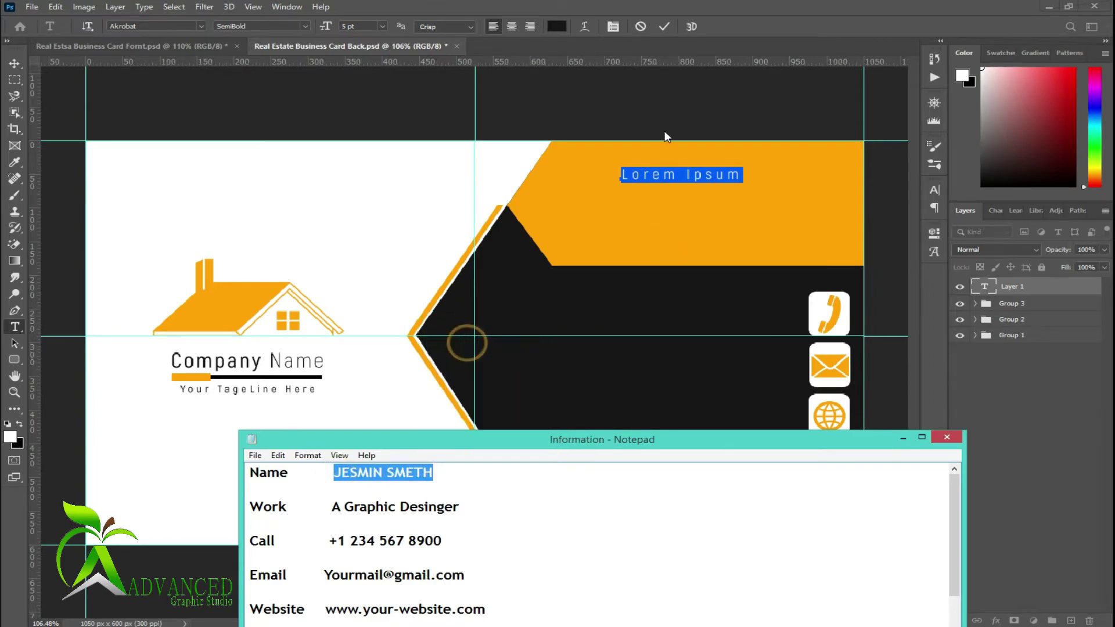
pyautogui.hotkey('alt', 'Tab')
pyautogui.rightClick(668, 177)
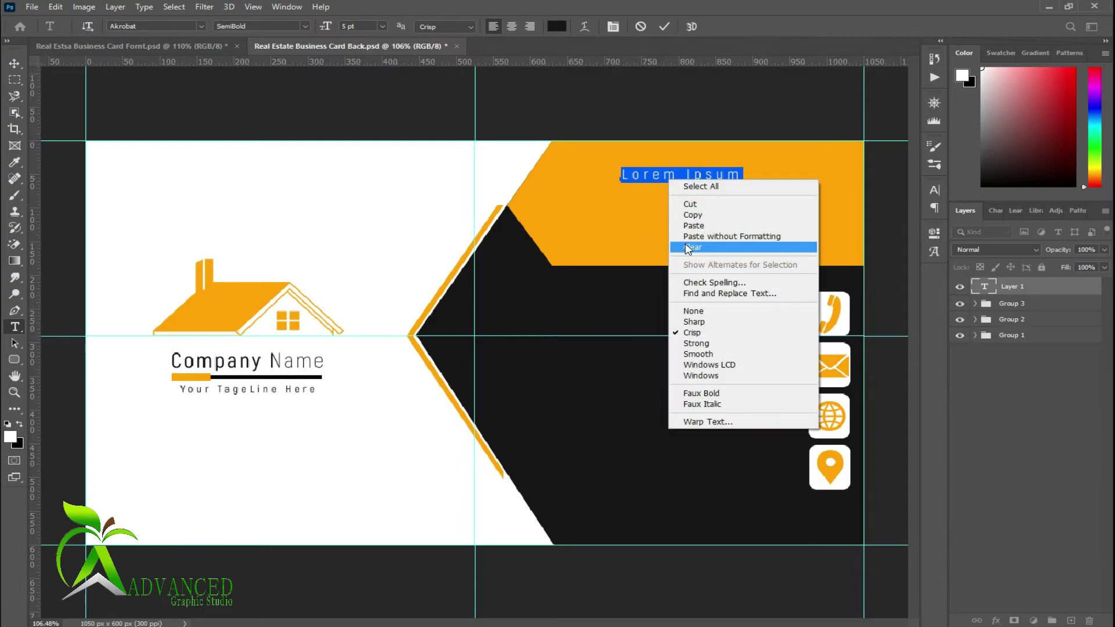
pyautogui.click(697, 224)
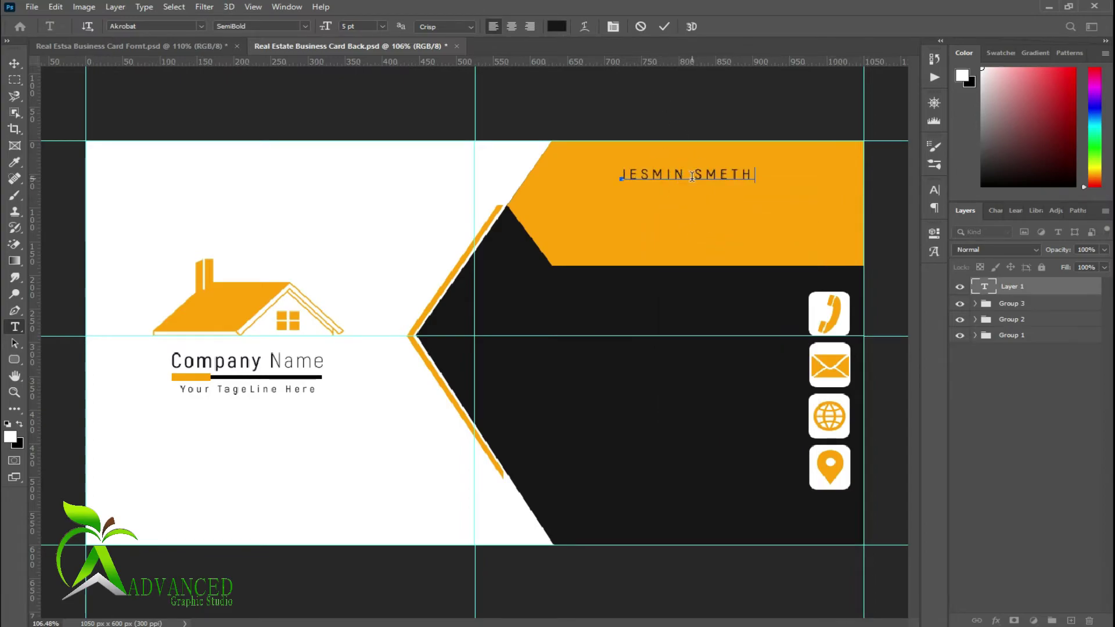
# - Make the first name 10 pt Bold with letter spacing 0
pyautogui.moveTo(678, 174); pyautogui.dragTo(623, 174)
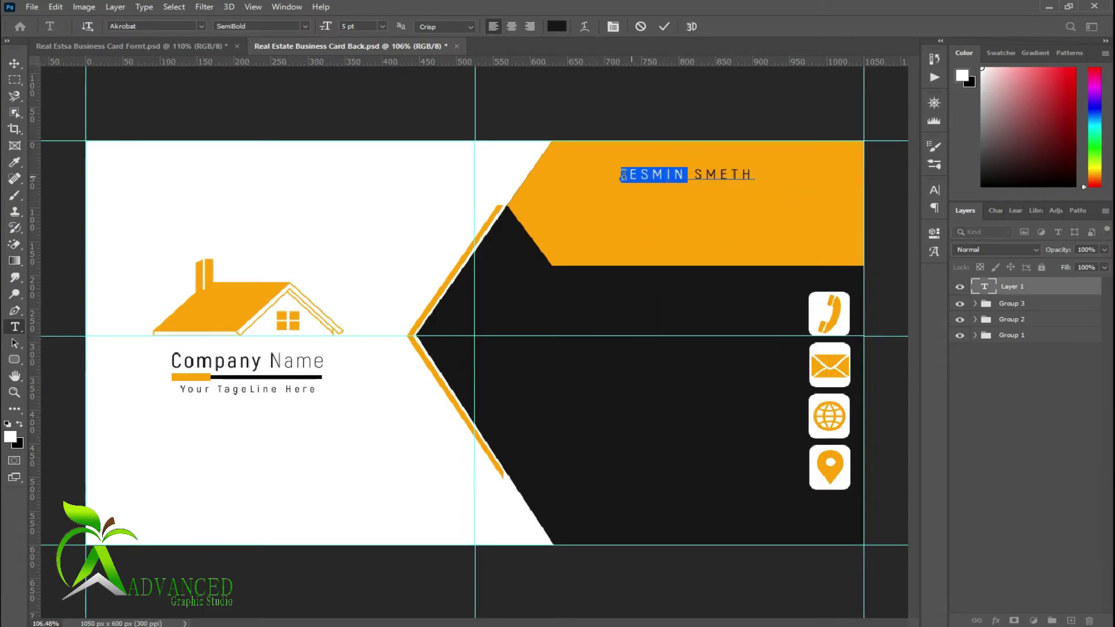
pyautogui.click(936, 192)
pyautogui.click(833, 225)
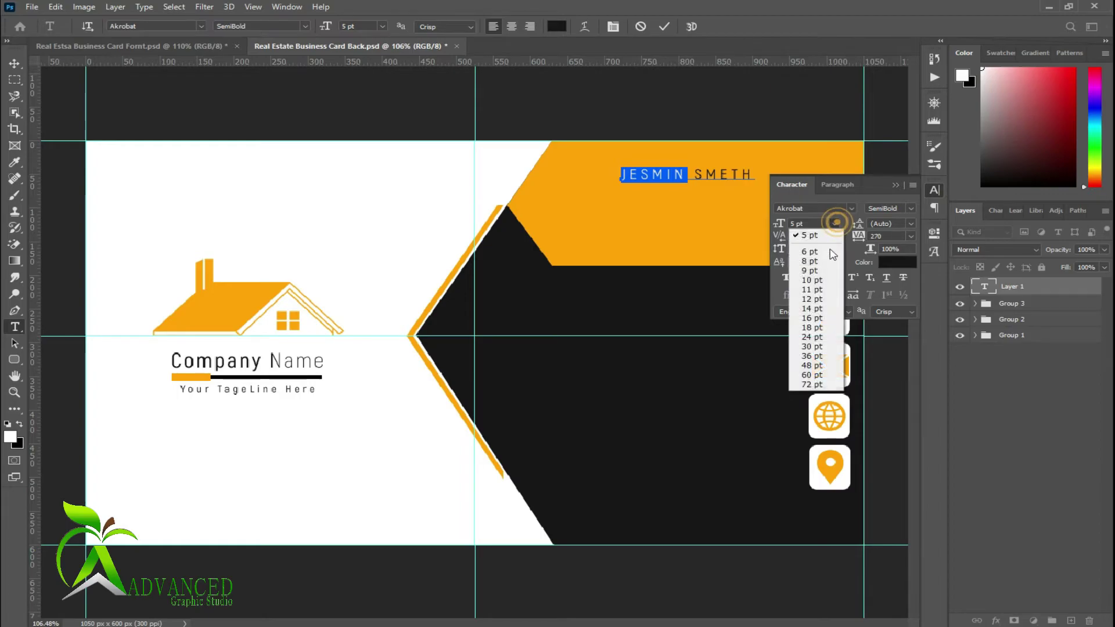
pyautogui.click(816, 299)
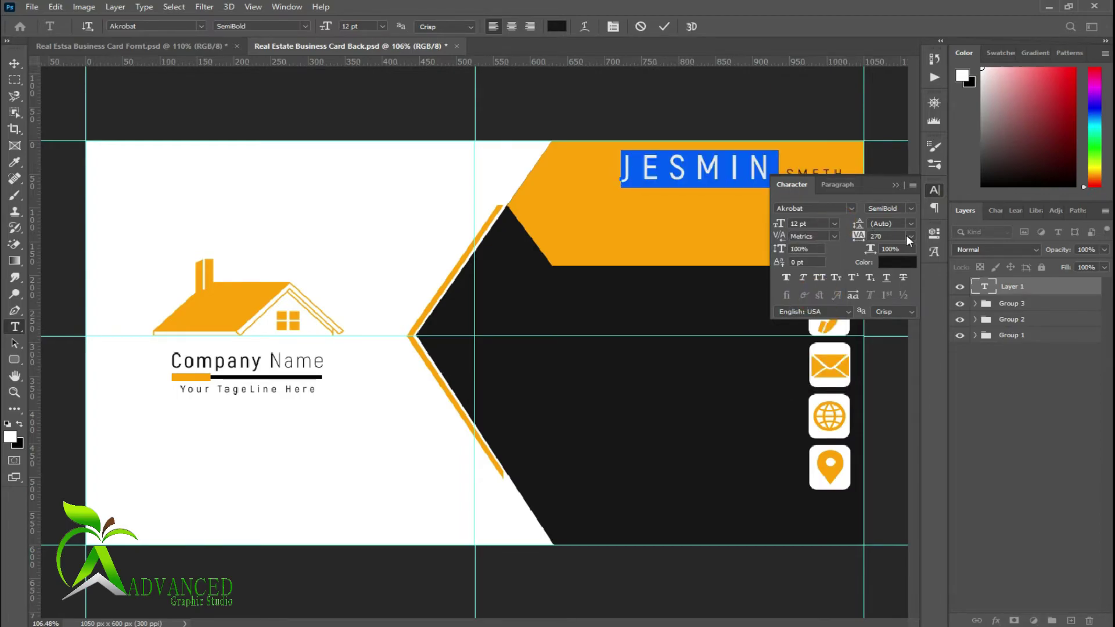
pyautogui.click(909, 239)
pyautogui.click(883, 308)
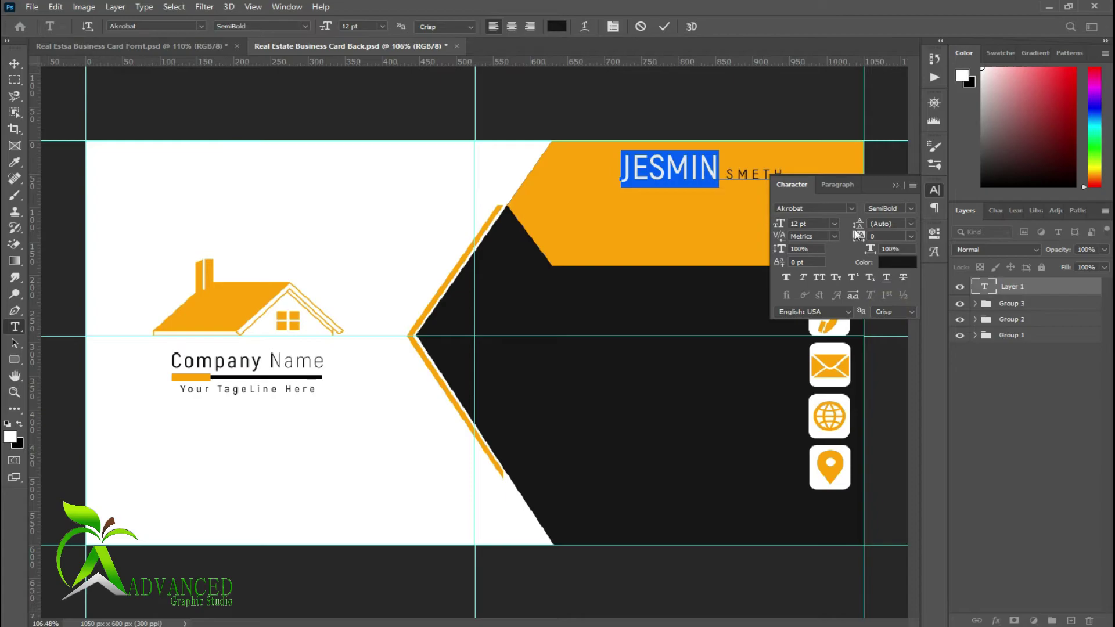
pyautogui.click(834, 223)
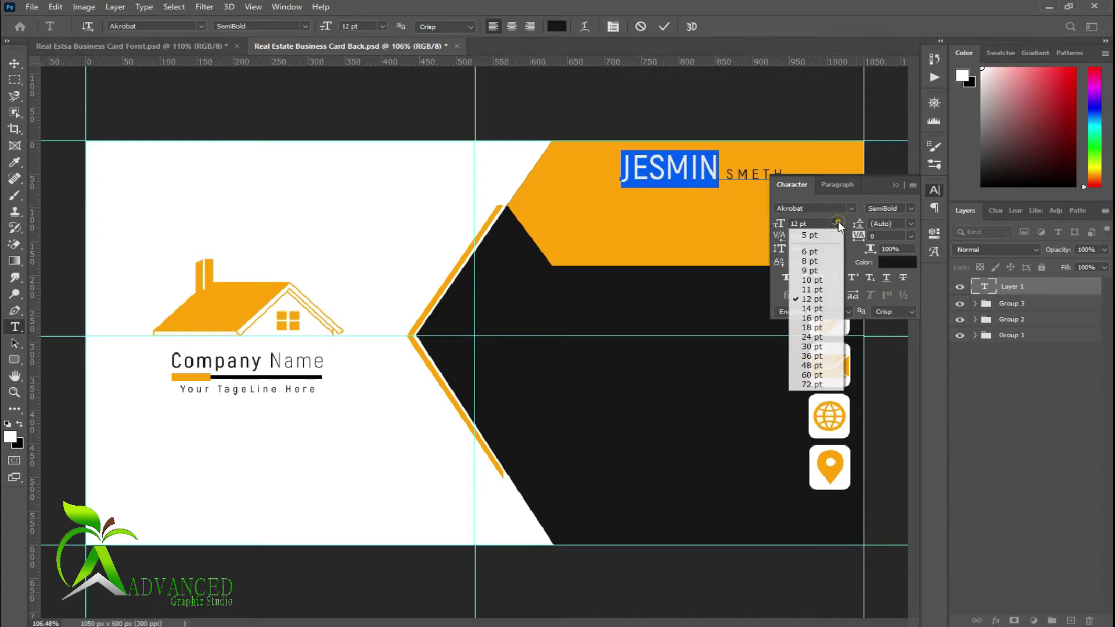
pyautogui.click(811, 281)
pyautogui.click(910, 208)
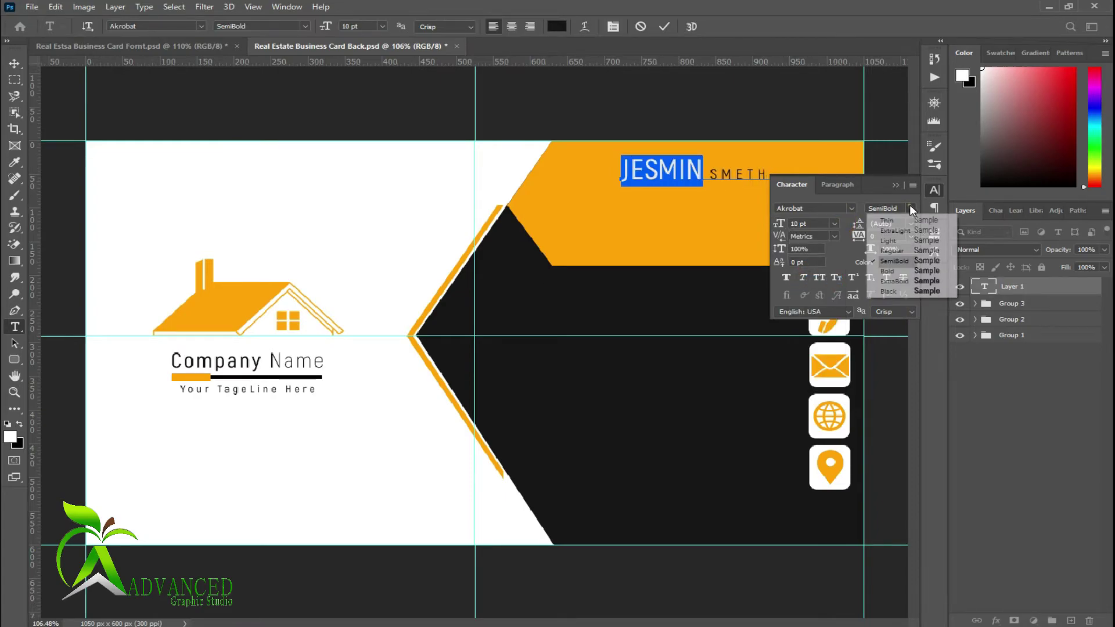
pyautogui.click(913, 271)
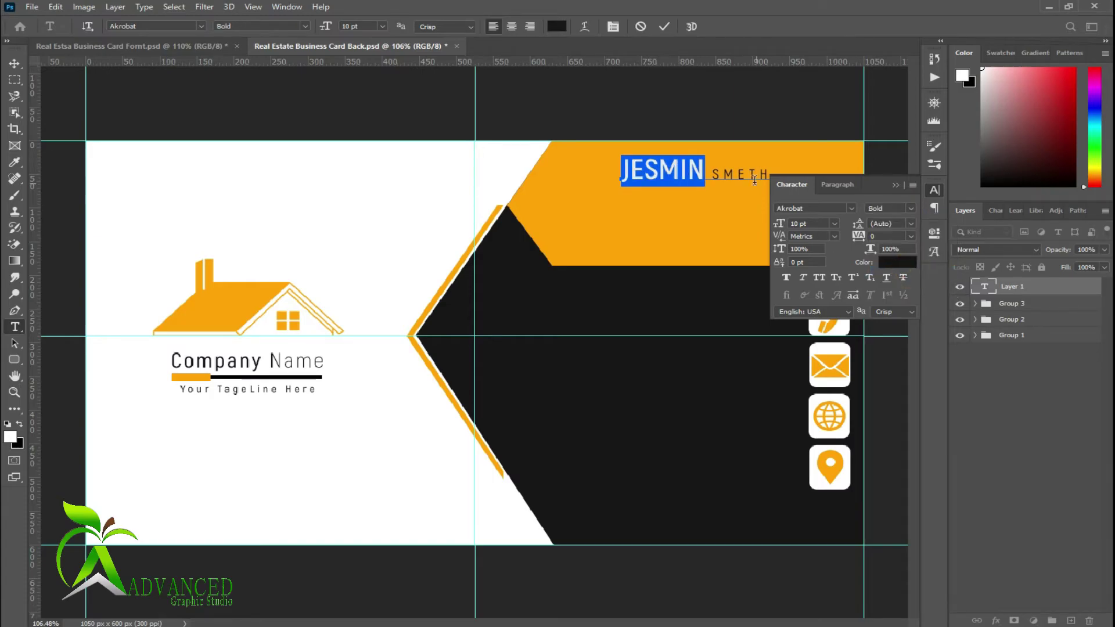
# - Set the surname to 8 pt SemiBold
pyautogui.click(725, 175)
pyautogui.moveTo(711, 176); pyautogui.dragTo(772, 175)
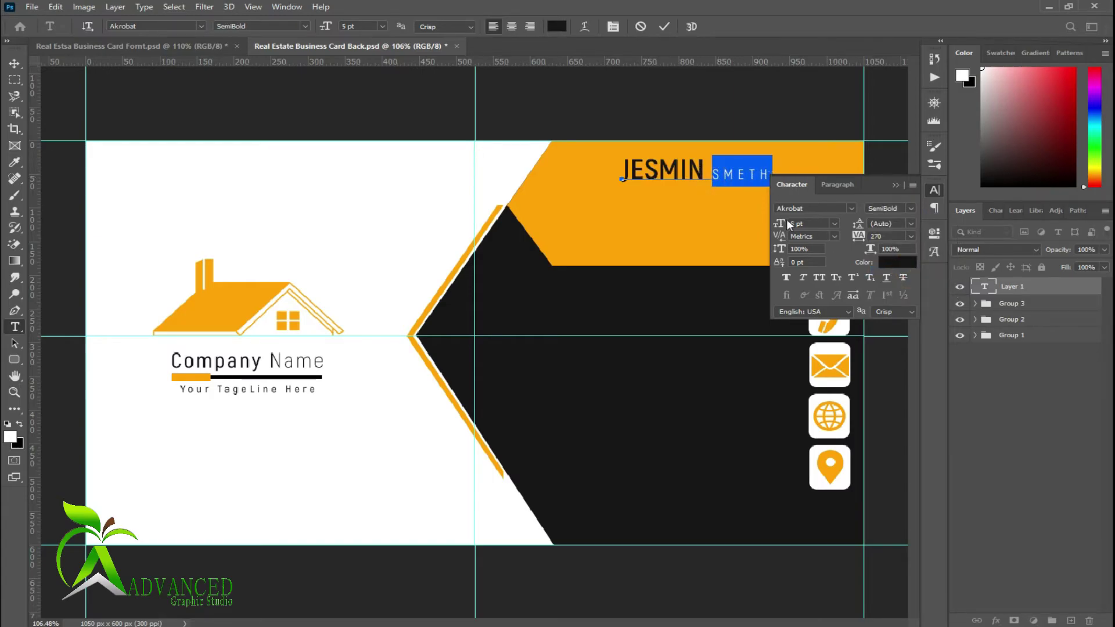
pyautogui.click(834, 224)
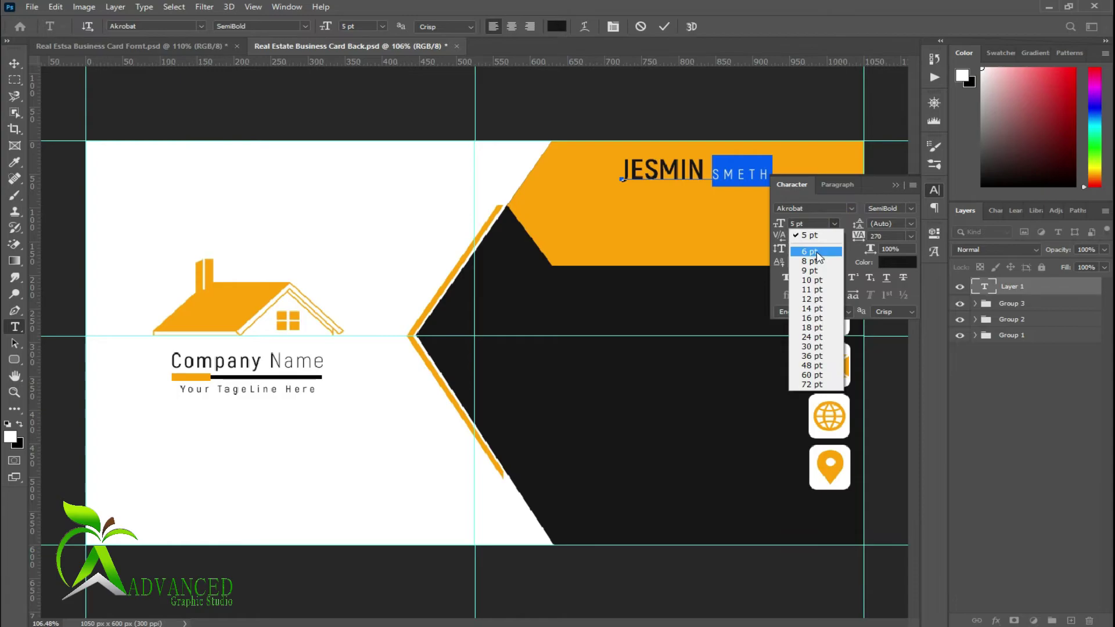
pyautogui.click(816, 252)
pyautogui.click(835, 224)
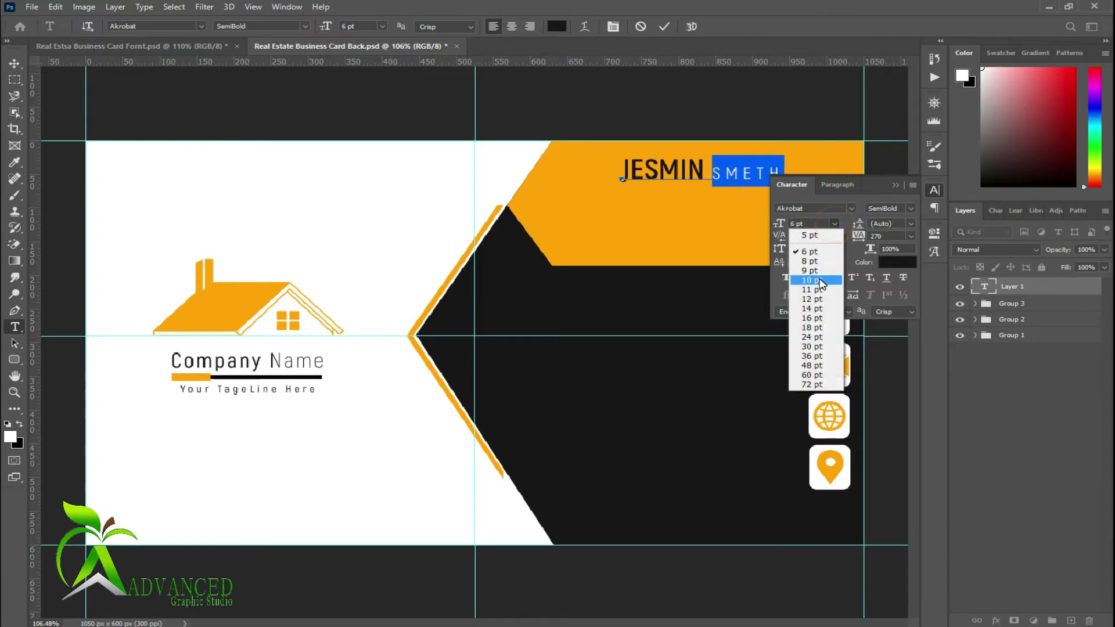
pyautogui.click(820, 280)
pyautogui.click(834, 224)
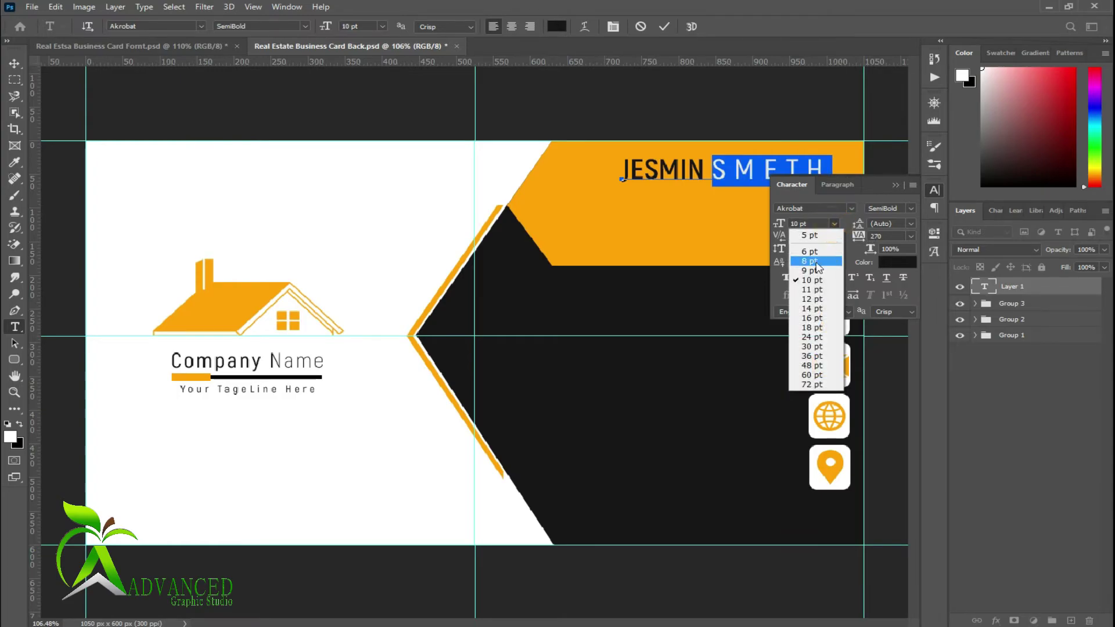
pyautogui.click(816, 261)
pyautogui.click(910, 208)
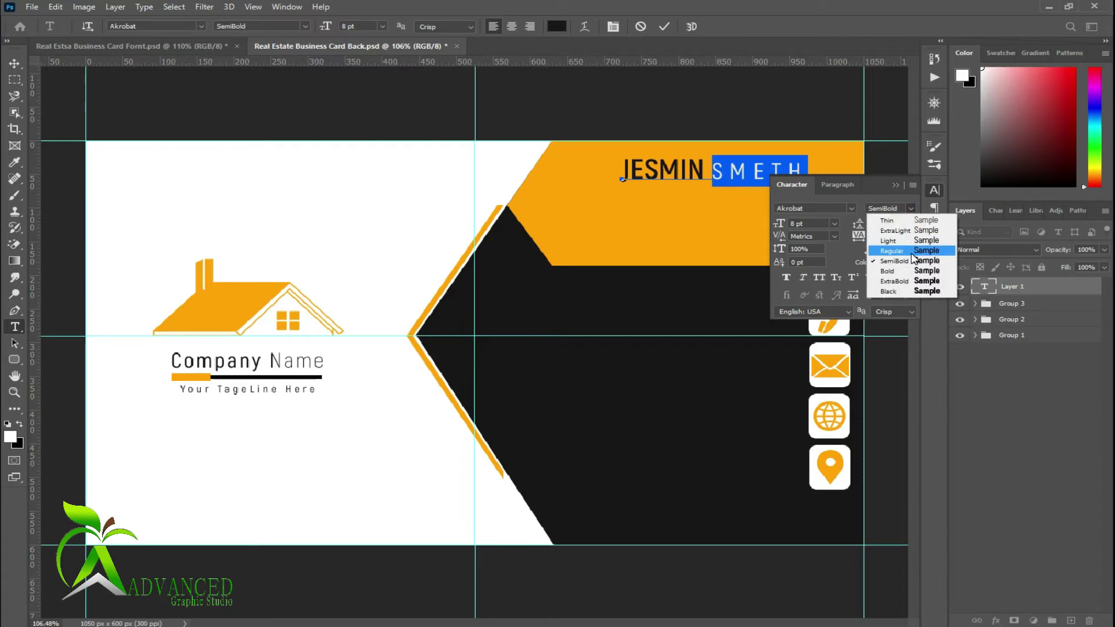
pyautogui.click(910, 251)
pyautogui.click(910, 208)
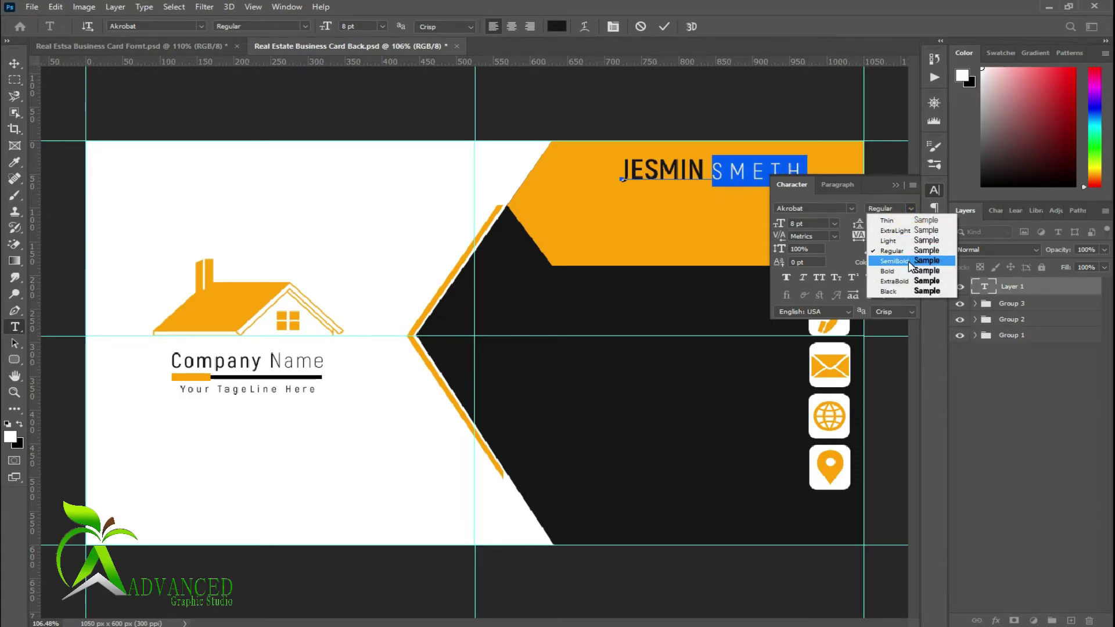
pyautogui.click(910, 261)
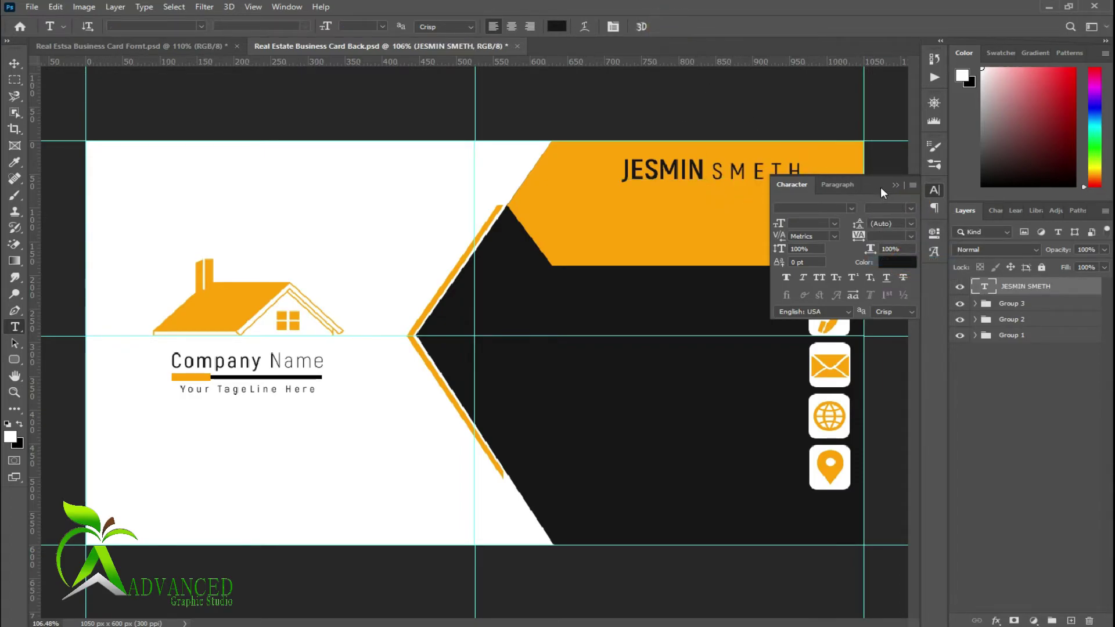
pyautogui.click(895, 185)
# - Move the name lower-left within the orange band and set it to 10 pt
pyautogui.press('v')
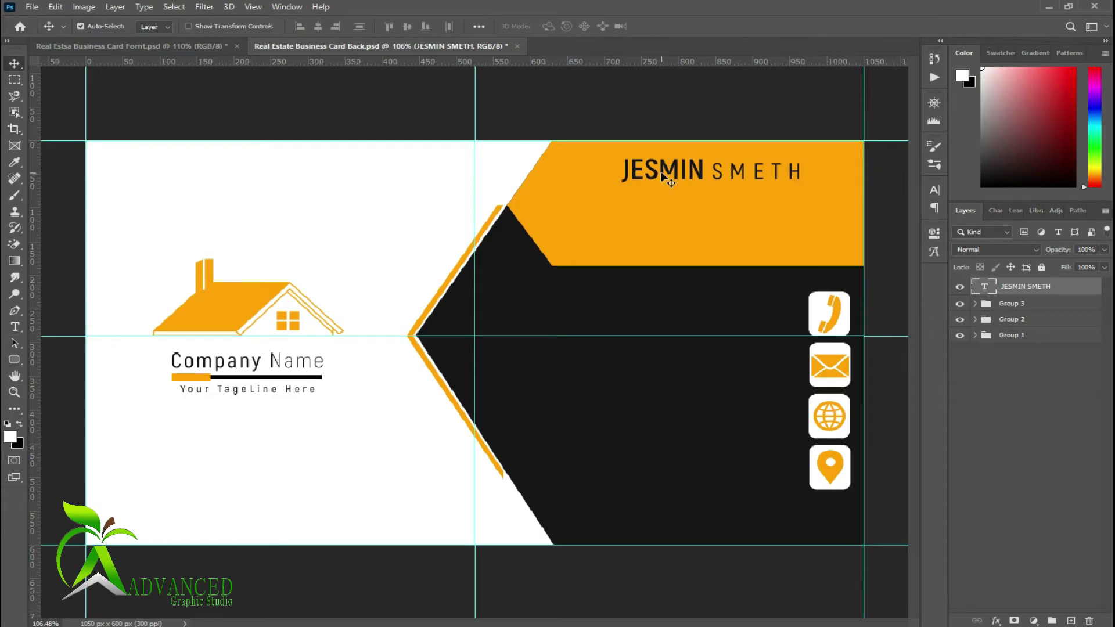
pyautogui.moveTo(678, 172); pyautogui.dragTo(706, 193)
pyautogui.doubleClick(700, 197)
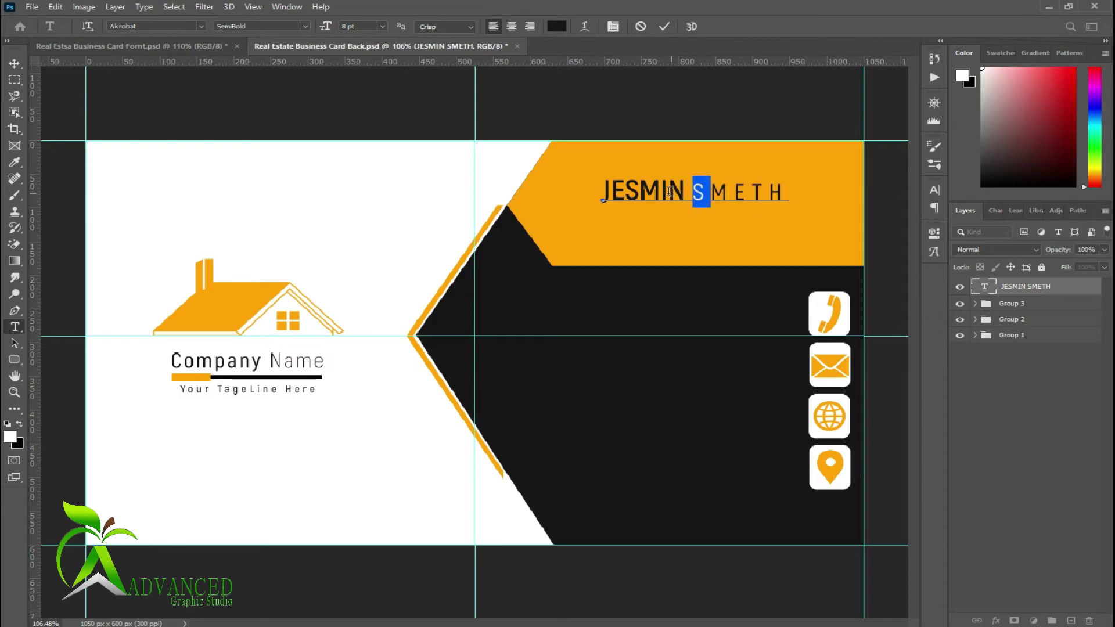
pyautogui.click(693, 194)
pyautogui.hotkey('ctrl', 'a')
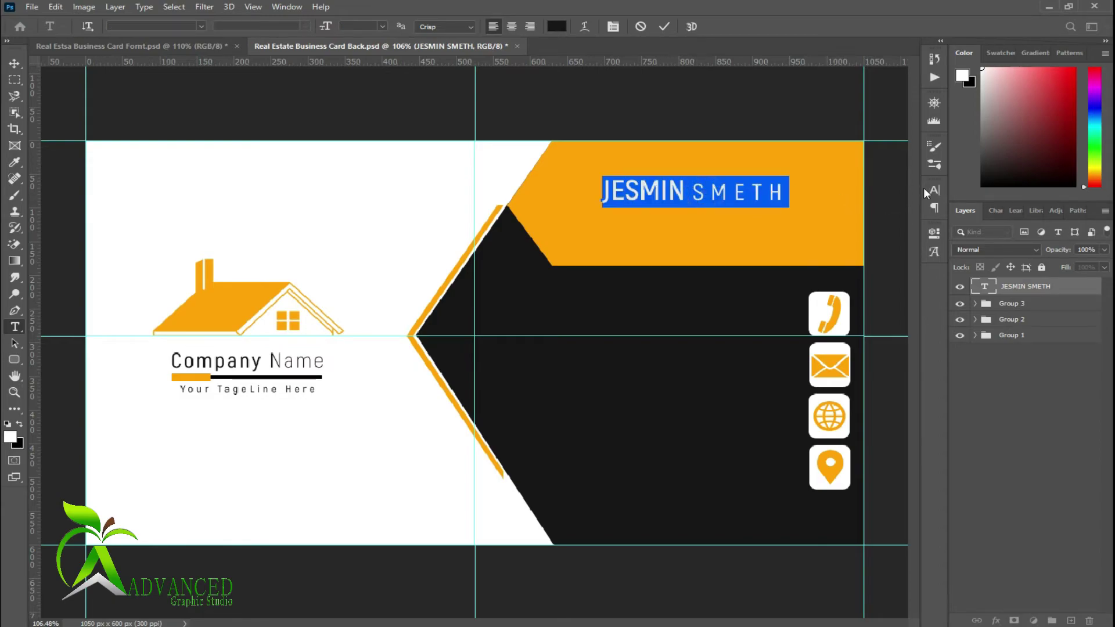
pyautogui.click(929, 188)
pyautogui.click(829, 223)
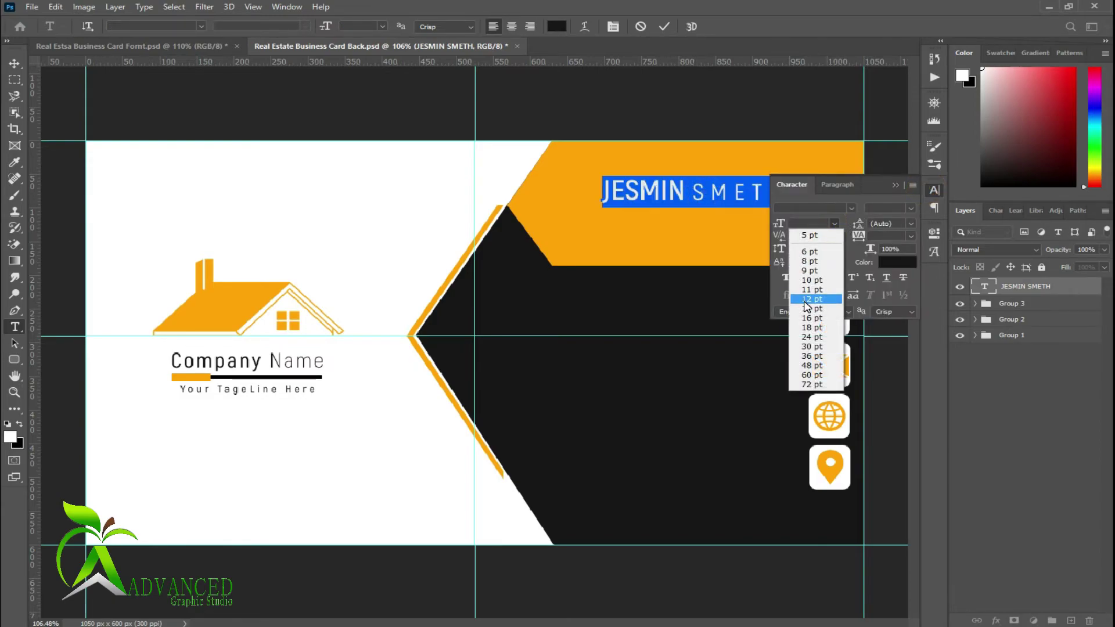
pyautogui.click(804, 301)
pyautogui.click(834, 224)
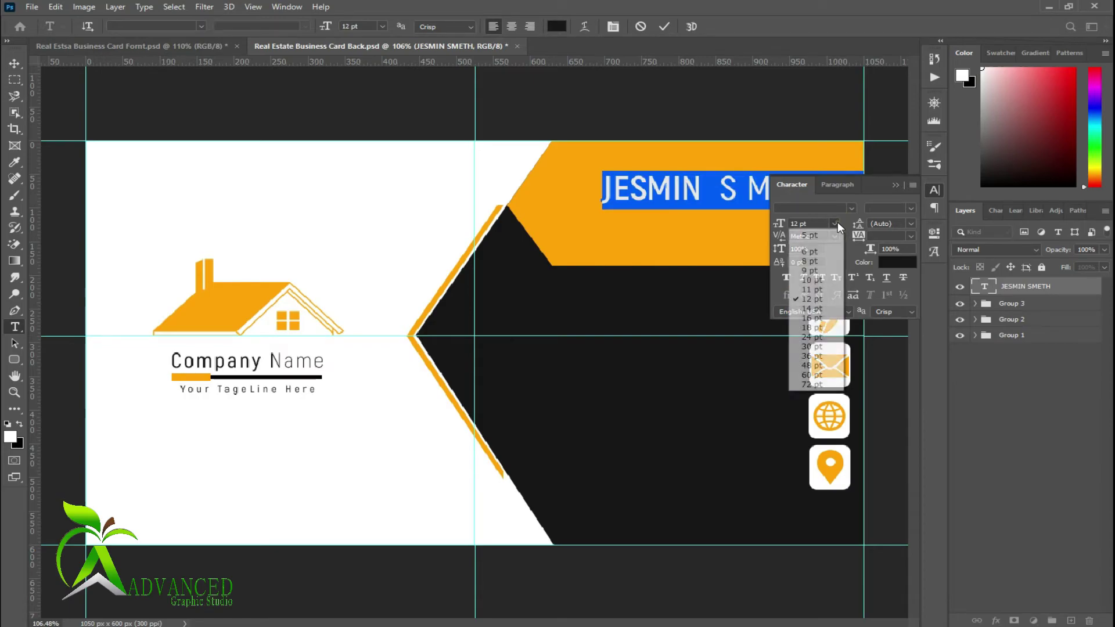
pyautogui.click(813, 277)
pyautogui.click(664, 27)
pyautogui.press('v')
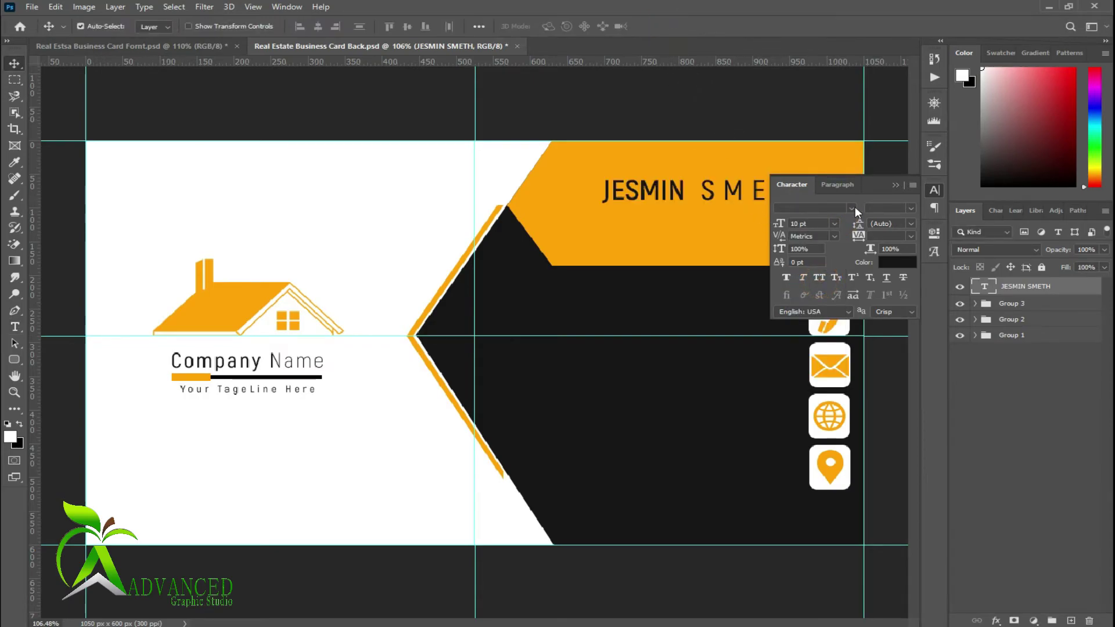
pyautogui.click(898, 184)
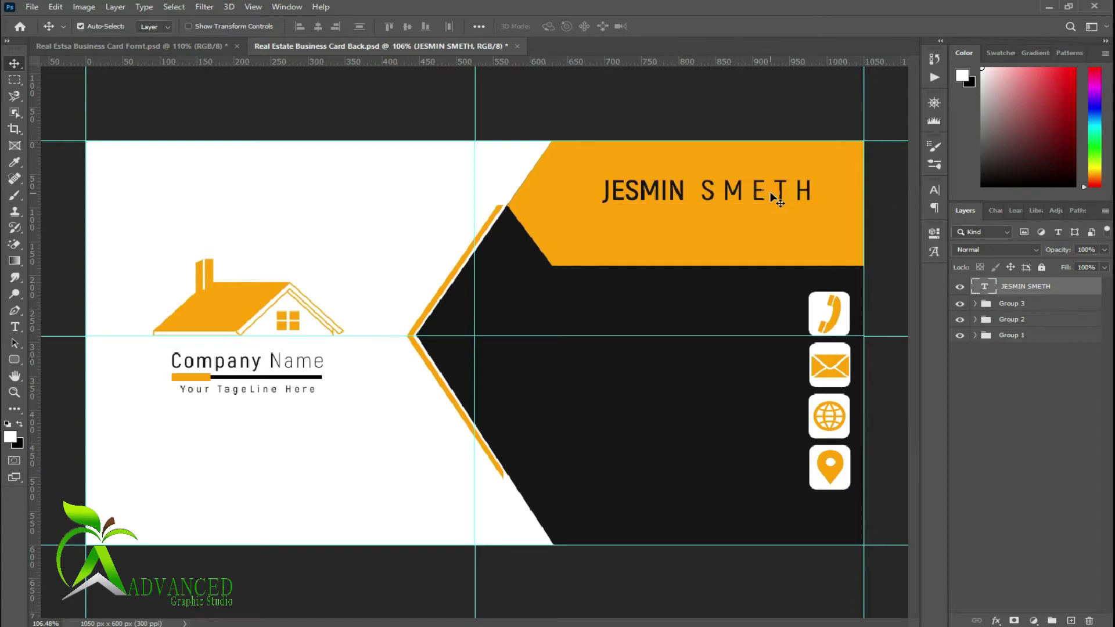
# - Reset the surname's letter spacing to 0, keeping the name at 10 pt
pyautogui.doubleClick(777, 189)
pyautogui.moveTo(708, 191); pyautogui.dragTo(809, 188)
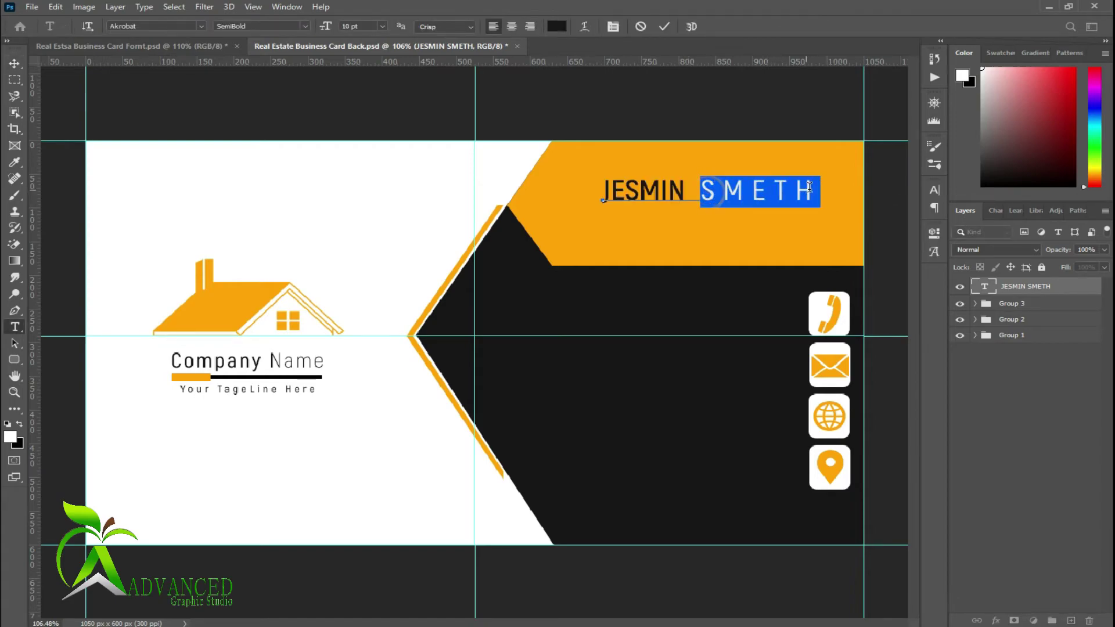
pyautogui.click(935, 190)
pyautogui.click(911, 224)
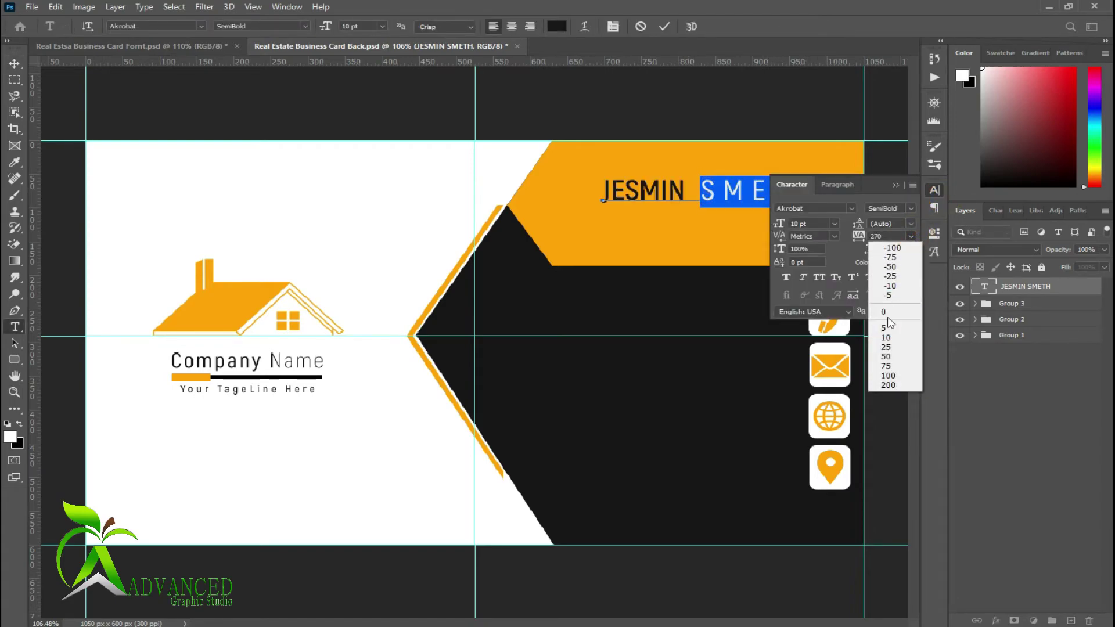
pyautogui.click(664, 26)
pyautogui.press('v')
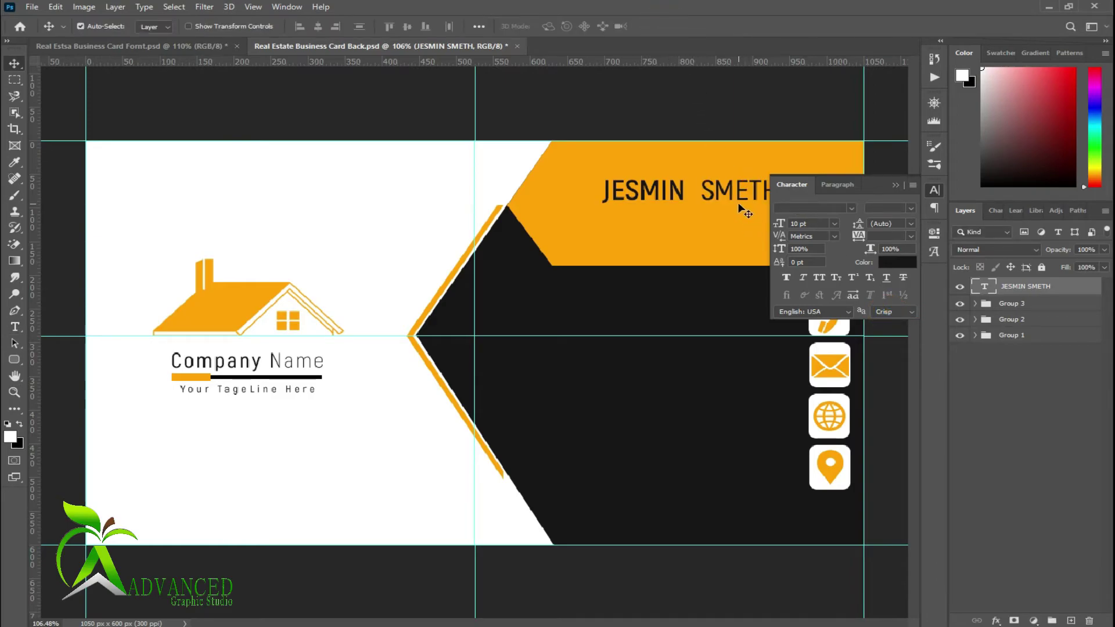
pyautogui.doubleClick(741, 202)
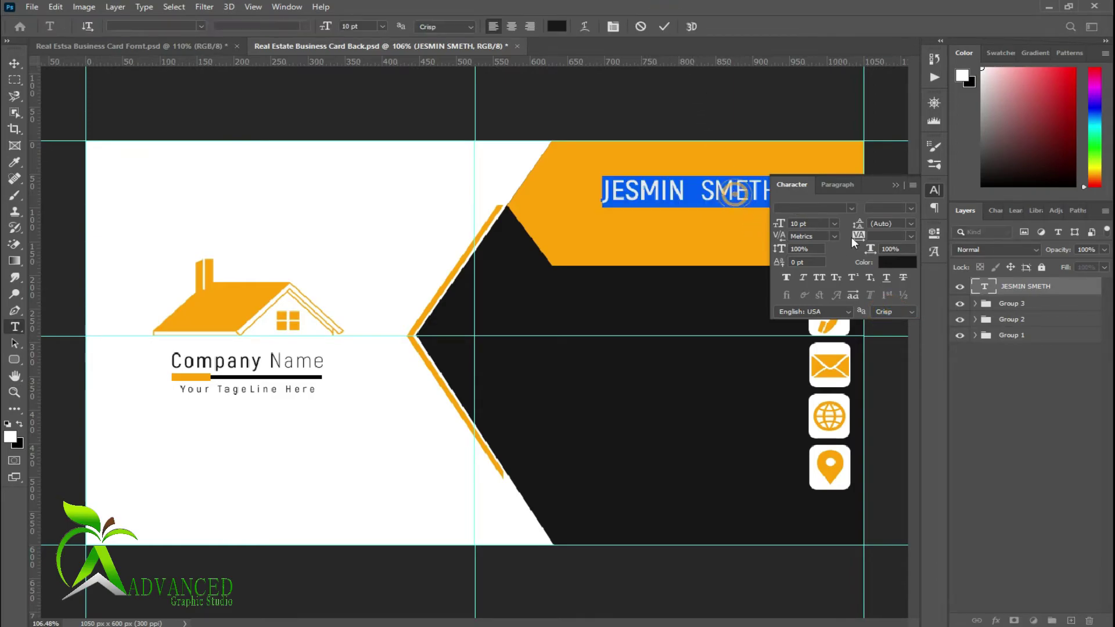
pyautogui.click(833, 222)
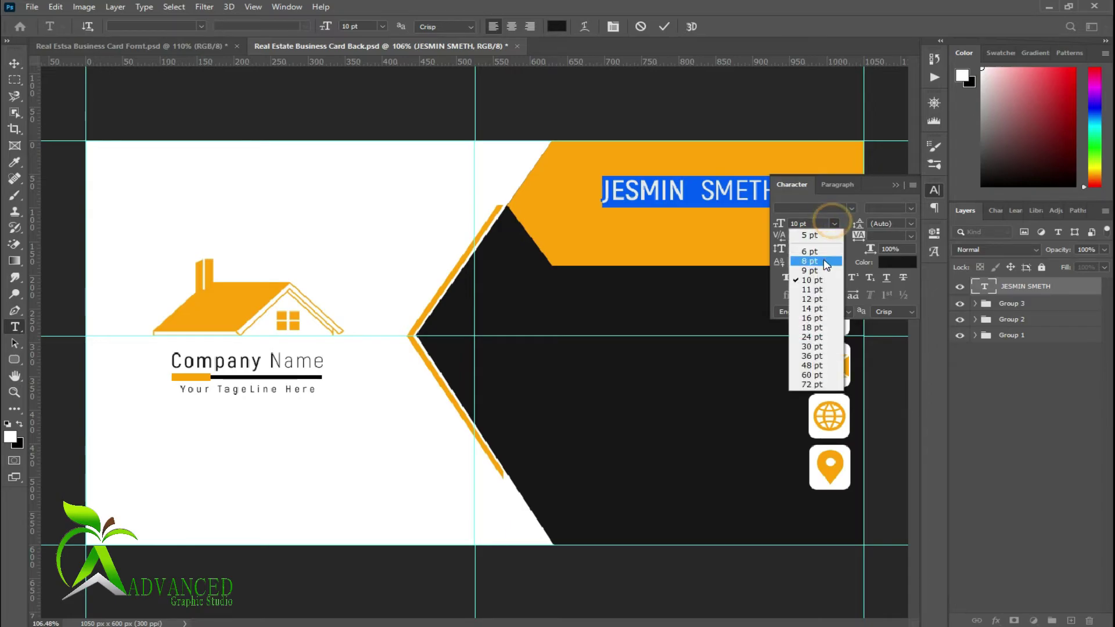
pyautogui.click(819, 283)
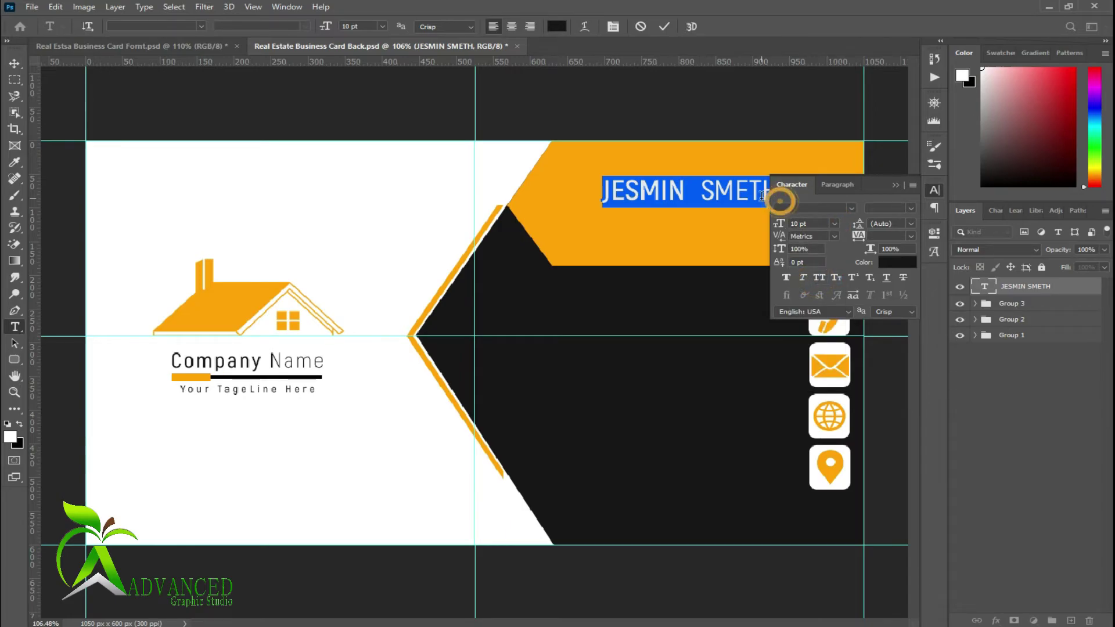
pyautogui.click(895, 184)
# - Make the surname white, sampled from the card
pyautogui.click(715, 192)
pyautogui.moveTo(715, 191); pyautogui.dragTo(787, 199)
pyautogui.hotkey('shift', 'Right')
pyautogui.hotkey('shift', 'Right')
pyautogui.hotkey('shift', 'Right')
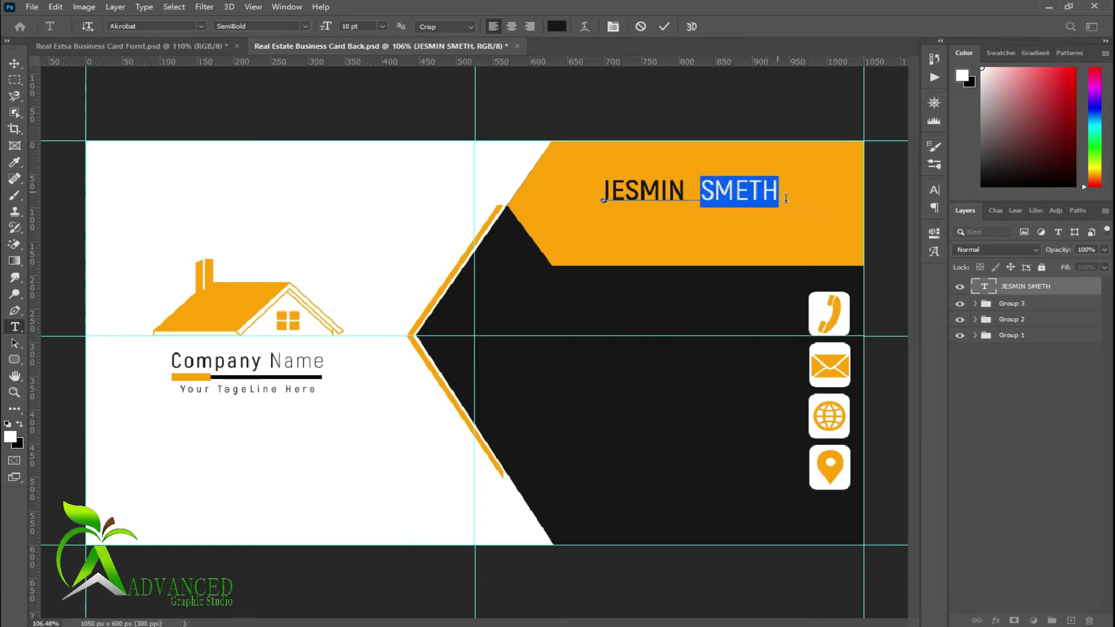
pyautogui.click(555, 26)
pyautogui.click(348, 244)
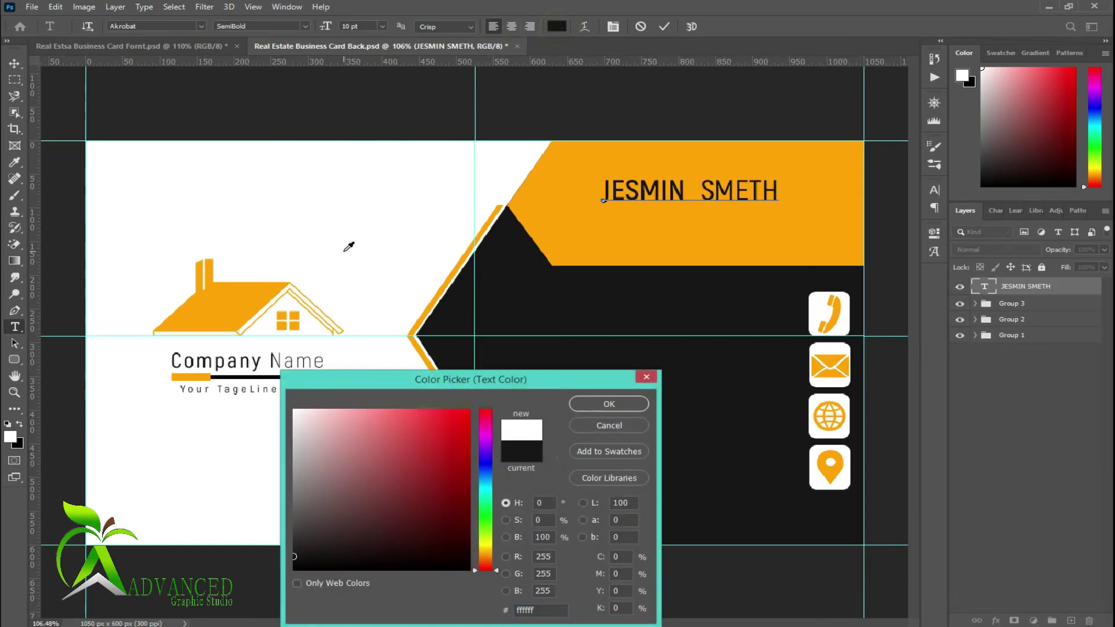
pyautogui.click(608, 403)
pyautogui.click(663, 26)
pyautogui.press('v')
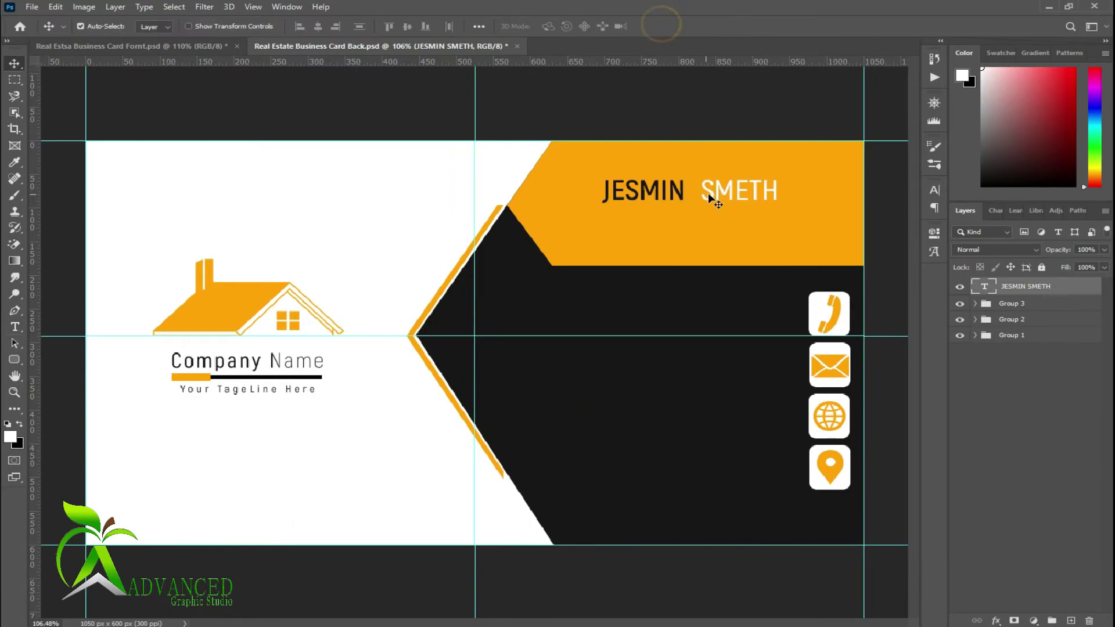
# - Remove the space before the surname
pyautogui.doubleClick(708, 199)
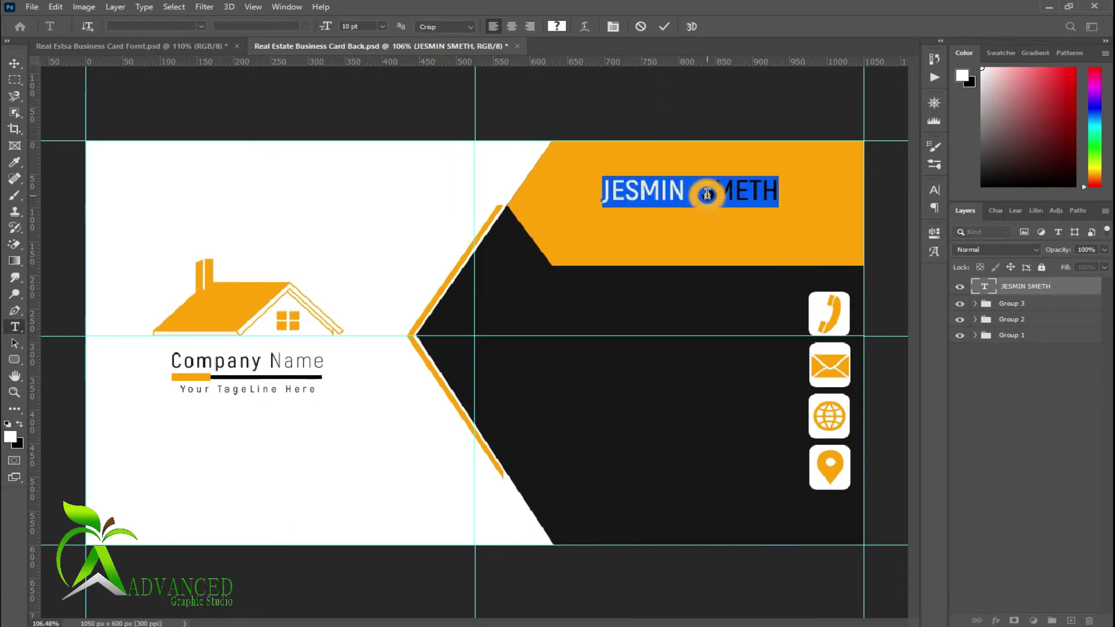
pyautogui.click(704, 192)
pyautogui.press('BackSpace')
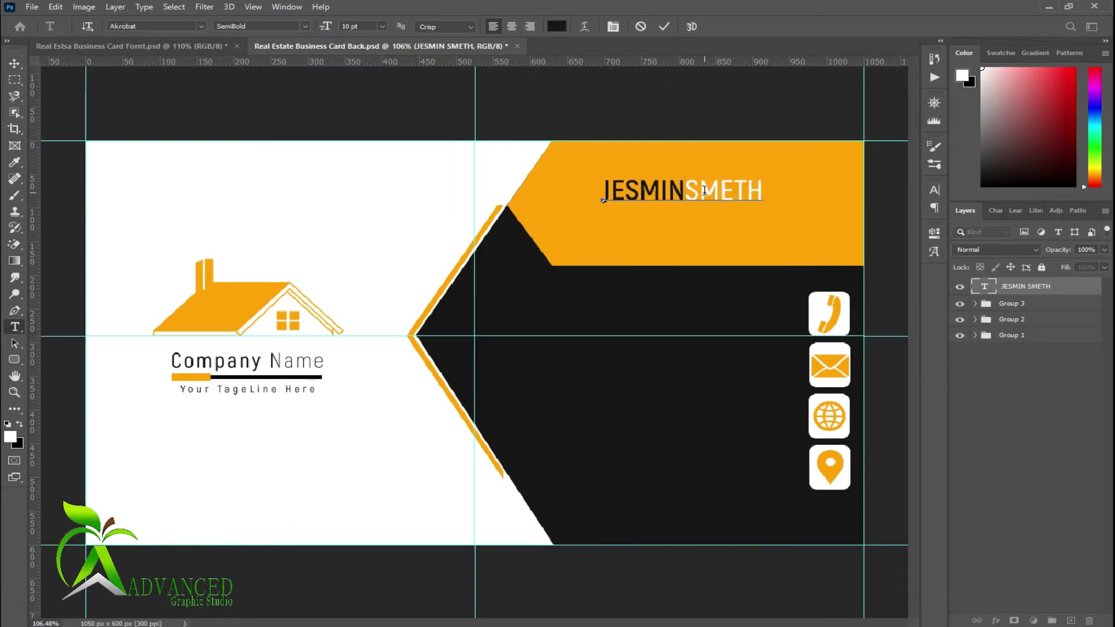
pyautogui.click(996, 491)
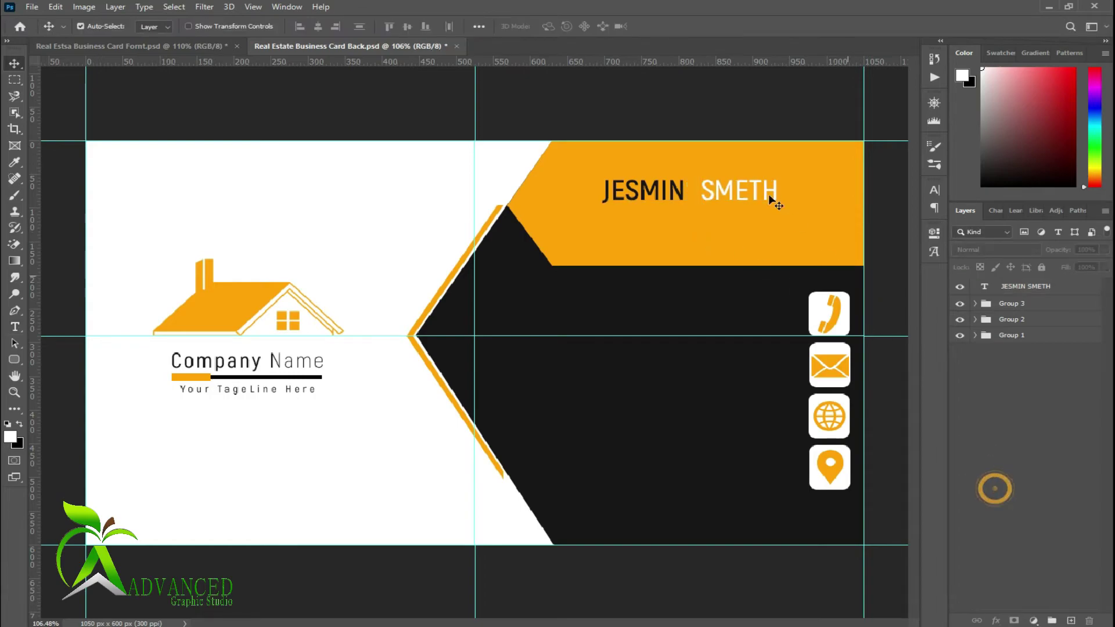
pyautogui.doubleClick(739, 193)
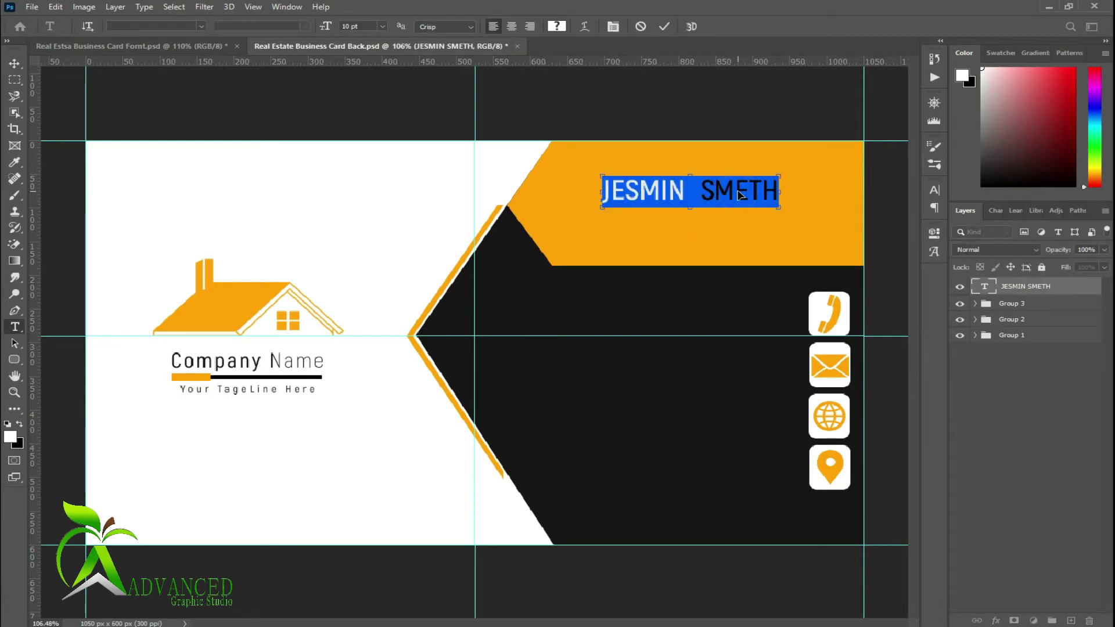
pyautogui.hotkey('ctrl', 't')
pyautogui.click(664, 25)
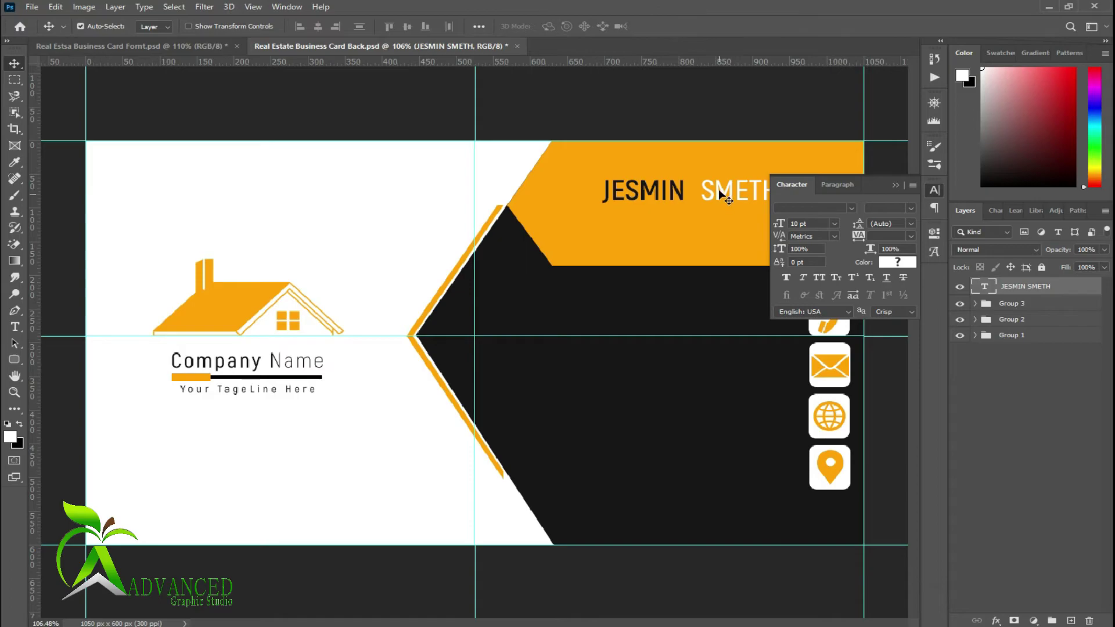
pyautogui.click(895, 185)
# - Scale the whole name line down to about 80%
pyautogui.hotkey('ctrl', 't')
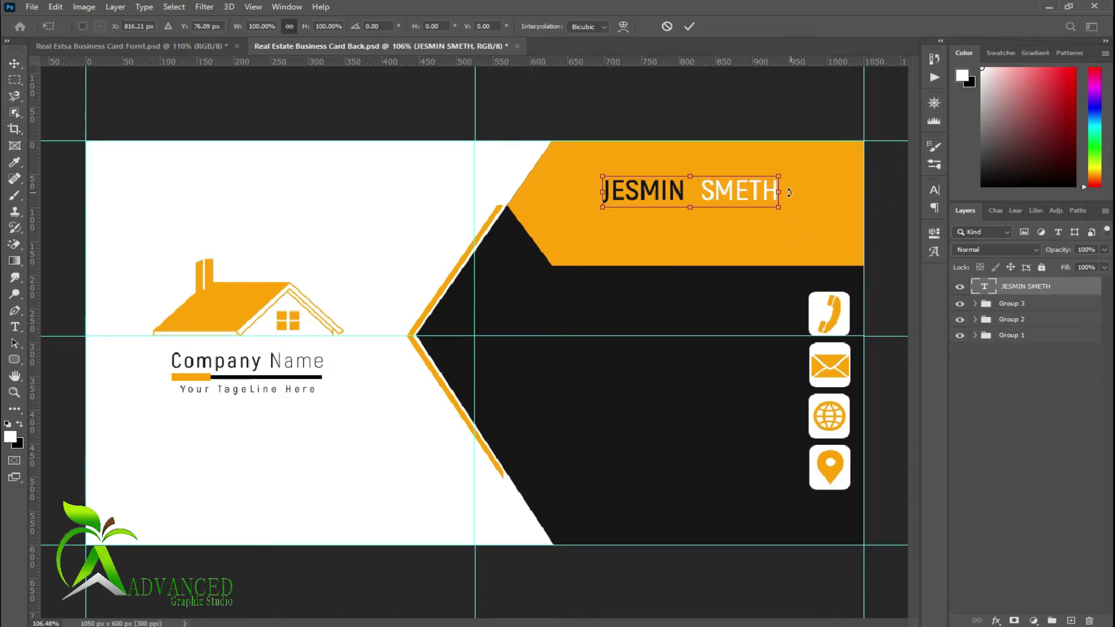
pyautogui.moveTo(779, 193); pyautogui.dragTo(709, 181)
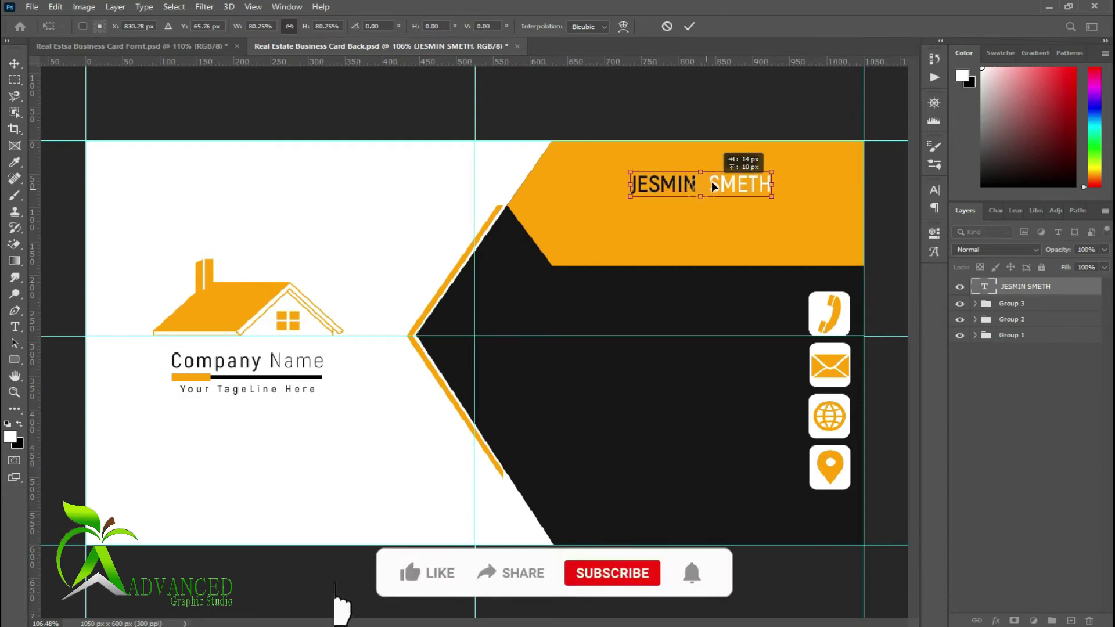
pyautogui.click(689, 26)
pyautogui.click(1038, 473)
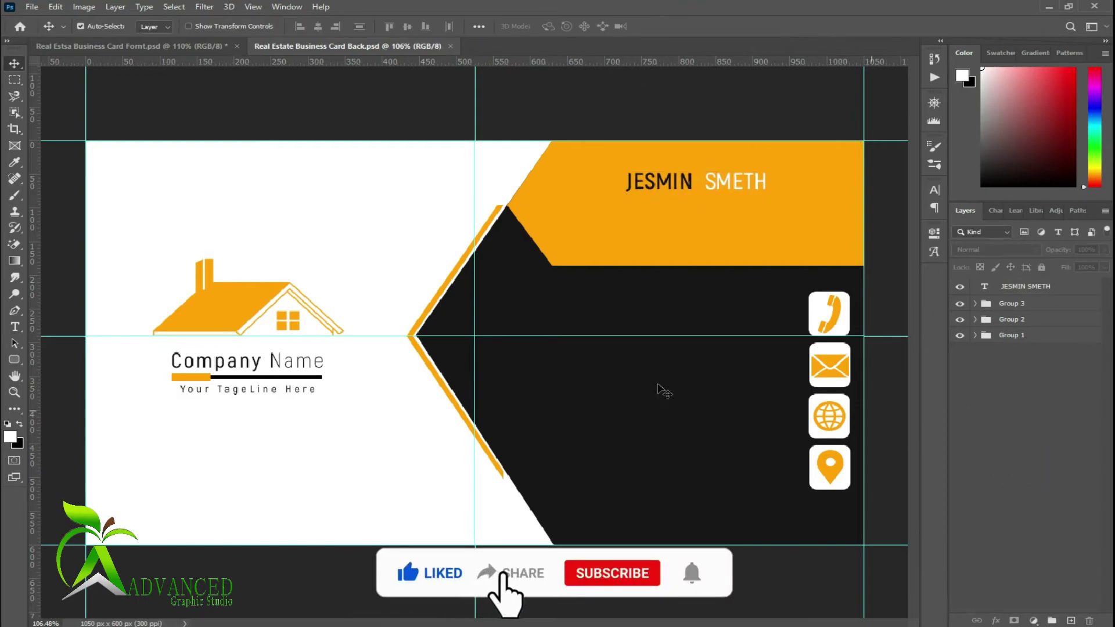
pyautogui.click(202, 377)
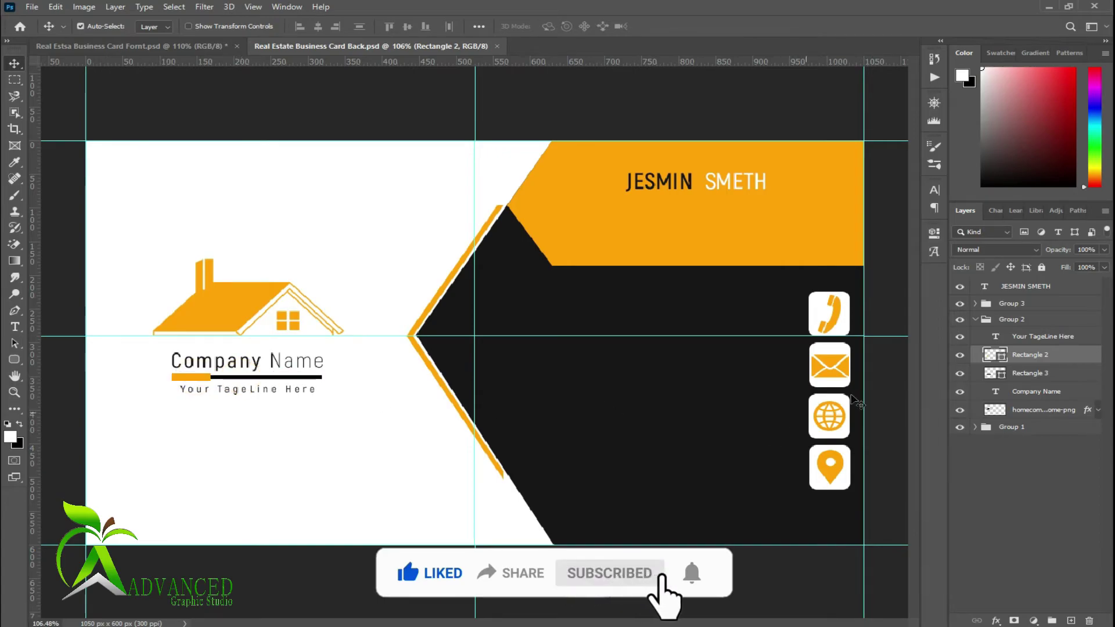
# - Duplicate the two-tone bar beneath the name in the orange band
pyautogui.keyDown('ctrl'); pyautogui.click(1043, 372); pyautogui.keyUp('ctrl')
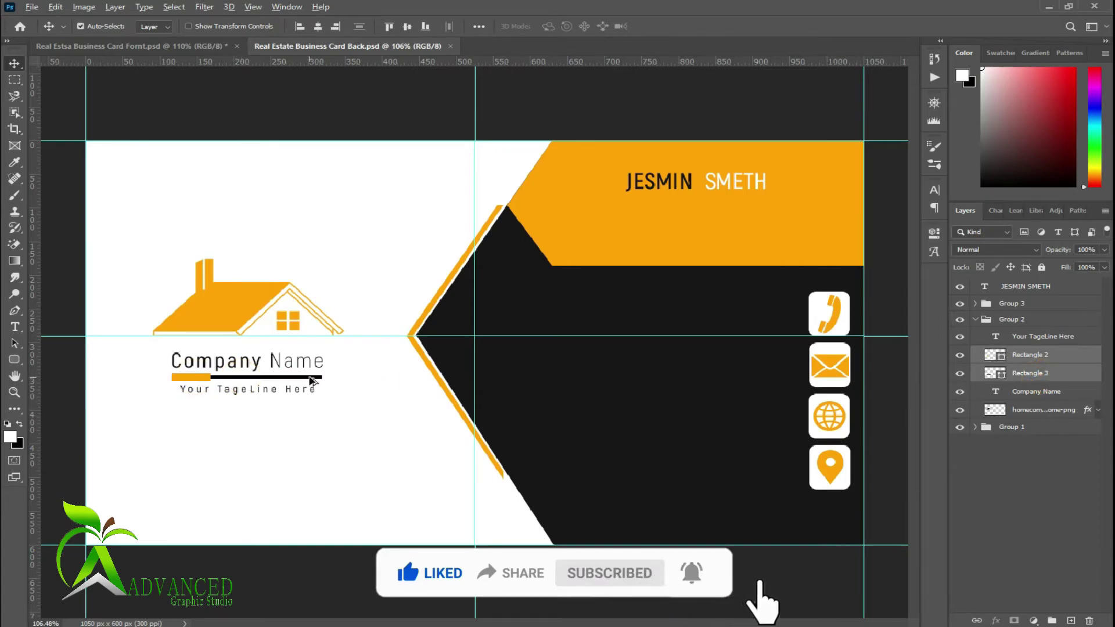
pyautogui.moveTo(310, 378)
pyautogui.mouseDown()
pyautogui.moveTo(643, 287)
pyautogui.moveTo(758, 180)
pyautogui.moveTo(758, 201)
pyautogui.mouseUp()
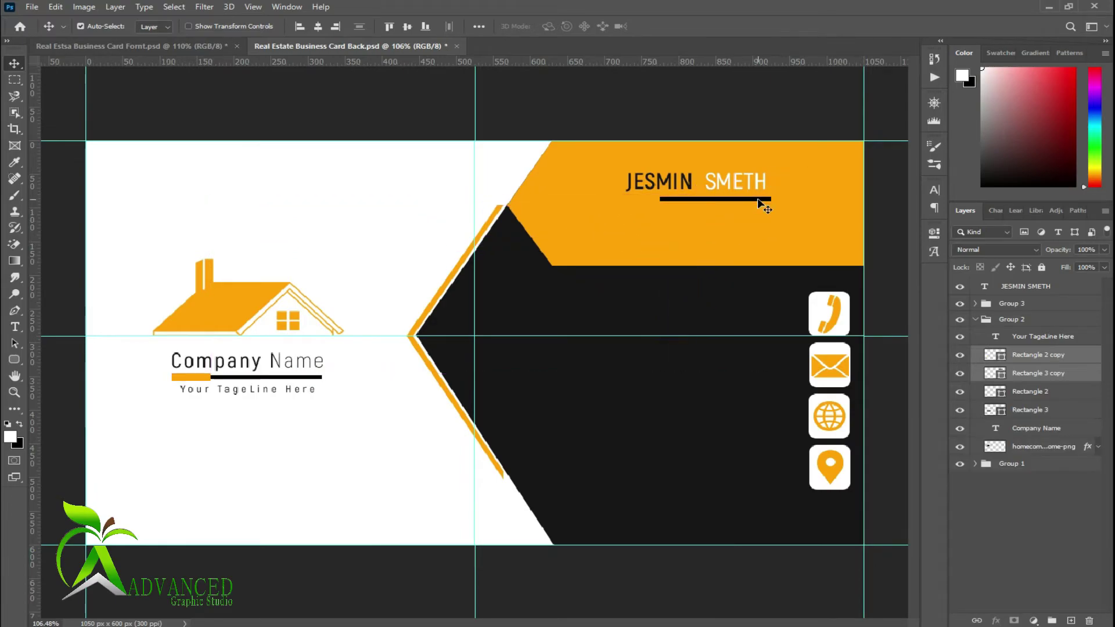
pyautogui.click(1014, 500)
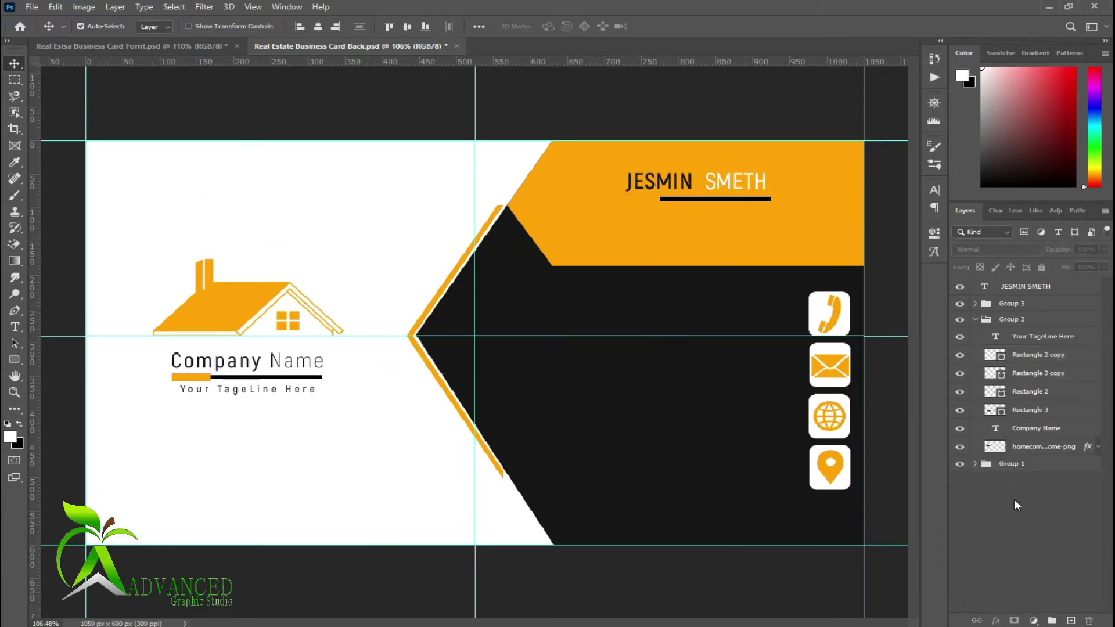
# - Move the Rectangle 2 copy and Rectangle 3 copy layers above the groups
pyautogui.click(1031, 373)
pyautogui.keyDown('shift'); pyautogui.click(1031, 355); pyautogui.keyUp('shift')
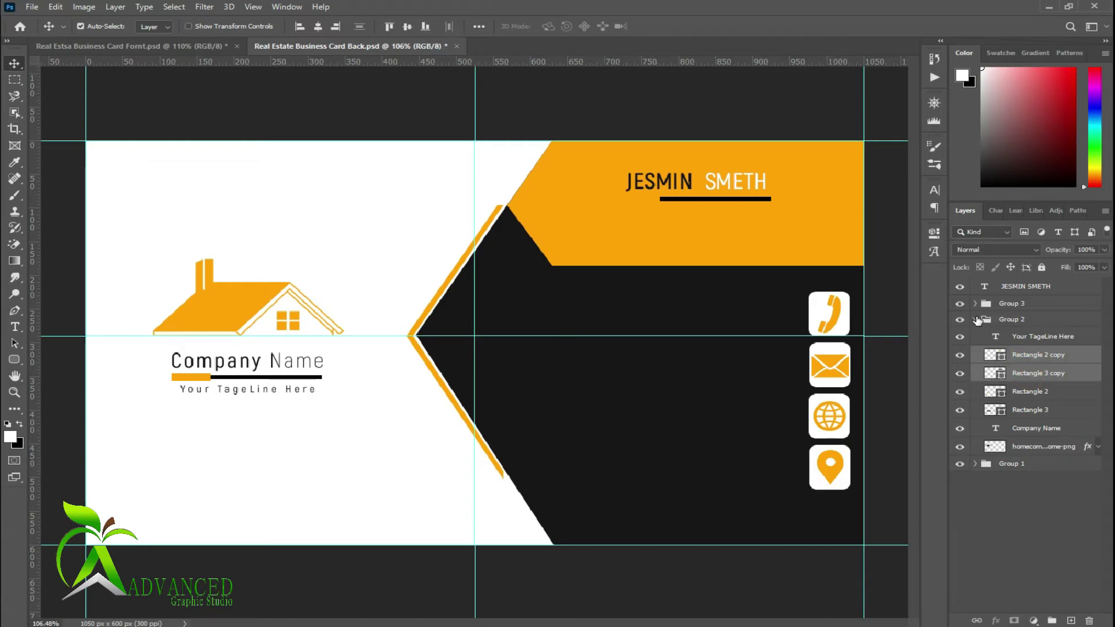
pyautogui.click(976, 320)
pyautogui.click(1005, 505)
pyautogui.click(960, 320)
pyautogui.click(960, 320)
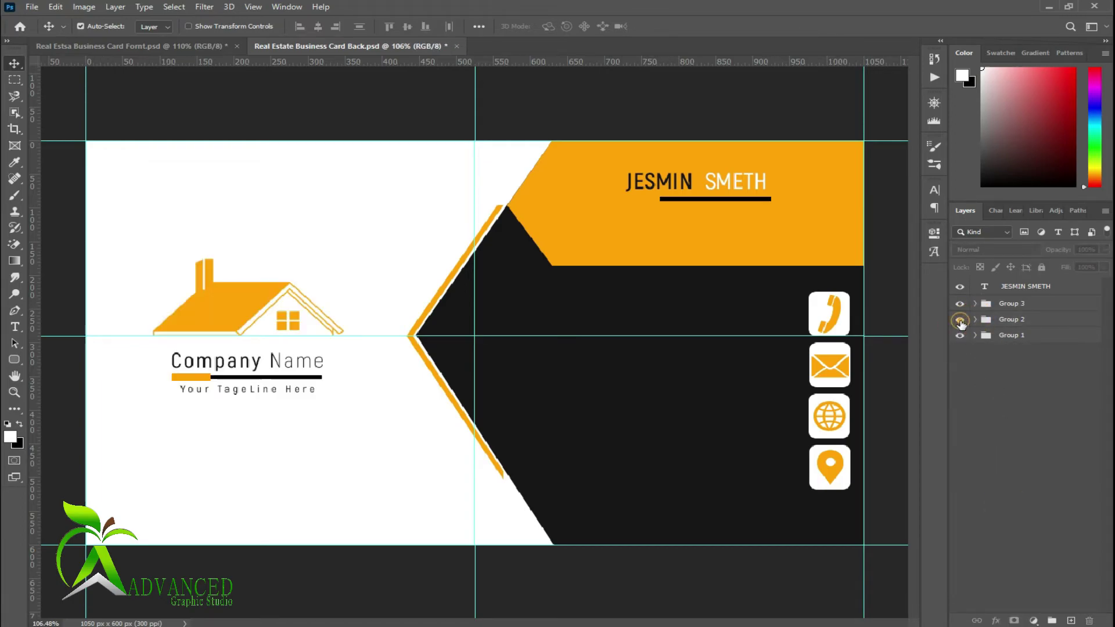
pyautogui.click(975, 320)
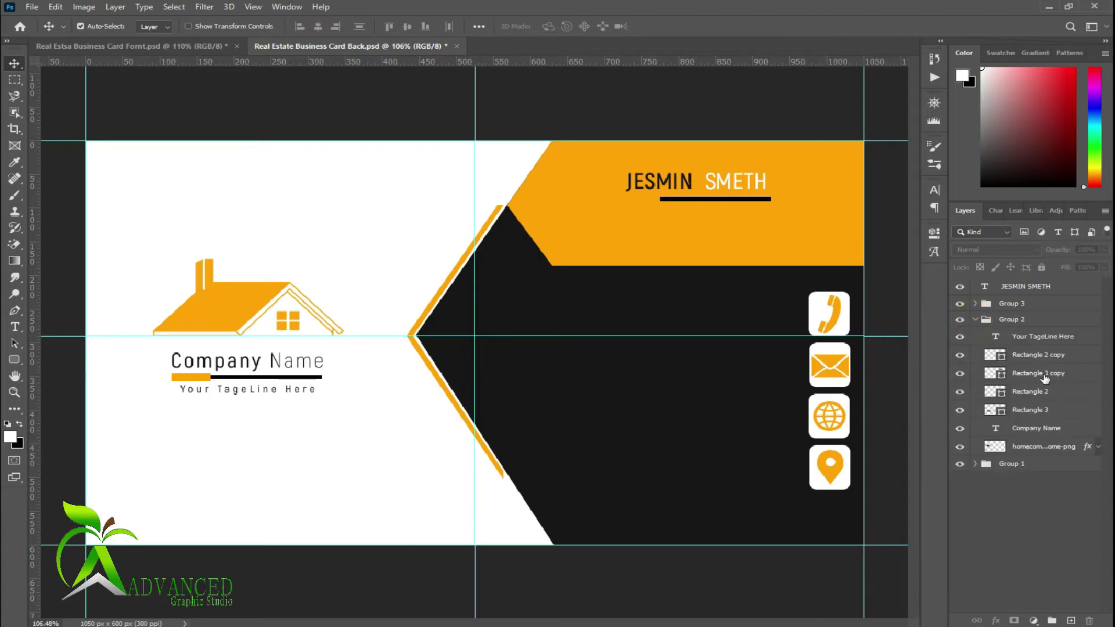
pyautogui.click(1044, 379)
pyautogui.doubleClick(1040, 355)
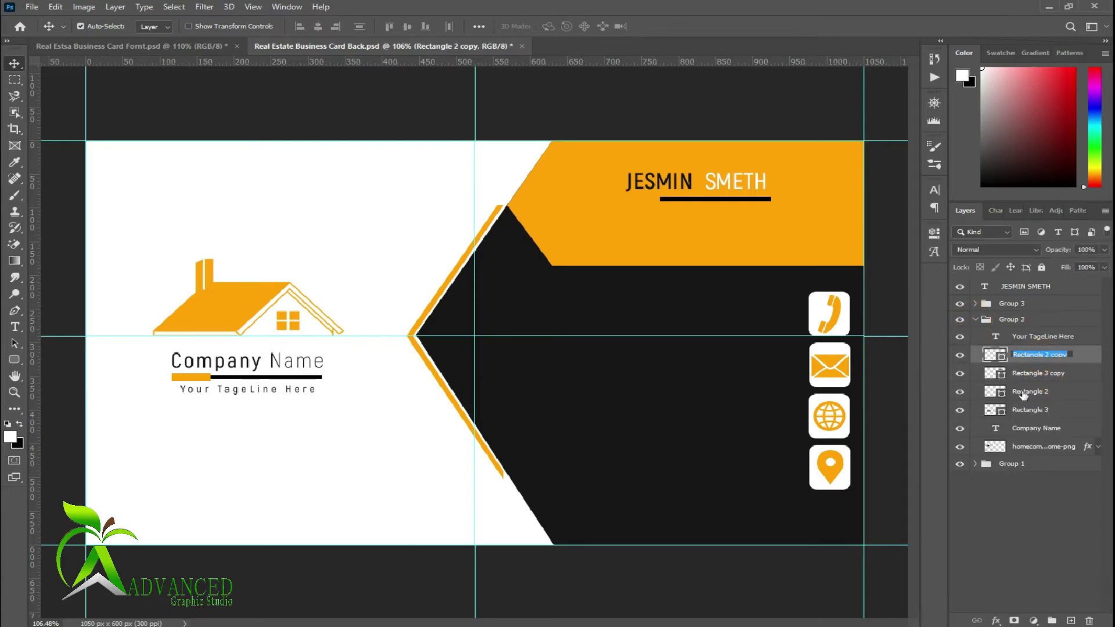
pyautogui.keyDown('shift'); pyautogui.click(1038, 374); pyautogui.keyUp('shift')
pyautogui.moveTo(1038, 371); pyautogui.dragTo(1007, 295)
pyautogui.click(977, 356)
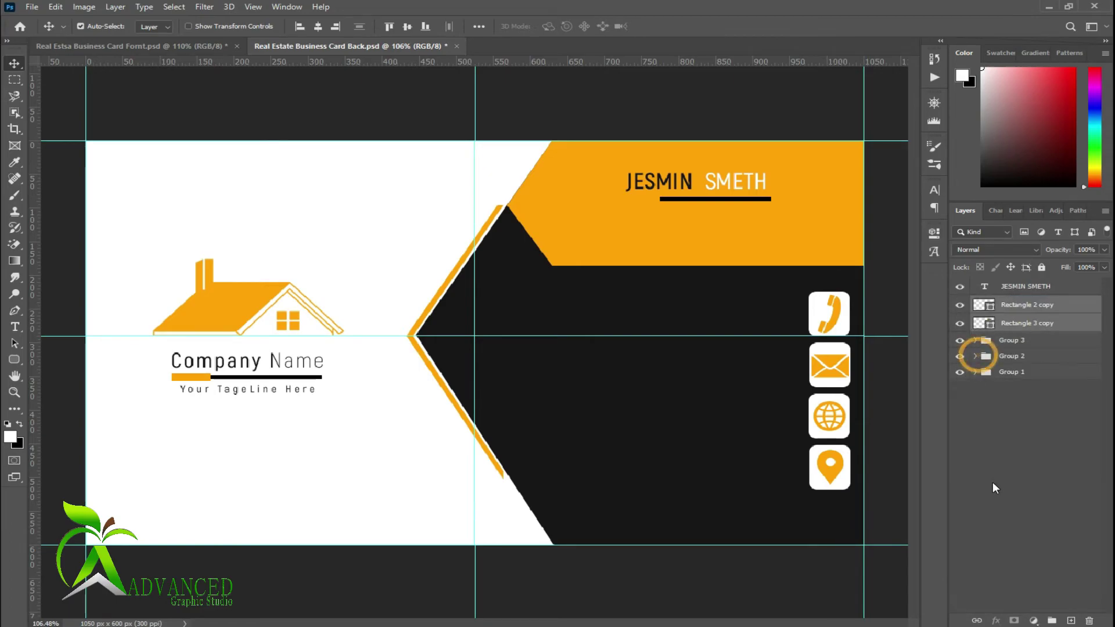
# - Fill the short Rectangle 2 copy bar with white sampled from the card
pyautogui.click(992, 482)
pyautogui.doubleClick(983, 304)
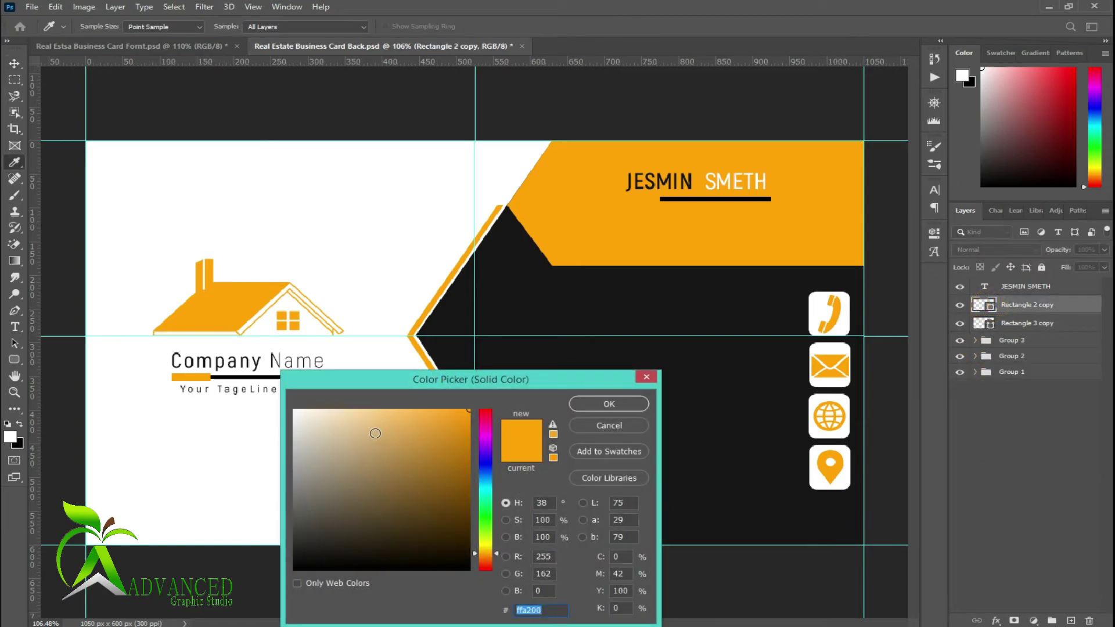
pyautogui.click(380, 227)
pyautogui.click(609, 404)
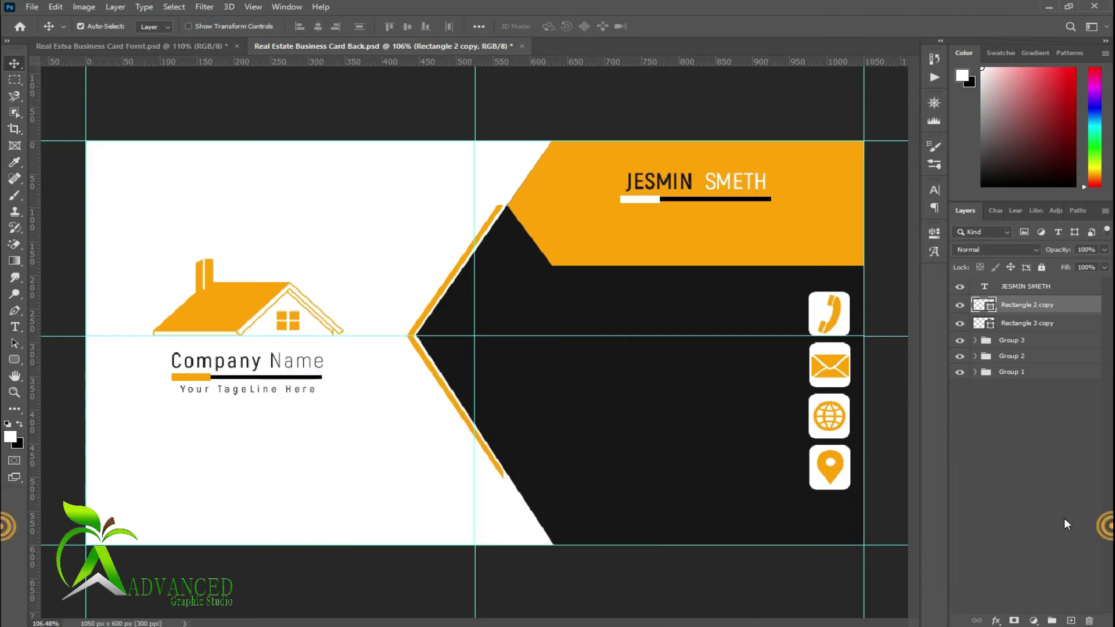
pyautogui.click(1063, 519)
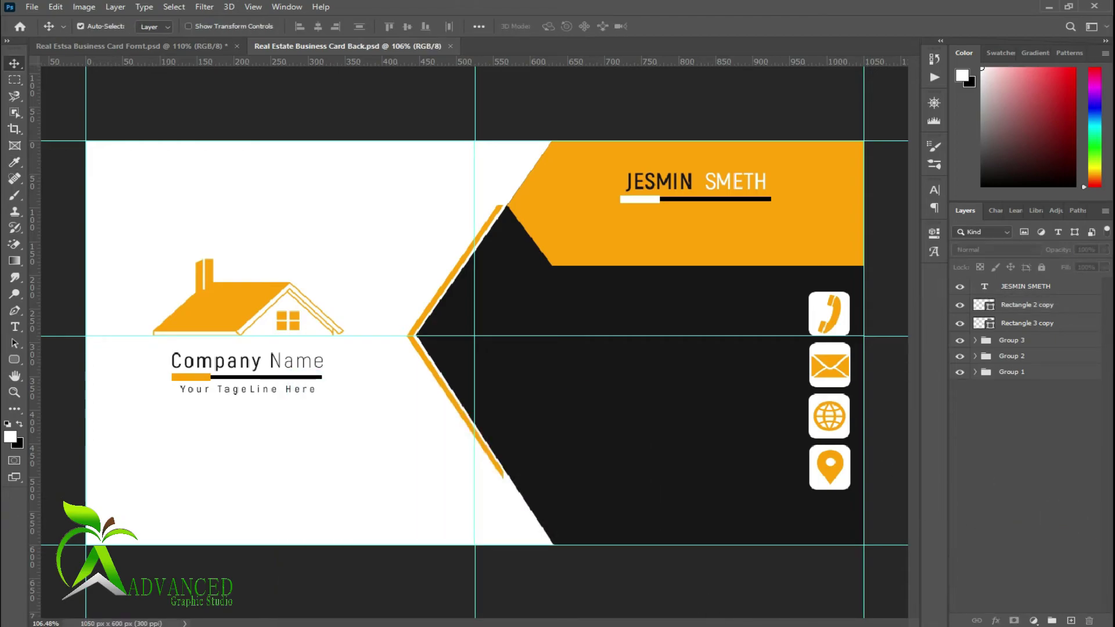
pyautogui.hotkey('alt', 'Tab')
# - Paste the 'Graphic Desinger' job title from the notes as new text under the name
pyautogui.moveTo(345, 507); pyautogui.dragTo(490, 503)
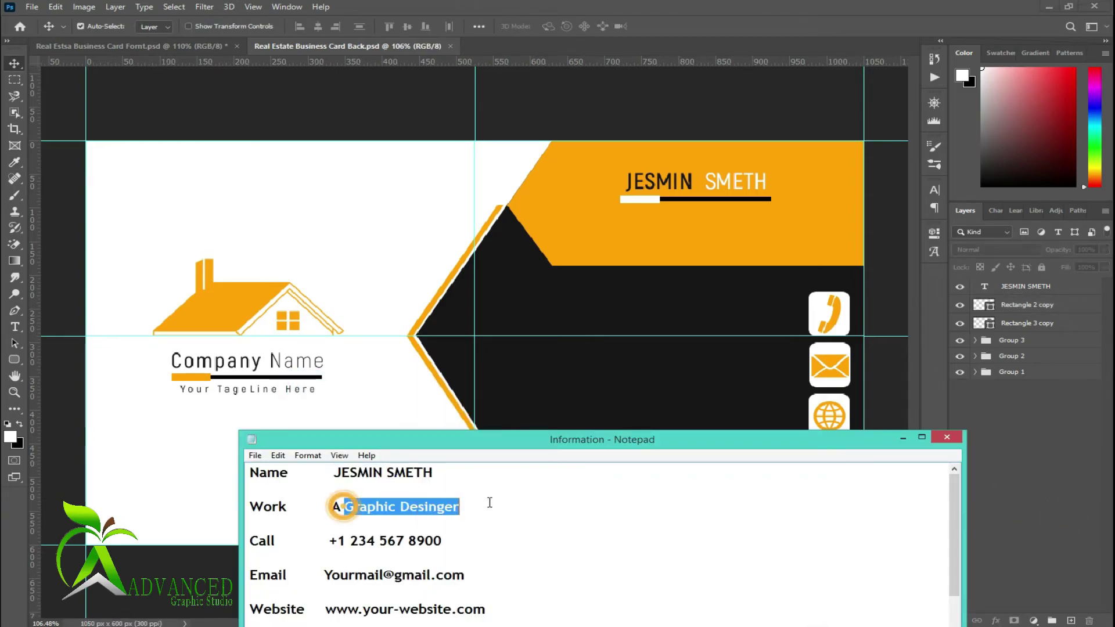
pyautogui.hotkey('alt', 'Tab')
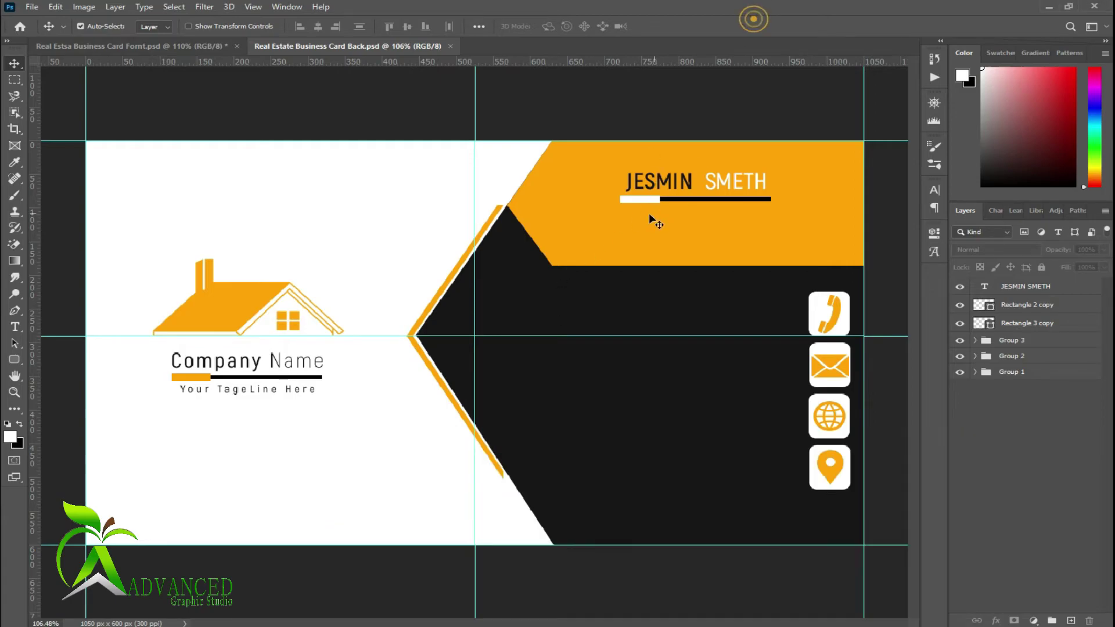
pyautogui.press('t')
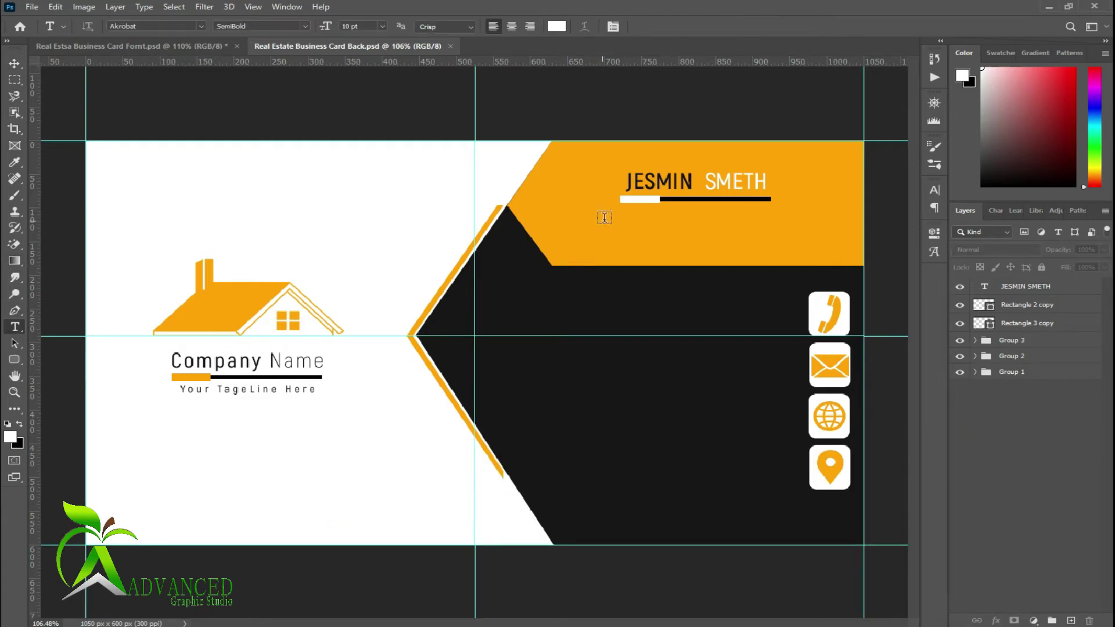
pyautogui.click(621, 215)
pyautogui.hotkey('ctrl', 'v')
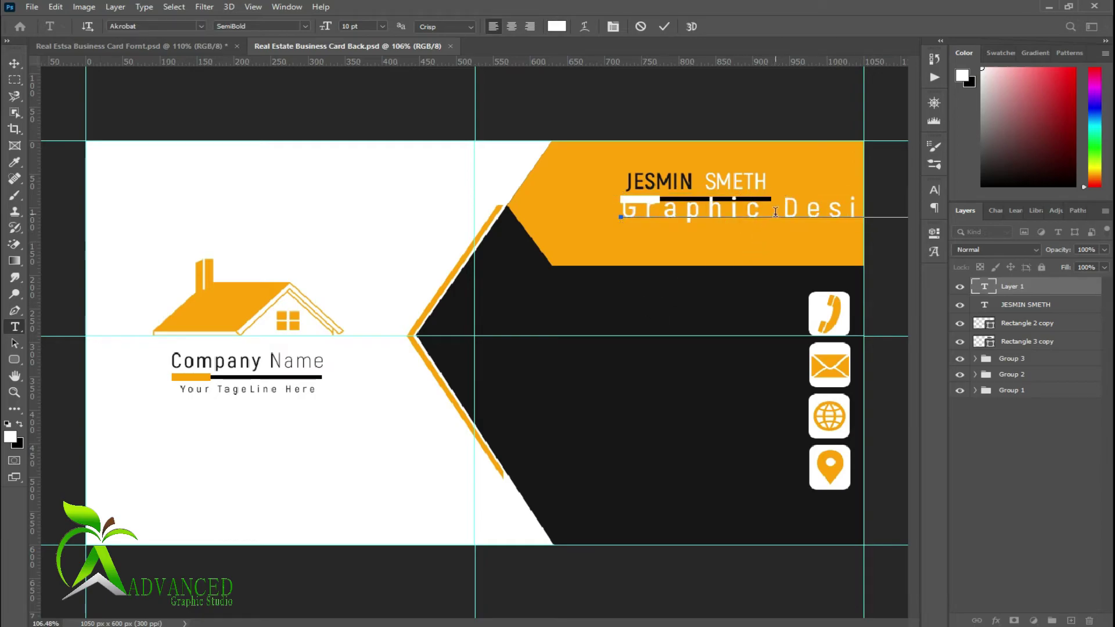
# - Set the job title to Arial 8 pt with tracking 0
pyautogui.hotkey('ctrl', 'a')
pyautogui.click(934, 190)
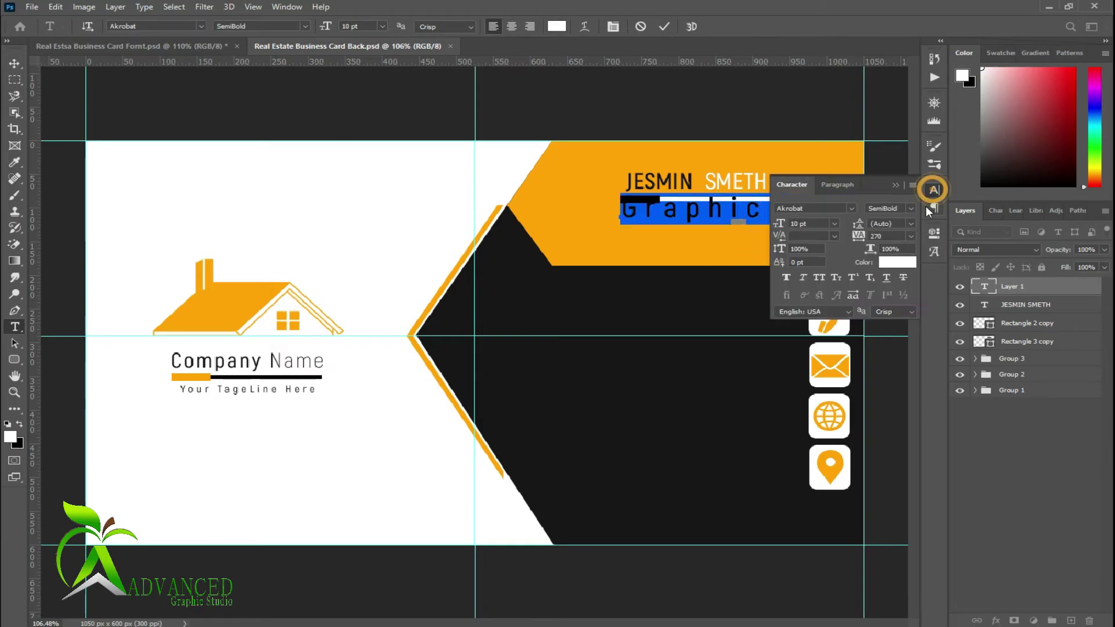
pyautogui.click(910, 237)
pyautogui.click(886, 318)
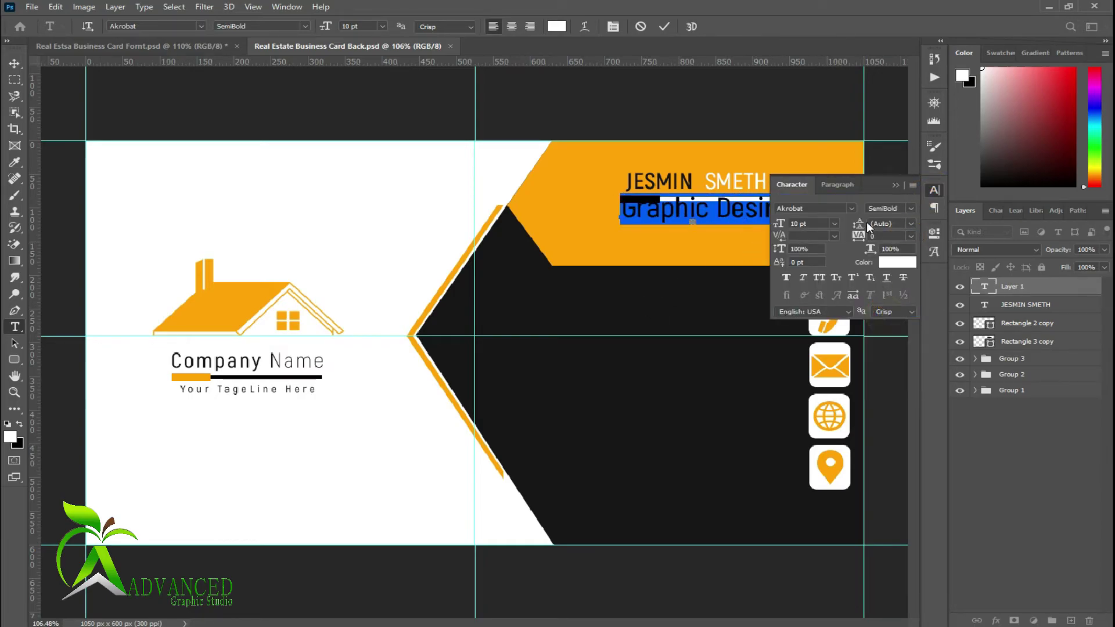
pyautogui.click(853, 208)
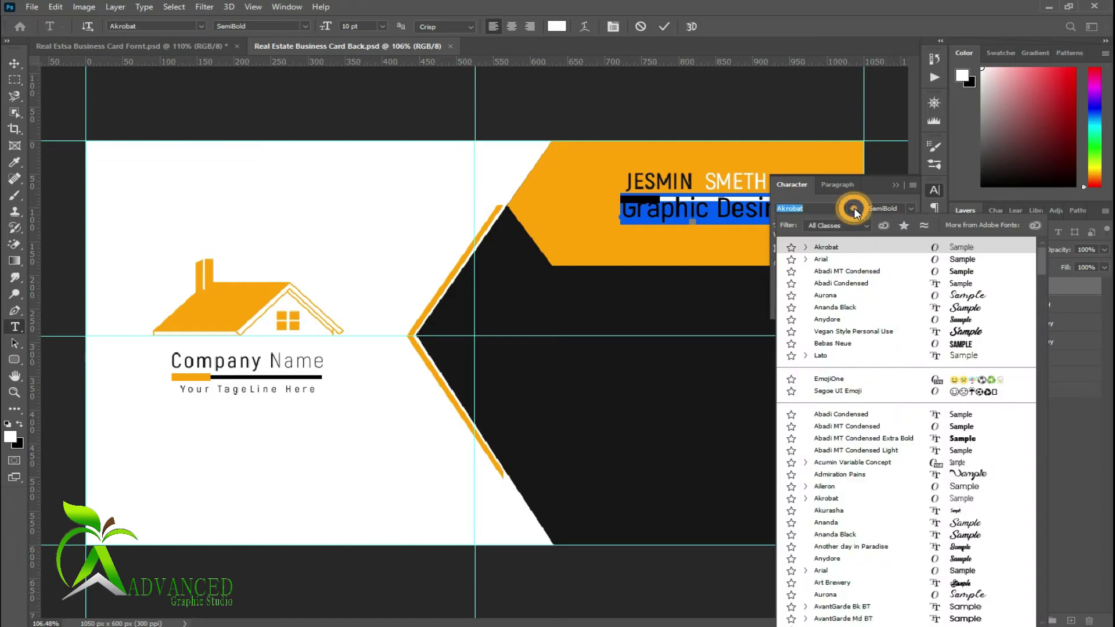
pyautogui.click(863, 261)
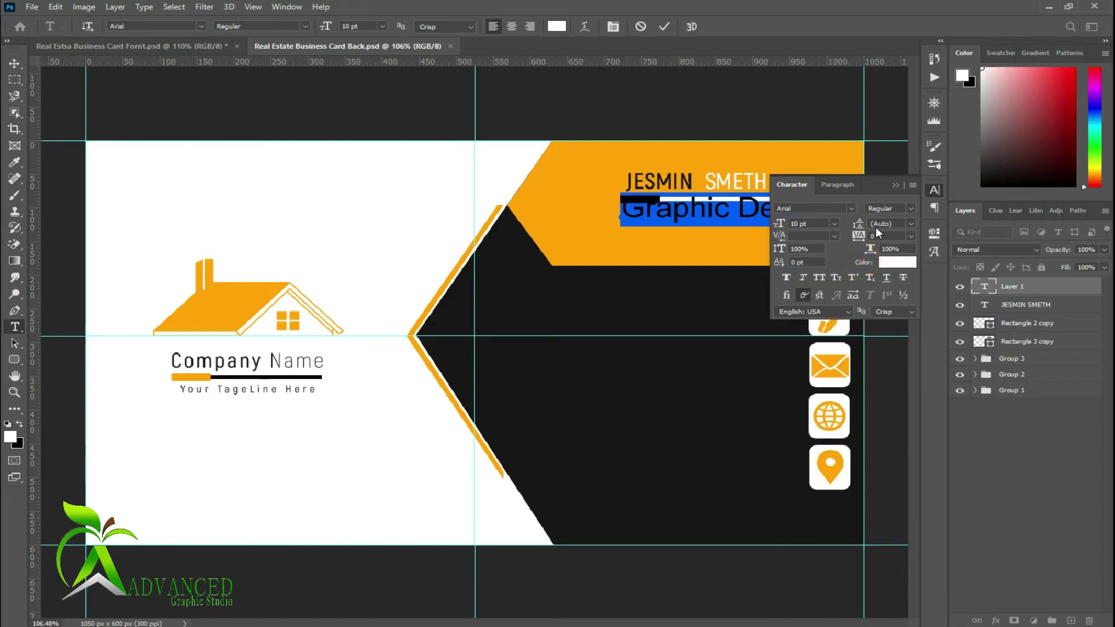
pyautogui.click(835, 224)
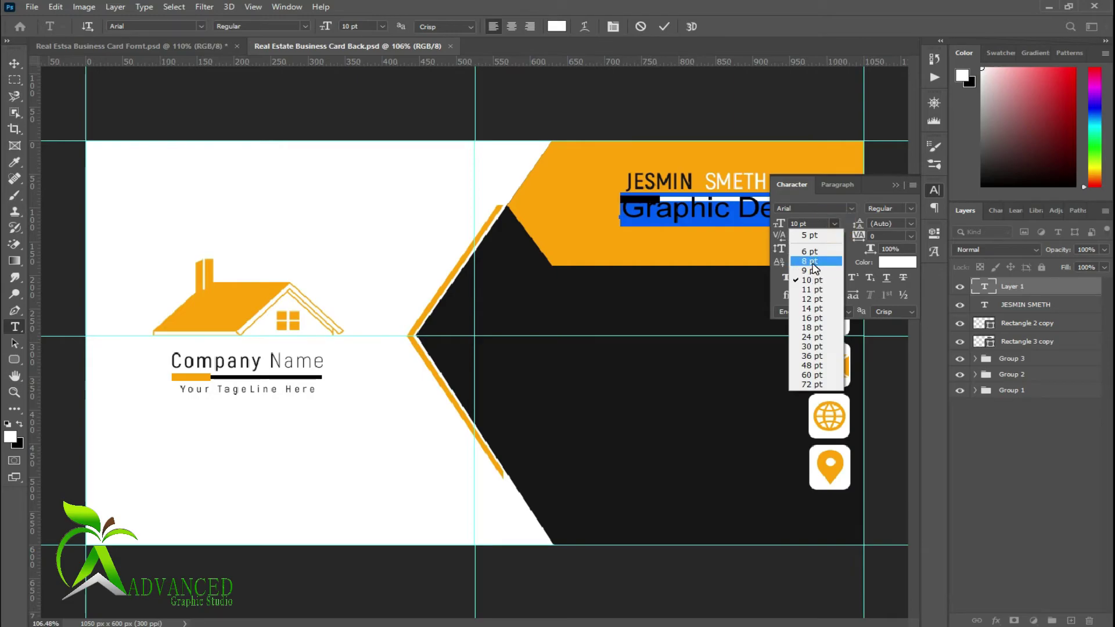
pyautogui.click(814, 251)
pyautogui.click(665, 27)
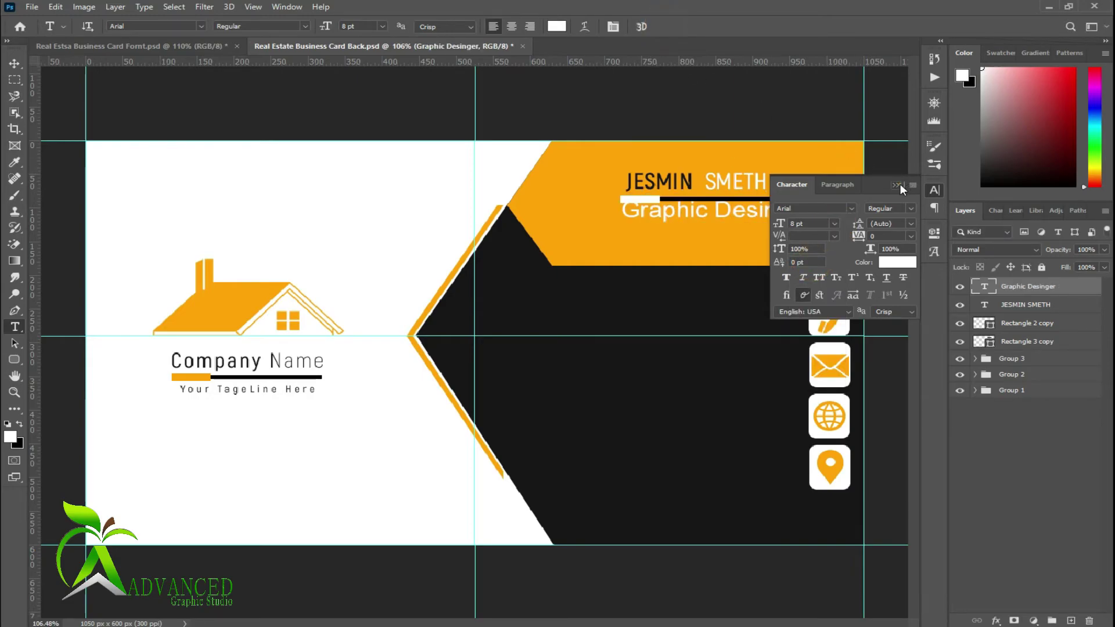
pyautogui.click(897, 184)
# - Colour the job title text dark #161616, sampled from the card
pyautogui.tripleClick(746, 210)
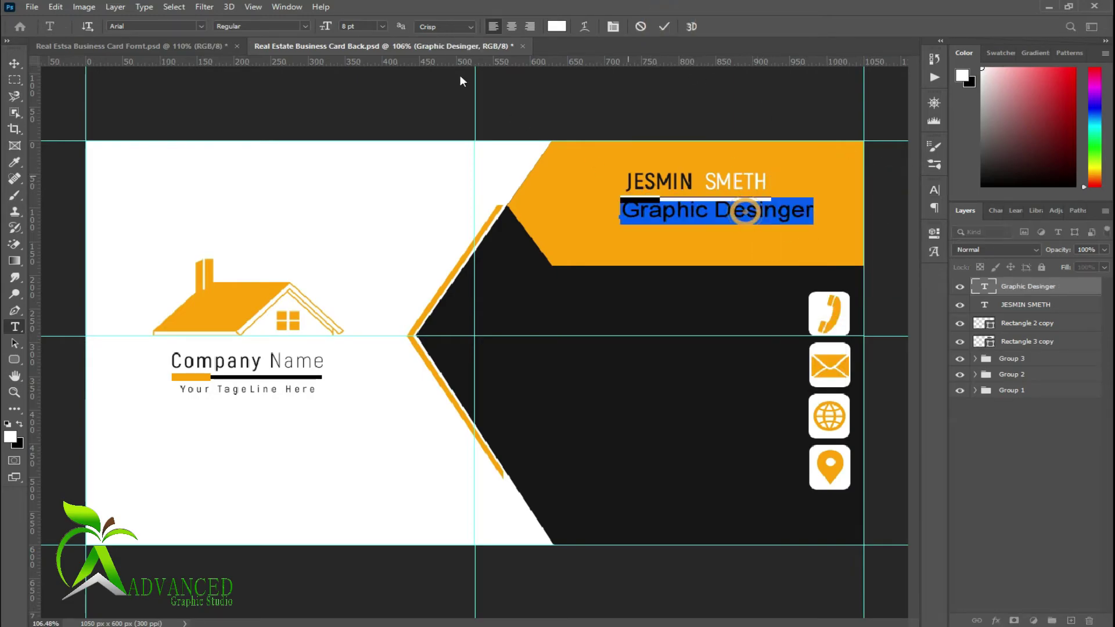
pyautogui.click(557, 26)
pyautogui.click(570, 360)
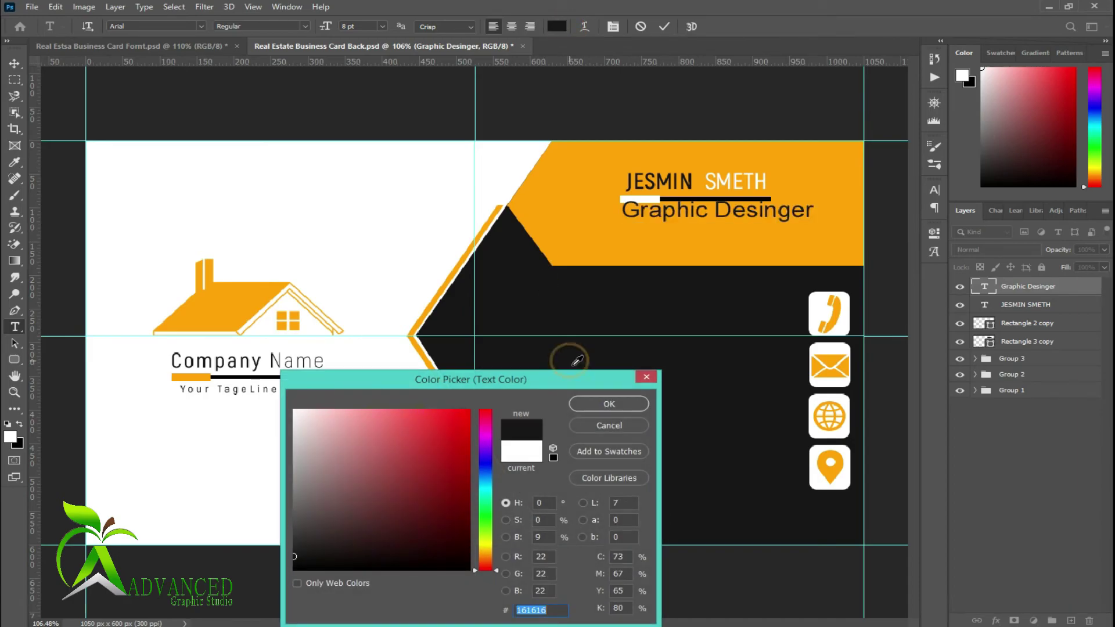
pyautogui.click(619, 403)
pyautogui.click(664, 27)
# - Scale the job title down to fit under the name bar and save
pyautogui.hotkey('ctrl', 't')
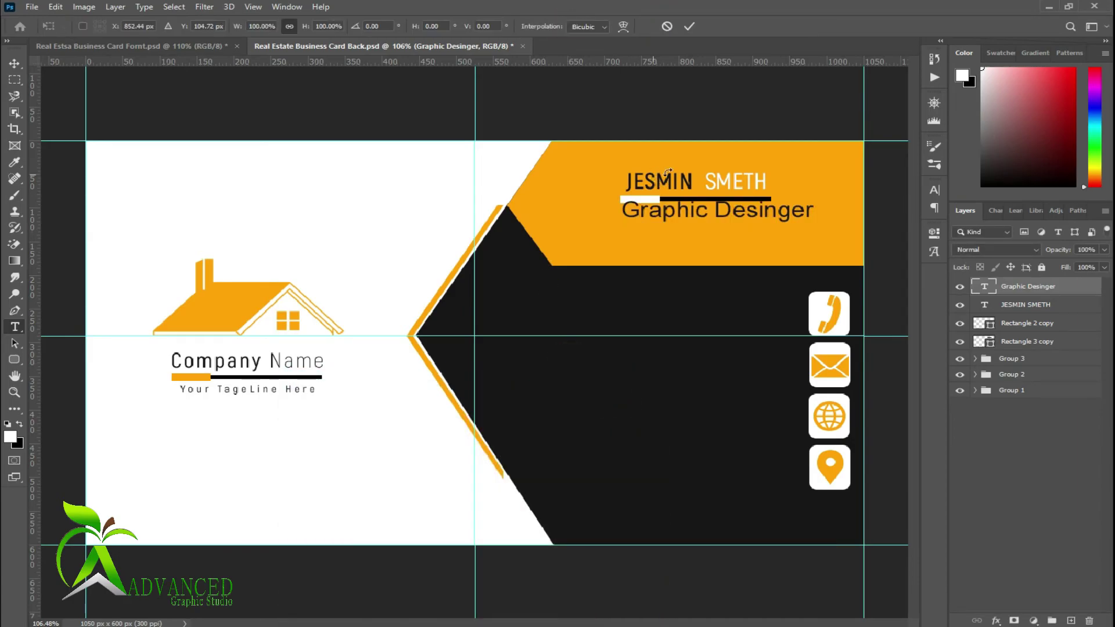
pyautogui.moveTo(815, 218); pyautogui.dragTo(722, 218)
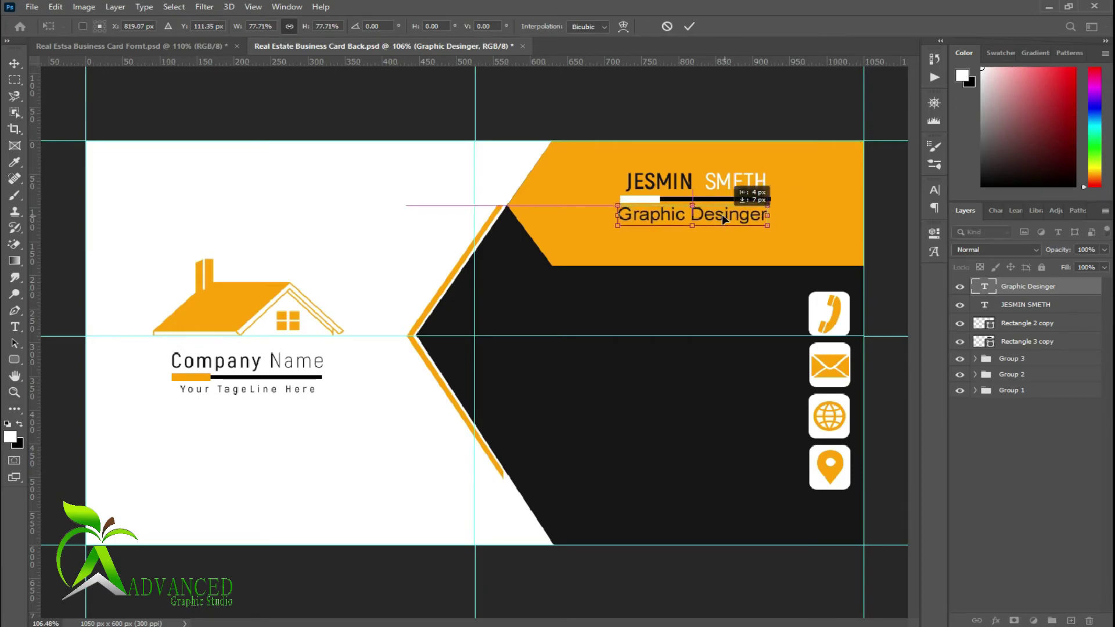
pyautogui.click(689, 26)
pyautogui.hotkey('ctrl', 's')
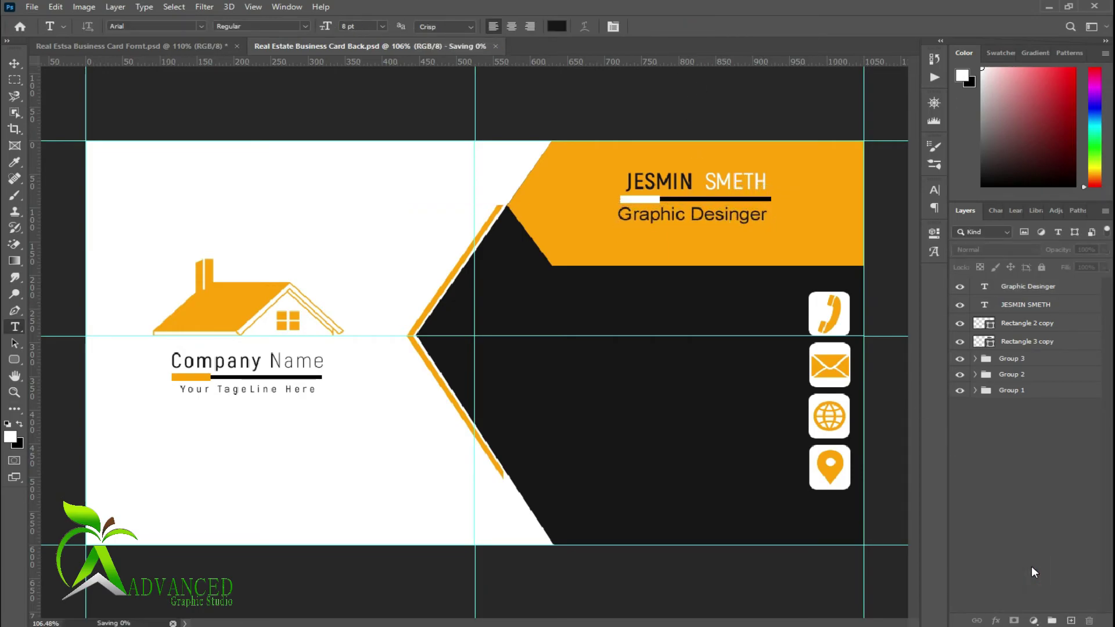
# - Group the four name-band layers into Group 4
pyautogui.click(1035, 341)
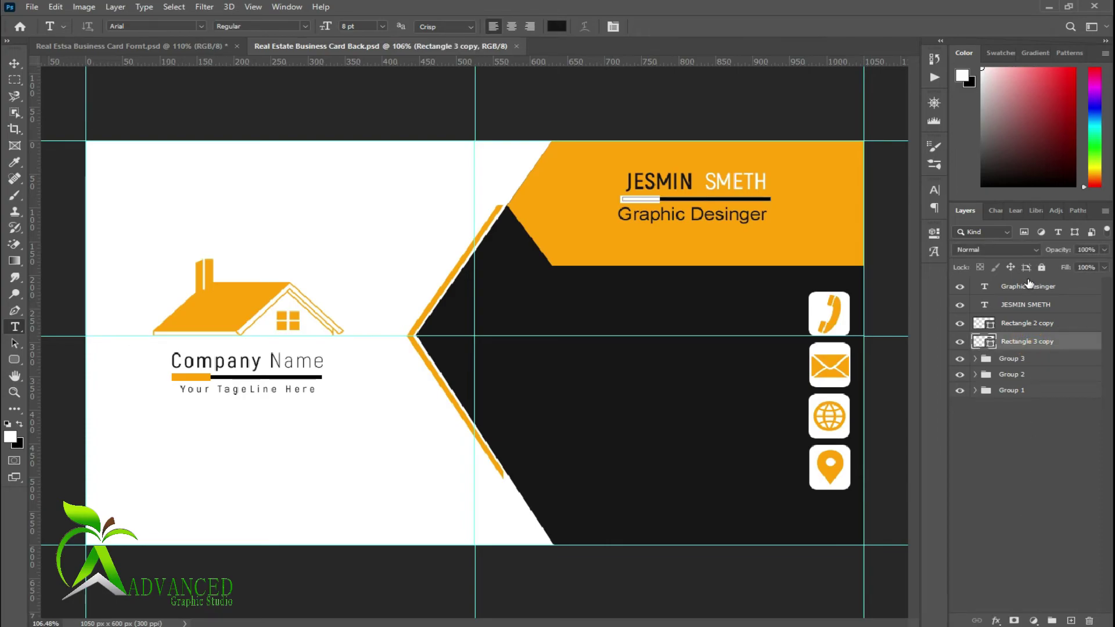
pyautogui.keyDown('shift'); pyautogui.click(1029, 285); pyautogui.keyUp('shift')
pyautogui.moveTo(1050, 618); pyautogui.dragTo(1051, 619)
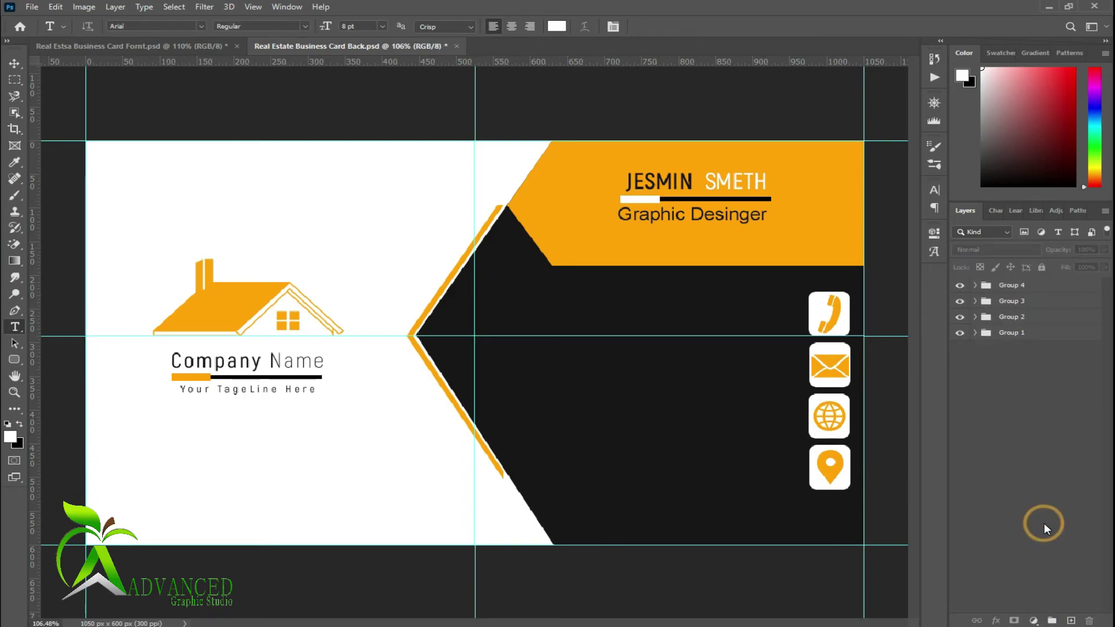
# - Paste the phone number from the notes as right-aligned text beside the phone icon
pyautogui.hotkey('alt', 'Tab')
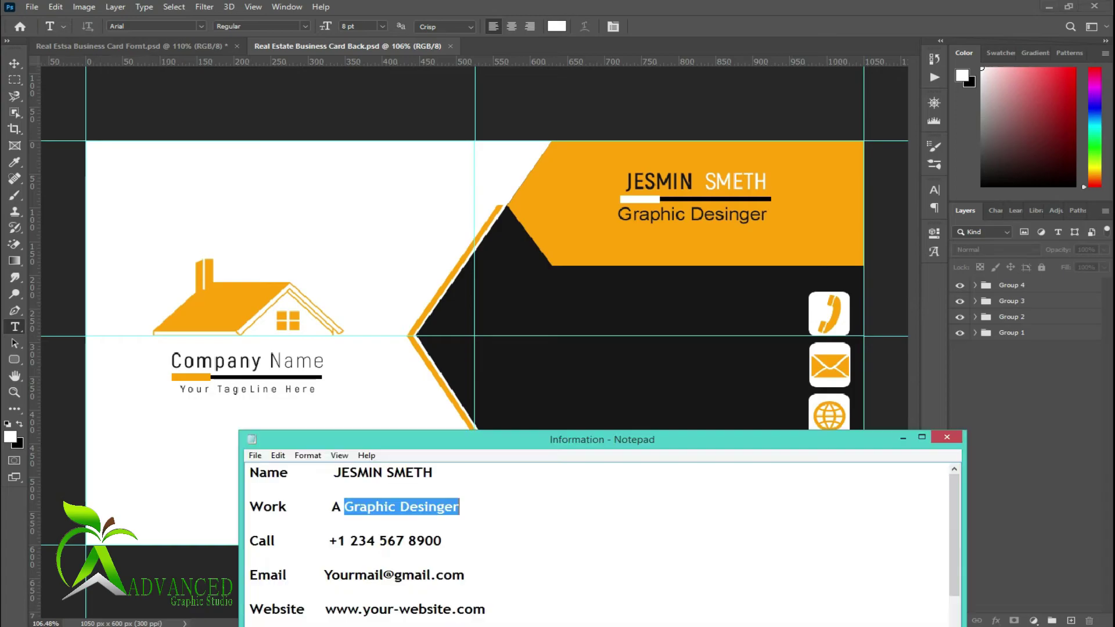
pyautogui.moveTo(337, 541); pyautogui.dragTo(434, 541)
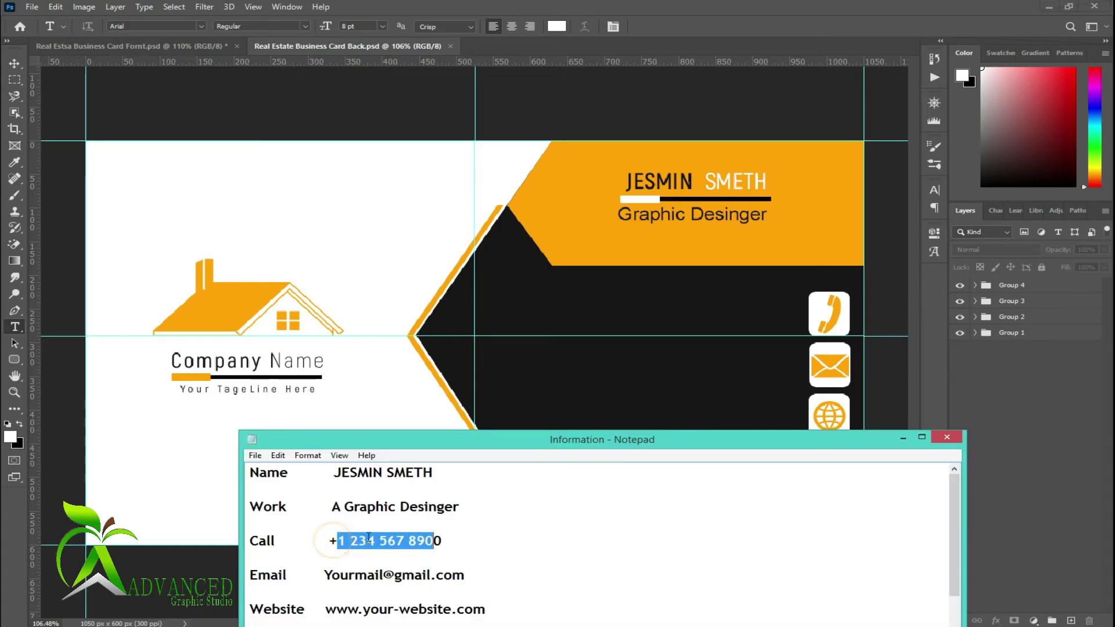
pyautogui.moveTo(330, 541); pyautogui.dragTo(441, 543)
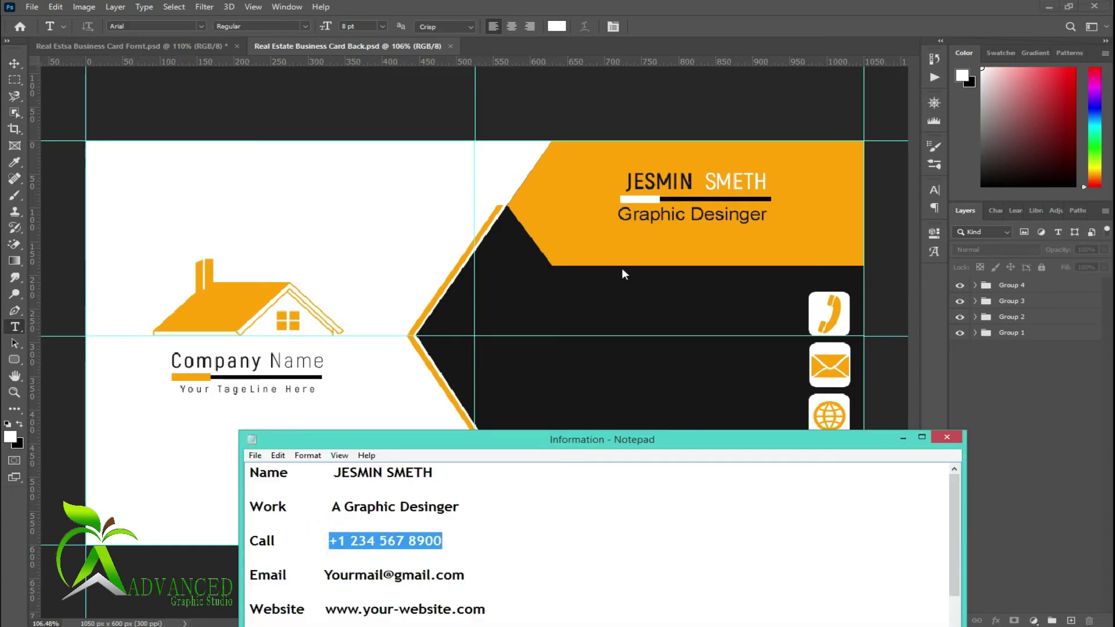
pyautogui.hotkey('alt', 'Tab')
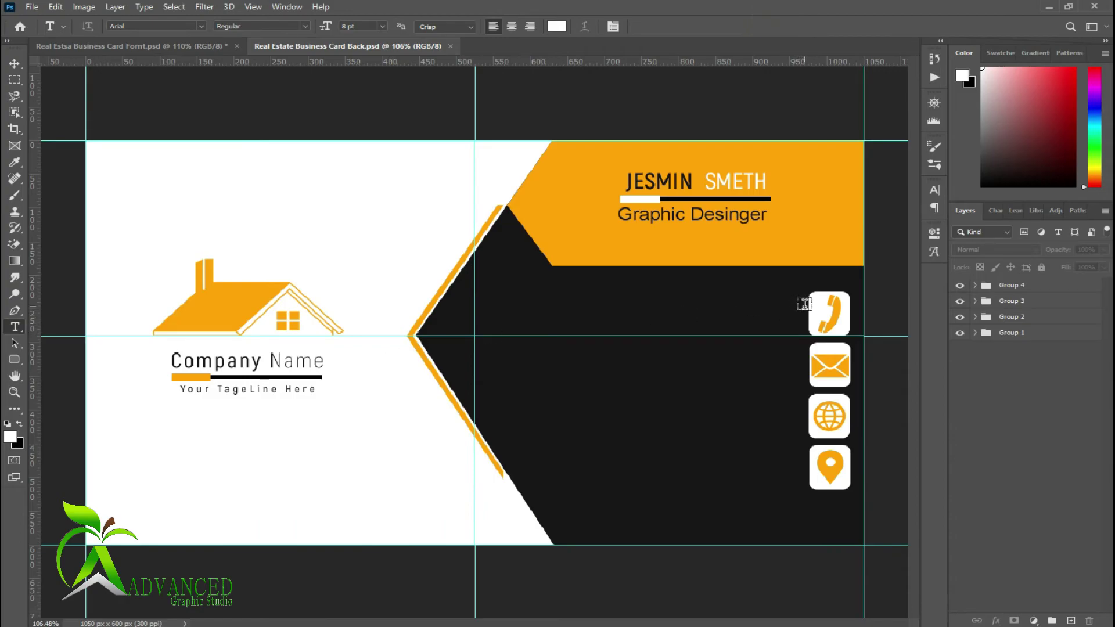
pyautogui.click(805, 307)
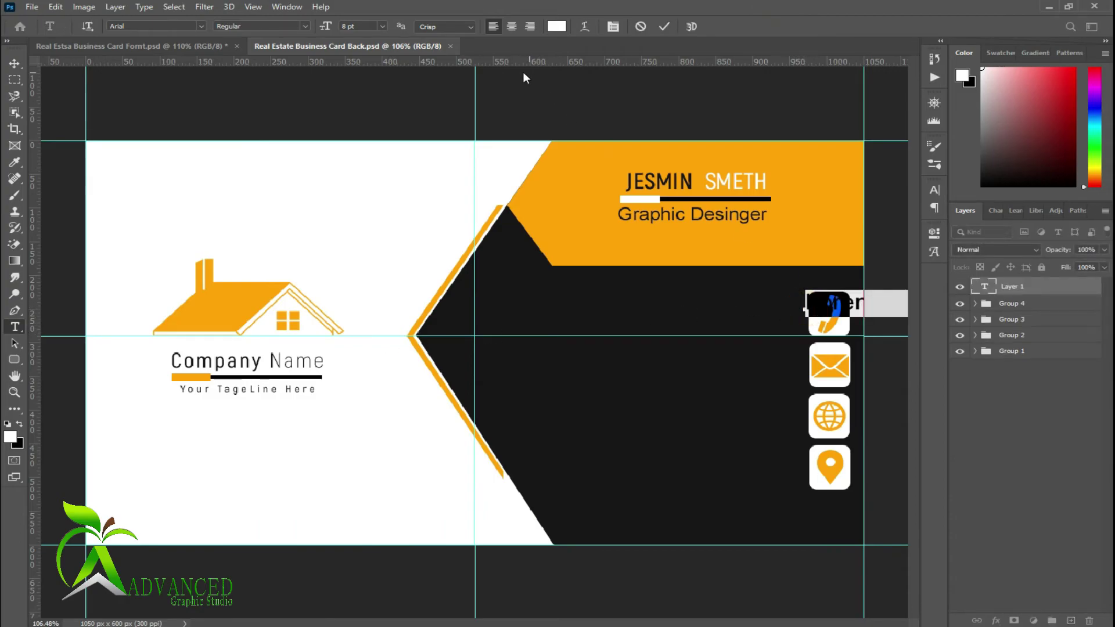
pyautogui.click(530, 30)
pyautogui.hotkey('ctrl', 'v')
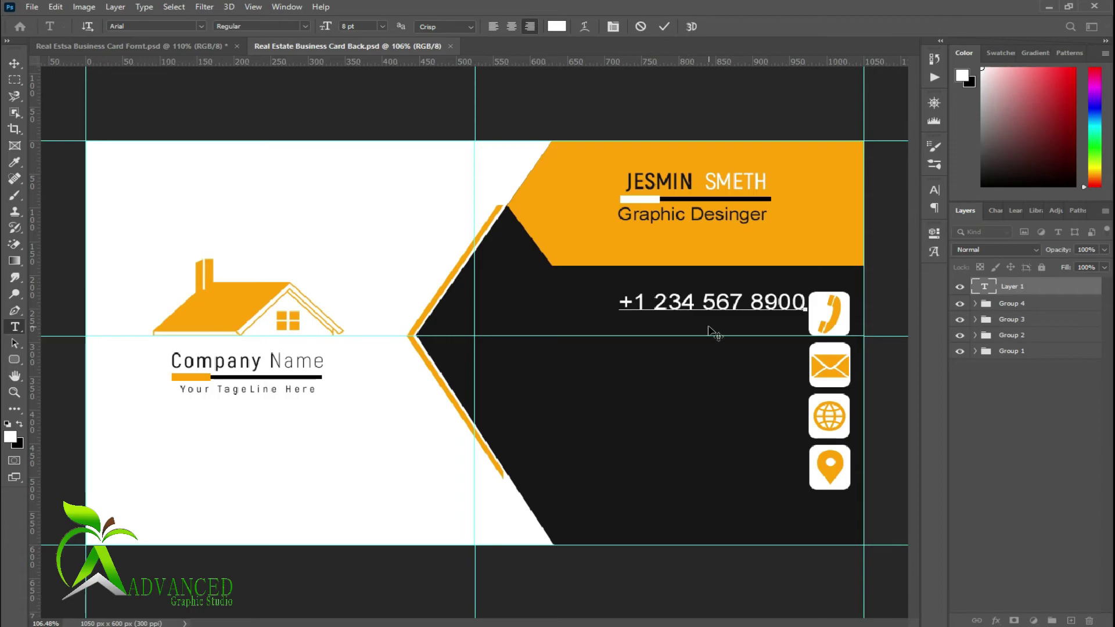
pyautogui.click(662, 26)
# - Change the phone number font to Abadi MT Condensed
pyautogui.tripleClick(726, 302)
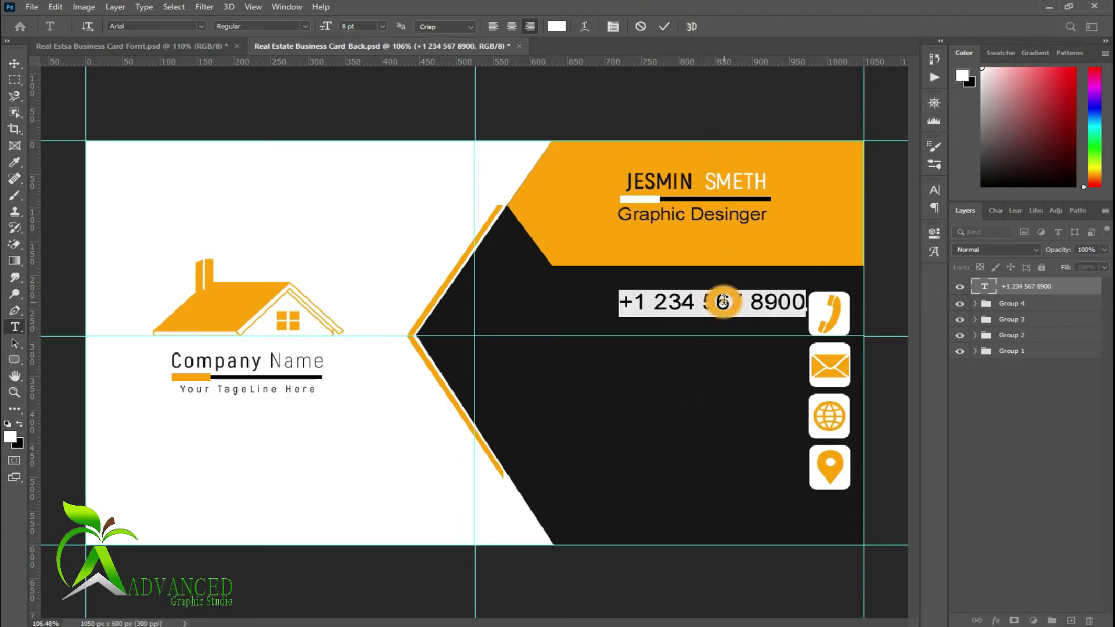
pyautogui.click(934, 190)
pyautogui.click(910, 208)
pyautogui.click(911, 220)
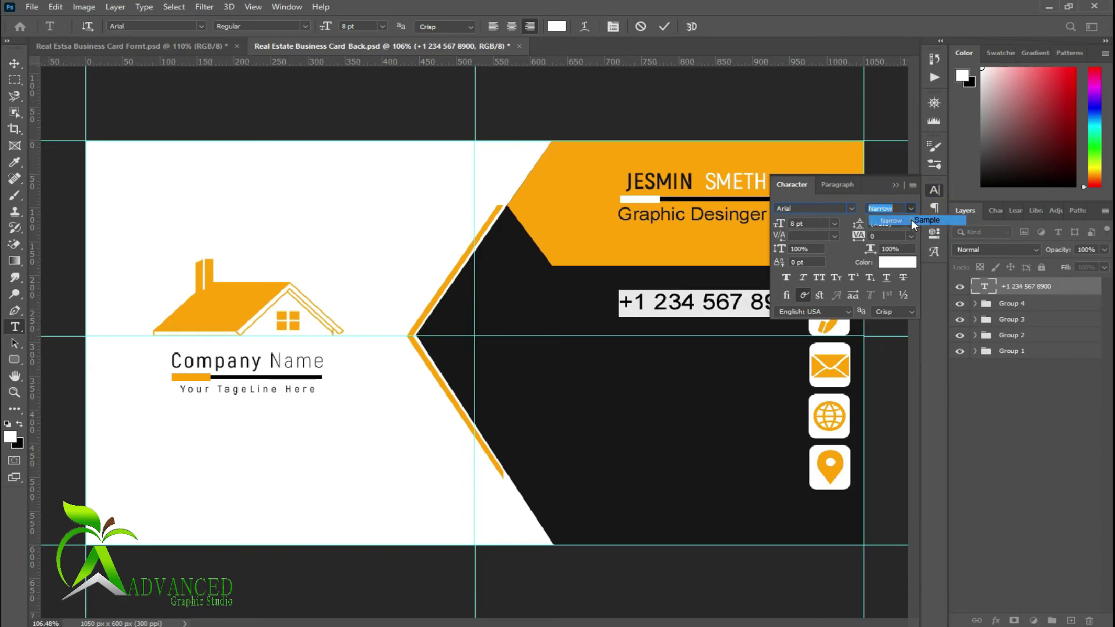
pyautogui.click(849, 208)
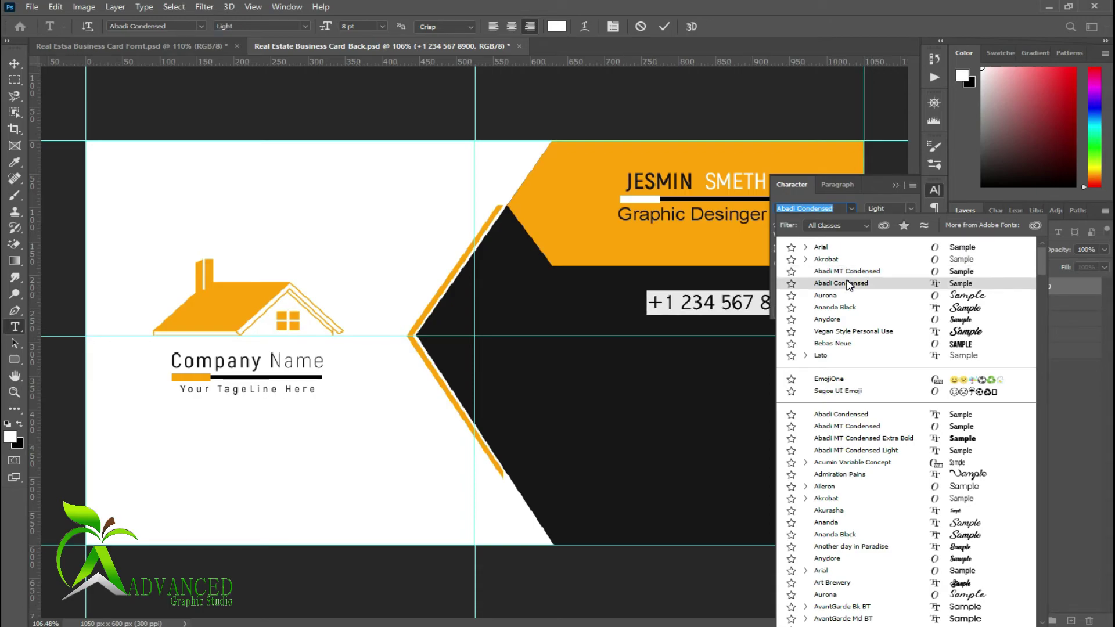
pyautogui.click(847, 284)
pyautogui.click(910, 207)
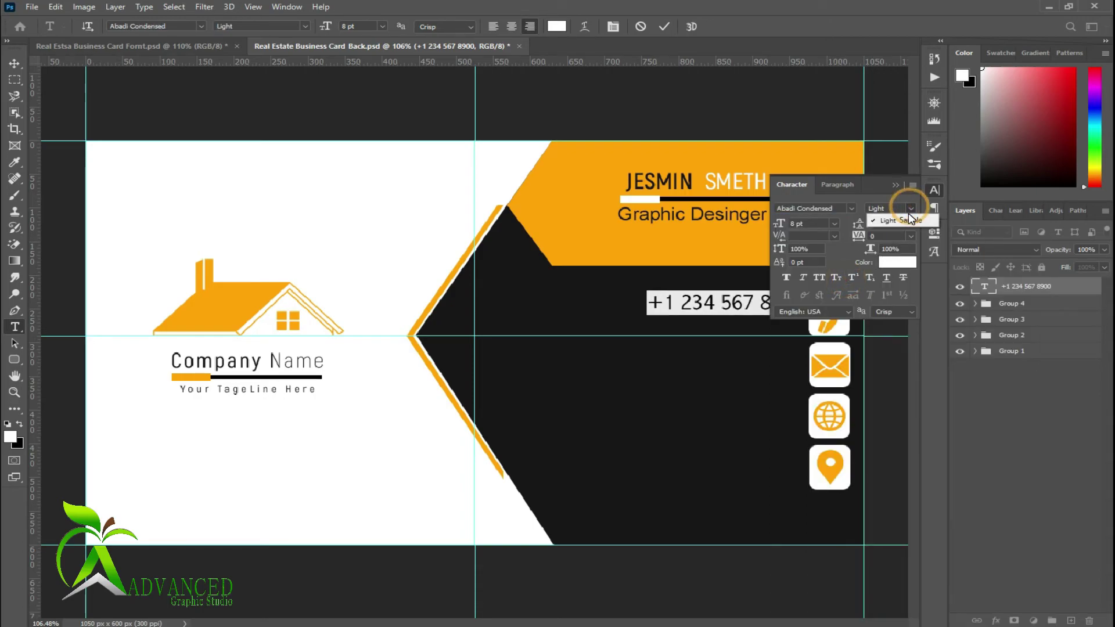
pyautogui.click(852, 203)
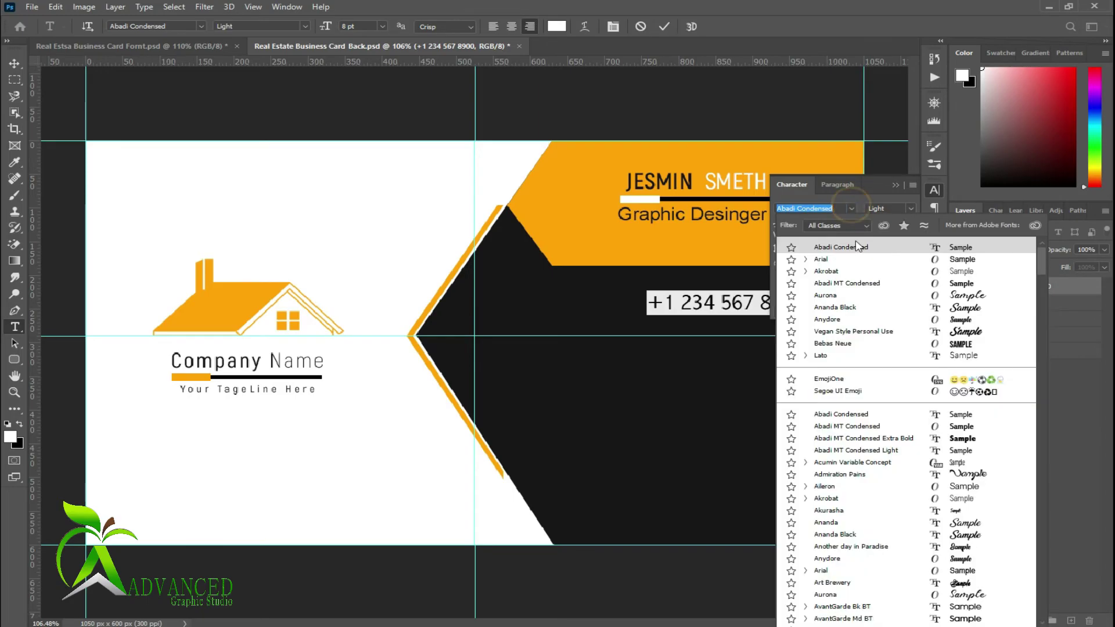
pyautogui.click(846, 283)
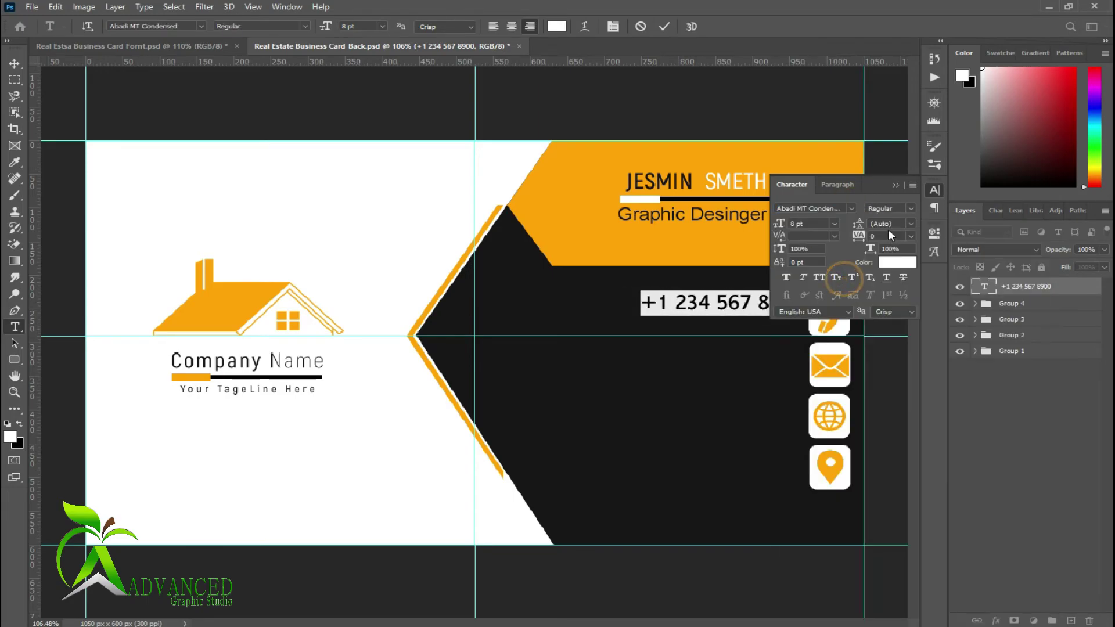
# - Set the phone number to 6 pt, commit it, and select its text layer
pyautogui.click(835, 224)
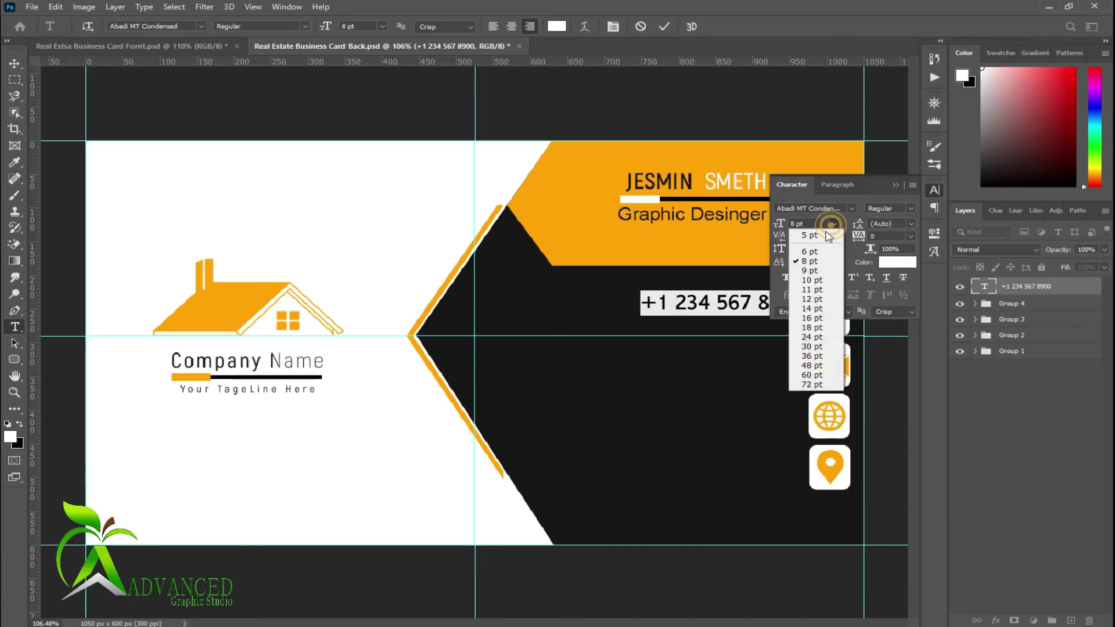
pyautogui.click(822, 250)
pyautogui.click(663, 23)
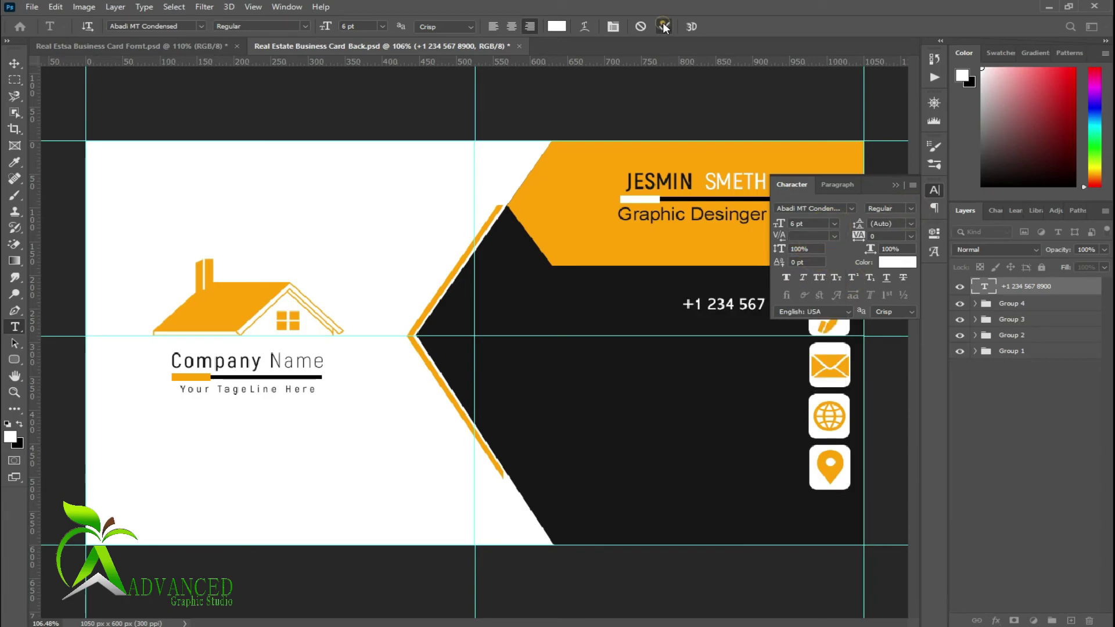
pyautogui.click(895, 186)
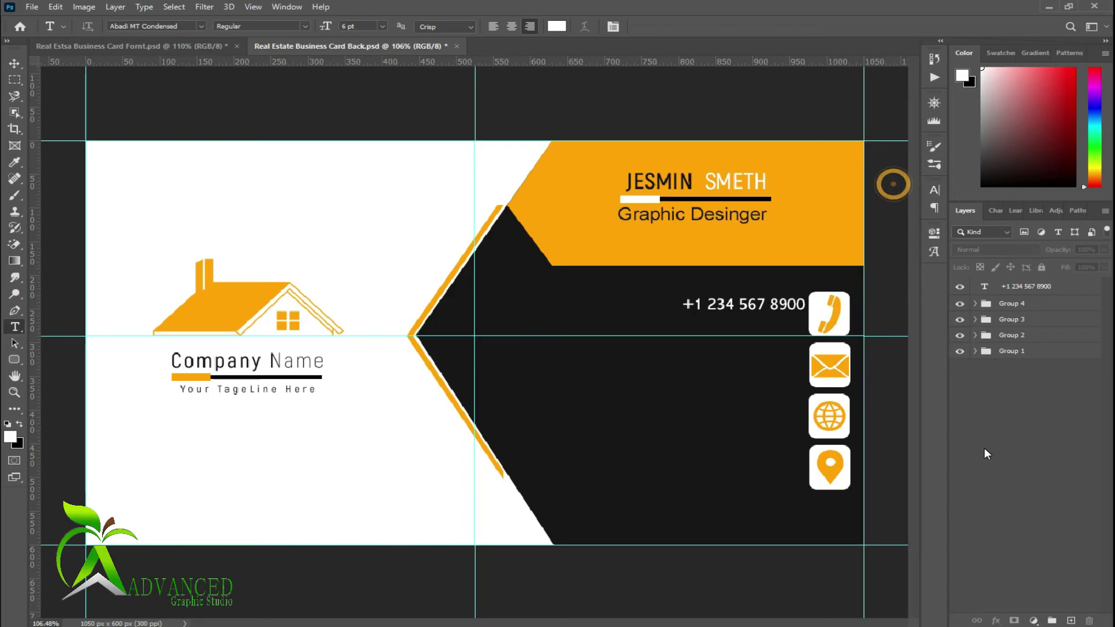
pyautogui.click(983, 449)
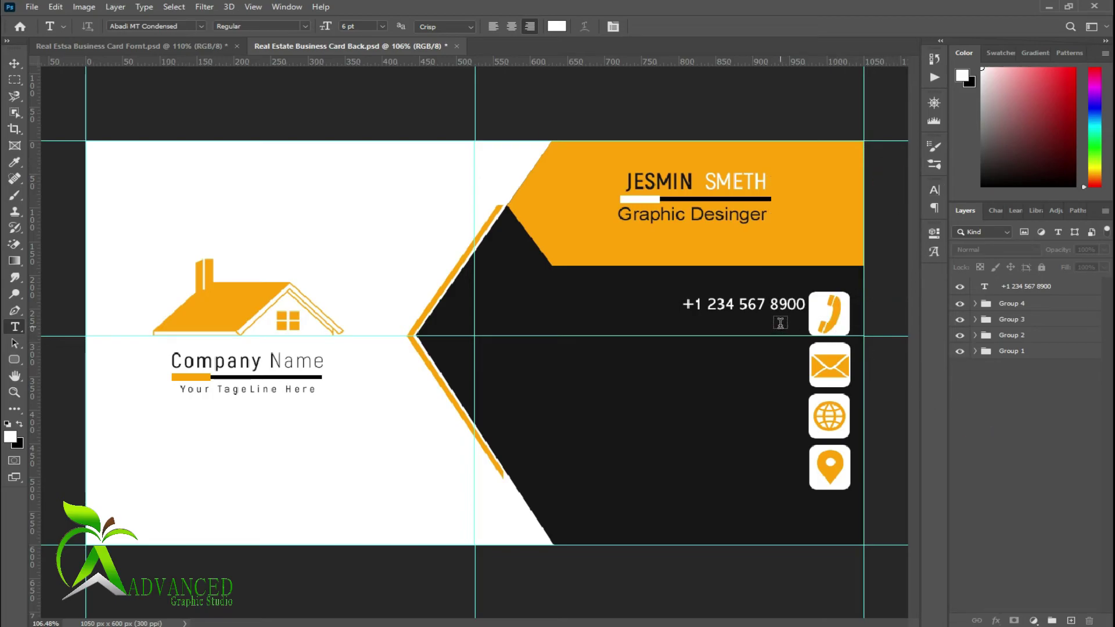
pyautogui.click(1018, 286)
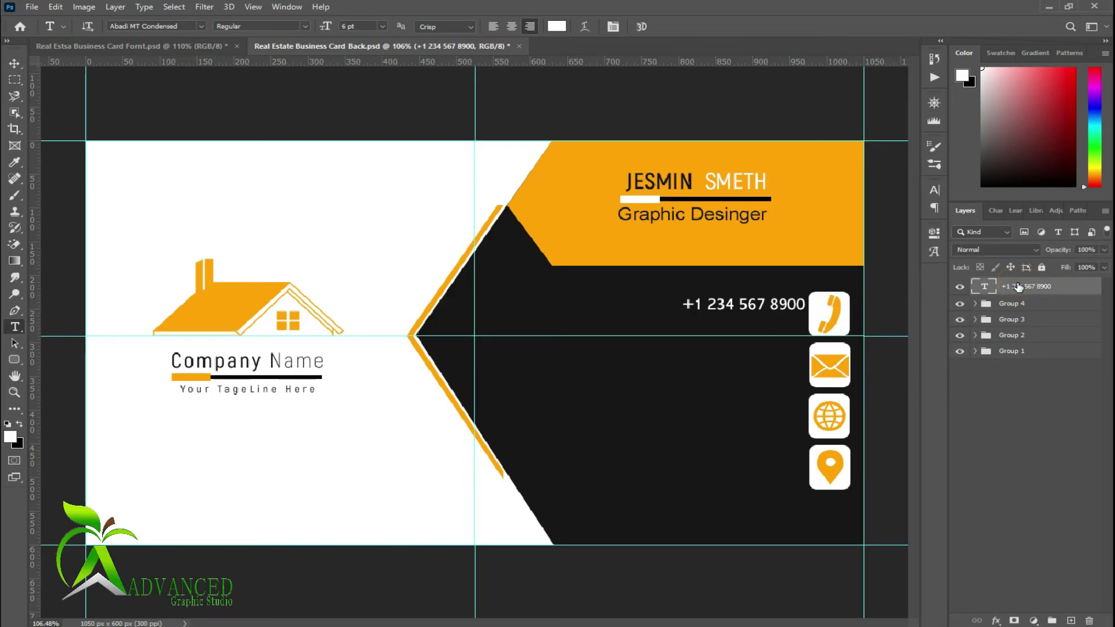
# - Duplicate the phone line below, align the pair's right edges, and copy the pair down beside the envelope and globe
pyautogui.press('v')
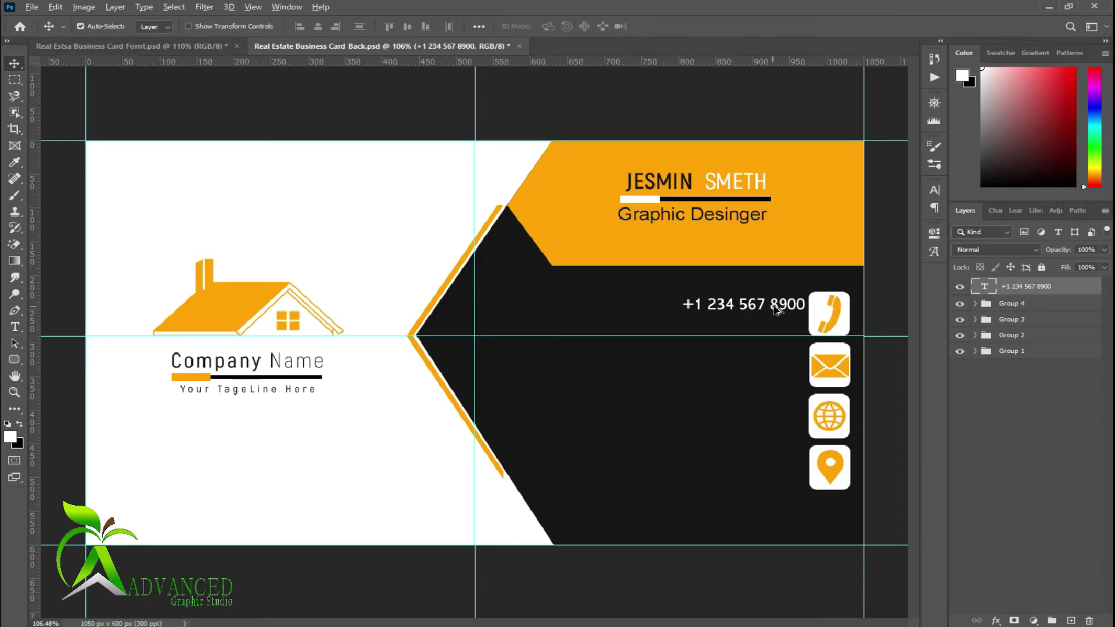
pyautogui.moveTo(777, 309); pyautogui.dragTo(776, 325)
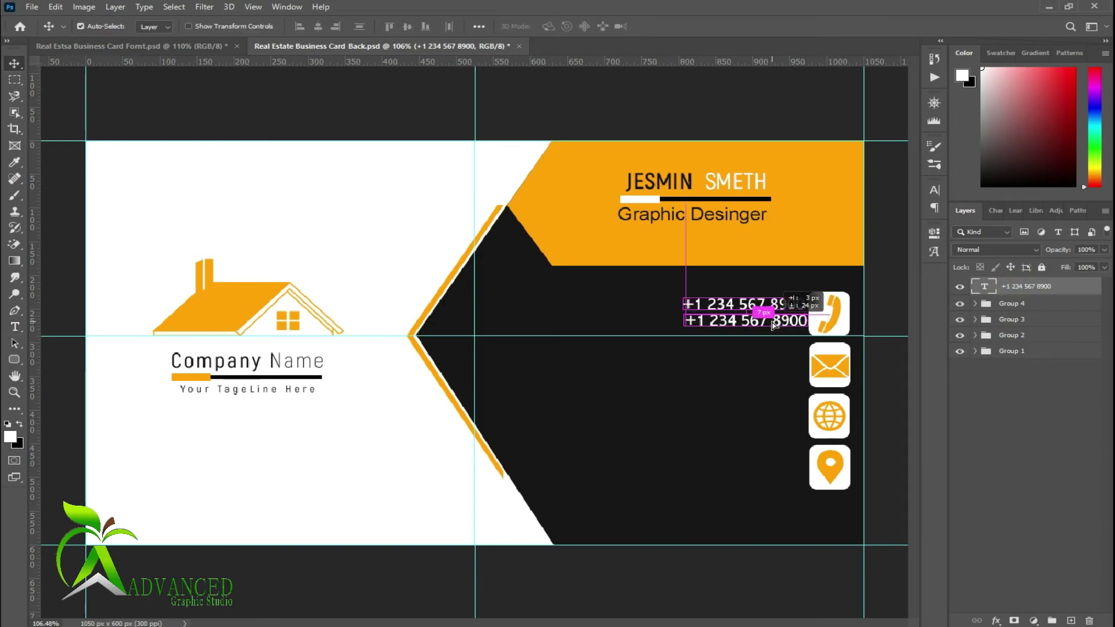
pyautogui.click(1005, 462)
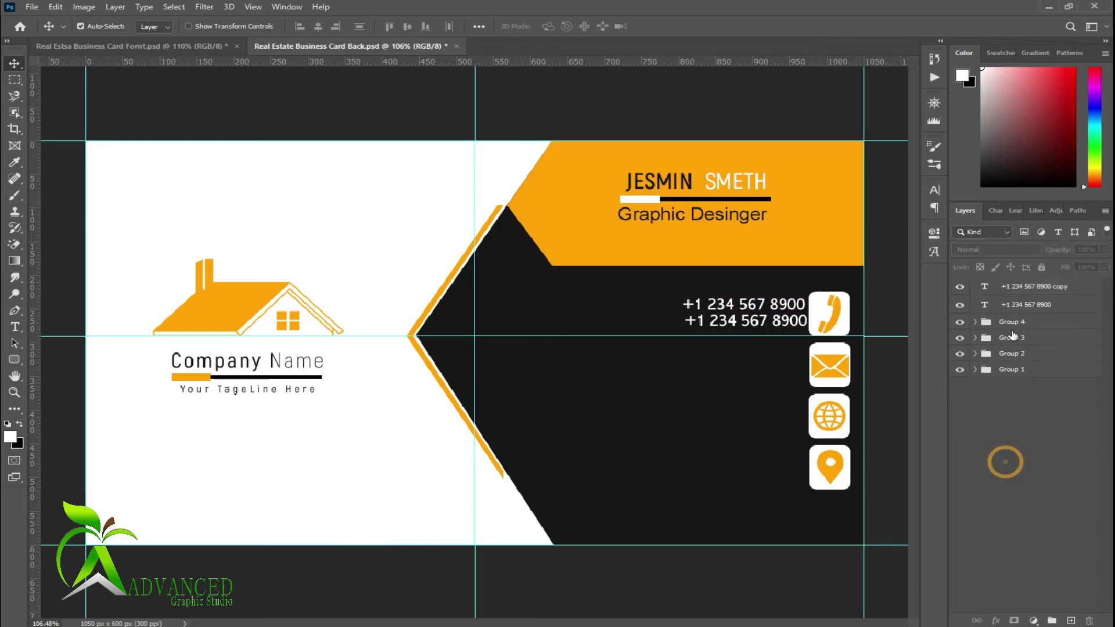
pyautogui.click(1028, 303)
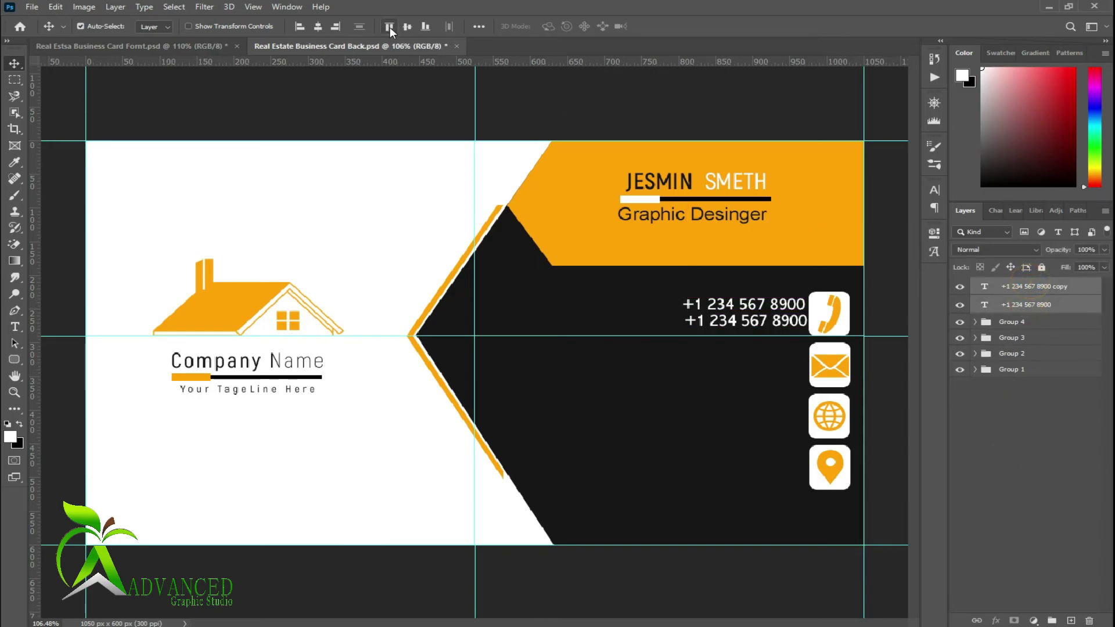
pyautogui.click(342, 25)
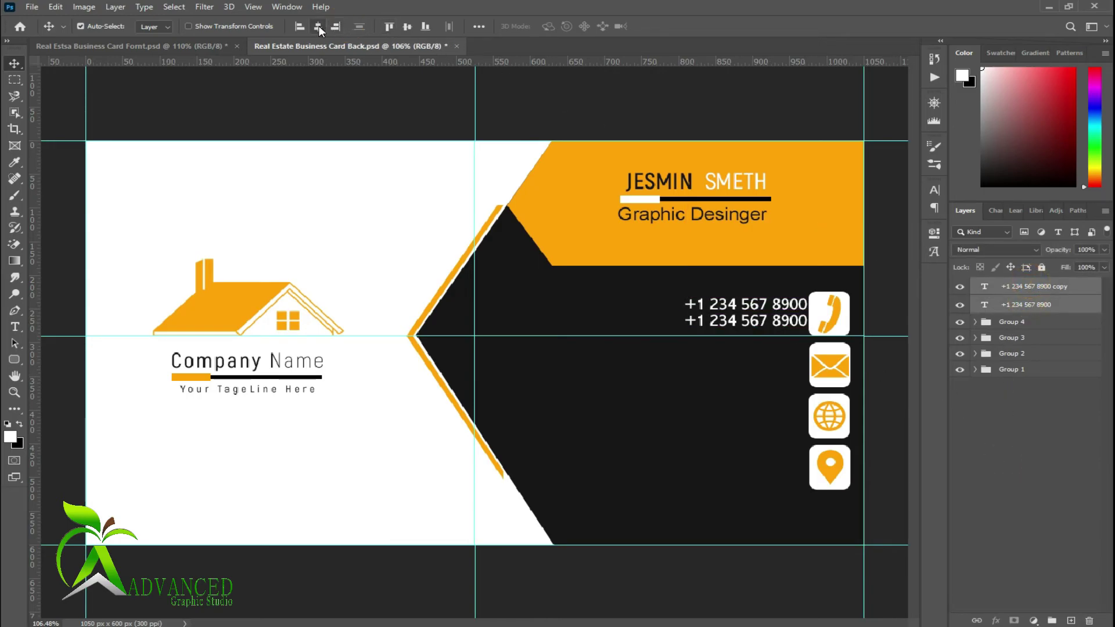
pyautogui.click(318, 26)
pyautogui.press('Left')
pyautogui.press('Left')
pyautogui.press('Left')
pyautogui.press('Left')
pyautogui.press('Left')
pyautogui.press('Left')
pyautogui.press('Left')
pyautogui.press('Left')
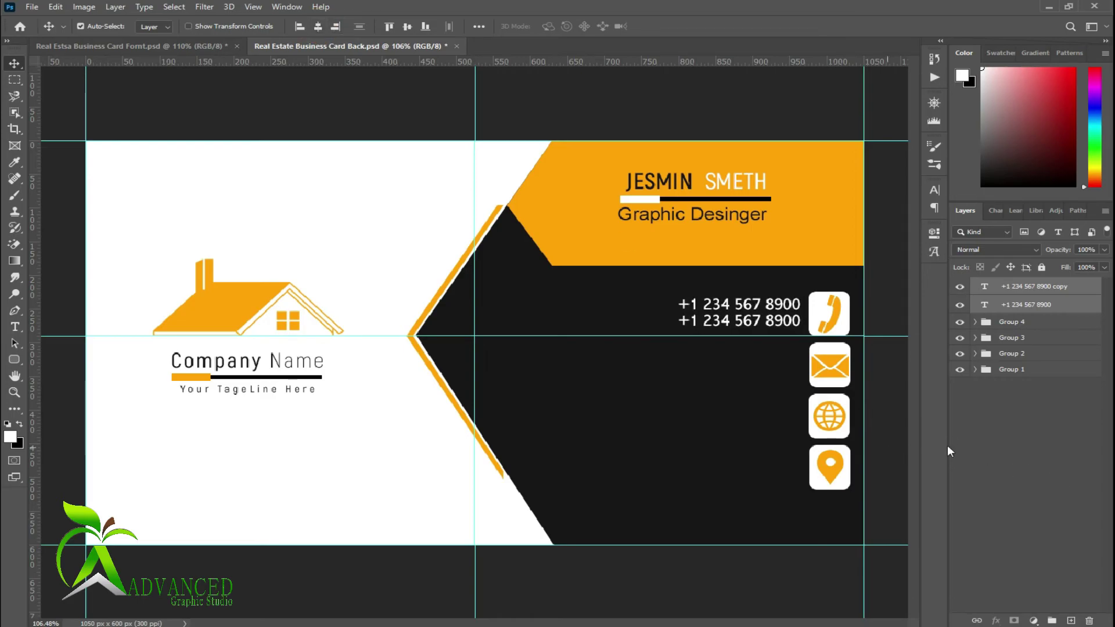
pyautogui.moveTo(754, 323); pyautogui.dragTo(752, 425)
pyautogui.click(1015, 514)
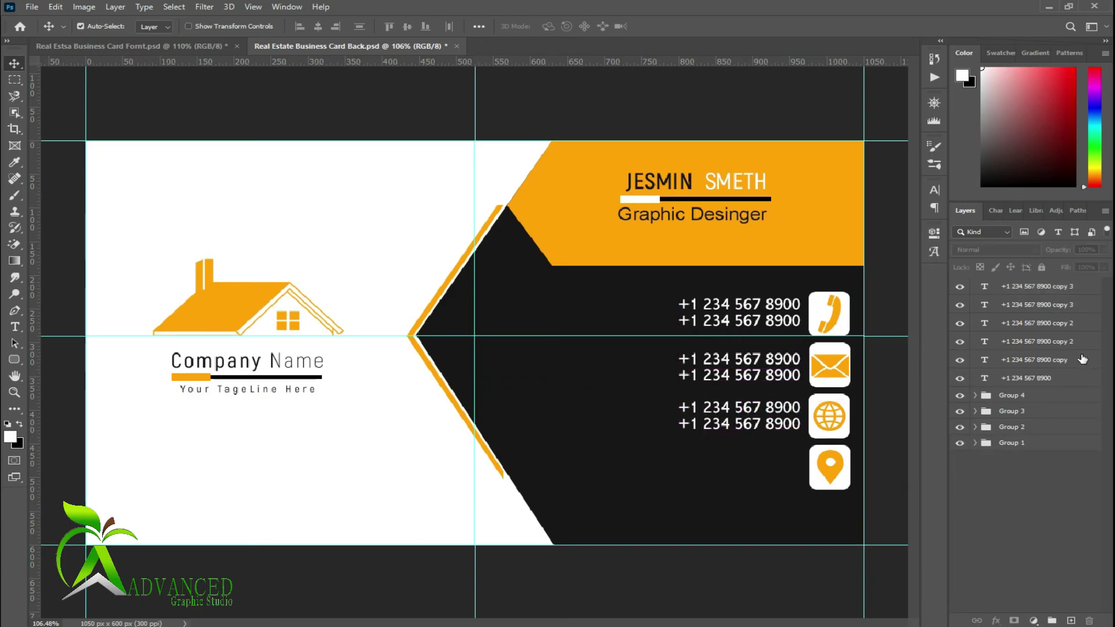
# - Paste the email address from the notes into both lines beside the envelope icon
pyautogui.hotkey('alt', 'Tab')
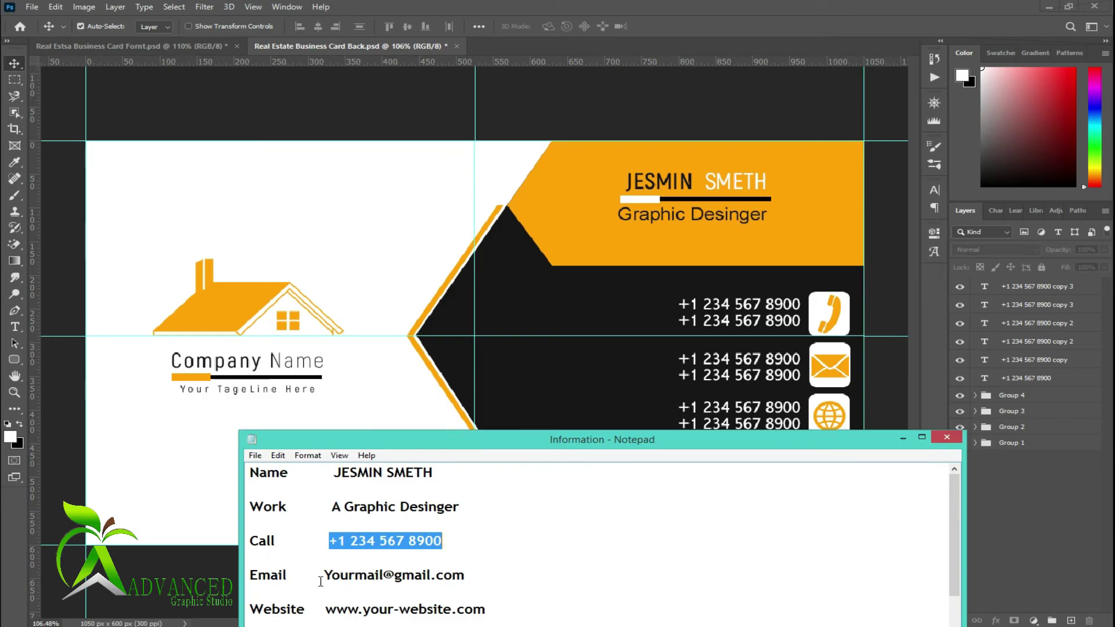
pyautogui.moveTo(327, 574); pyautogui.dragTo(583, 592)
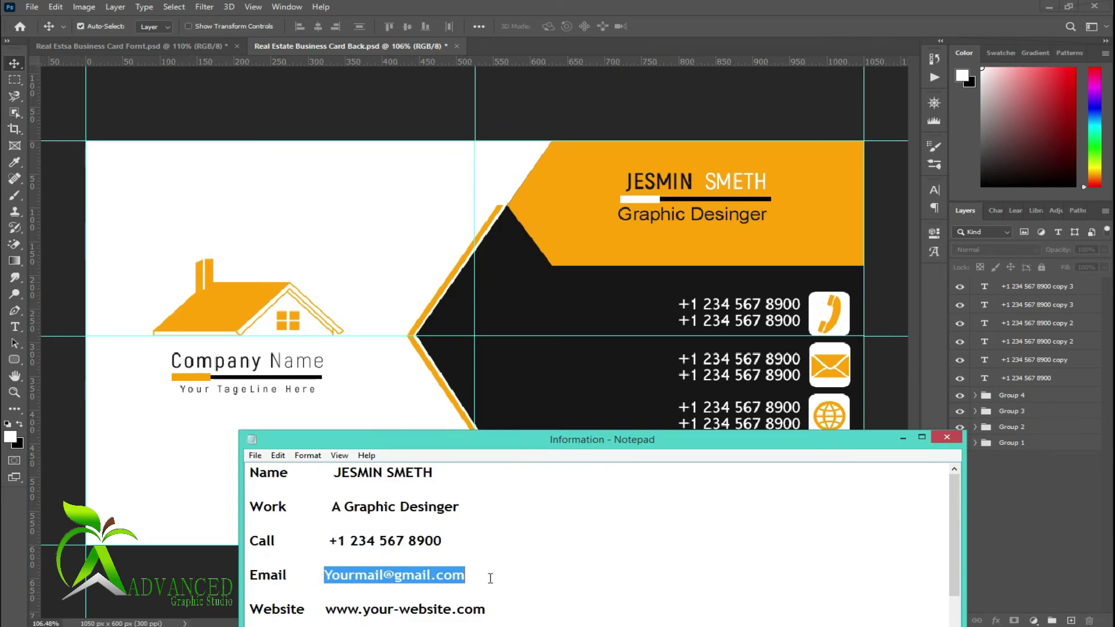
pyautogui.hotkey('alt', 'Tab')
pyautogui.click(771, 355)
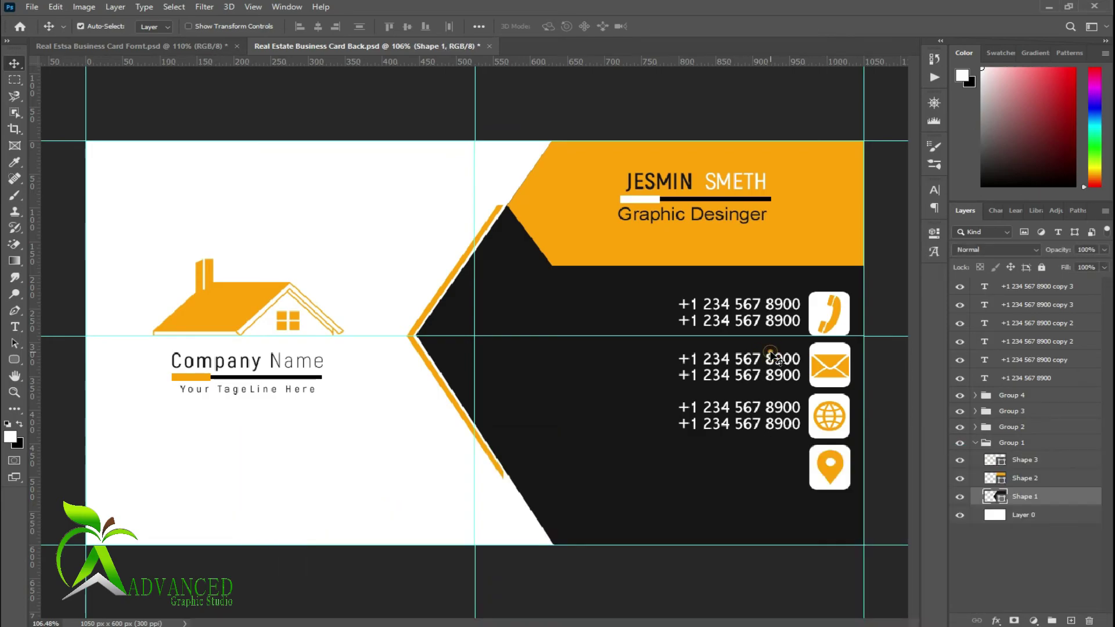
pyautogui.click(976, 443)
pyautogui.click(986, 341)
pyautogui.doubleClick(985, 342)
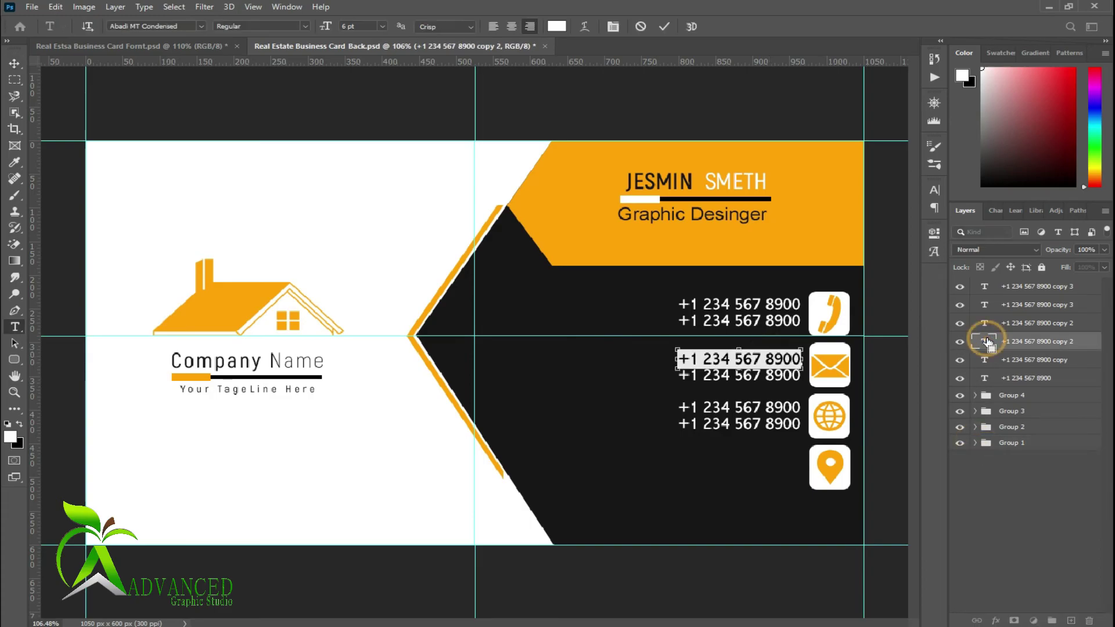
pyautogui.hotkey('ctrl', 'v')
pyautogui.doubleClick(986, 324)
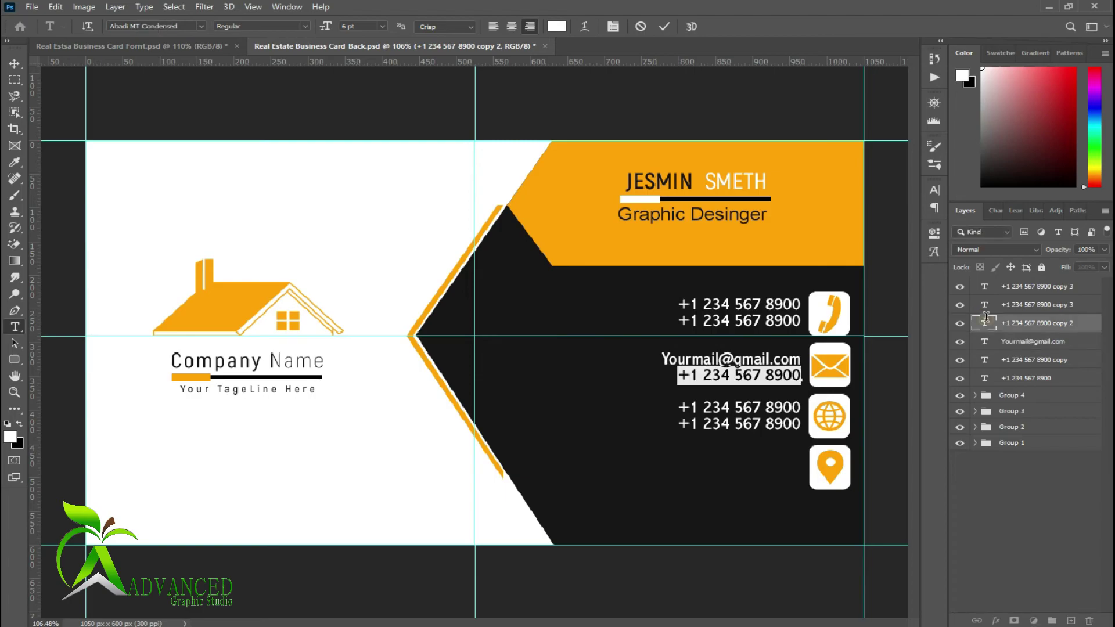
pyautogui.hotkey('ctrl', 'v')
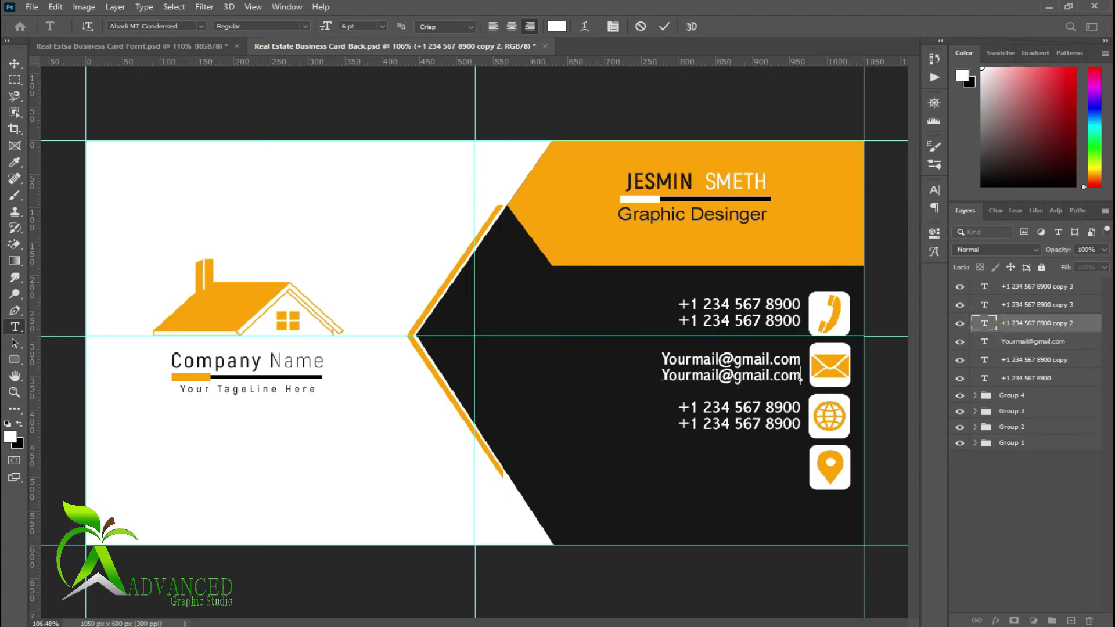
pyautogui.click(663, 26)
pyautogui.hotkey('alt', 'Tab')
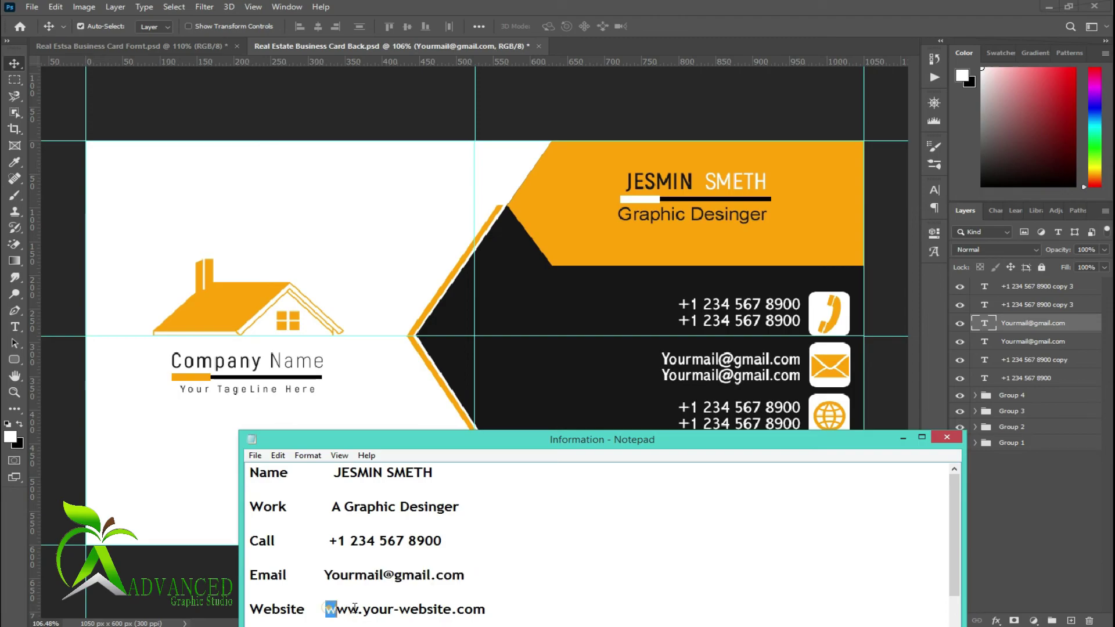
pyautogui.moveTo(326, 609); pyautogui.dragTo(491, 609)
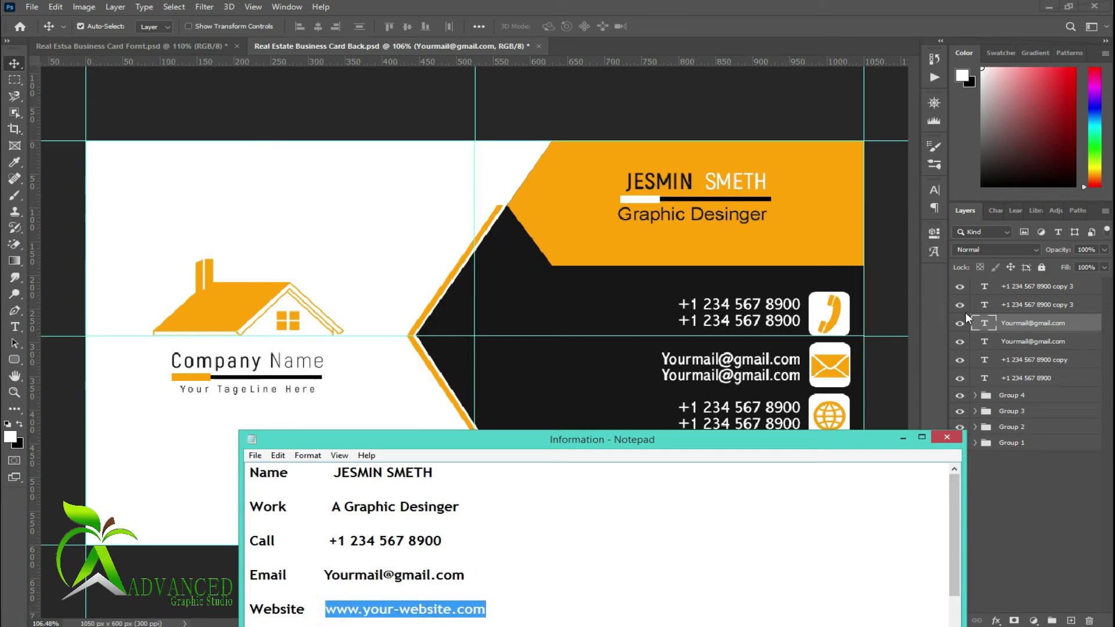
pyautogui.doubleClick(985, 305)
pyautogui.hotkey('ctrl', 'v')
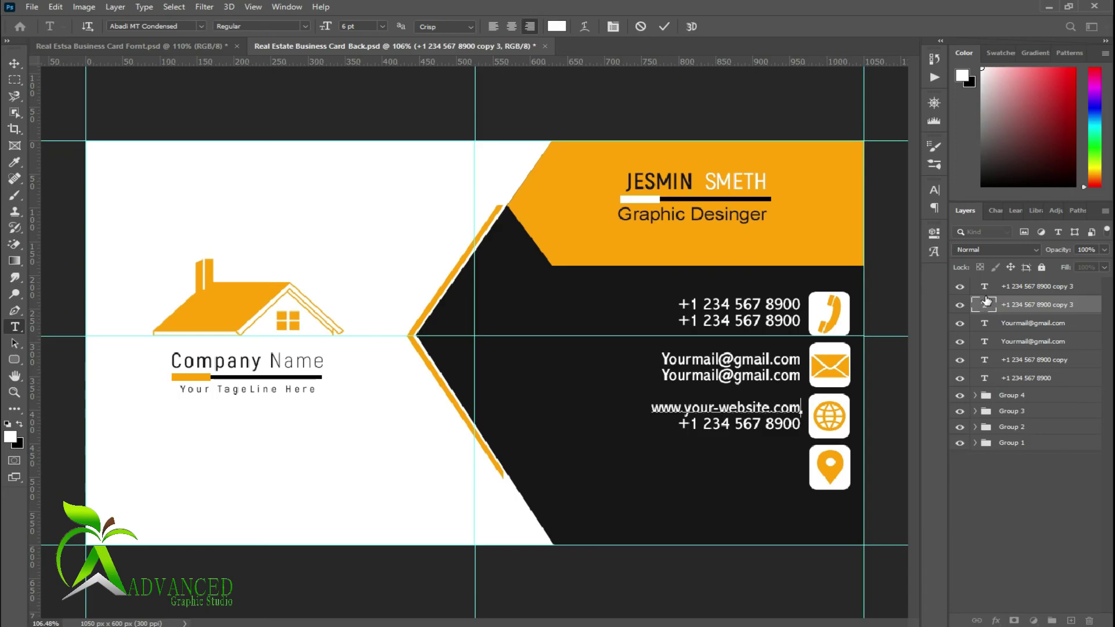
pyautogui.doubleClick(985, 287)
pyautogui.hotkey('ctrl', 'v')
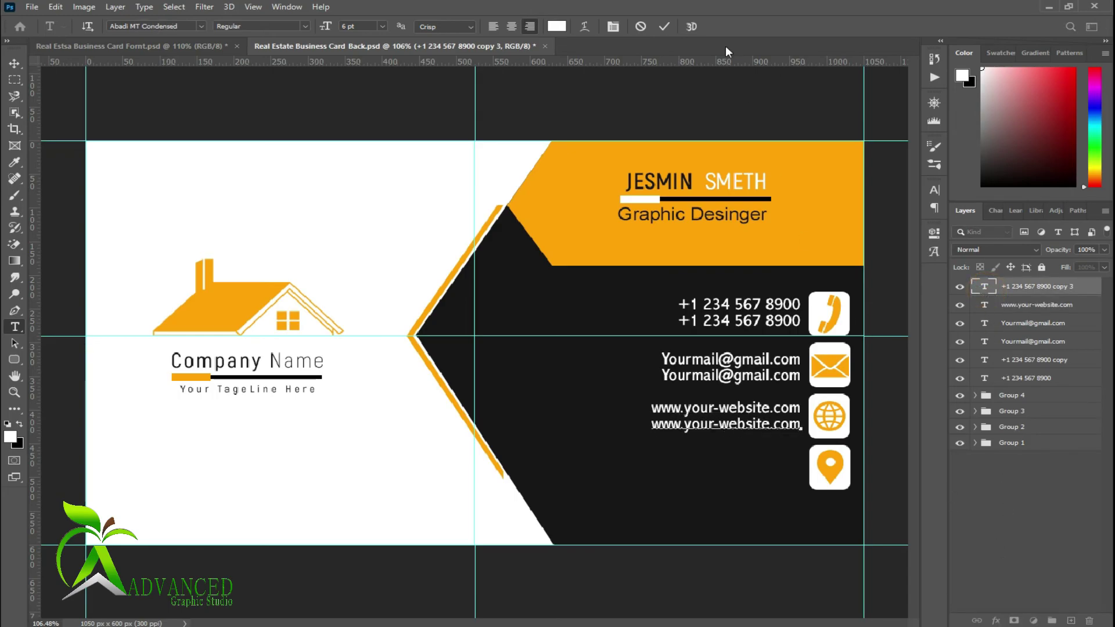
pyautogui.click(662, 26)
pyautogui.press('v')
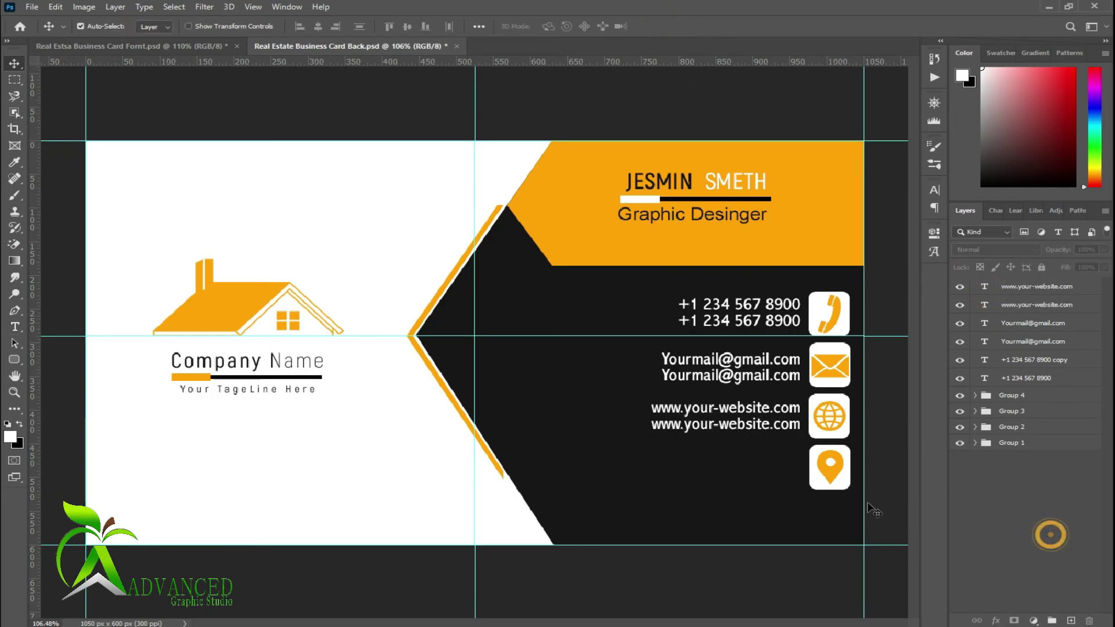
pyautogui.moveTo(727, 428); pyautogui.dragTo(739, 472)
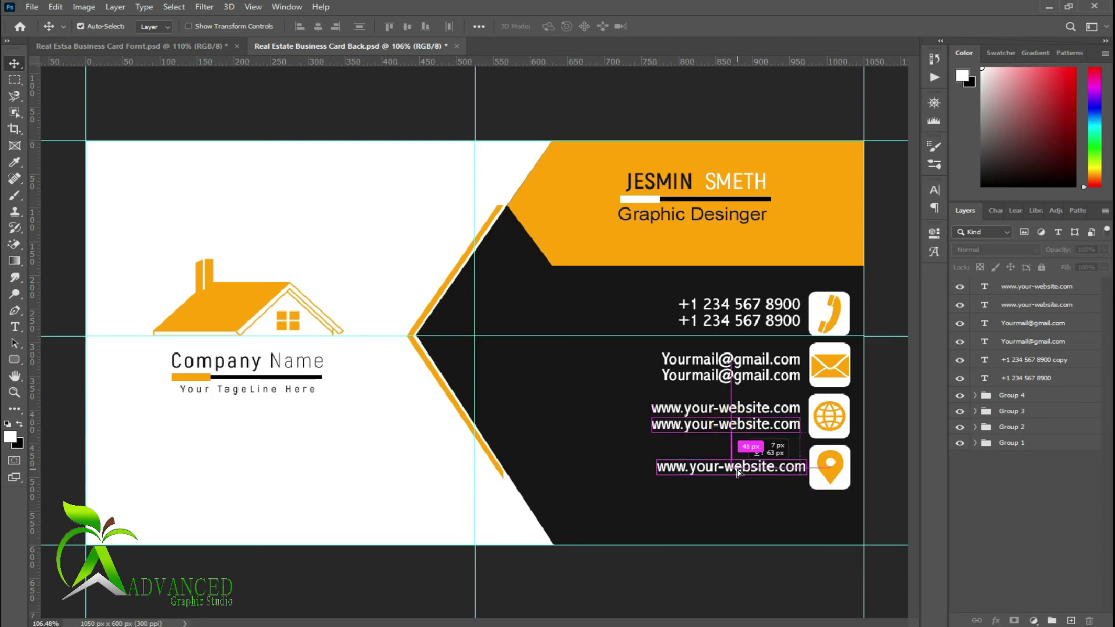
# - Paste the full street address from the notes into the line beside the location pin
pyautogui.hotkey('alt', 'Tab')
pyautogui.moveTo(462, 436); pyautogui.dragTo(462, 305)
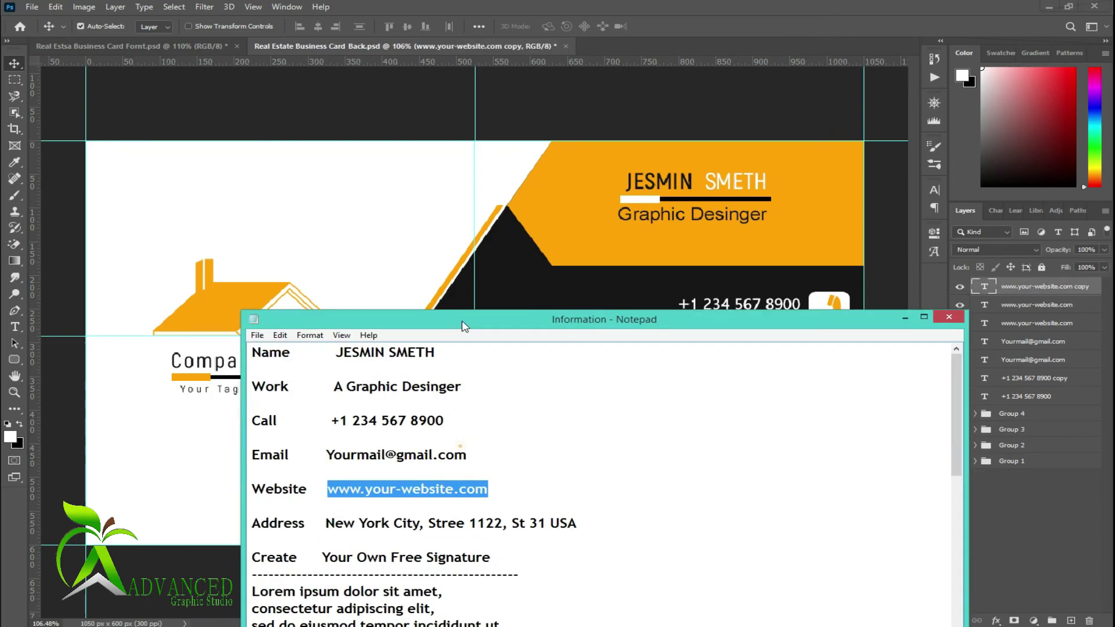
pyautogui.moveTo(323, 510); pyautogui.dragTo(574, 508)
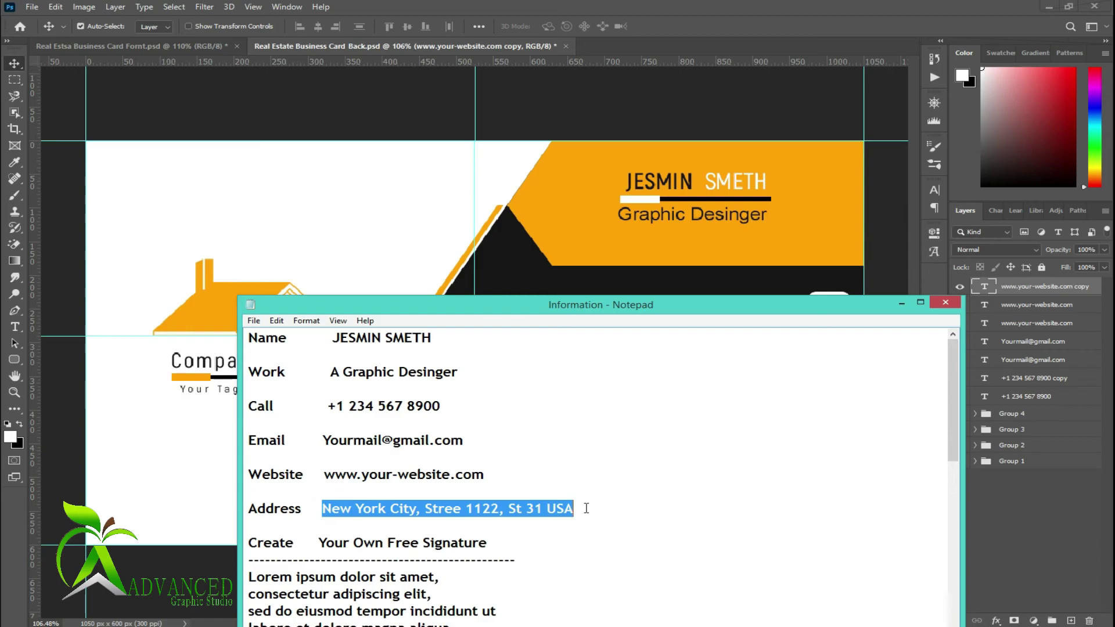
pyautogui.hotkey('alt', 'Tab')
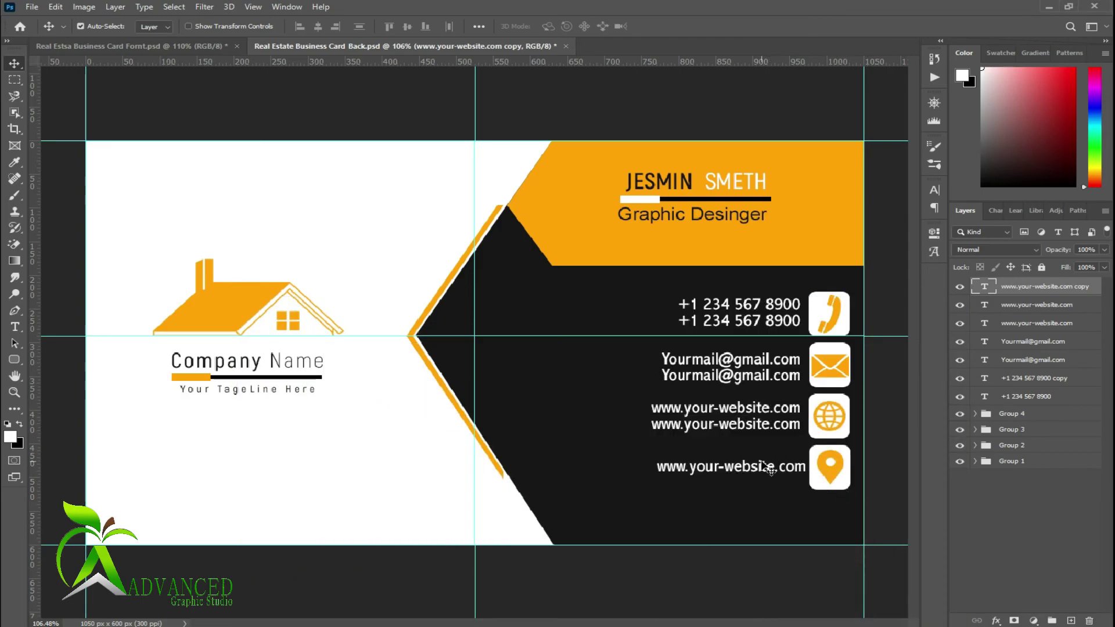
pyautogui.doubleClick(761, 462)
pyautogui.hotkey('ctrl', 'v')
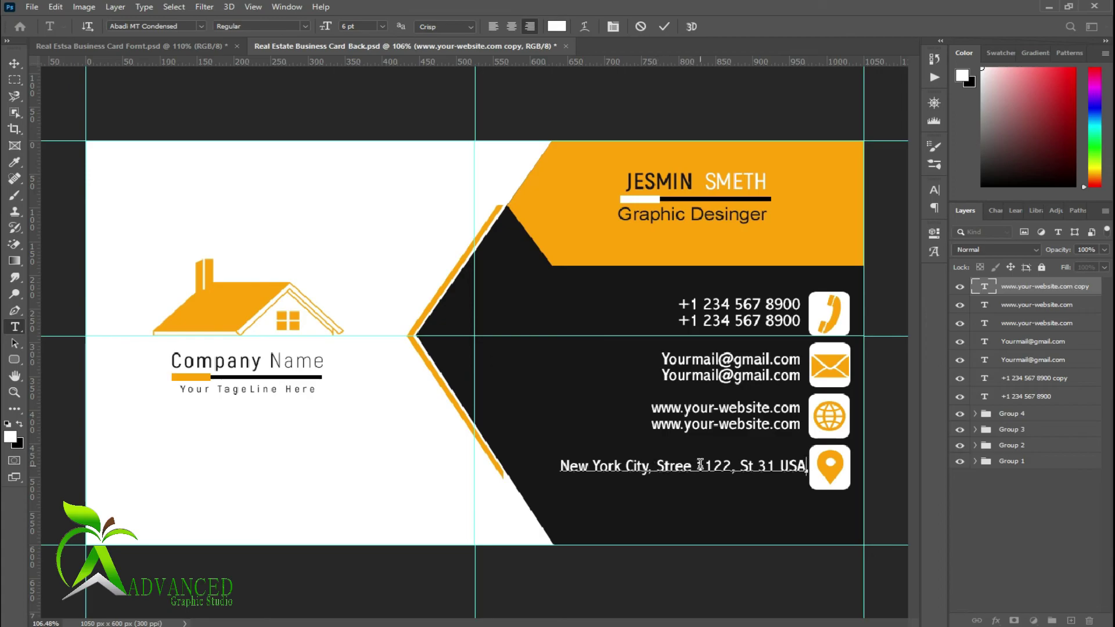
# - Try breaking the address at different points, then rejoin it into one line
pyautogui.click(697, 466)
pyautogui.press('Return')
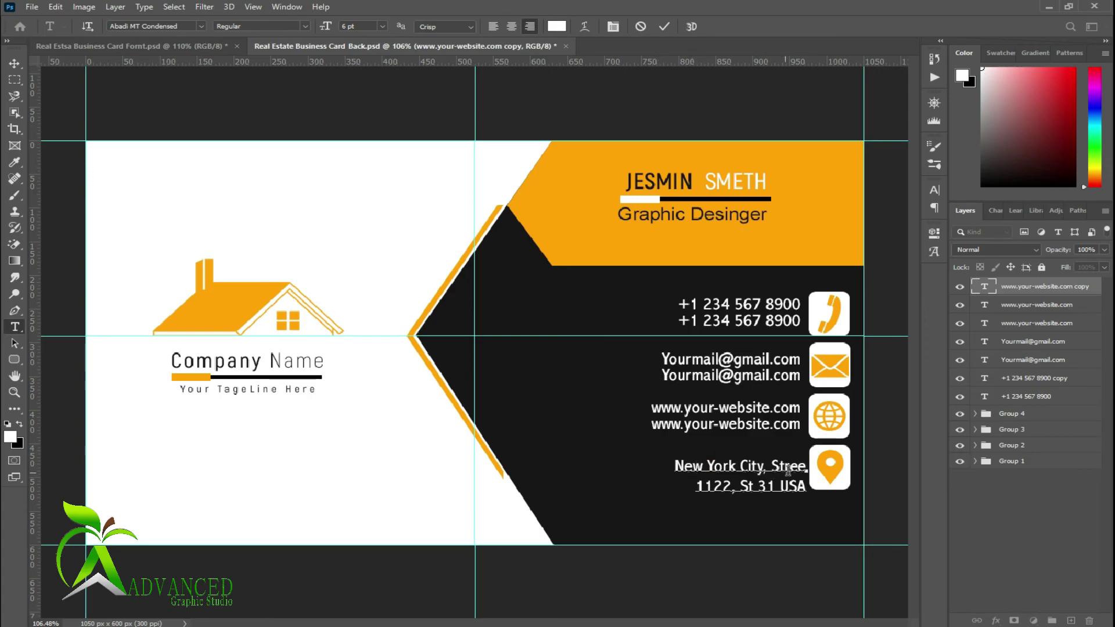
pyautogui.moveTo(807, 489); pyautogui.dragTo(657, 463)
pyautogui.click(748, 488)
pyautogui.click(698, 487)
pyautogui.press('BackSpace')
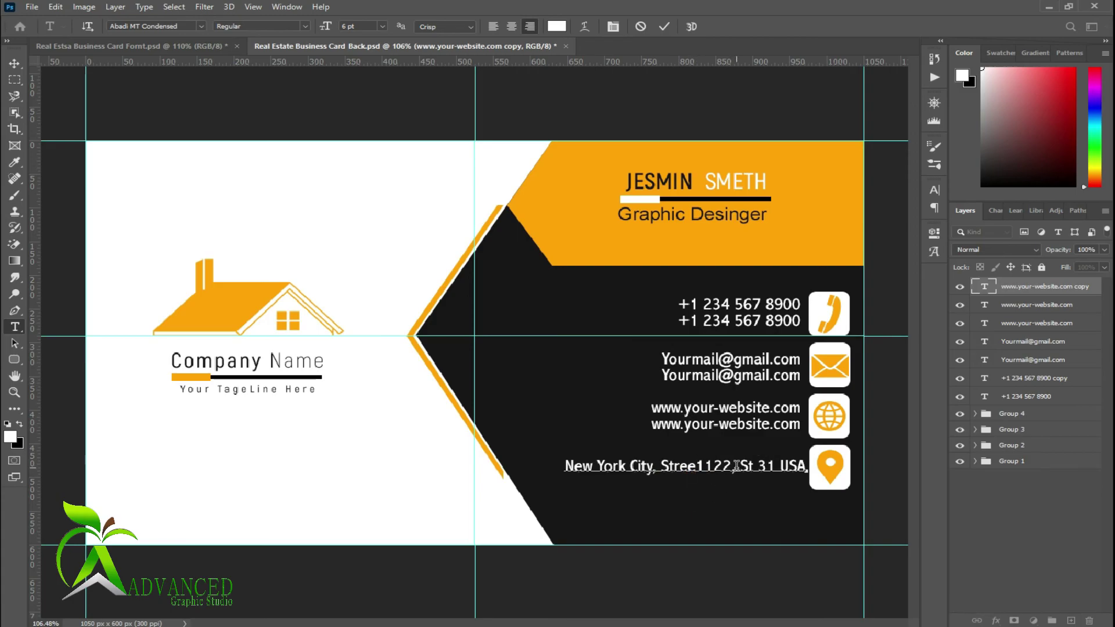
pyautogui.click(741, 465)
pyautogui.press('Return')
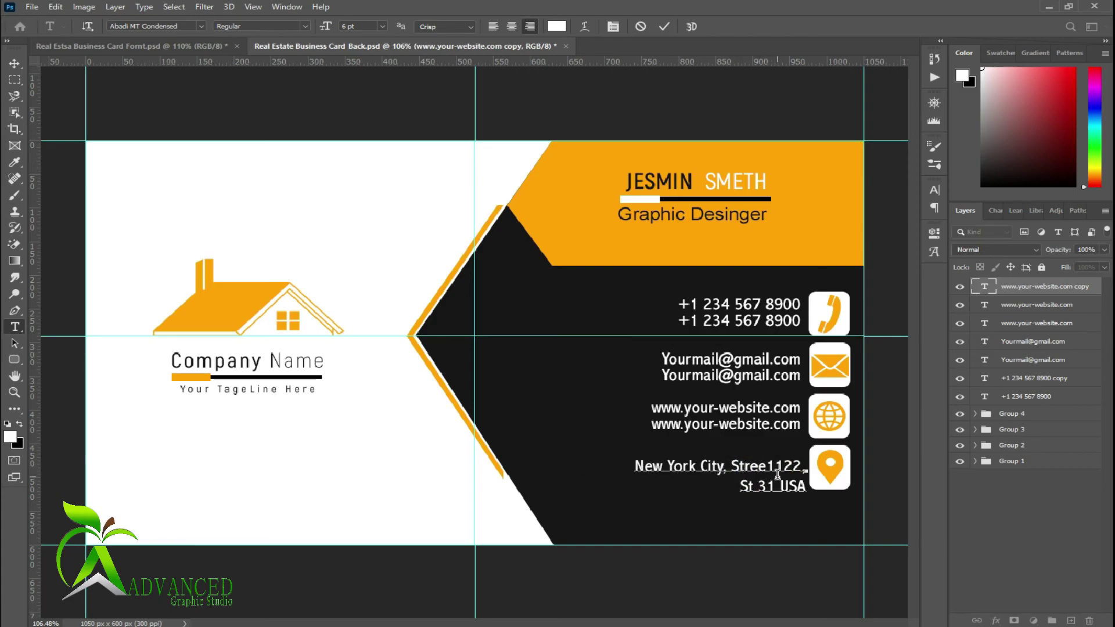
pyautogui.press('BackSpace')
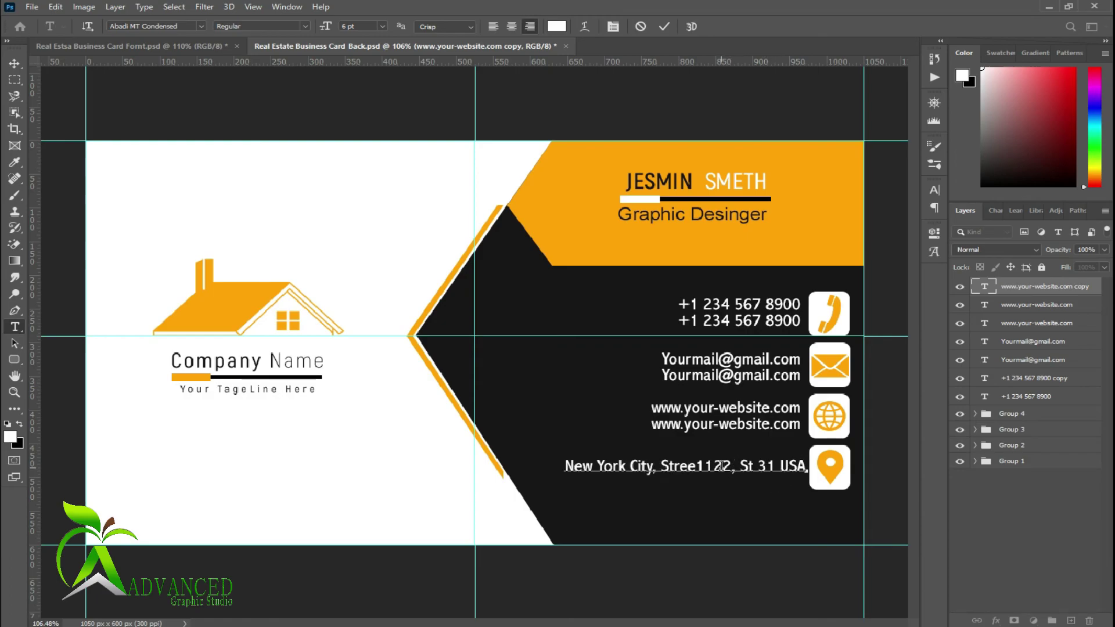
# - Break the address before 1122 into two lines and commit the text
pyautogui.click(698, 468)
pyautogui.press('Return')
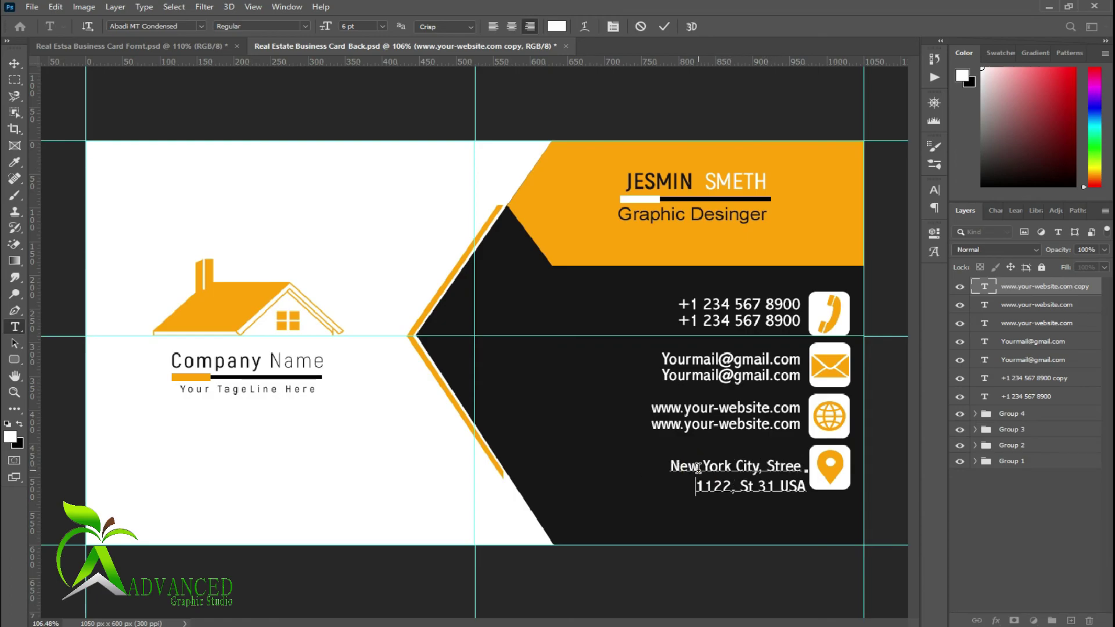
pyautogui.doubleClick(785, 486)
pyautogui.click(786, 487)
pyautogui.doubleClick(785, 486)
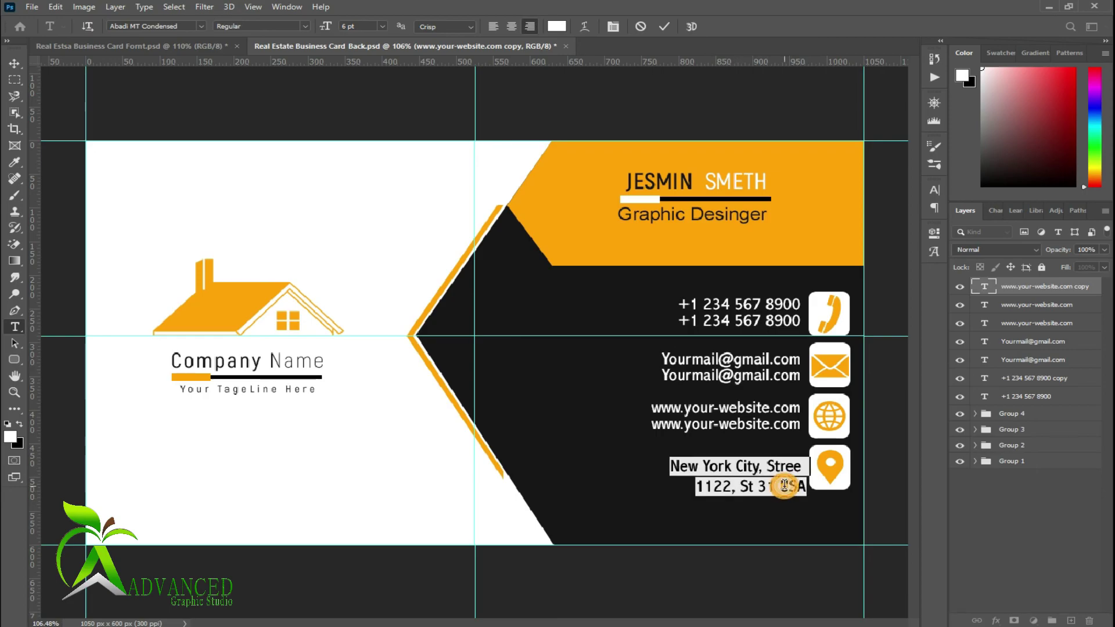
pyautogui.click(933, 191)
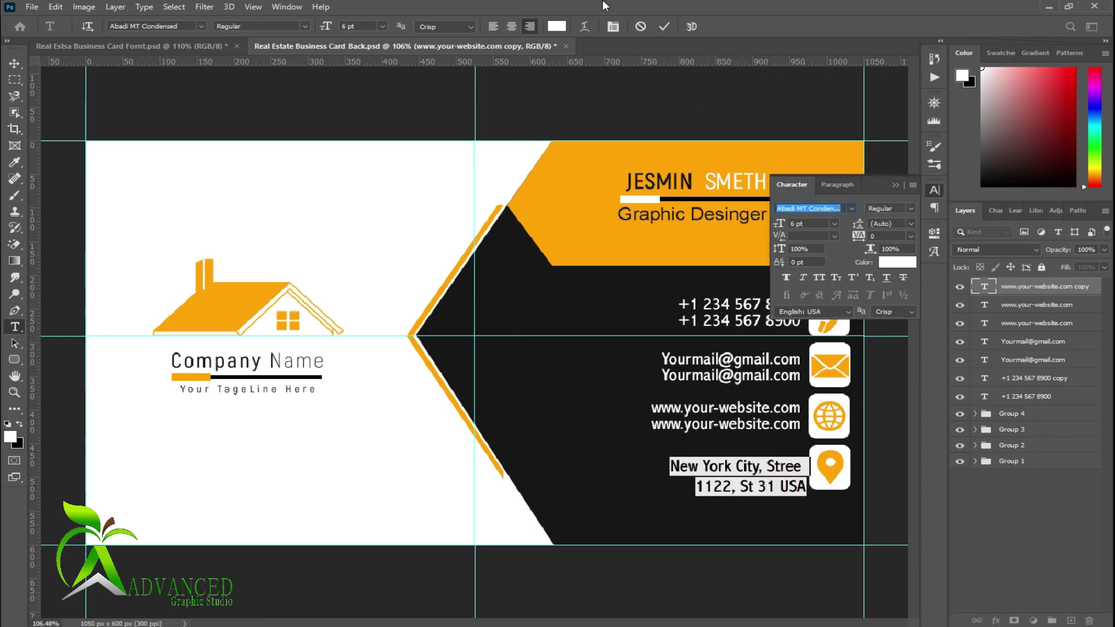
pyautogui.click(663, 23)
# - Nudge the address up and align all seven contact text lines by their right edges
pyautogui.press('v')
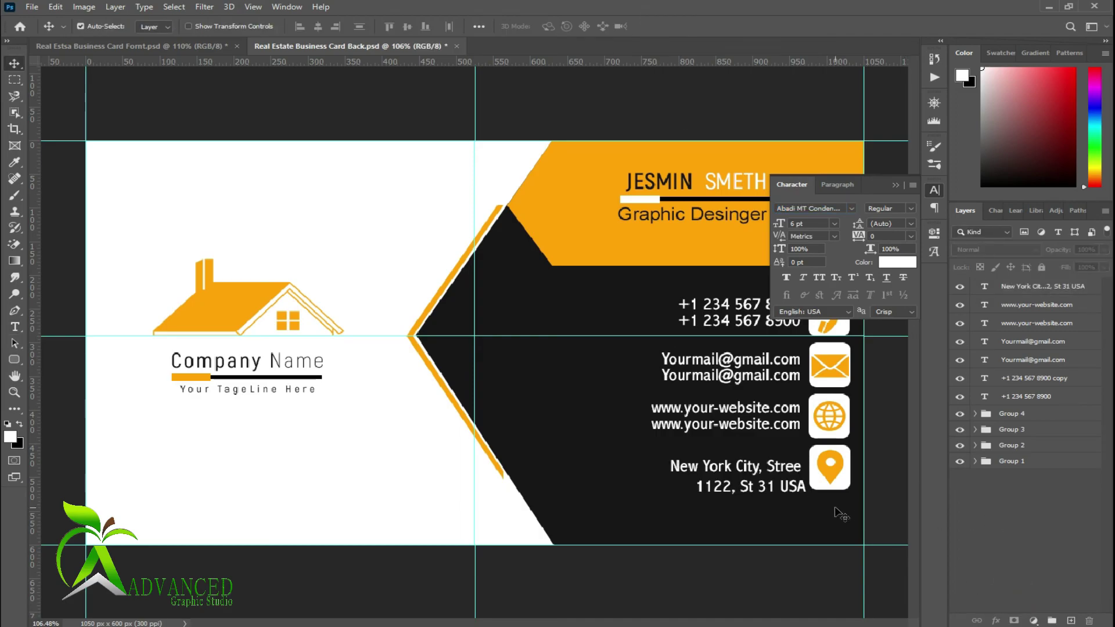
pyautogui.moveTo(788, 488); pyautogui.dragTo(783, 482)
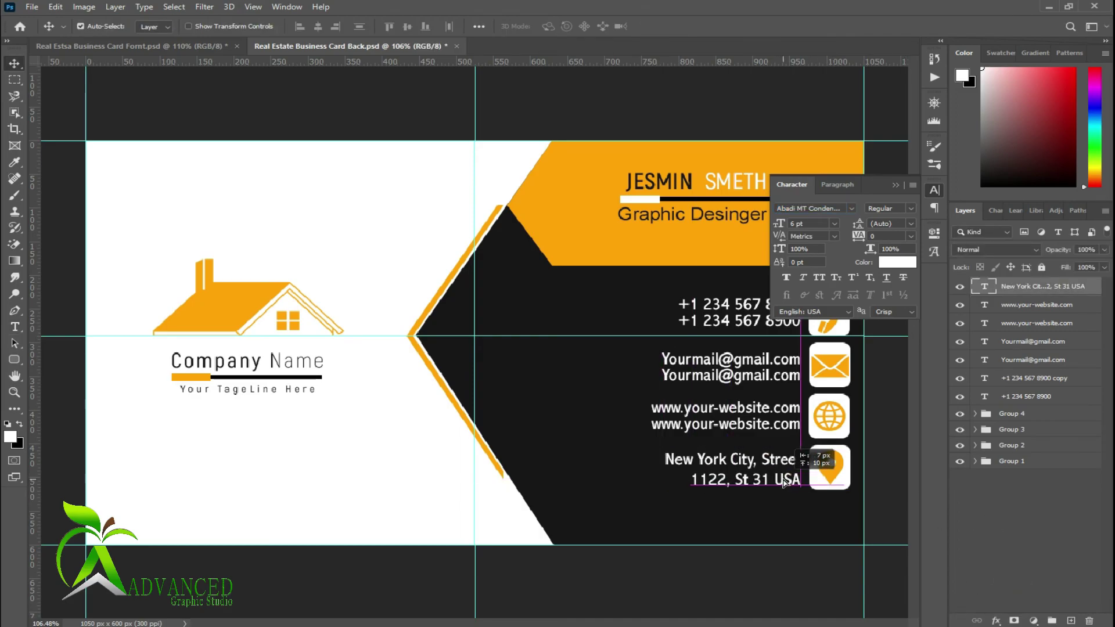
pyautogui.click(1075, 540)
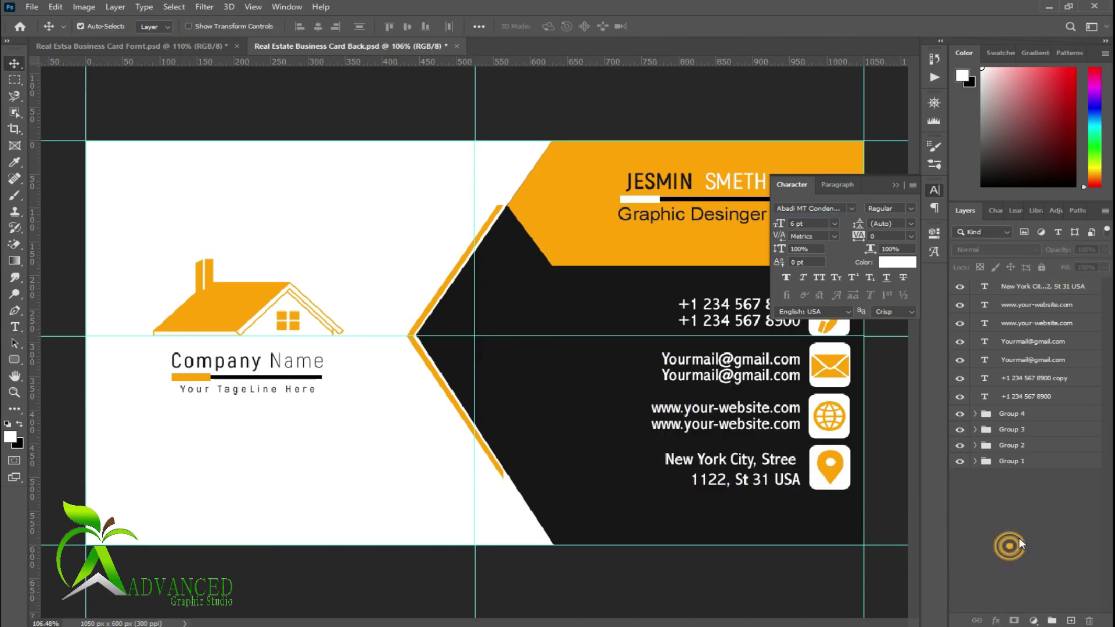
pyautogui.click(1040, 397)
pyautogui.keyDown('shift'); pyautogui.click(1026, 286); pyautogui.keyUp('shift')
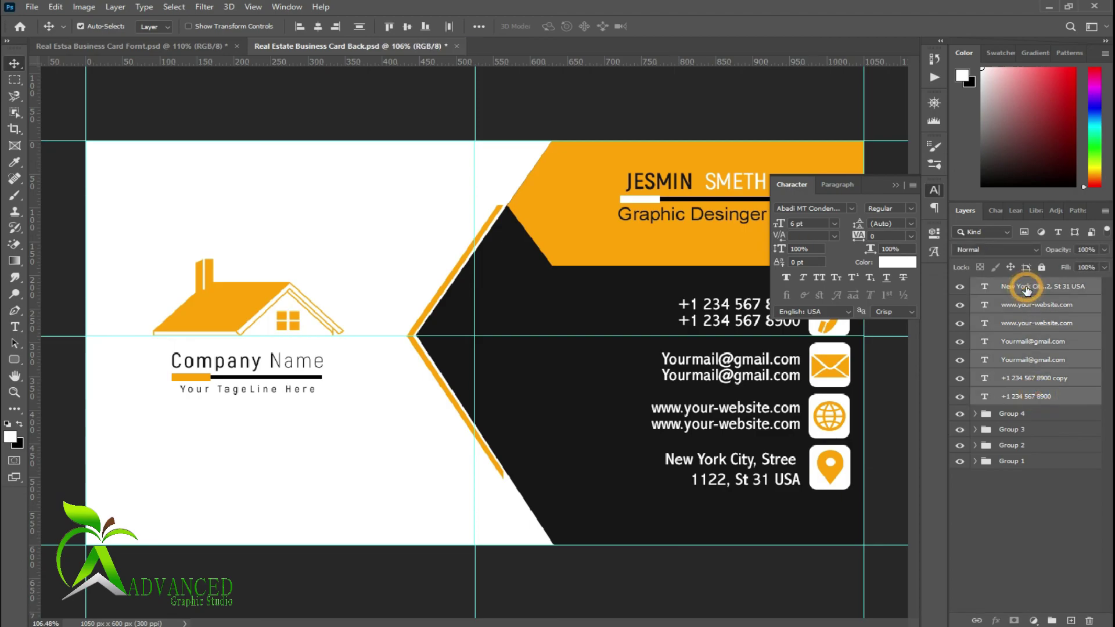
pyautogui.click(337, 27)
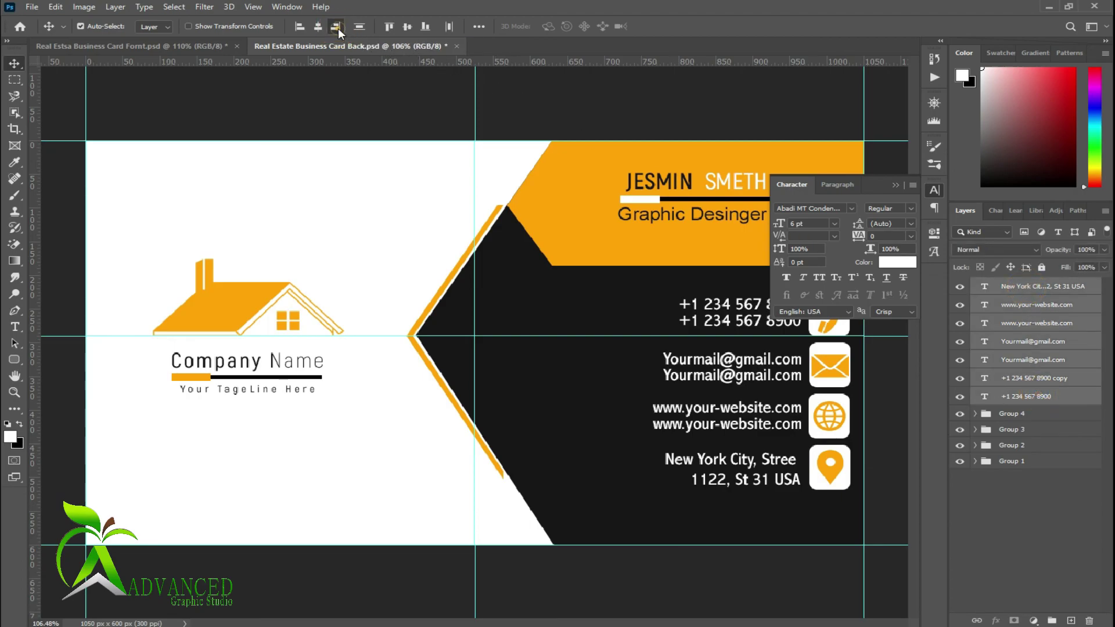
pyautogui.click(895, 185)
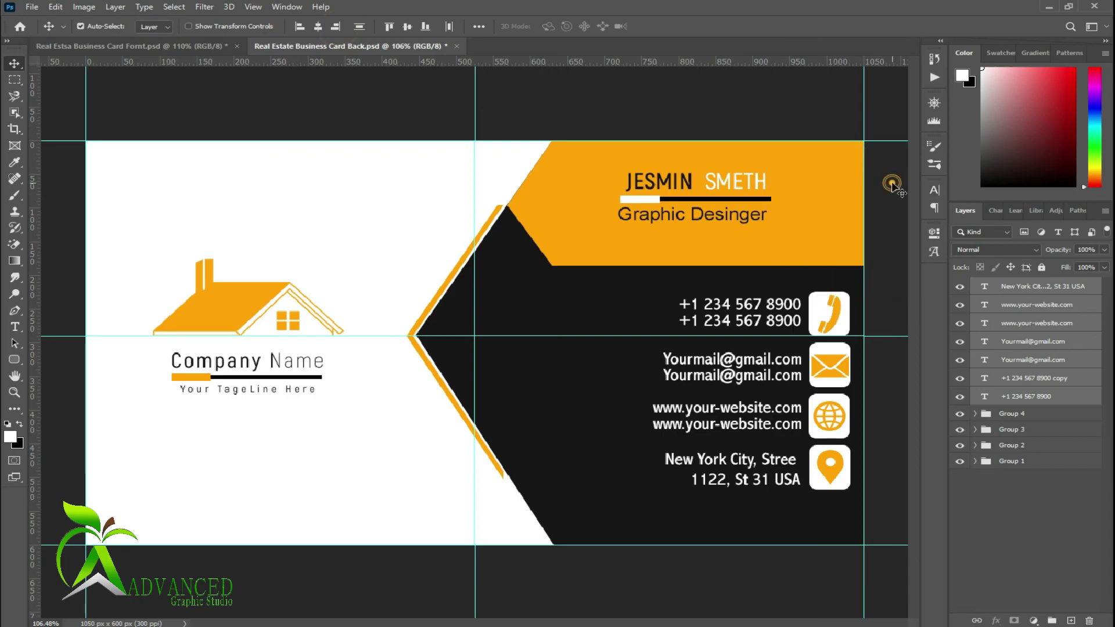
# - Group the seven contact text layers into Group 5 and save
pyautogui.click(1067, 525)
pyautogui.click(1026, 400)
pyautogui.keyDown('shift'); pyautogui.click(1024, 286); pyautogui.keyUp('shift')
pyautogui.hotkey('ctrl', 'g')
pyautogui.click(1041, 495)
pyautogui.hotkey('ctrl', 's')
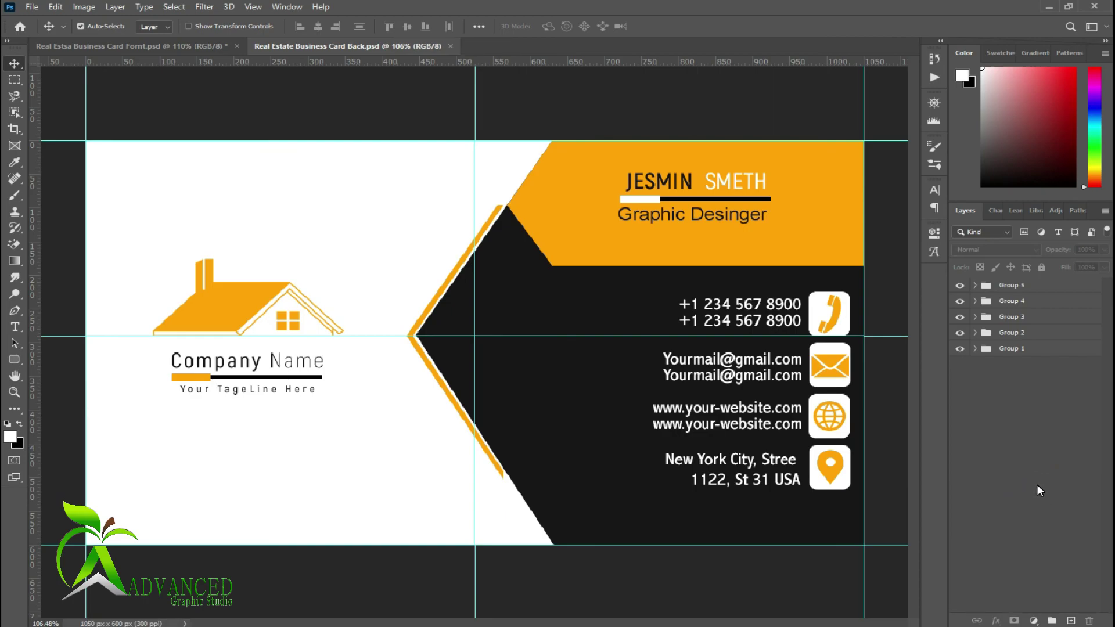
# - Check each group's contents by toggling visibility, and move Group 3 above Group 4
pyautogui.click(960, 285)
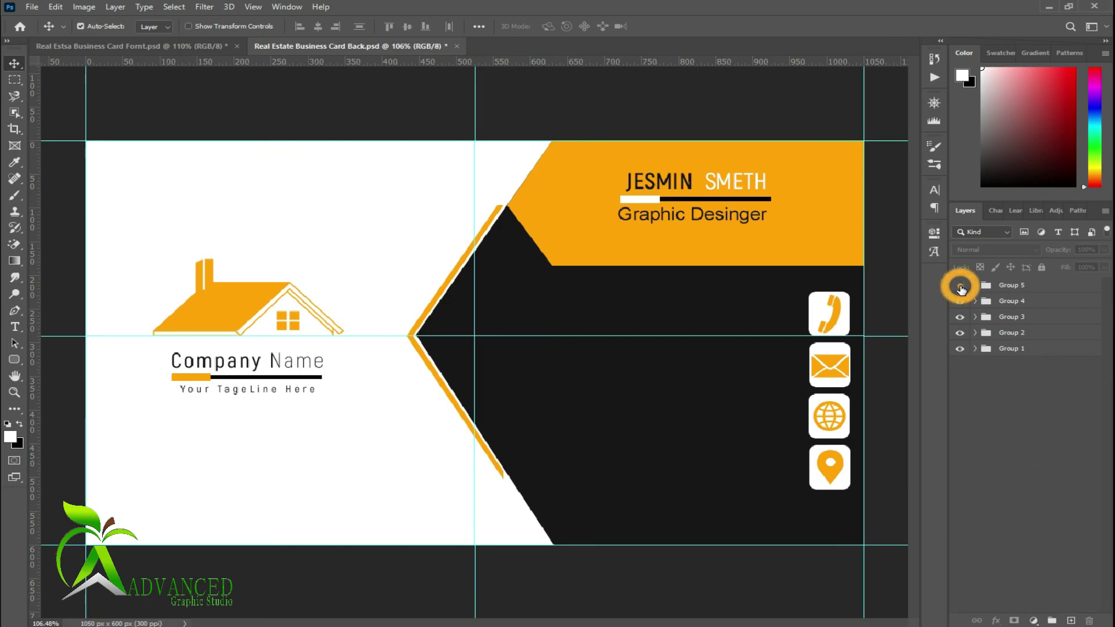
pyautogui.click(960, 301)
pyautogui.click(960, 301)
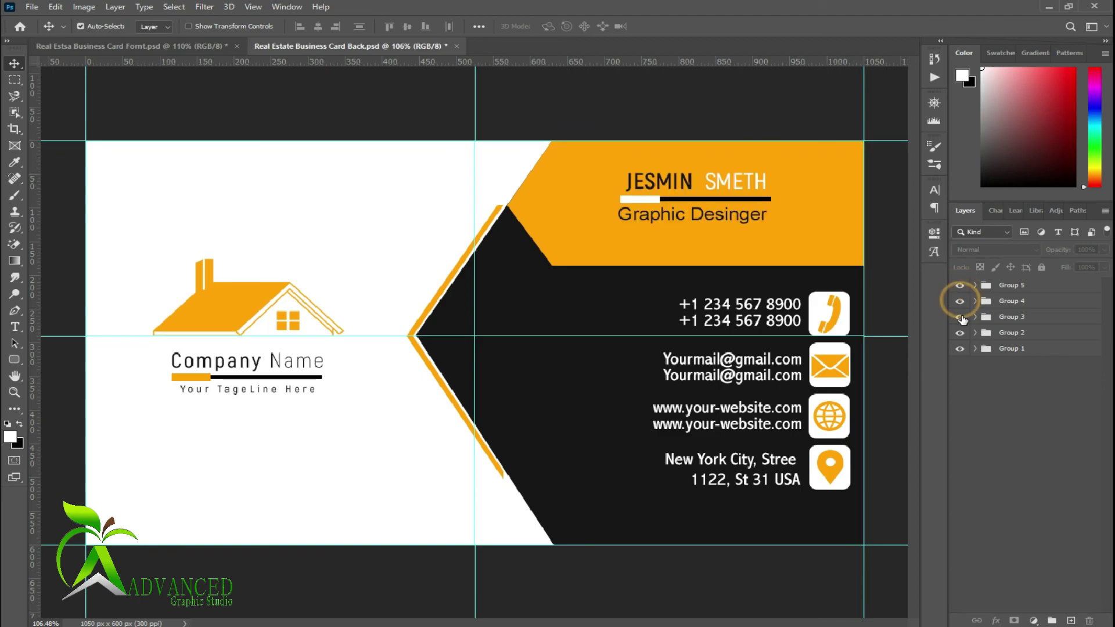
pyautogui.click(960, 317)
pyautogui.moveTo(1024, 318); pyautogui.dragTo(1024, 299)
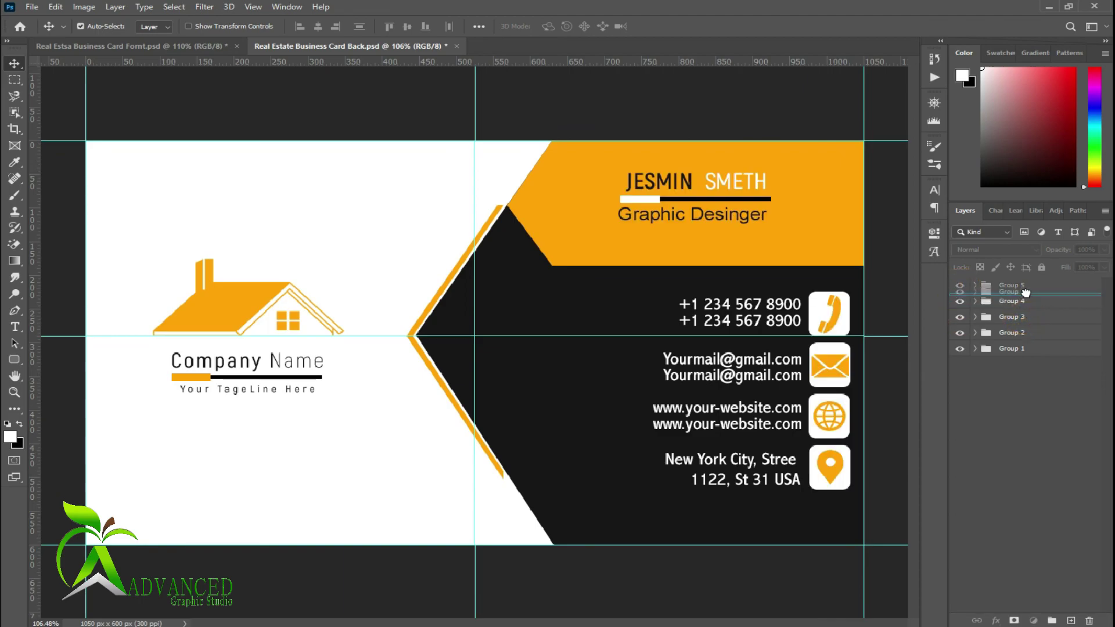
pyautogui.click(1001, 434)
pyautogui.click(960, 316)
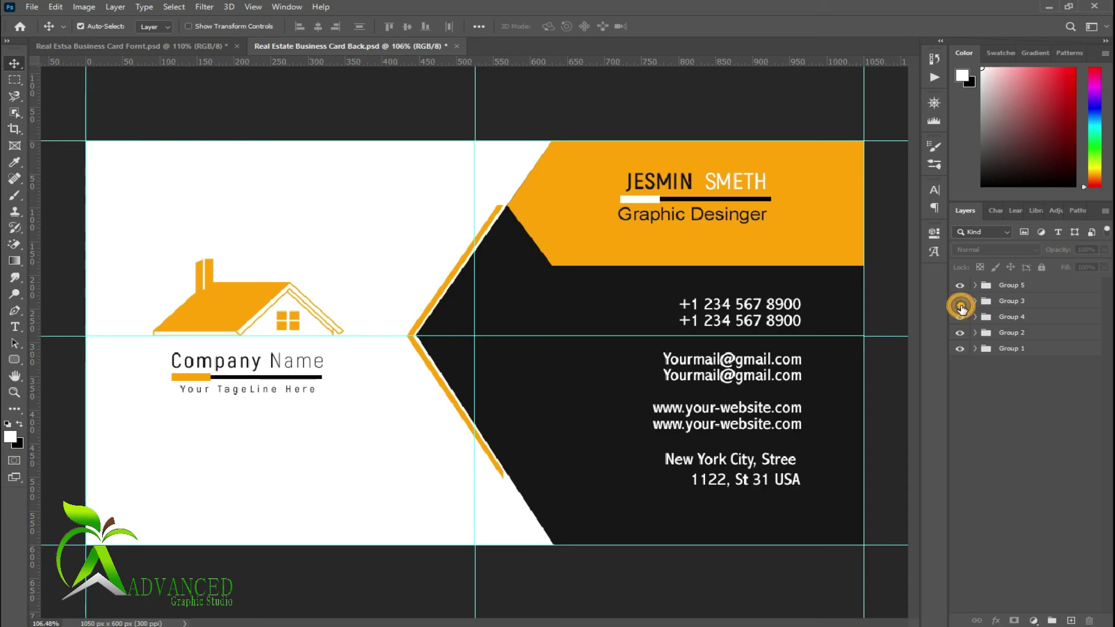
# - Rename Group 3 to 'Icons' and Group 5 to 'Tage Line'
pyautogui.doubleClick(1009, 302)
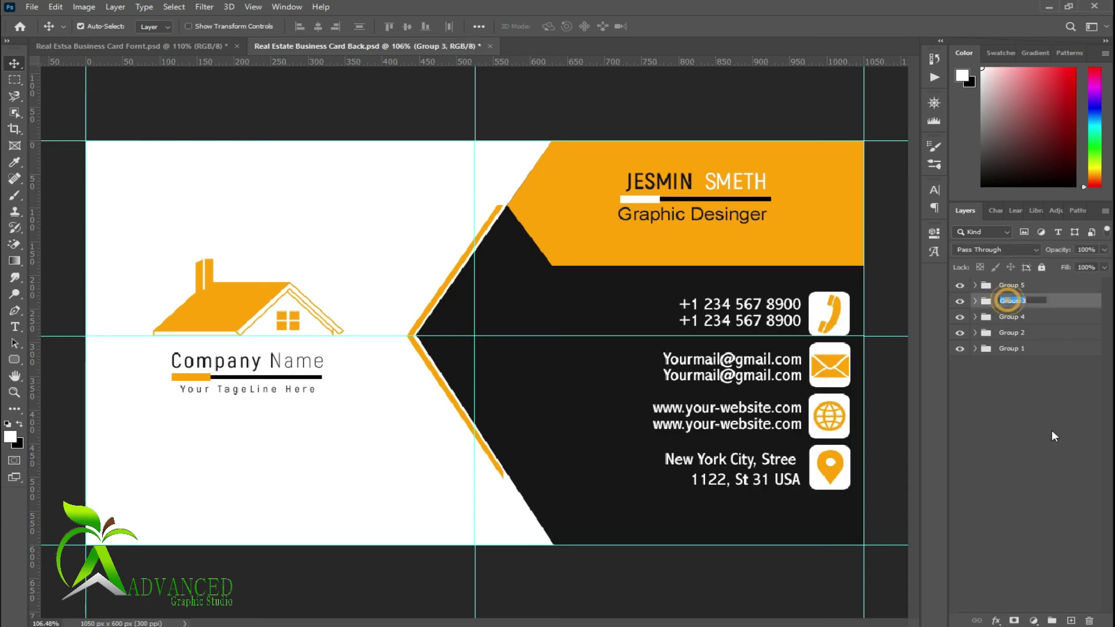
pyautogui.write('Icons')
pyautogui.click(1061, 449)
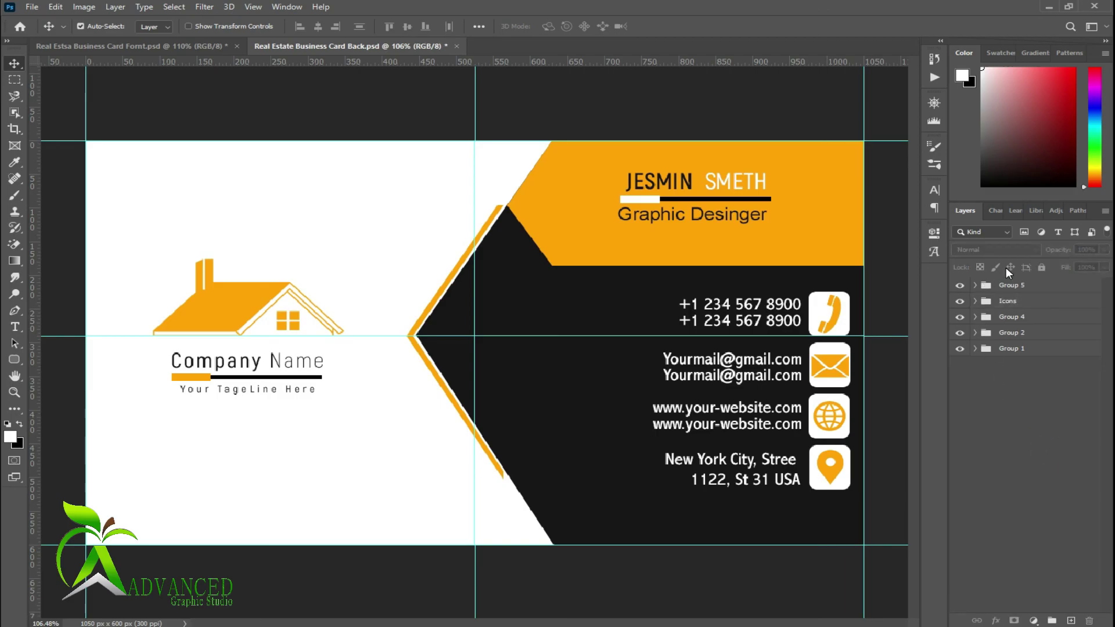
pyautogui.doubleClick(1014, 287)
pyautogui.write('Name')
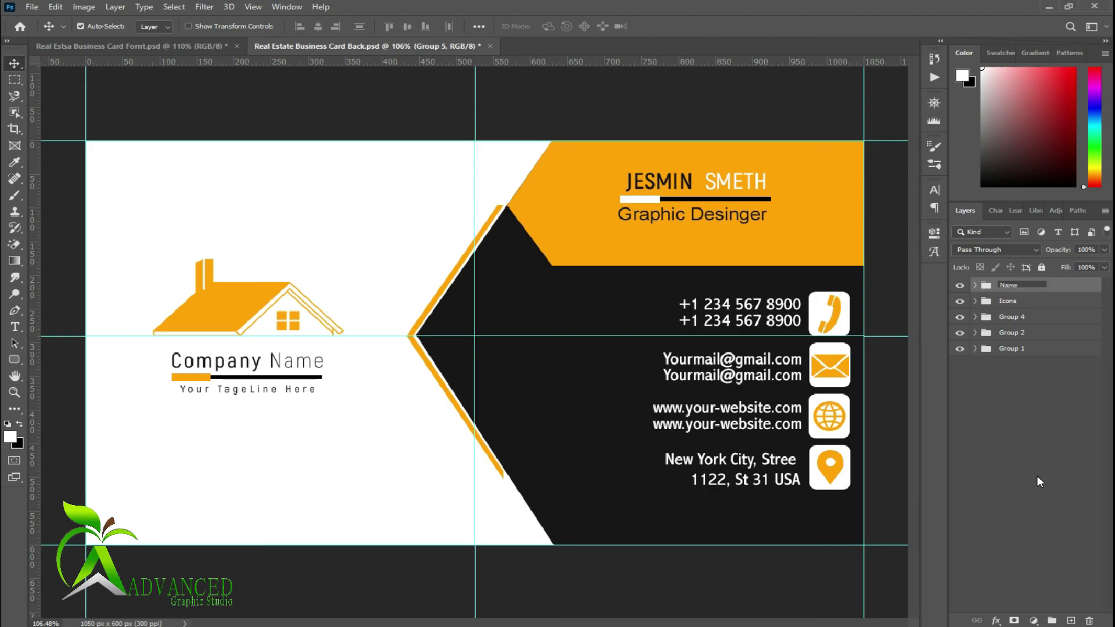
pyautogui.click(1037, 476)
pyautogui.click(960, 317)
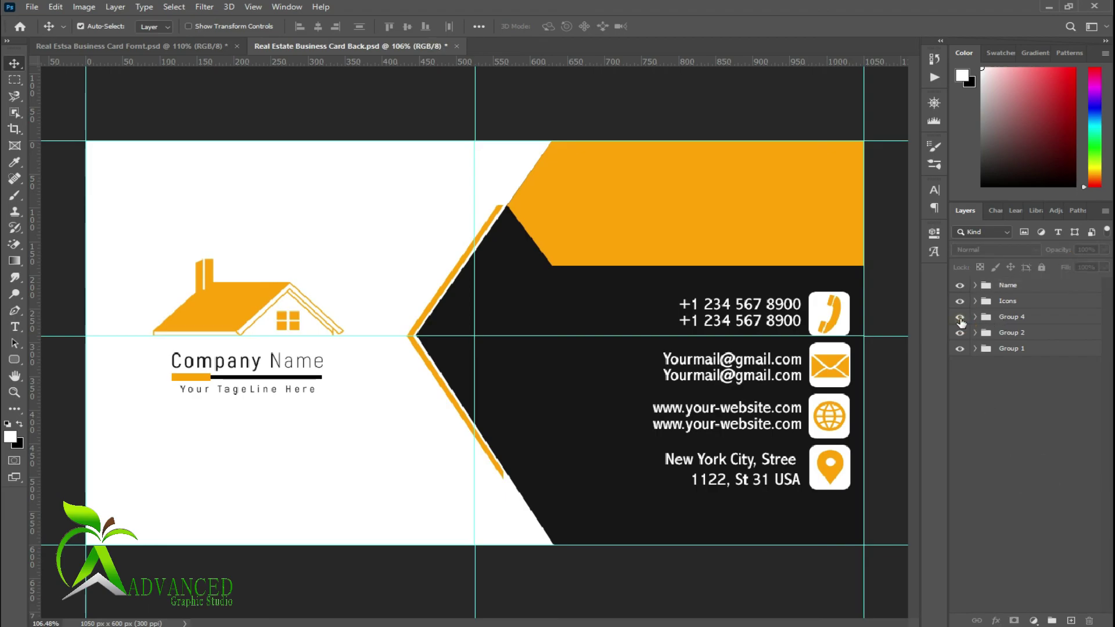
pyautogui.doubleClick(1011, 286)
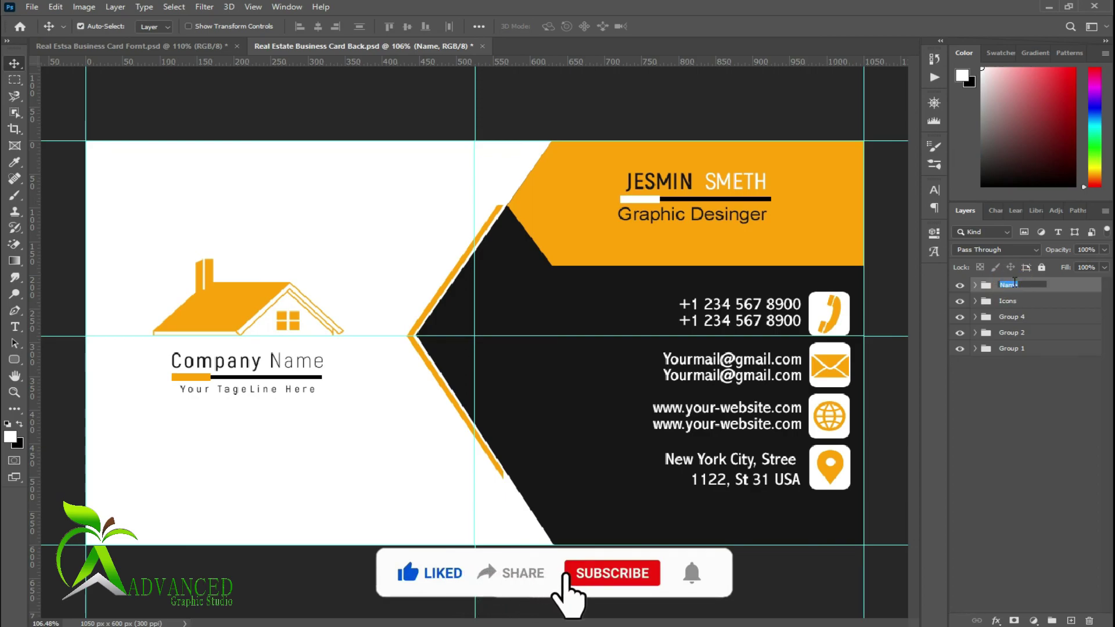
pyautogui.write('Tag')
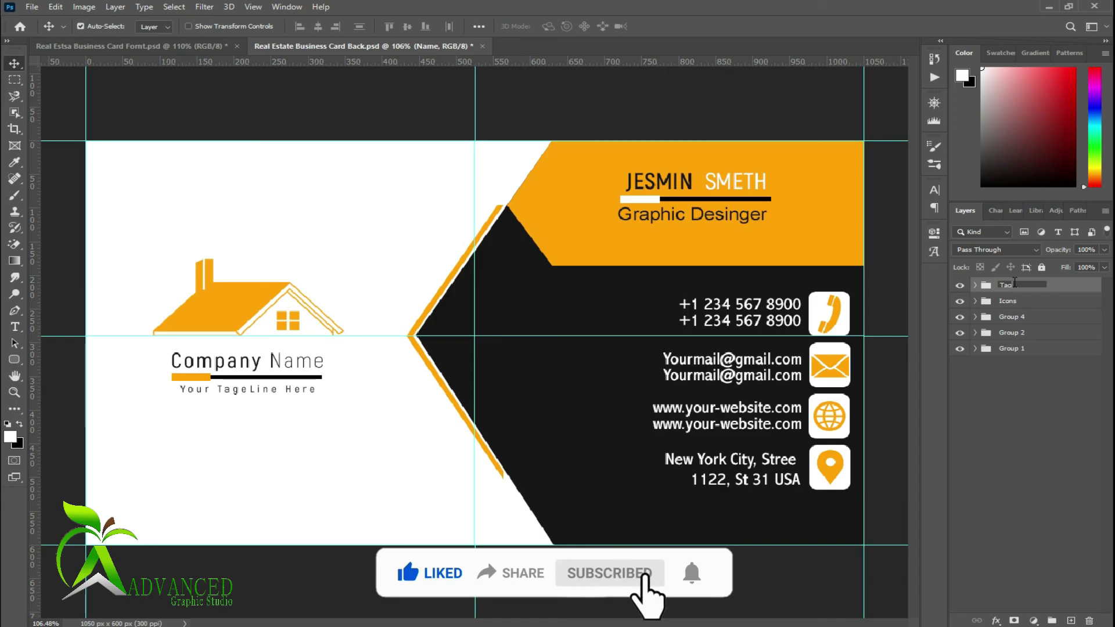
pyautogui.write('l Line')
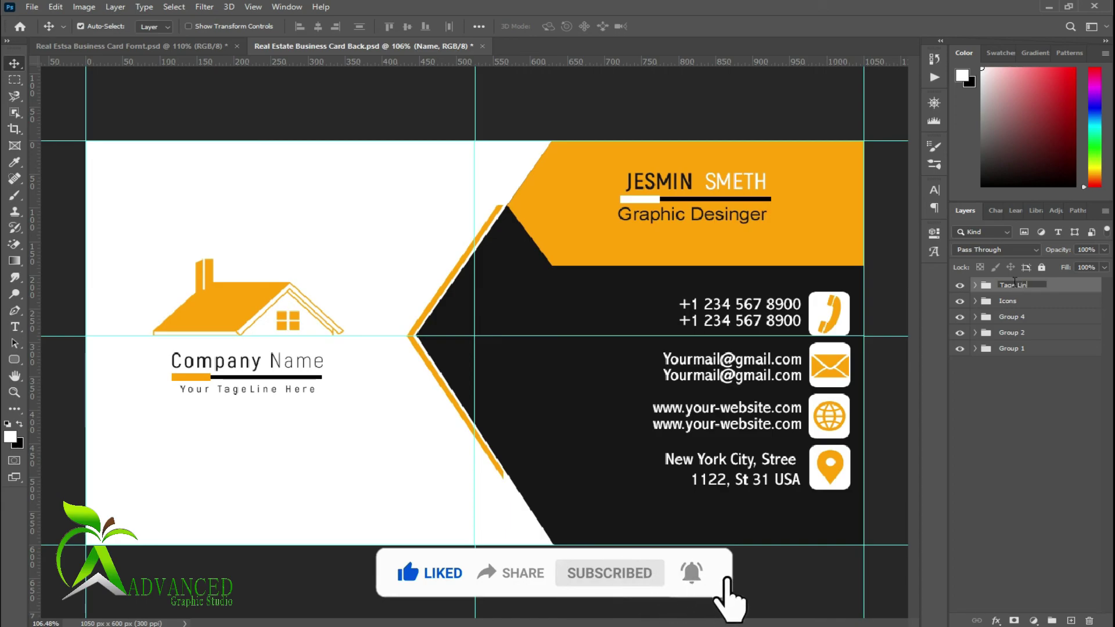
pyautogui.press('Return')
# - Rename Group 4 to 'Name' and Group 2 to 'Logo'
pyautogui.click(1026, 417)
pyautogui.doubleClick(1011, 316)
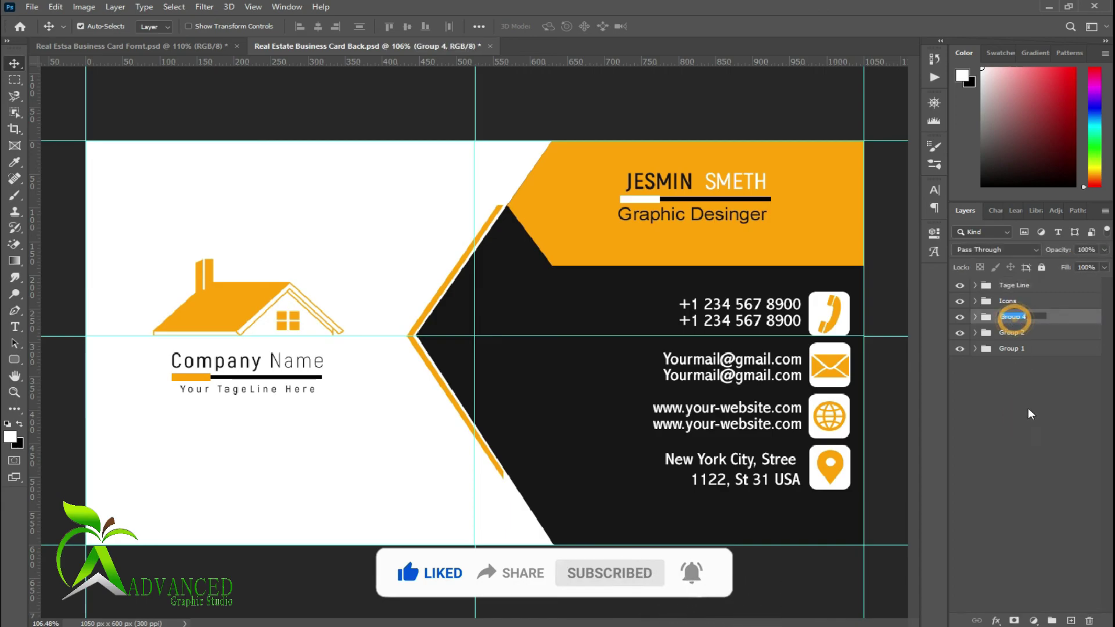
pyautogui.write('Name')
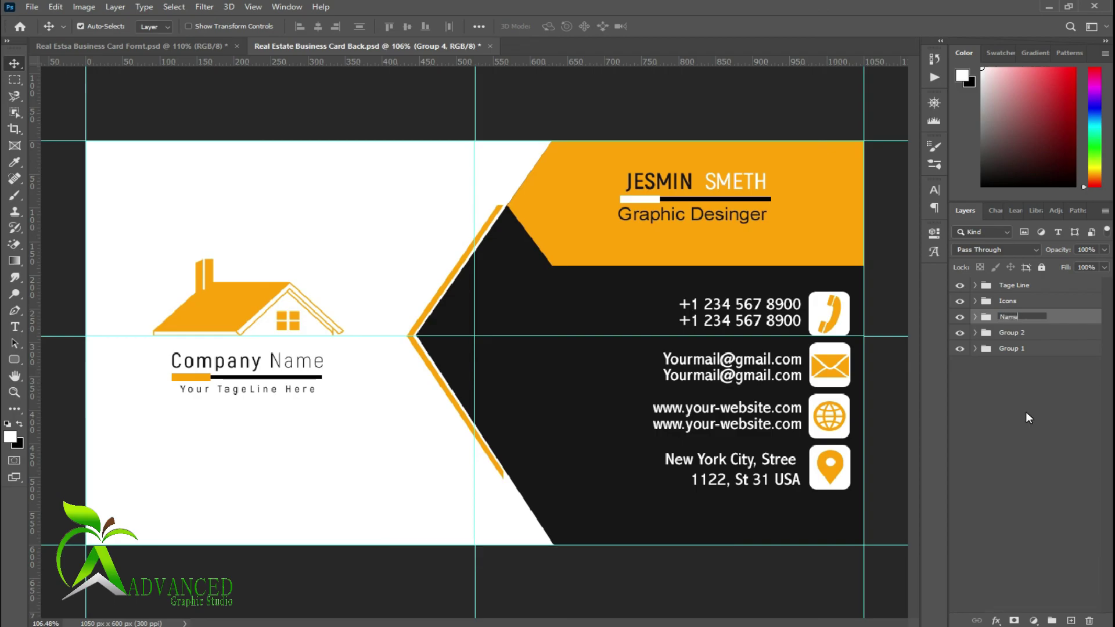
pyautogui.click(1026, 413)
pyautogui.click(960, 334)
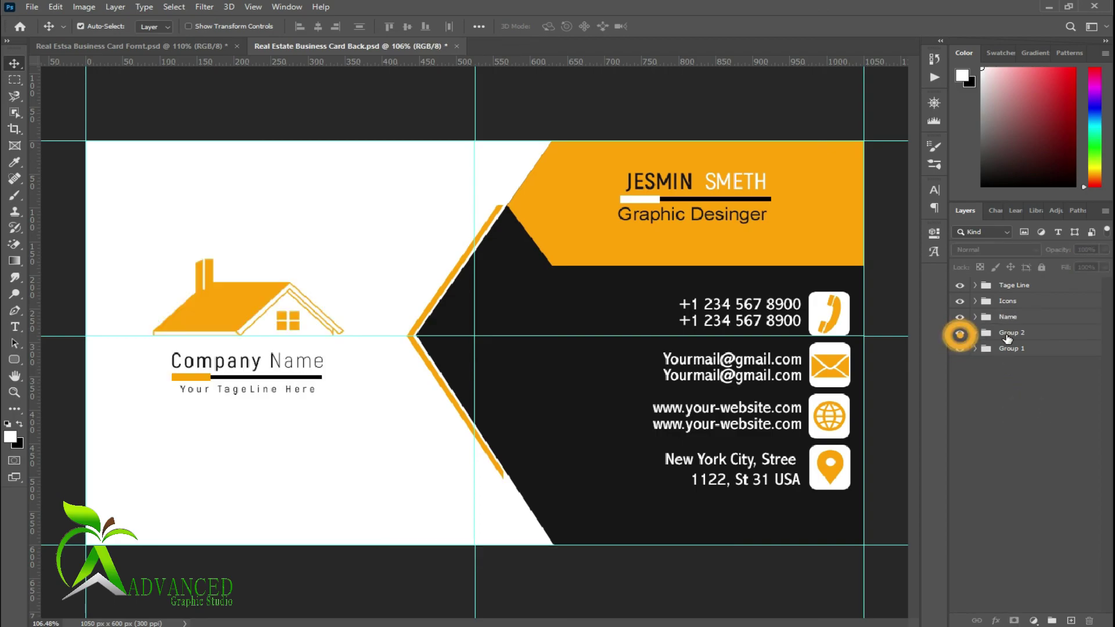
pyautogui.doubleClick(1011, 332)
pyautogui.write('Lo')
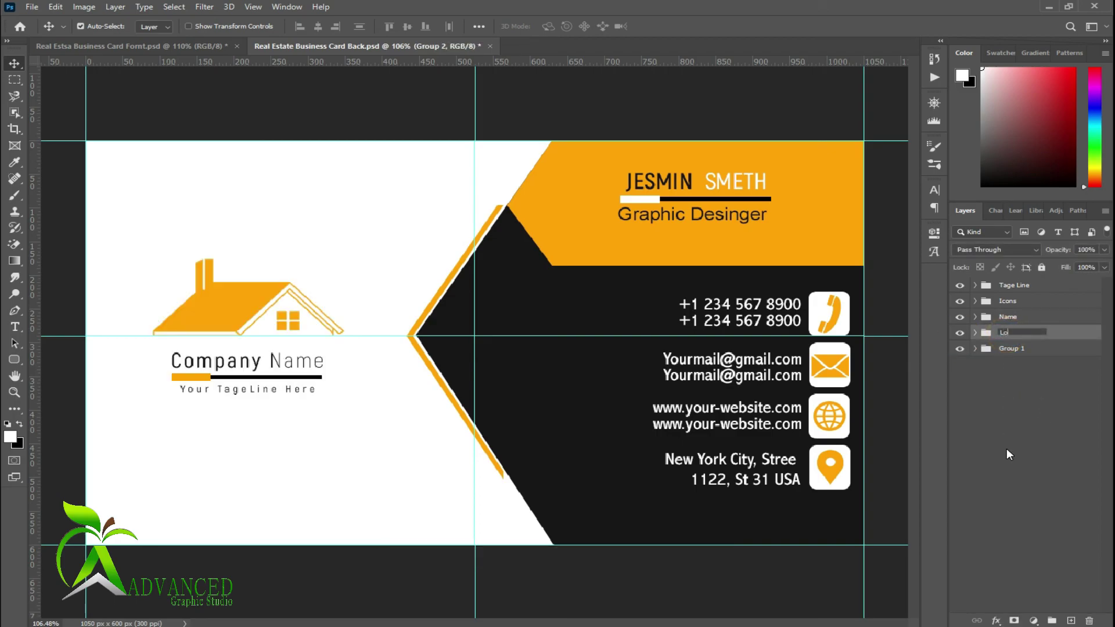
pyautogui.write('go')
pyautogui.press('Return')
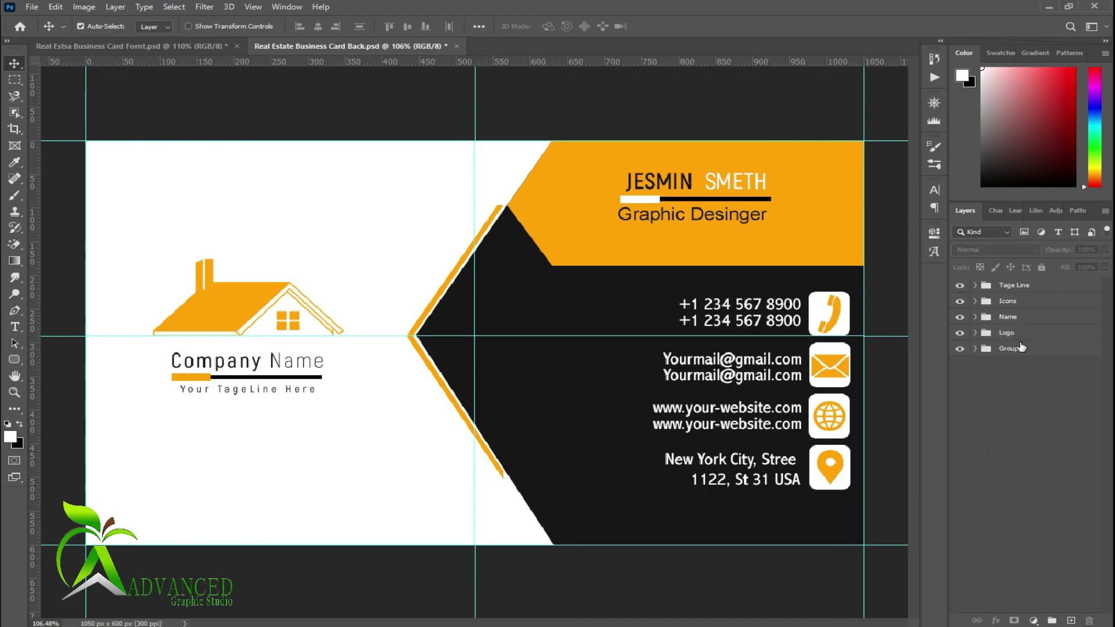
# - Rename Group 1 to 'Design' and save the document
pyautogui.doubleClick(1012, 348)
pyautogui.write('Design')
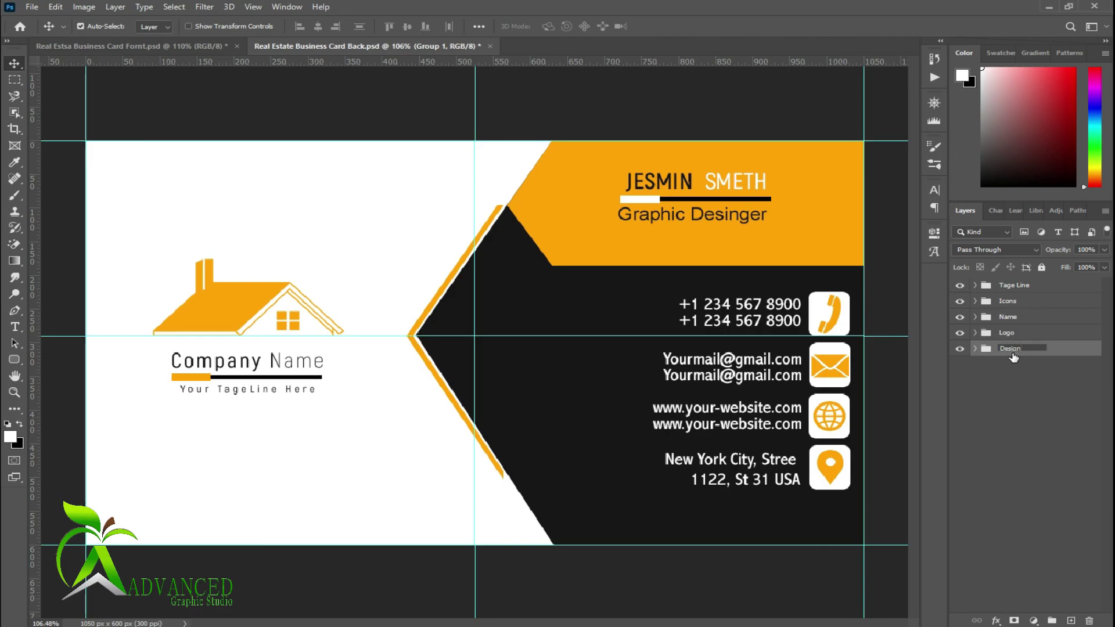
pyautogui.click(980, 504)
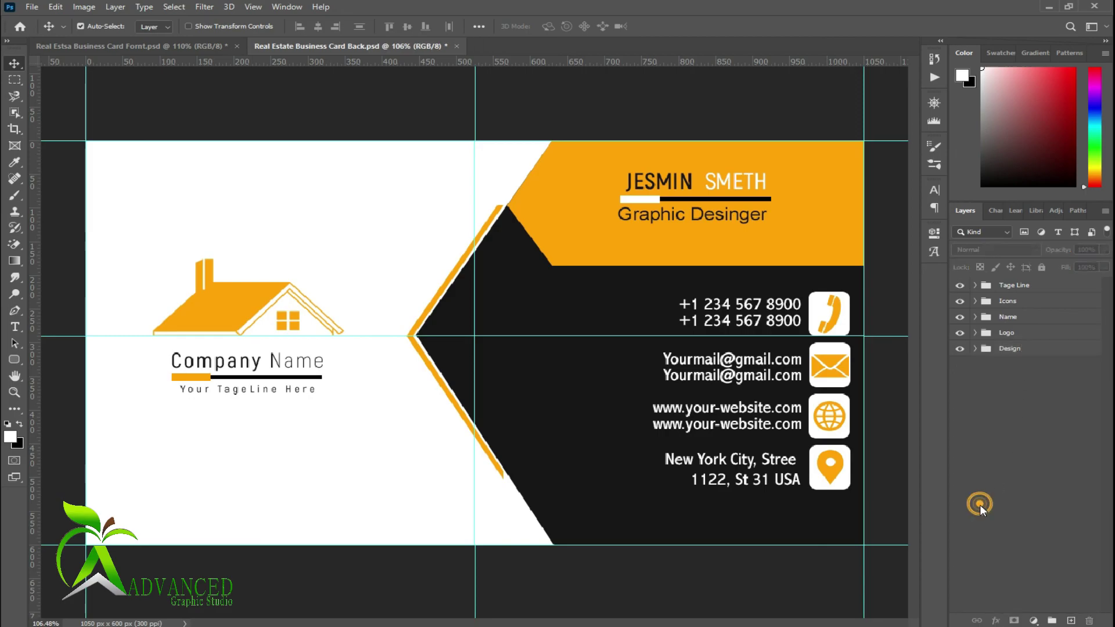
pyautogui.hotkey('ctrl', 's')
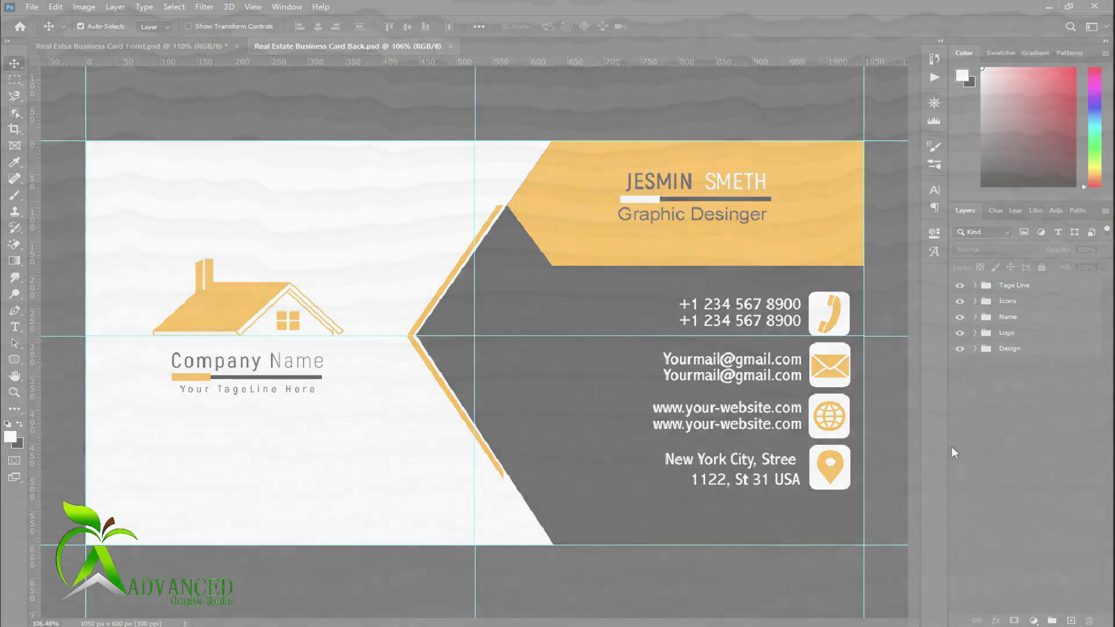